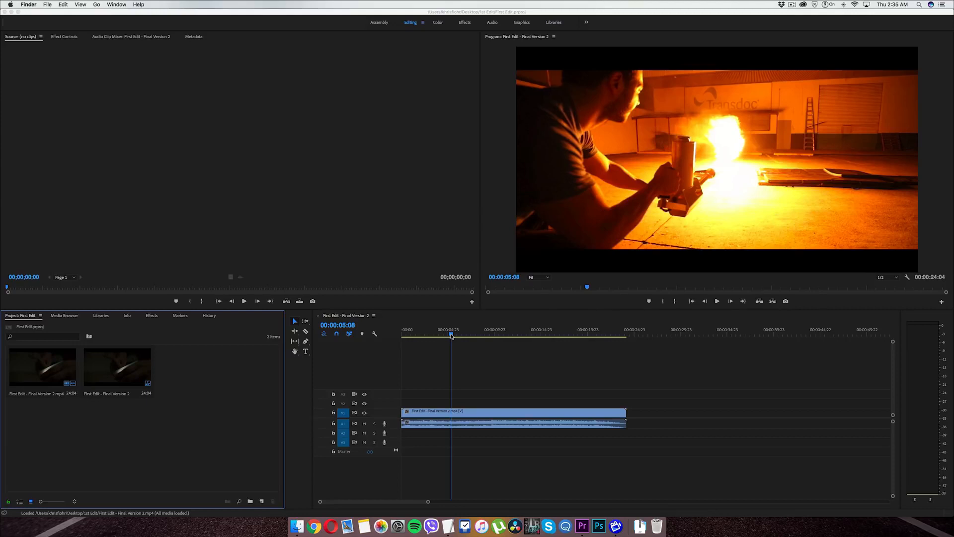
# Step: Play back the finished First Edit - Final Version 2 sequence from the playhead
pyautogui.click(451, 335)
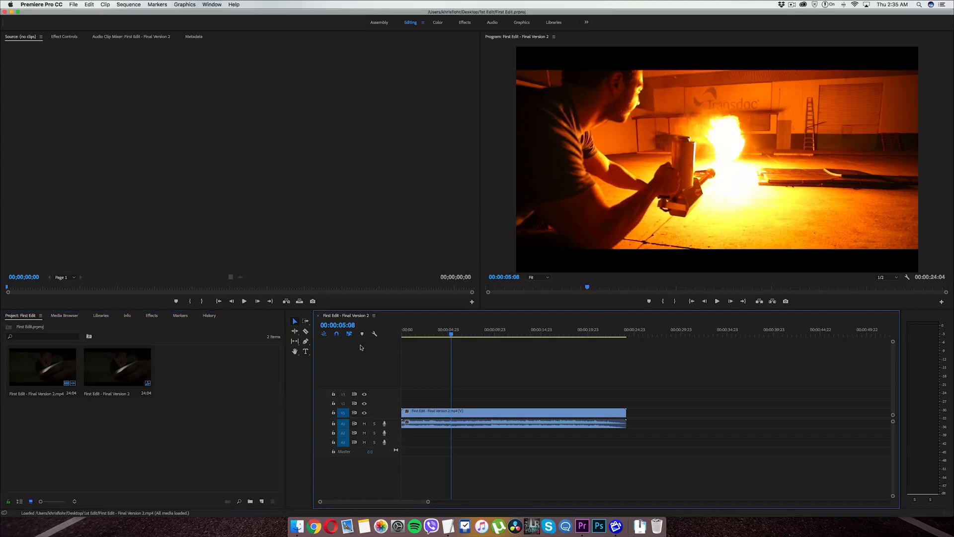
pyautogui.press('space')
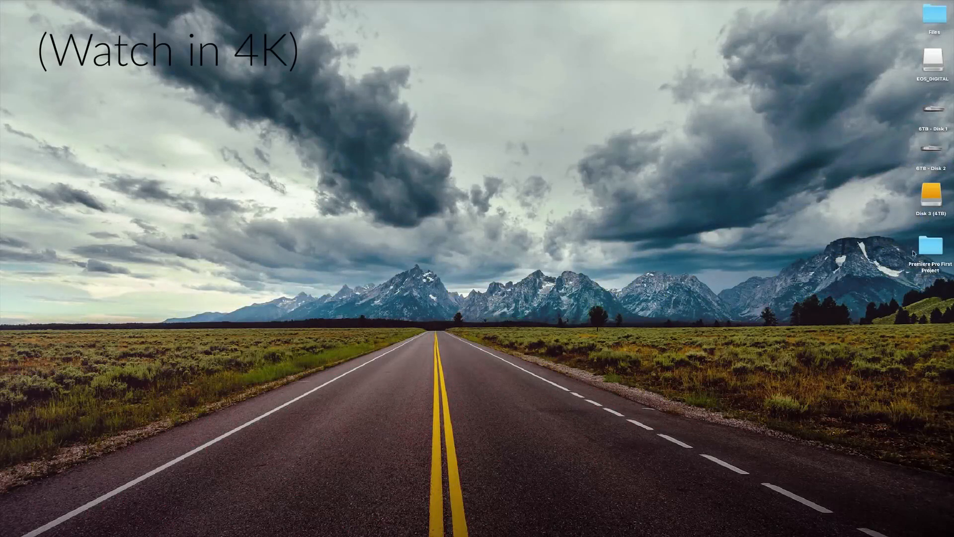
# Step: Move the Premiere Pro First Project folder to an open spot near the upper middle of the desktop, keeping its name
pyautogui.moveTo(929, 261); pyautogui.dragTo(540, 124)
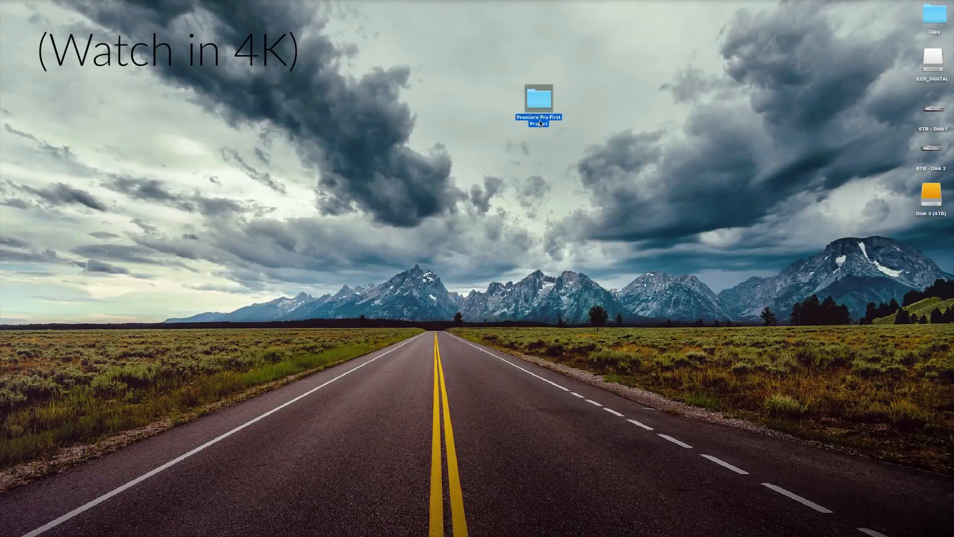
pyautogui.click(537, 121)
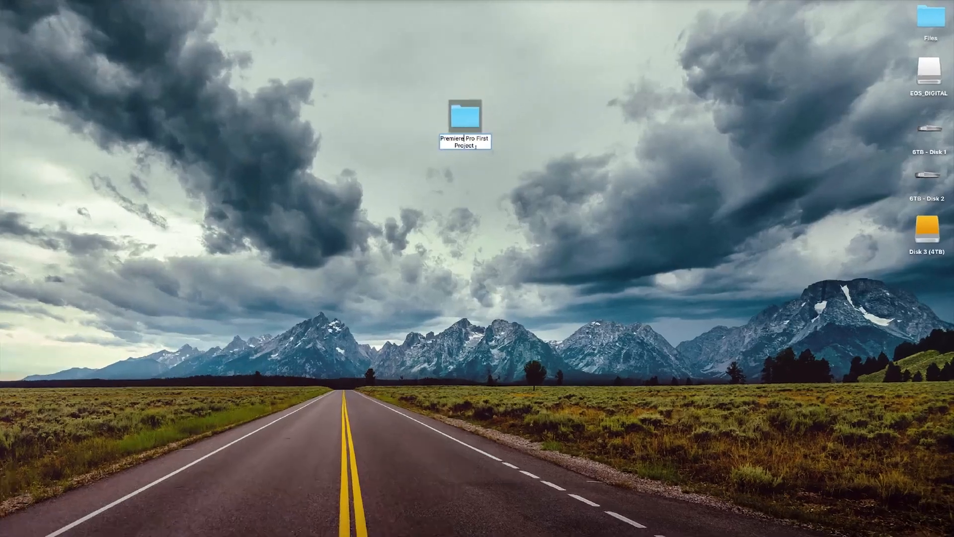
pyautogui.click(479, 169)
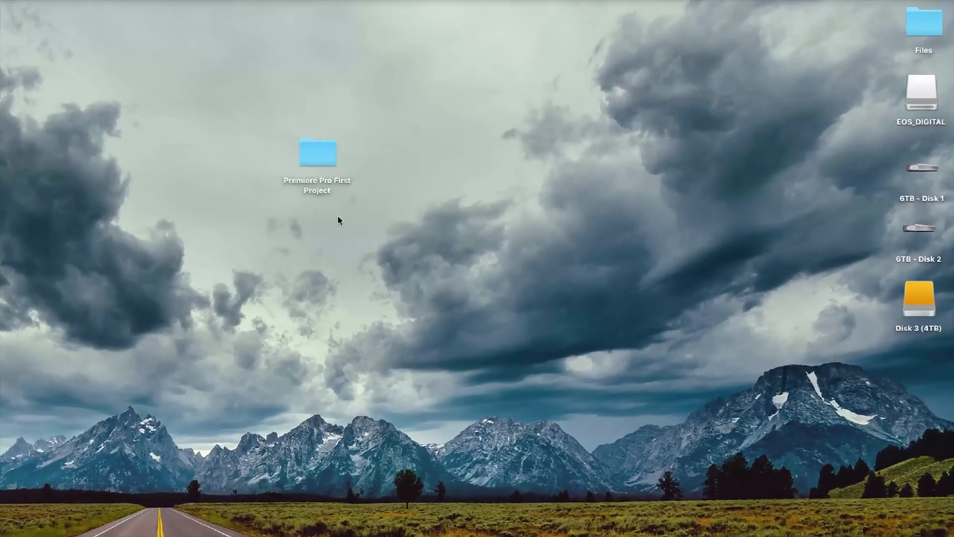
# Step: Look through the video clips and the Audio subfolder inside the Premiere Pro First Project folder, and close its window
pyautogui.click(312, 153)
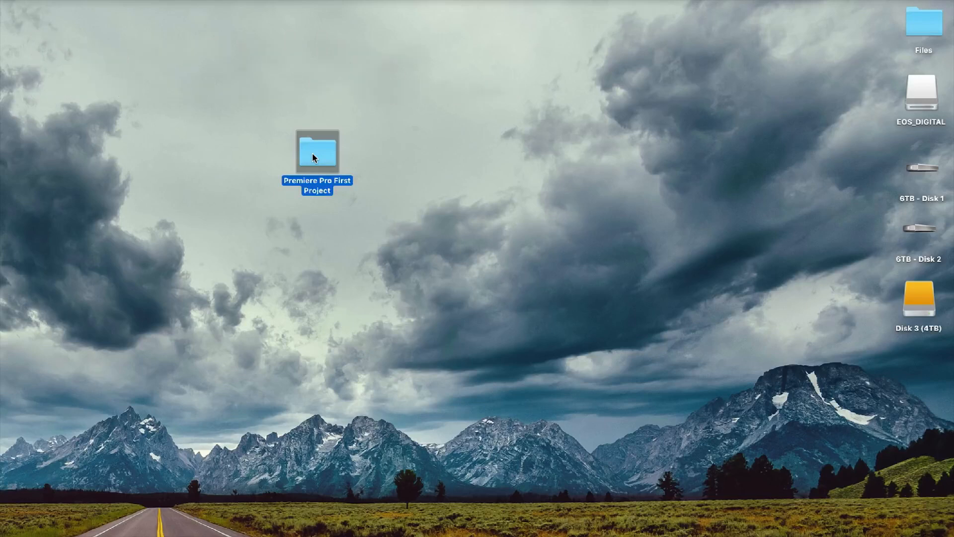
pyautogui.doubleClick(312, 153)
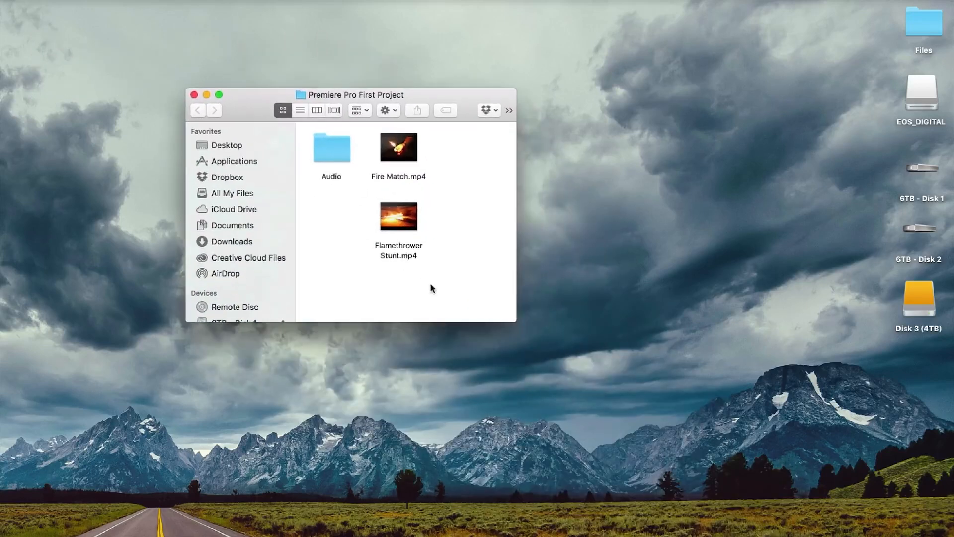
pyautogui.moveTo(465, 284); pyautogui.dragTo(307, 138)
pyautogui.click(448, 197)
pyautogui.doubleClick(332, 153)
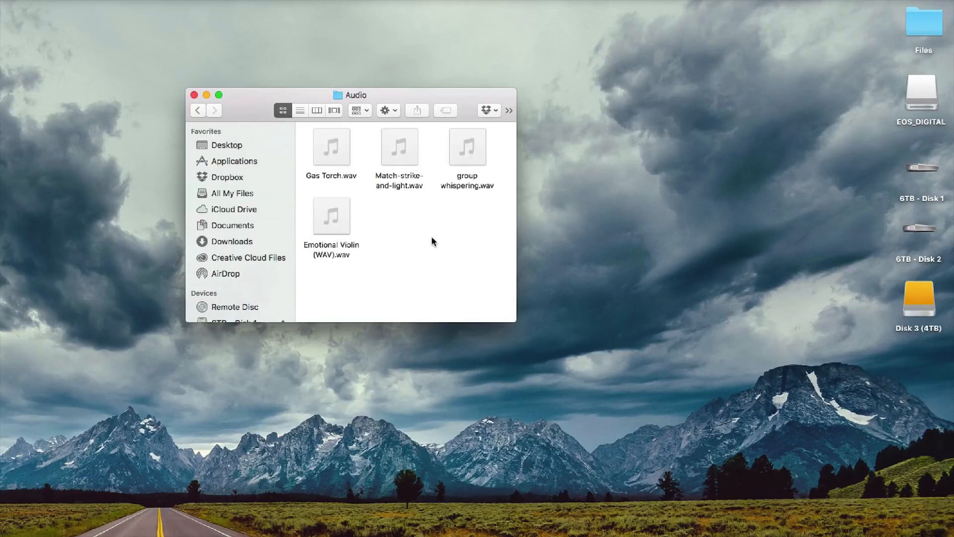
pyautogui.click(198, 110)
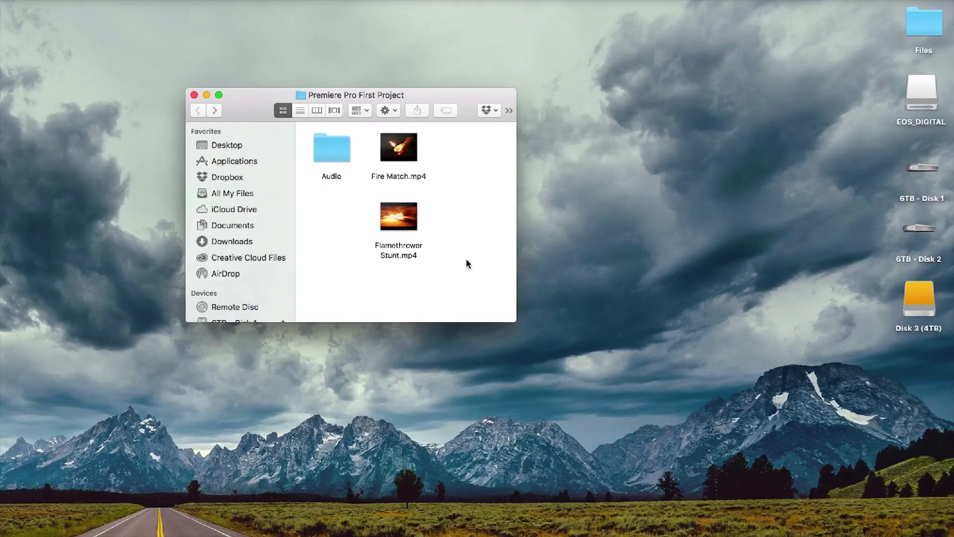
pyautogui.click(193, 95)
pyautogui.click(255, 257)
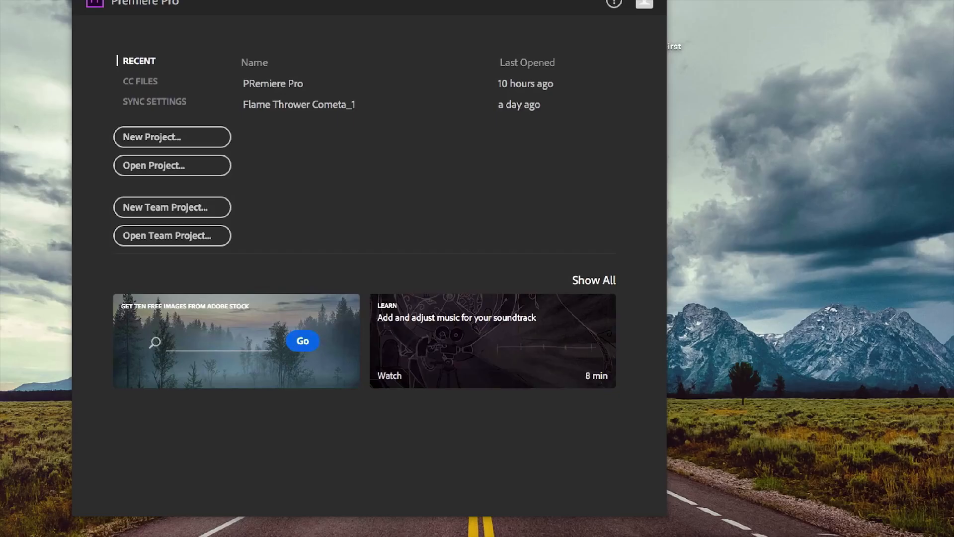
# Step: In Premiere Pro, create a new project named First Edit, saved in the Premiere Pro First Project folder on the desktop
pyautogui.click(150, 143)
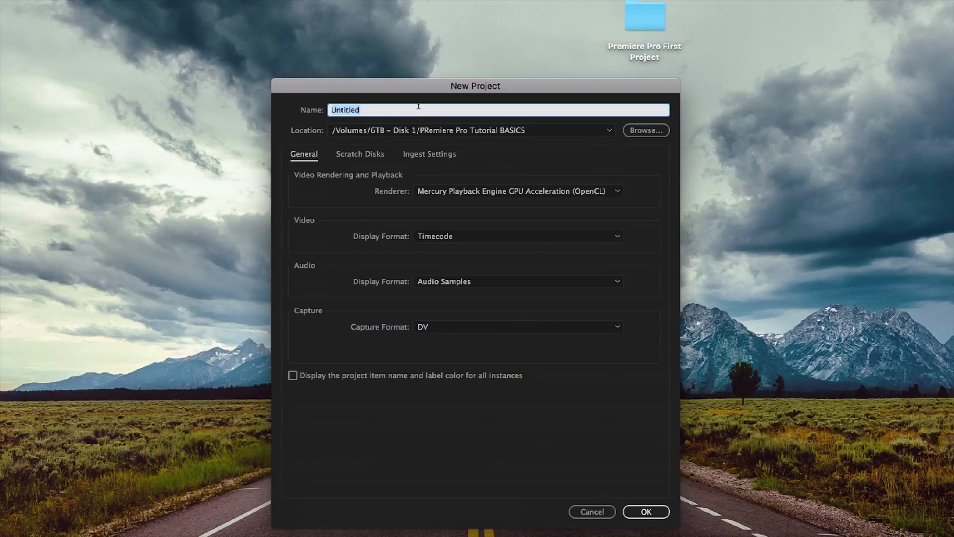
pyautogui.write('First Edit')
pyautogui.click(646, 130)
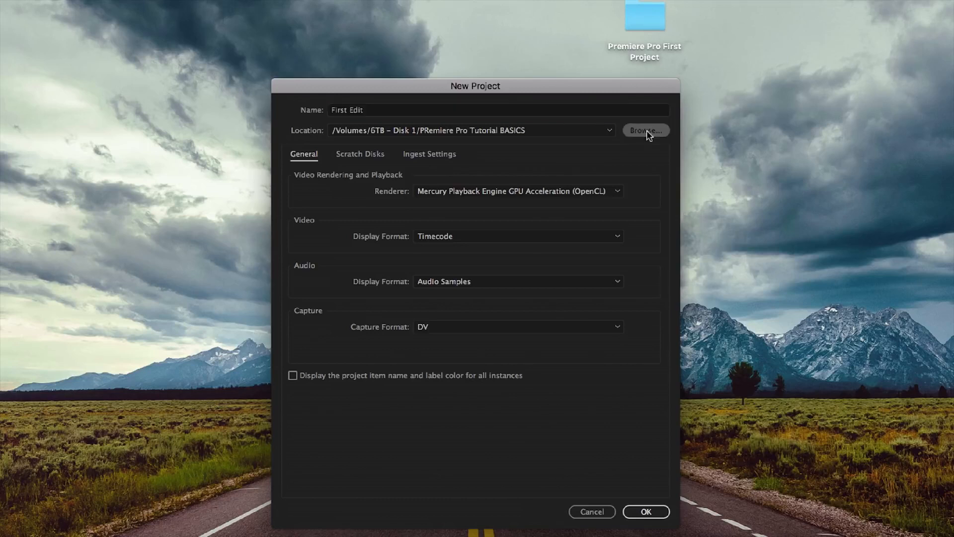
pyautogui.click(368, 175)
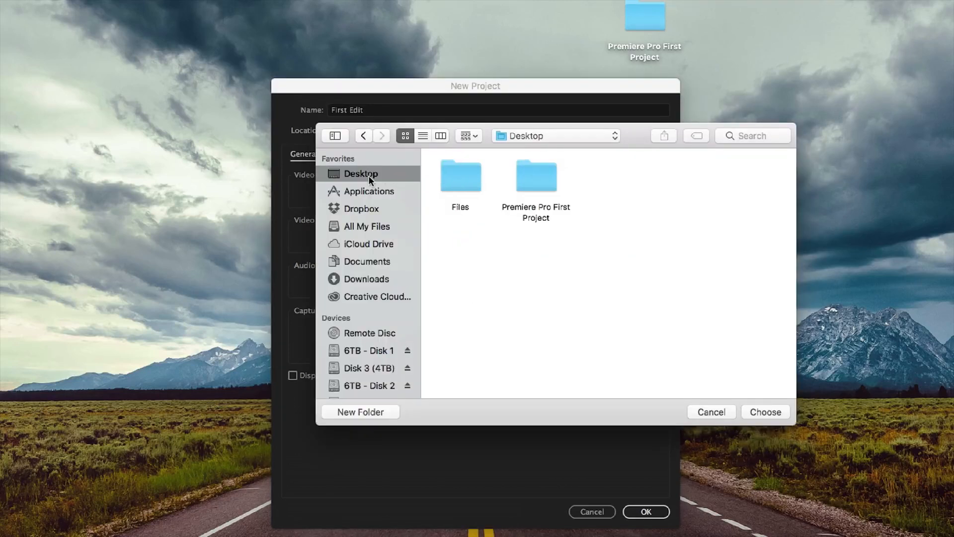
pyautogui.doubleClick(540, 178)
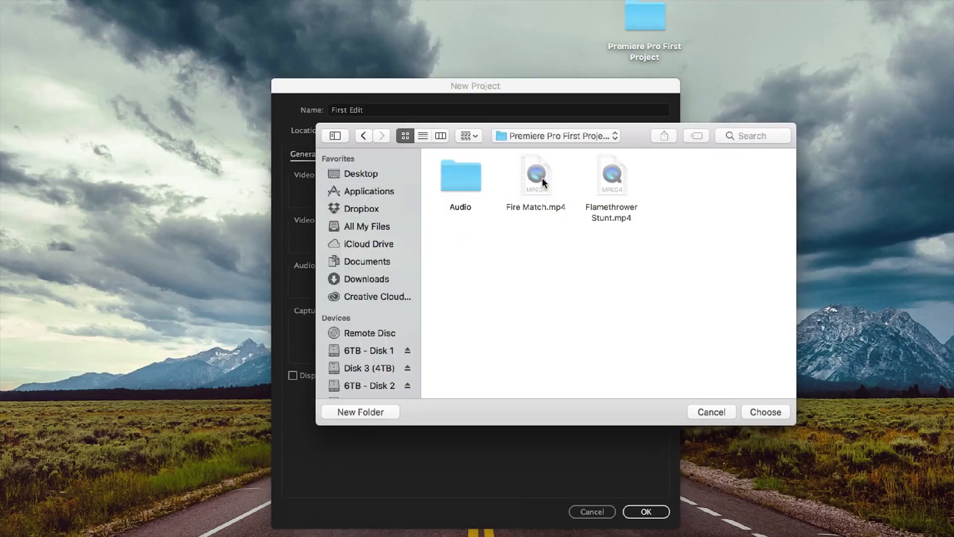
pyautogui.click(767, 413)
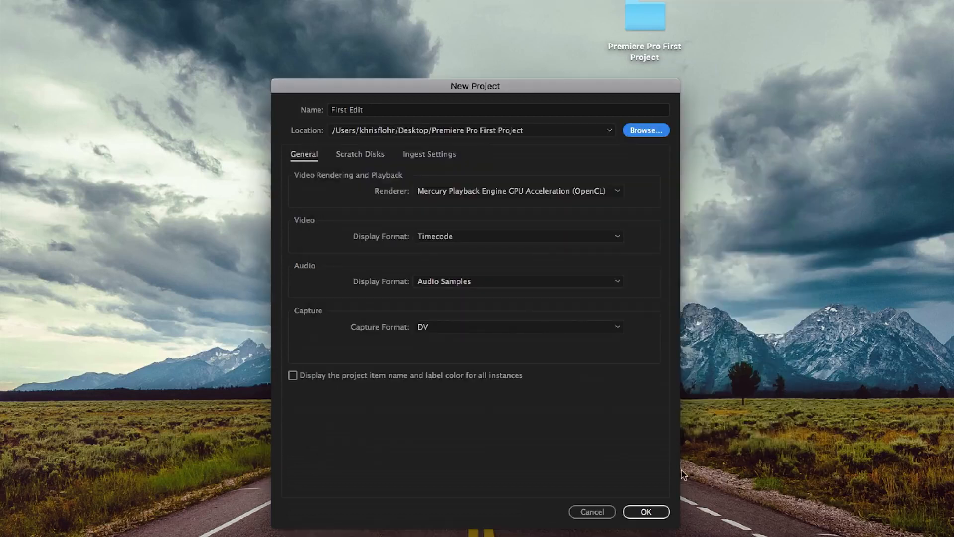
pyautogui.click(662, 515)
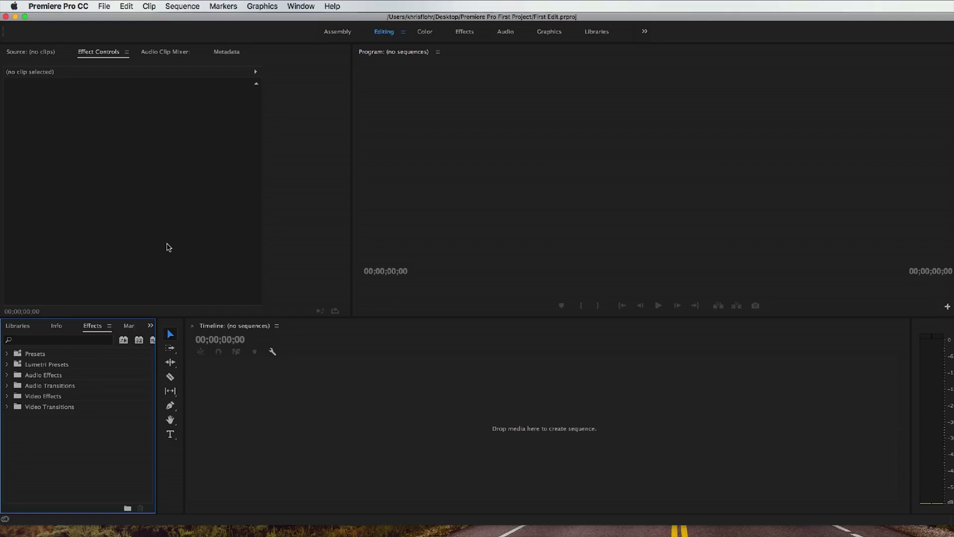
# Step: Set the workspace layout to Editing
pyautogui.click(300, 5)
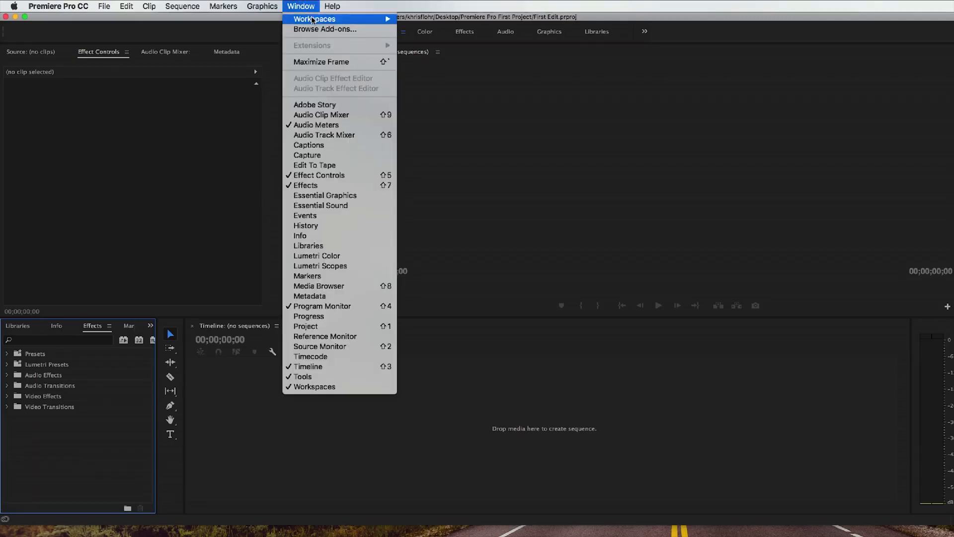
pyautogui.moveTo(315, 20)
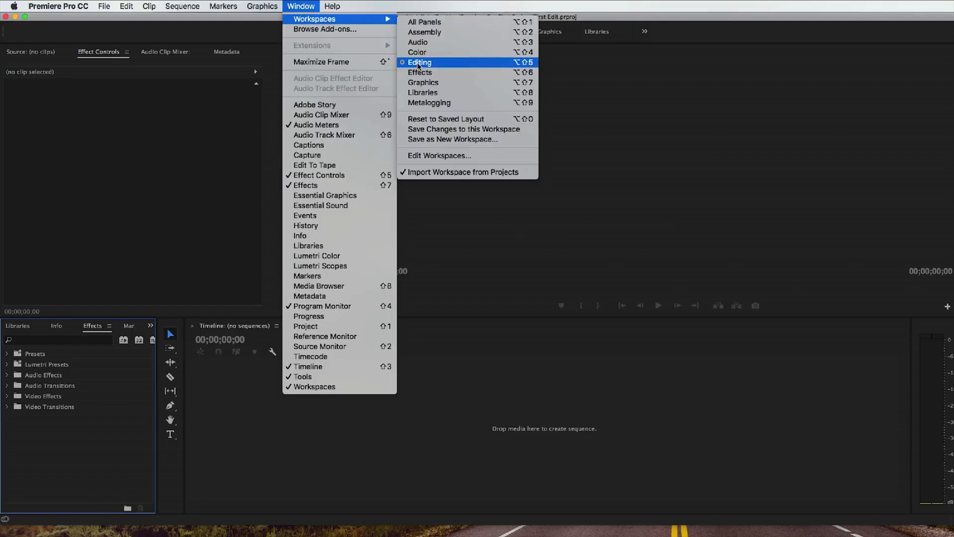
pyautogui.click(419, 63)
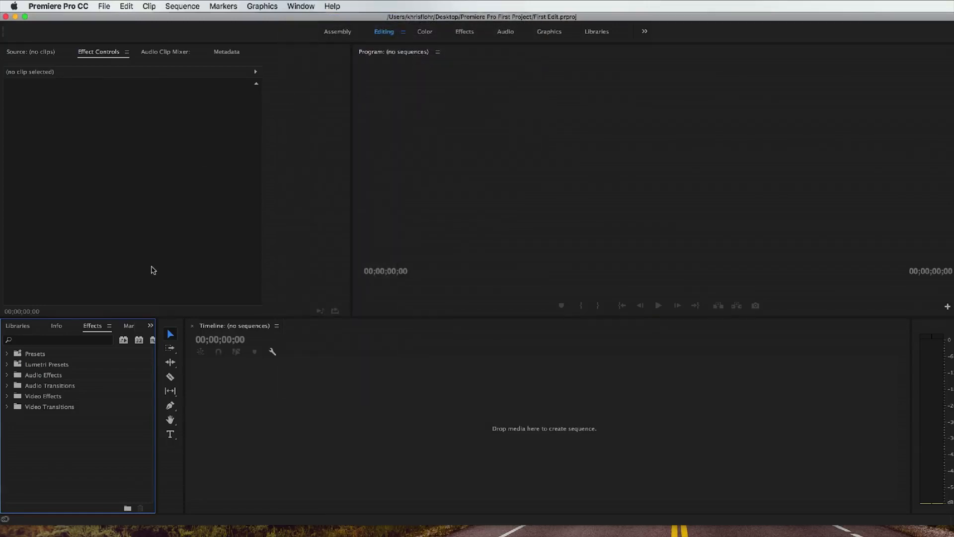
# Step: Show the First Edit project's media area in place of the effects list
pyautogui.click(150, 326)
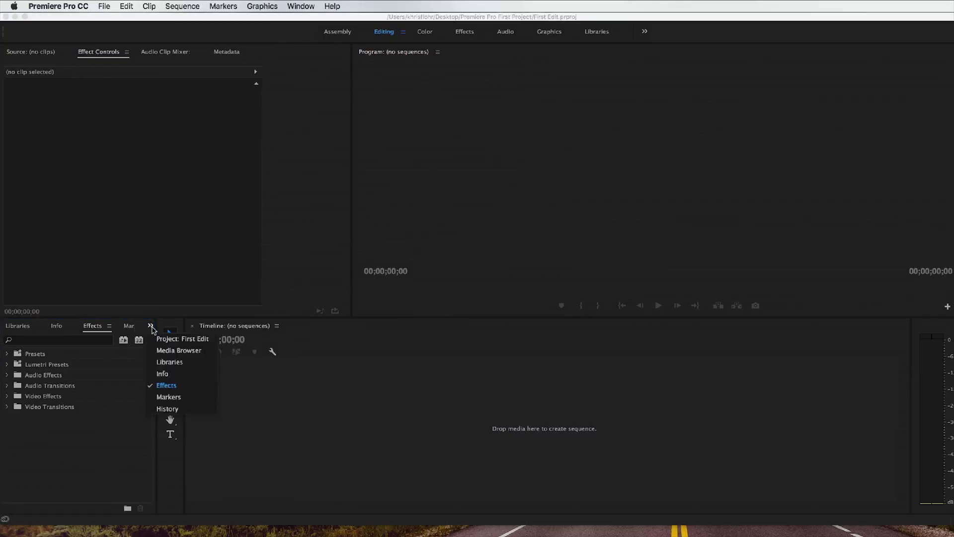
pyautogui.click(151, 326)
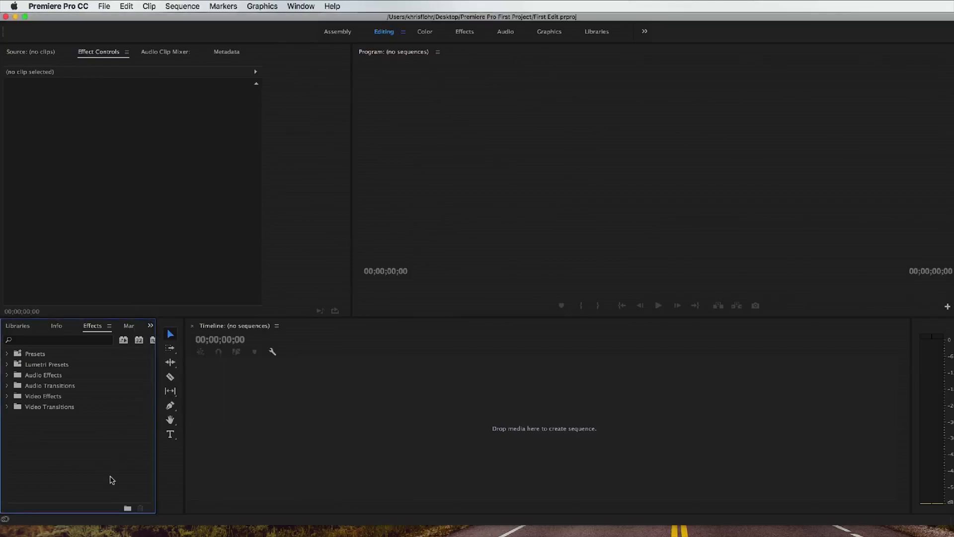
pyautogui.click(151, 327)
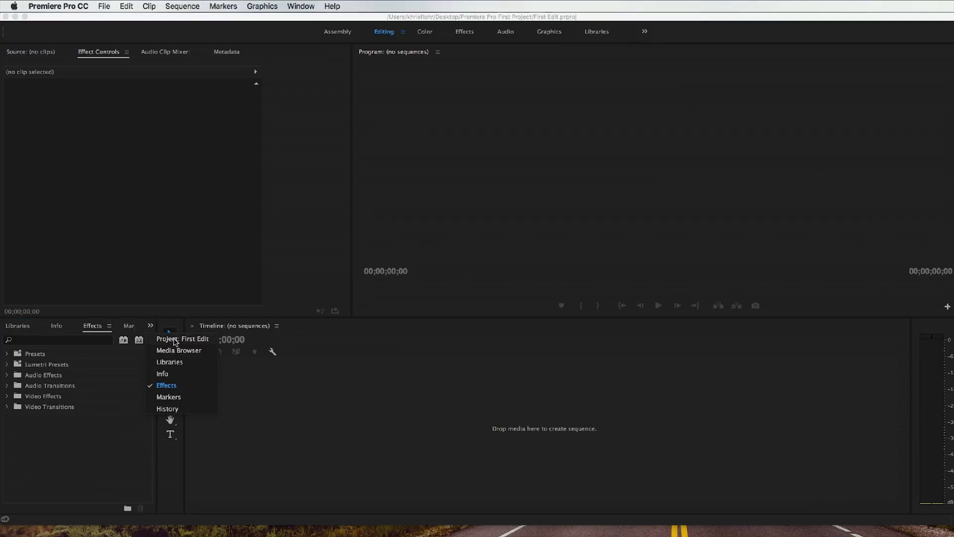
pyautogui.click(175, 339)
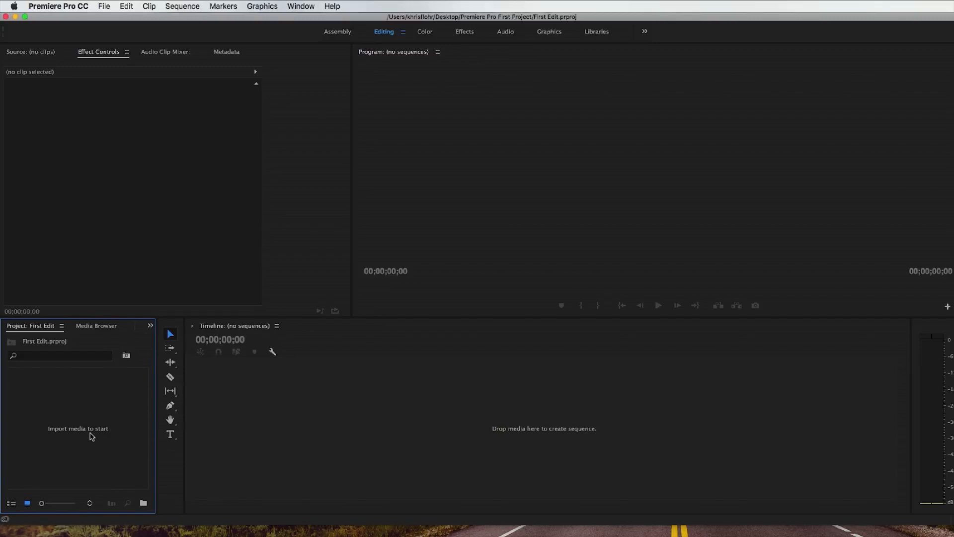
# Step: Import the Audio folder, Fire Match.mp4 and Flamethrower Stunt.mp4 into the project, leaving out First Edit.prproj
pyautogui.rightClick(80, 418)
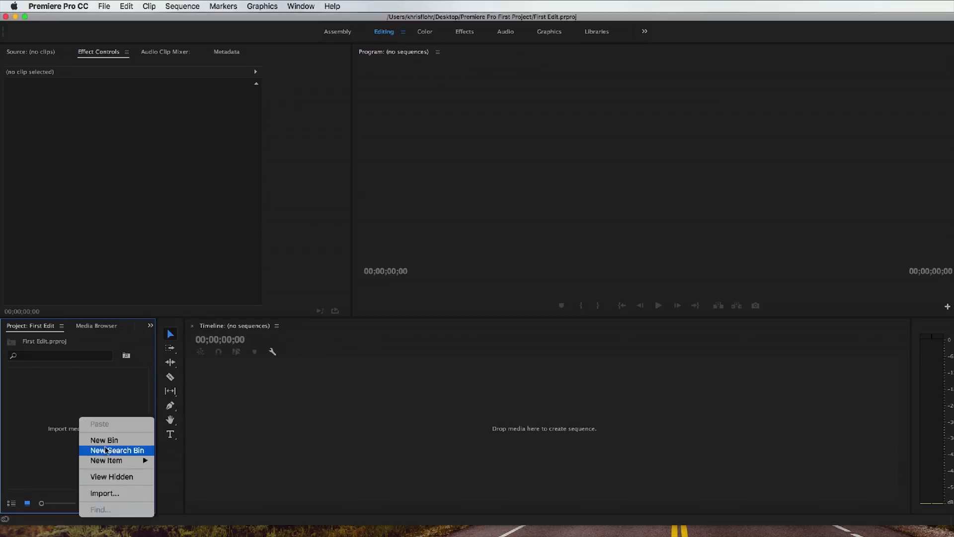
pyautogui.click(126, 494)
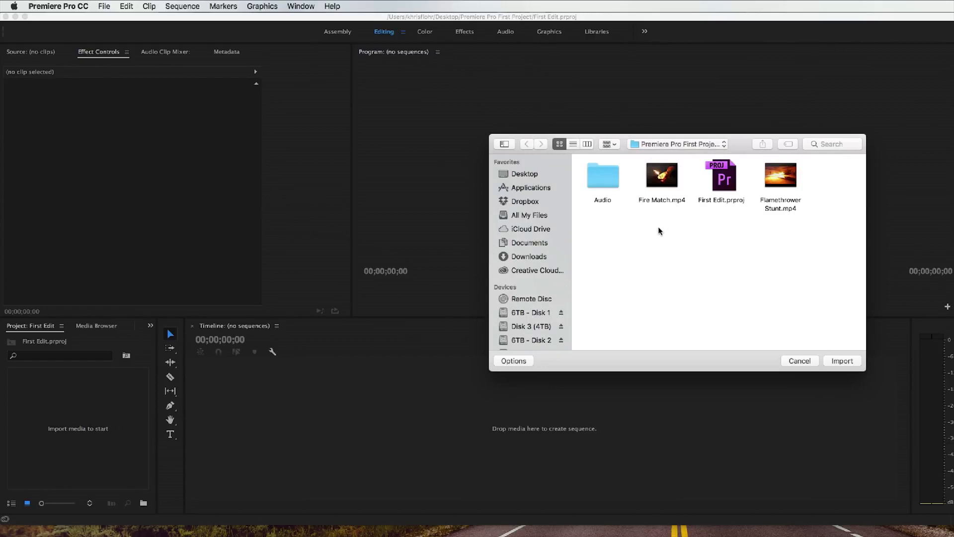
pyautogui.moveTo(738, 144); pyautogui.dragTo(523, 122)
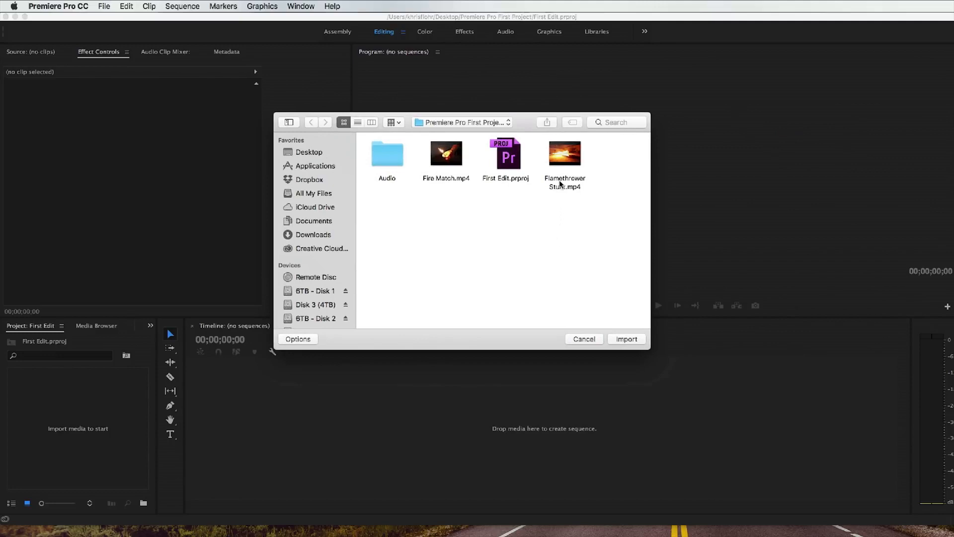
pyautogui.moveTo(581, 231); pyautogui.dragTo(348, 142)
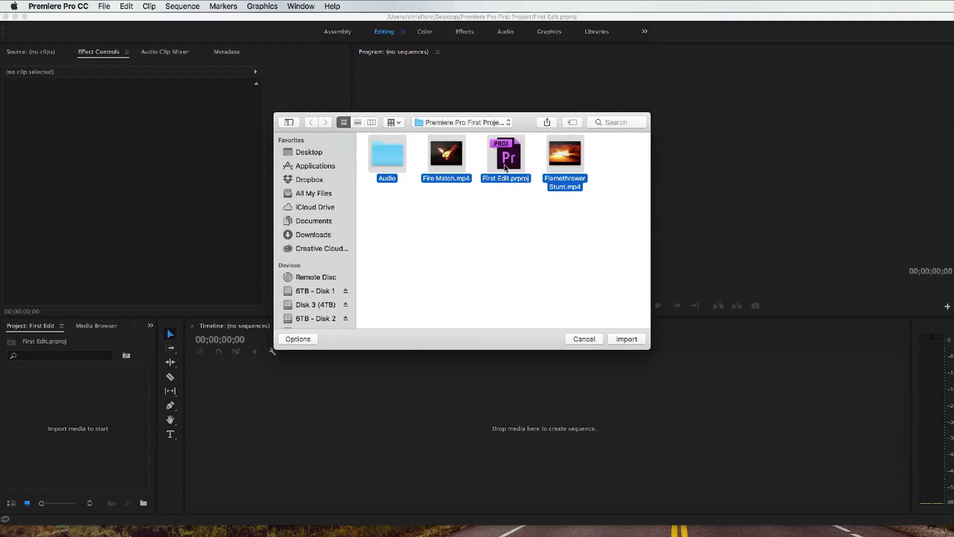
pyautogui.keyDown('super'); pyautogui.click(511, 164); pyautogui.keyUp('super')
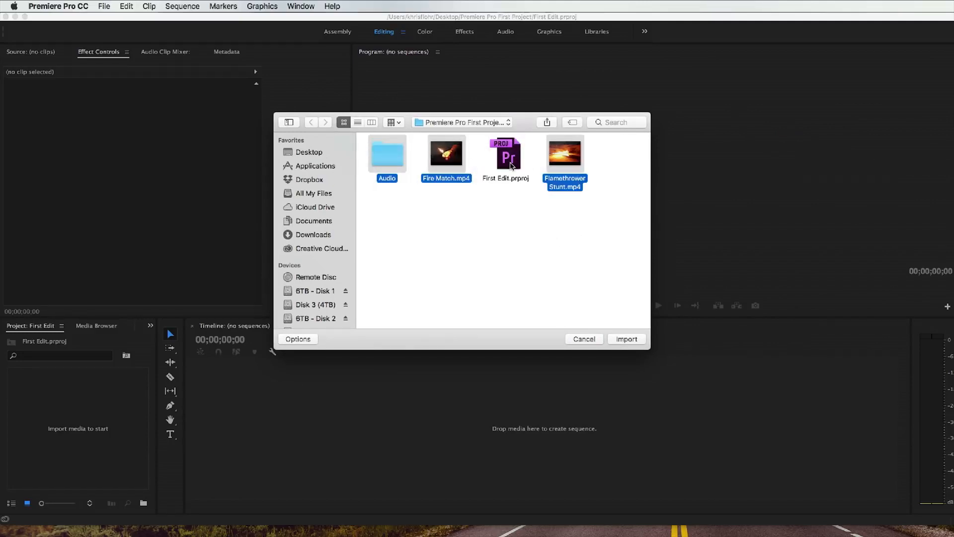
pyautogui.click(625, 339)
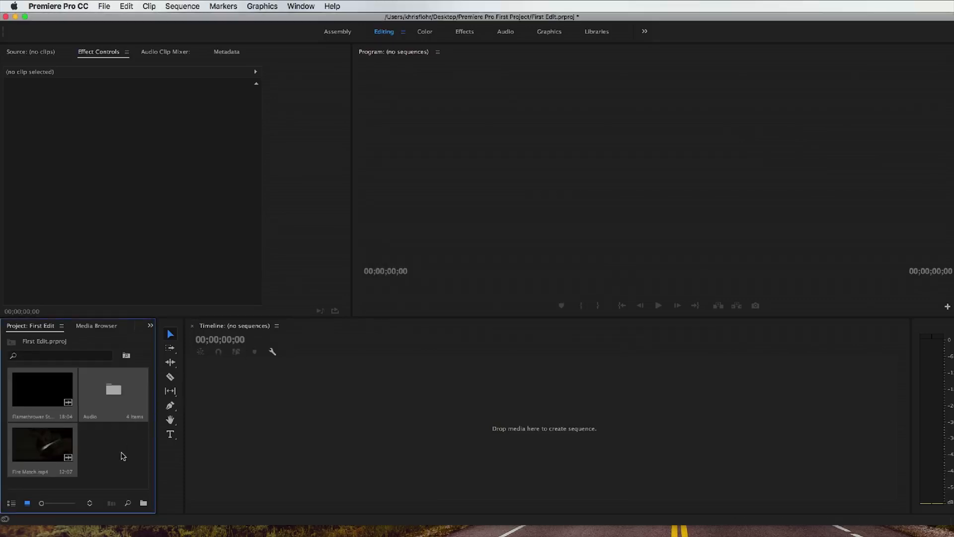
pyautogui.click(118, 453)
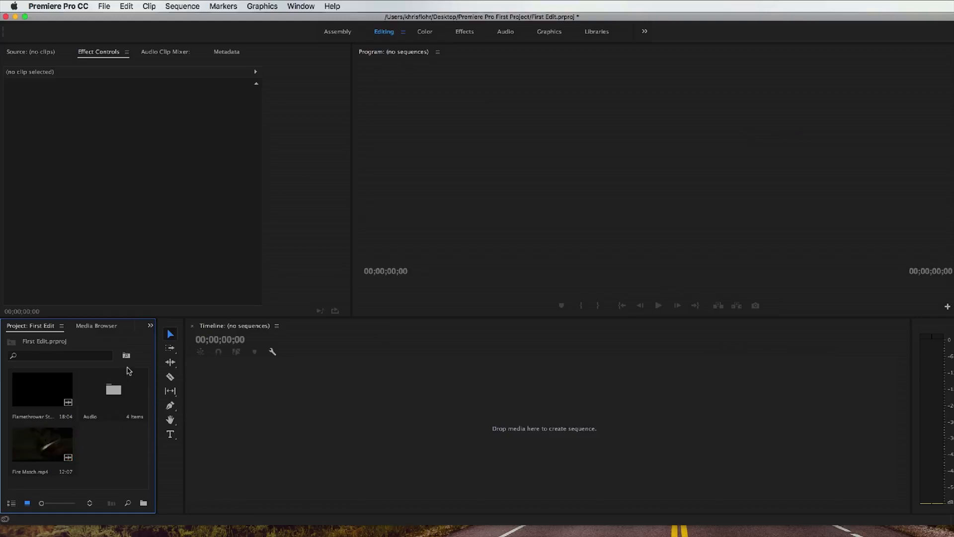
pyautogui.click(321, 405)
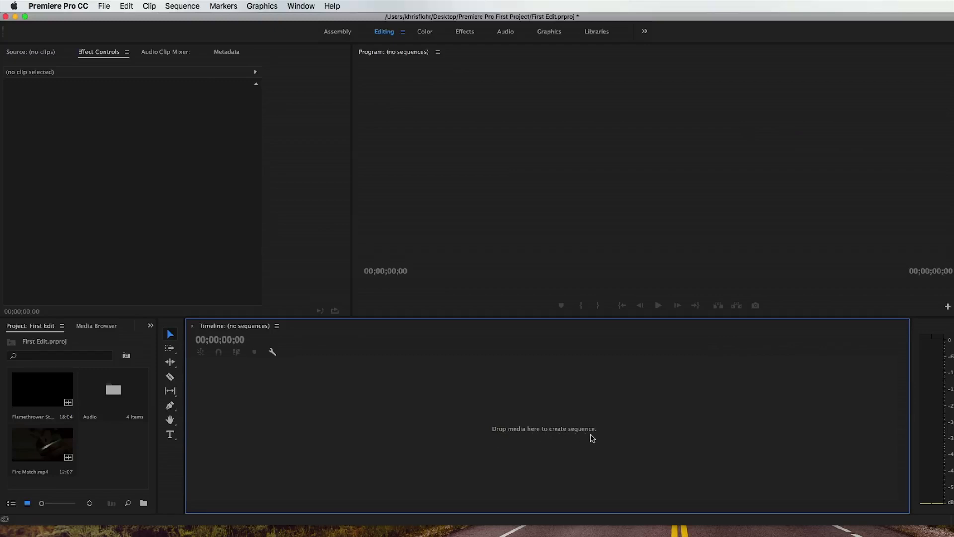
# Step: Open Fire Match.mp4 for source preview and play it from the beginning
pyautogui.click(43, 443)
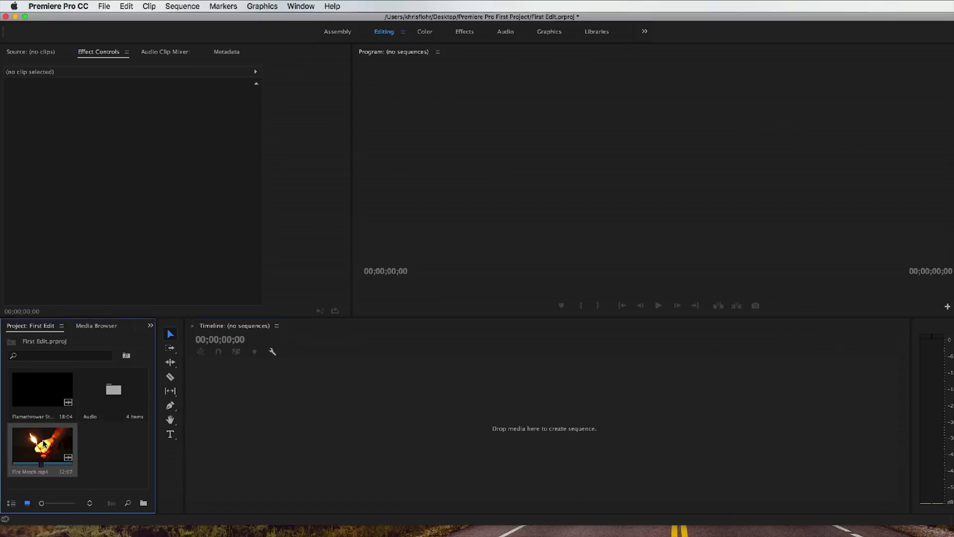
pyautogui.doubleClick(43, 443)
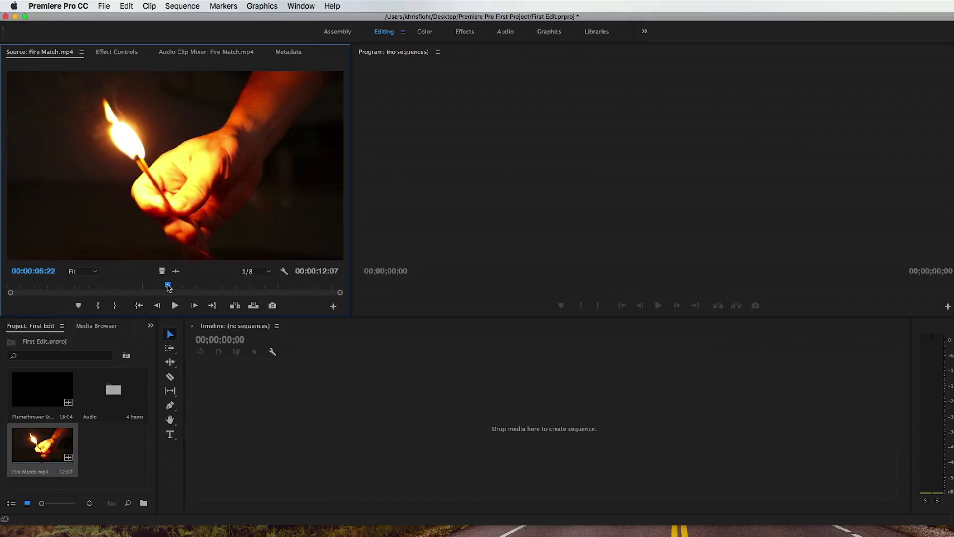
pyautogui.moveTo(168, 287); pyautogui.dragTo(8, 292)
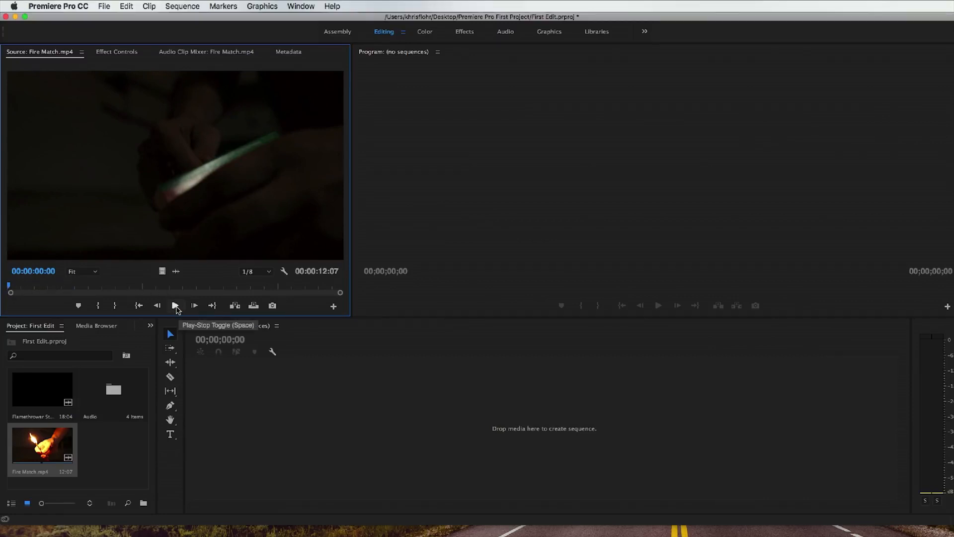
pyautogui.click(176, 307)
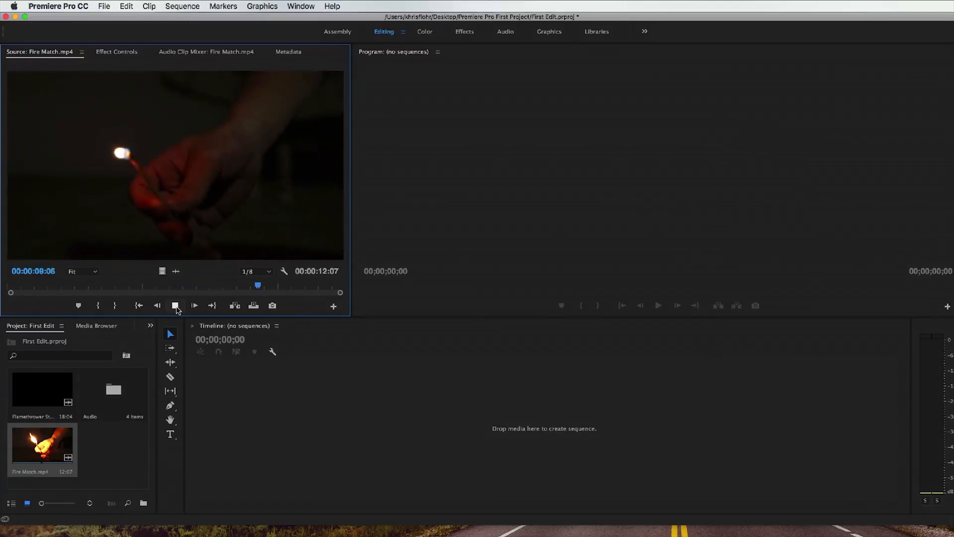
# Step: Stop the Fire Match.mp4 source preview and mark the In point at the clip's start, 00:00:00:00
pyautogui.click(176, 305)
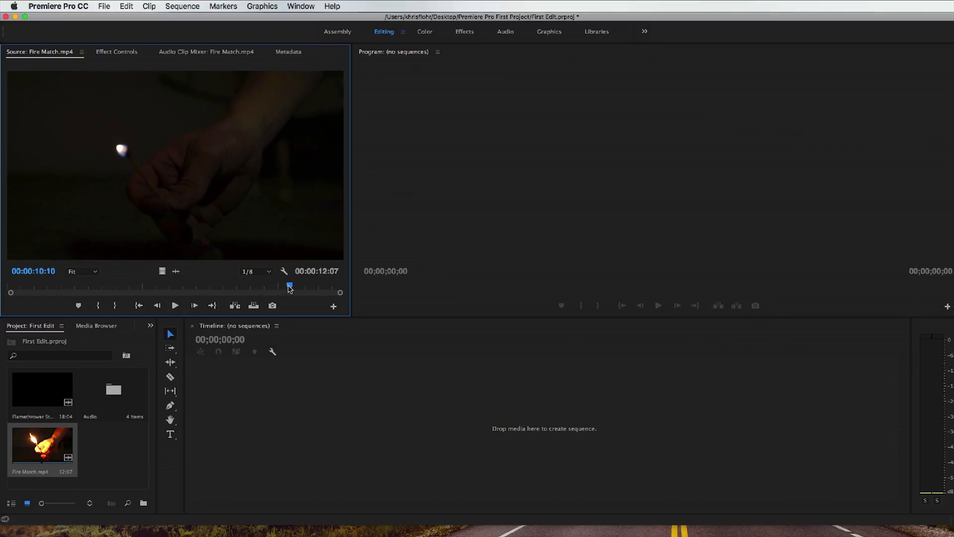
pyautogui.moveTo(289, 287); pyautogui.dragTo(8, 290)
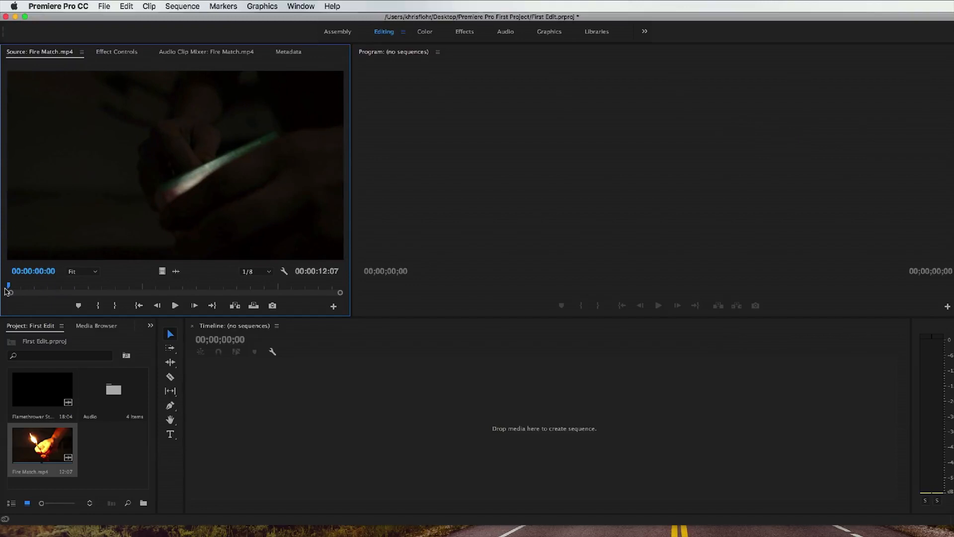
pyautogui.click(100, 306)
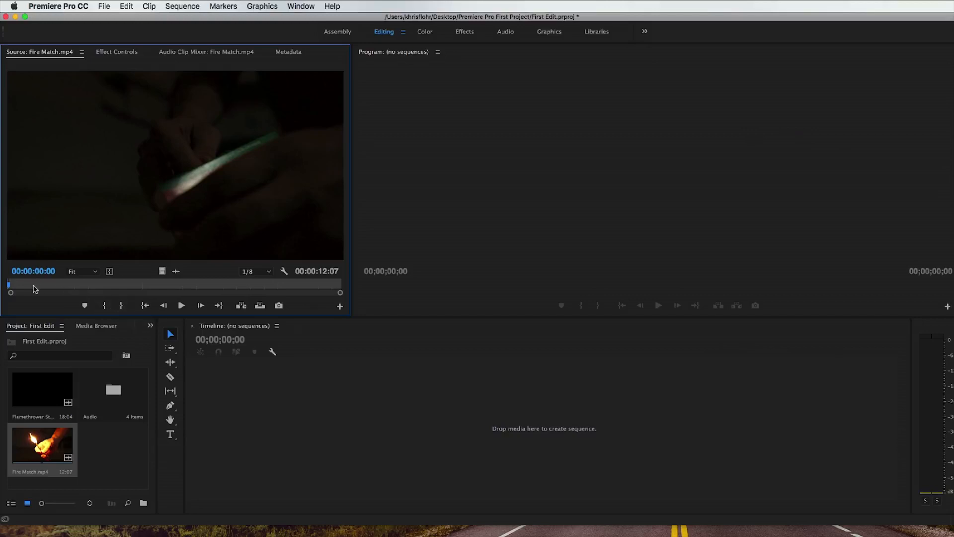
# Step: Mark the Out point at 00:00:04:14 and place the trimmed Fire Match.mp4 in the empty timeline to create a sequence
pyautogui.click(181, 306)
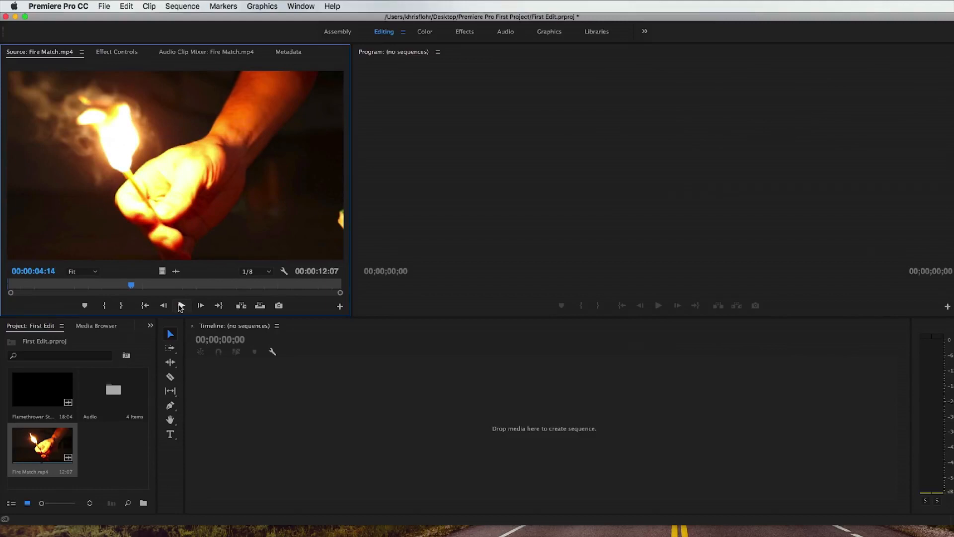
pyautogui.click(122, 306)
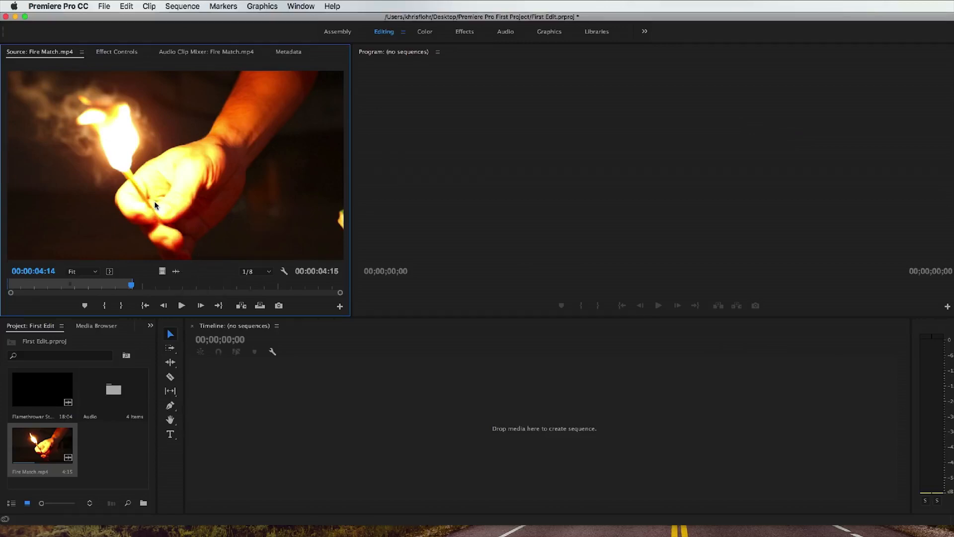
pyautogui.moveTo(155, 204); pyautogui.dragTo(350, 390)
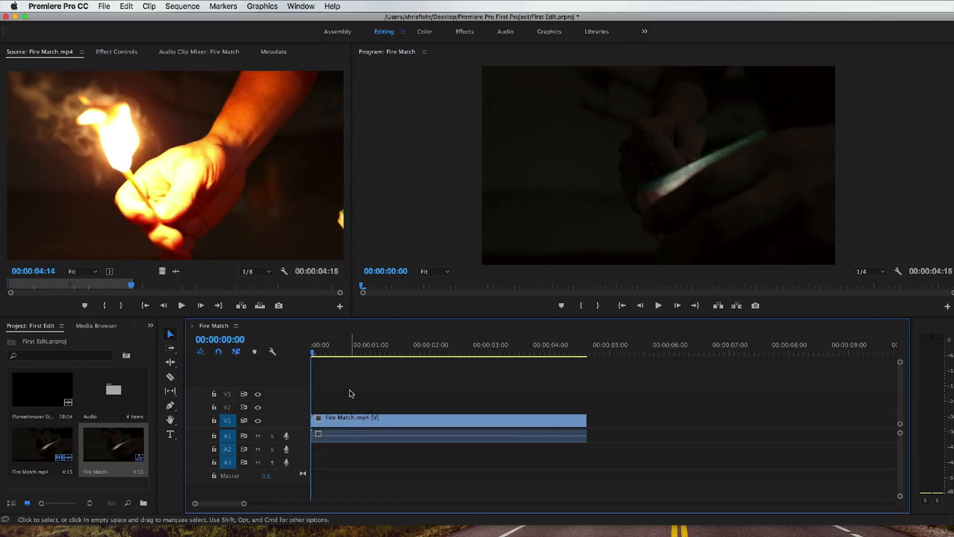
# Step: Examine the available presets and the settings for a new sequence without creating one
pyautogui.click(102, 7)
pyautogui.moveTo(134, 20)
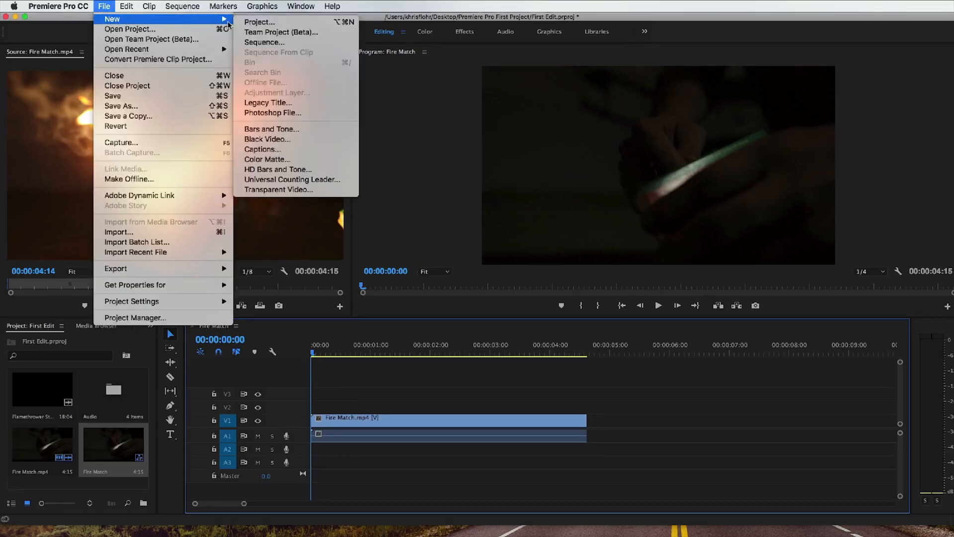
pyautogui.click(283, 44)
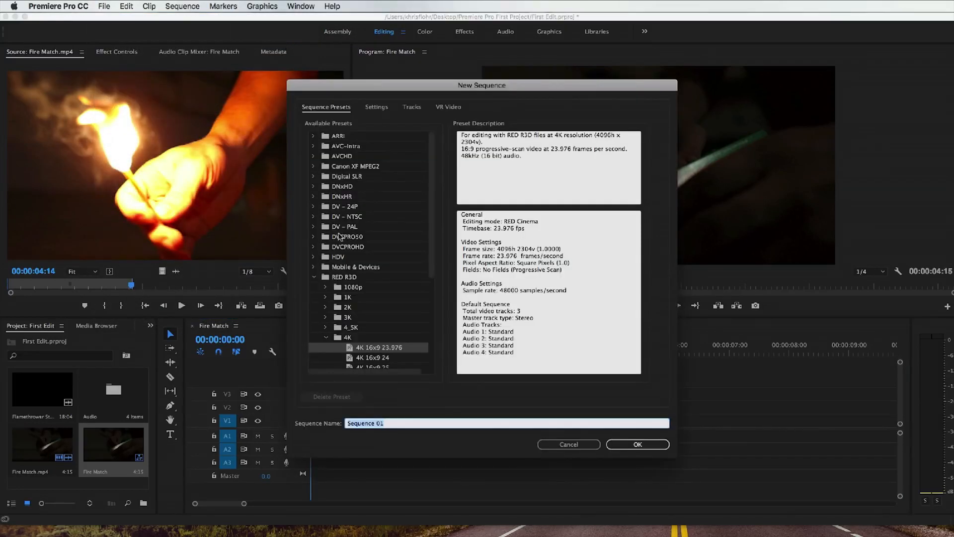
pyautogui.scroll(-3, 362, 296)
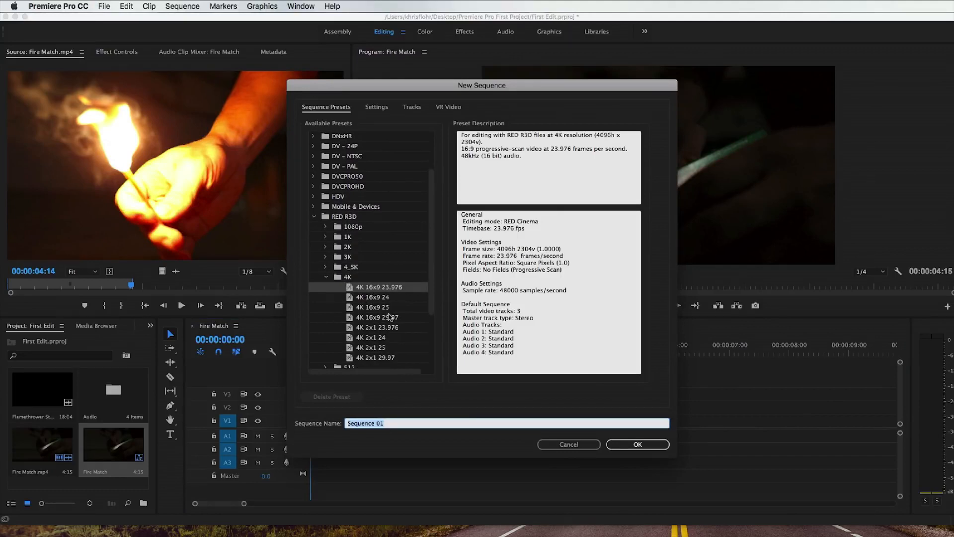
pyautogui.click(326, 277)
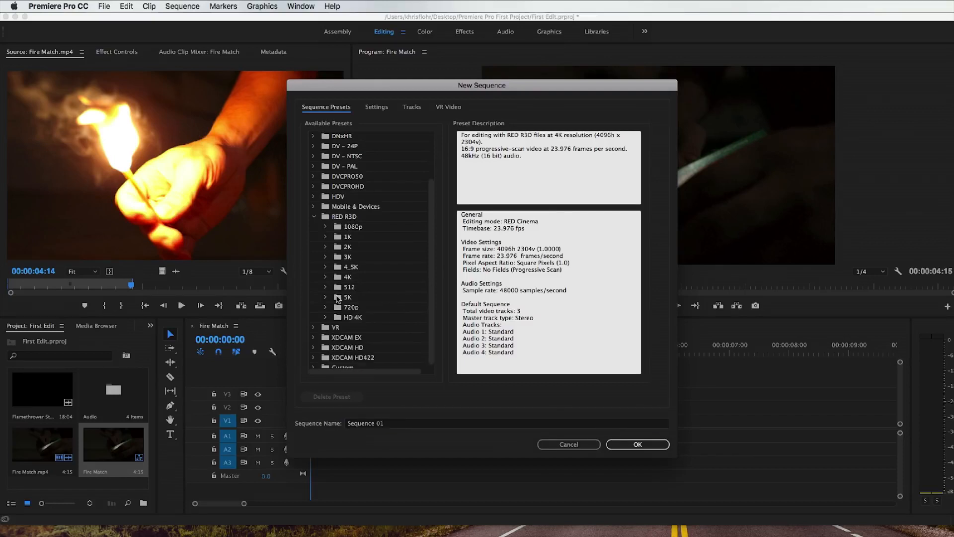
pyautogui.scroll(5, 330, 289)
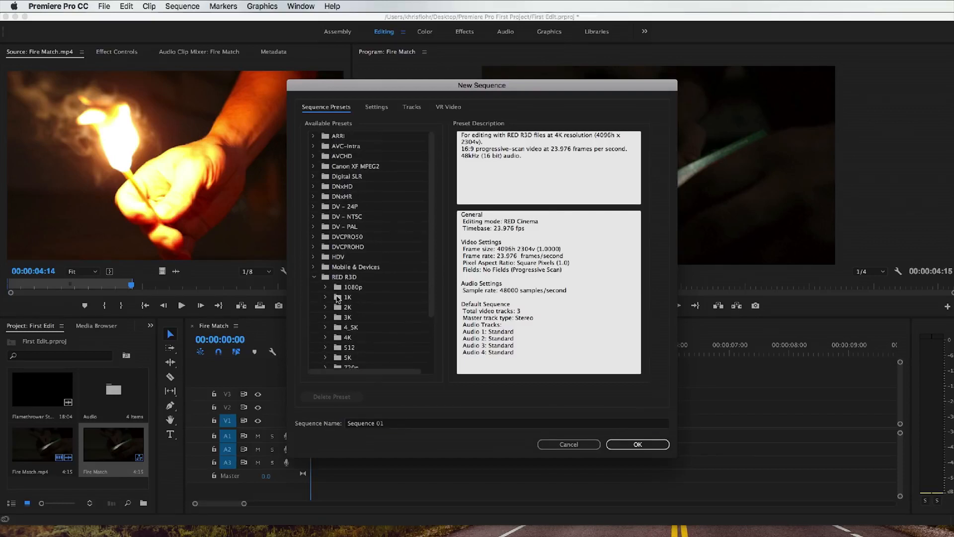
pyautogui.click(377, 110)
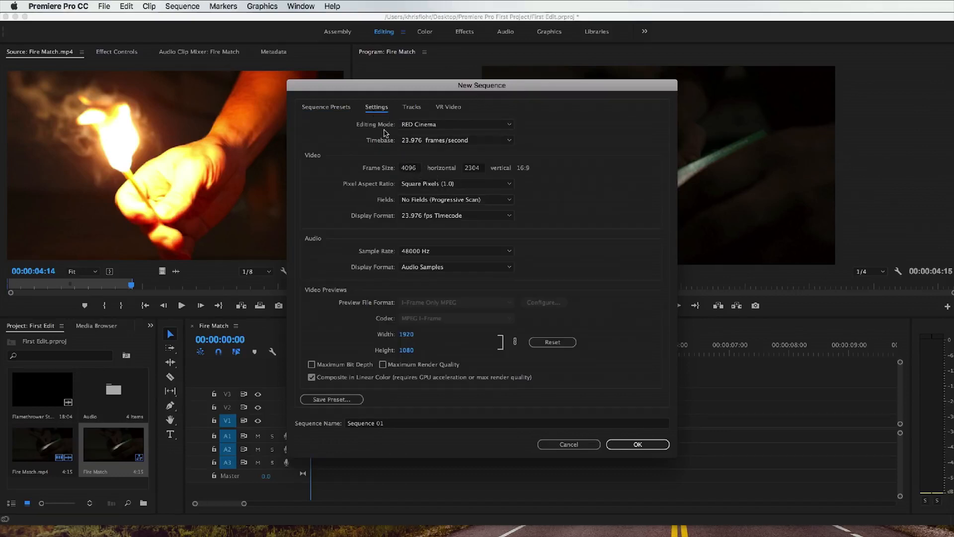
pyautogui.click(336, 113)
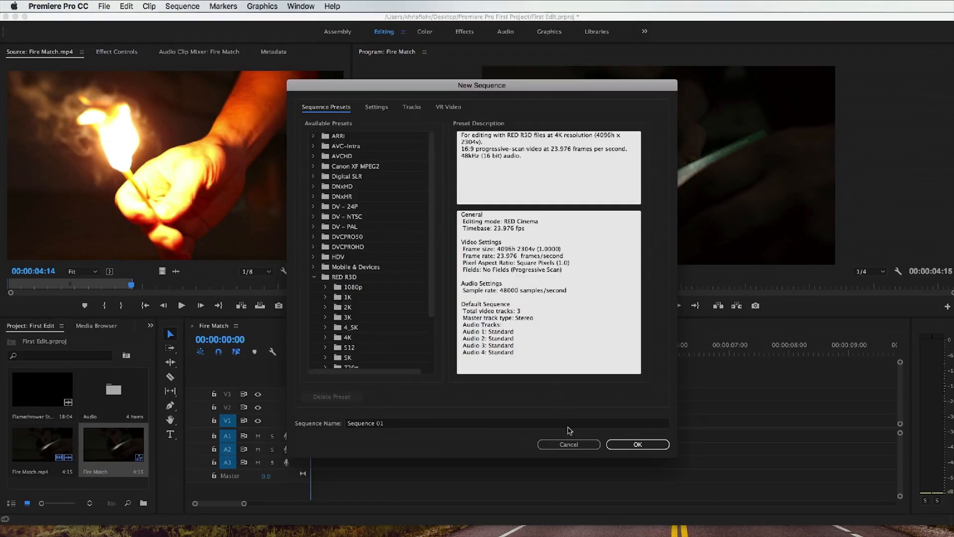
pyautogui.click(571, 446)
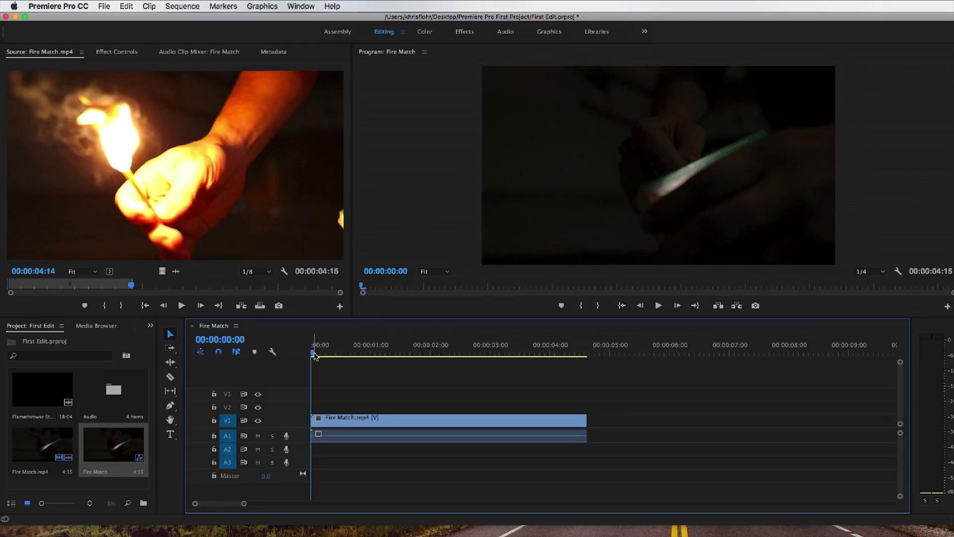
# Step: Play the Fire Match sequence from its start and stop at 00:00:01:07
pyautogui.moveTo(315, 352); pyautogui.dragTo(310, 352)
pyautogui.click(228, 421)
pyautogui.press('space')
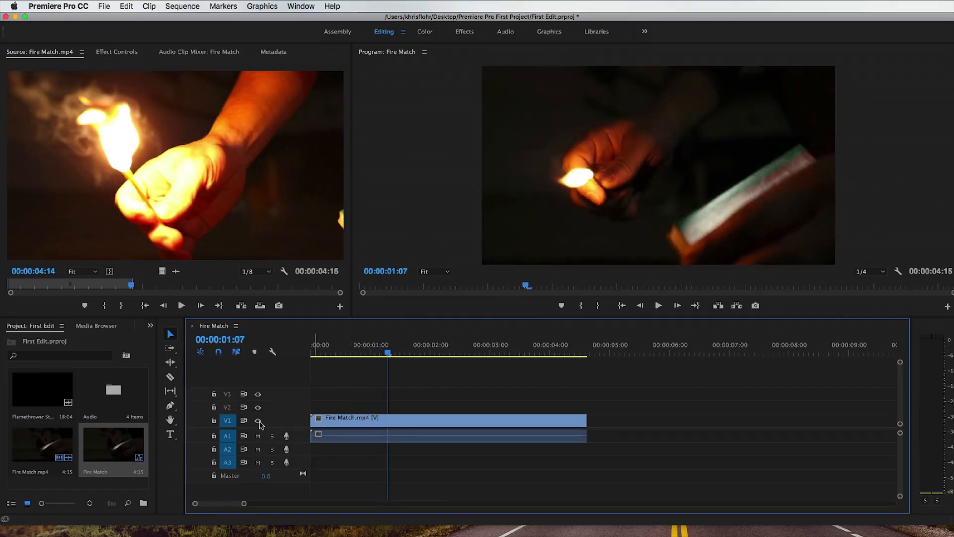
# Step: Toggle the output of video track V1 off and on, leaving it visible
pyautogui.click(258, 421)
pyautogui.click(258, 421)
pyautogui.click(258, 421)
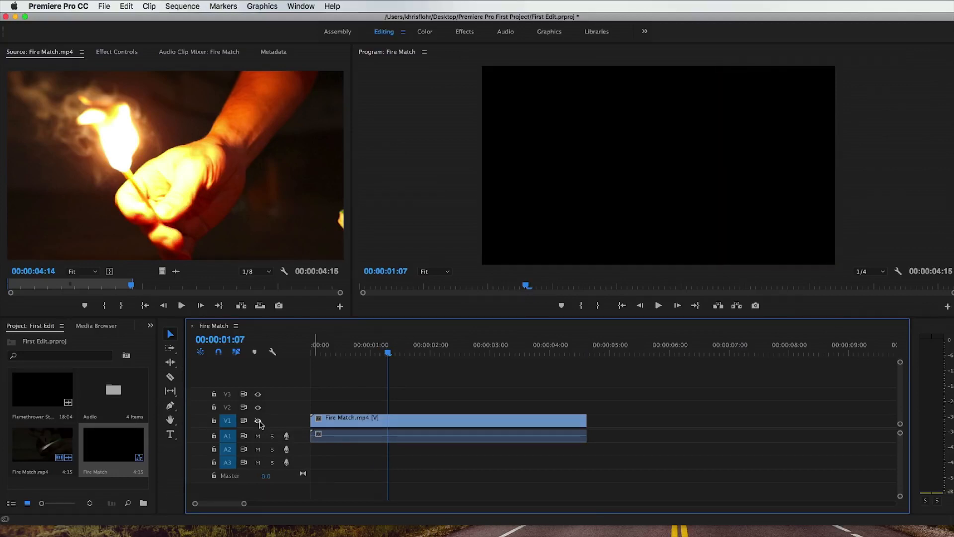
pyautogui.click(258, 421)
# Step: Switch targeting of audio tracks A1 and A2 off and back on
pyautogui.click(320, 435)
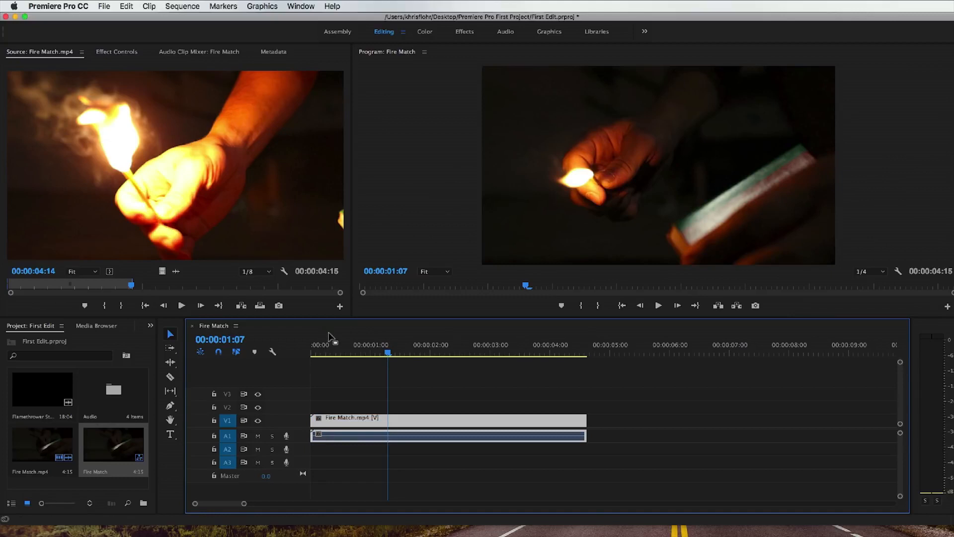
pyautogui.moveTo(324, 351); pyautogui.dragTo(327, 351)
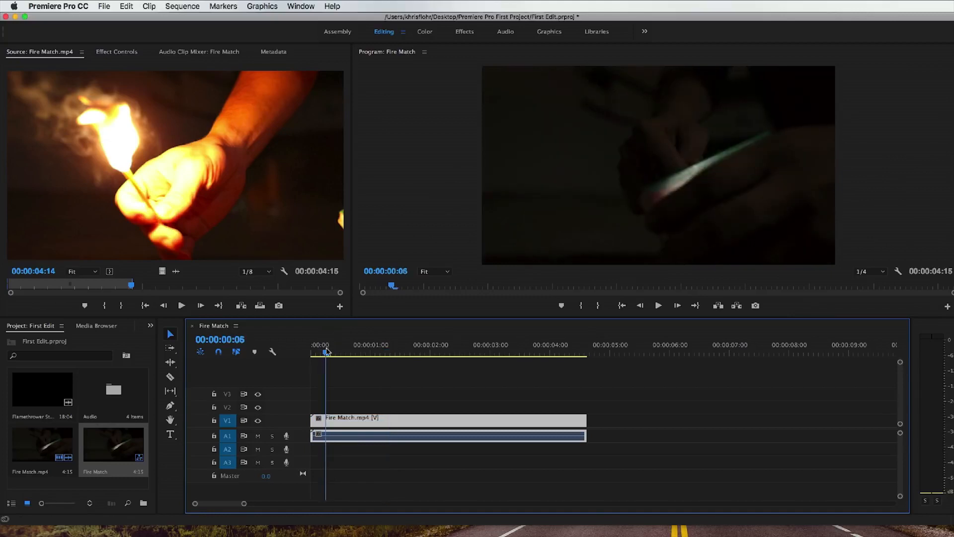
pyautogui.click(228, 440)
pyautogui.click(229, 437)
pyautogui.click(229, 451)
pyautogui.click(230, 451)
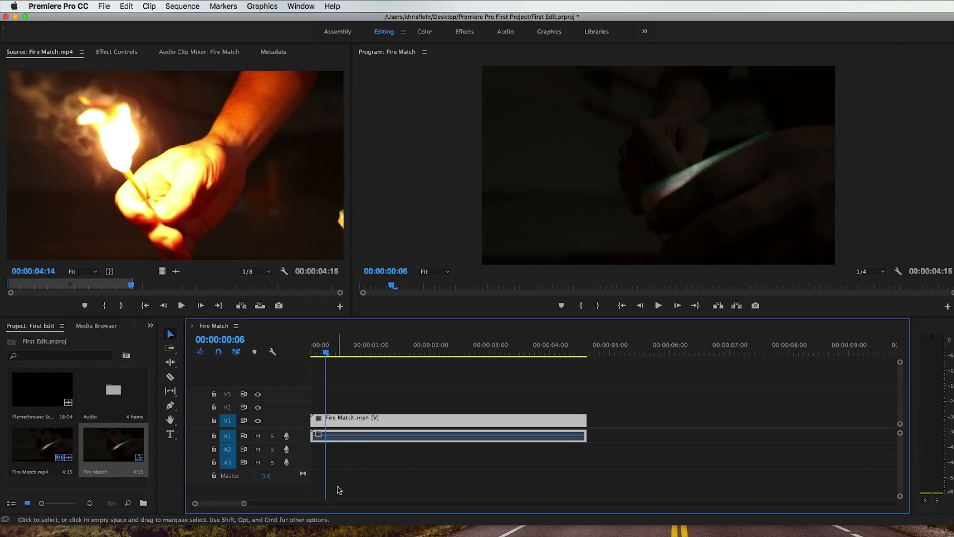
# Step: Solo and unsolo audio track A1, and mute and unmute the same track
pyautogui.click(272, 436)
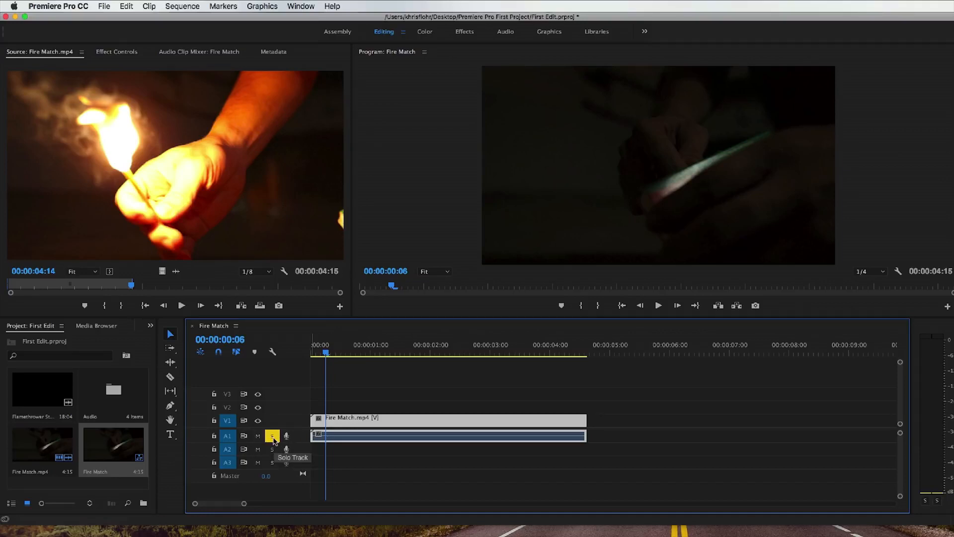
pyautogui.click(273, 439)
pyautogui.click(260, 438)
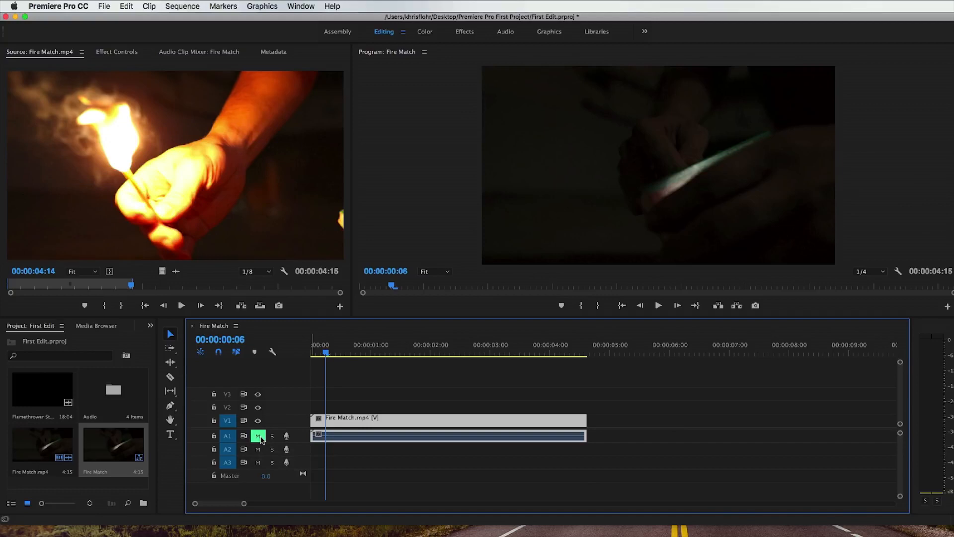
pyautogui.click(259, 439)
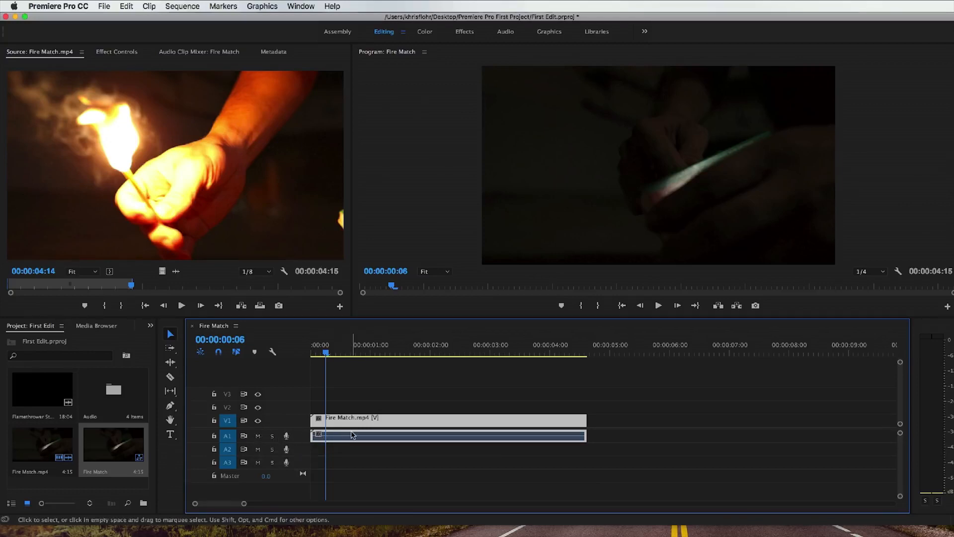
# Step: Return the playhead to the sequence start, enlarge audio track A1 and adjust the Fire Match clip's volume line
pyautogui.moveTo(326, 353); pyautogui.dragTo(311, 354)
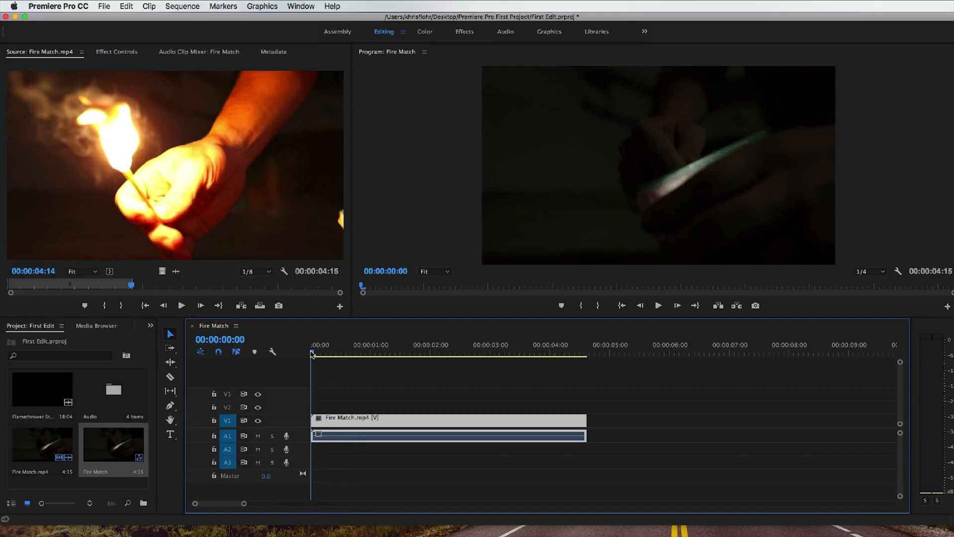
pyautogui.doubleClick(301, 440)
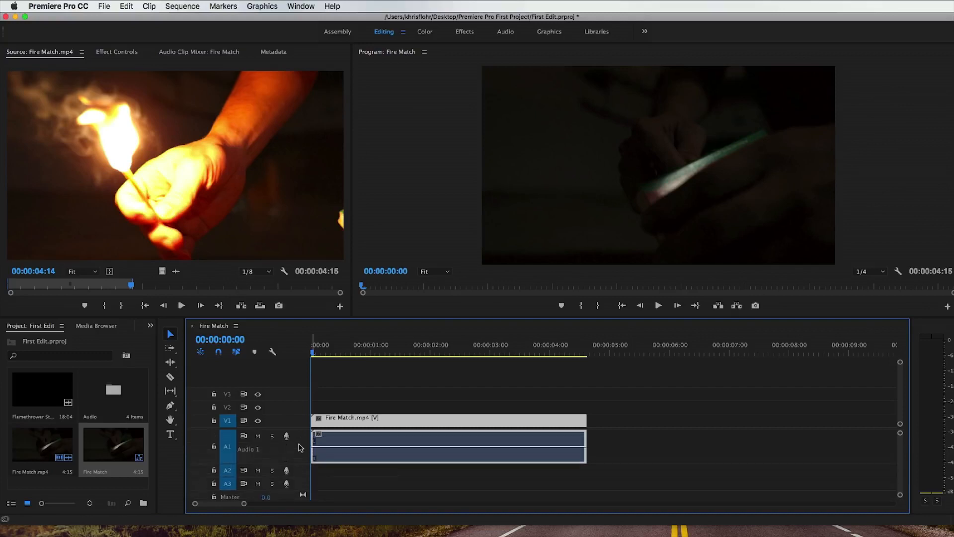
pyautogui.scroll(2, 299, 445)
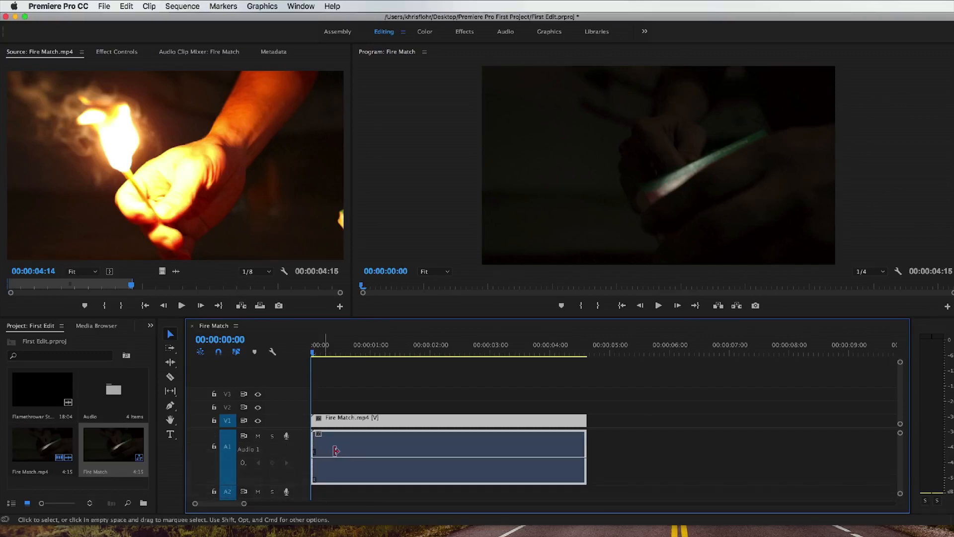
pyautogui.moveTo(356, 456)
pyautogui.mouseDown()
pyautogui.moveTo(356, 441)
pyautogui.moveTo(356, 473)
pyautogui.moveTo(356, 456)
pyautogui.mouseUp()
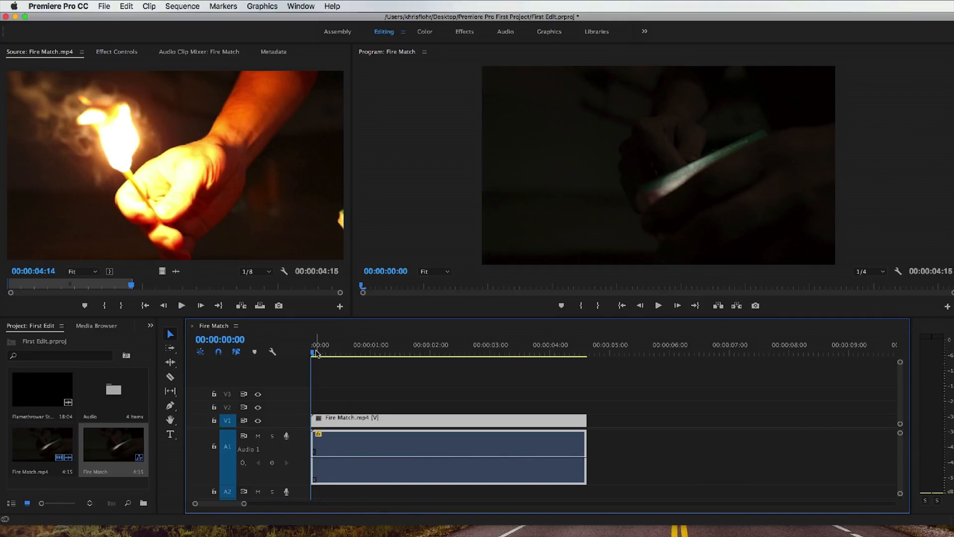
# Step: Play the sequence with the adjusted audio from the start and stop at 00:00:04:08
pyautogui.press('space')
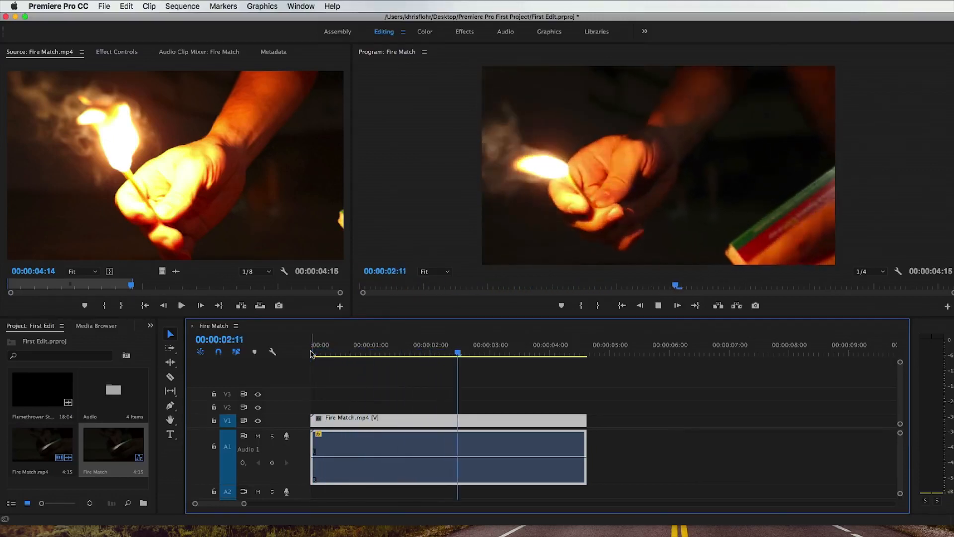
pyautogui.press('space')
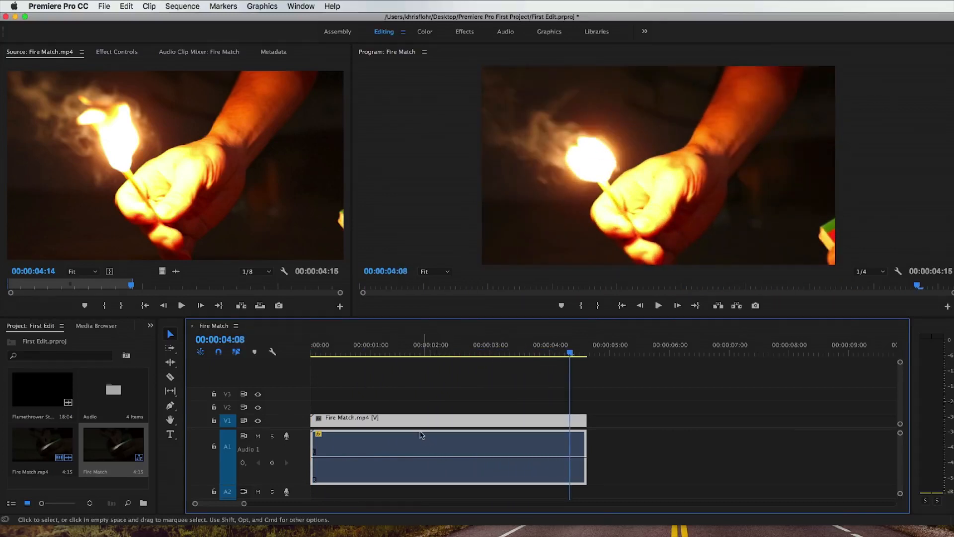
pyautogui.moveTo(418, 424)
pyautogui.mouseDown()
pyautogui.moveTo(428, 425)
pyautogui.moveTo(415, 425)
pyautogui.mouseUp()
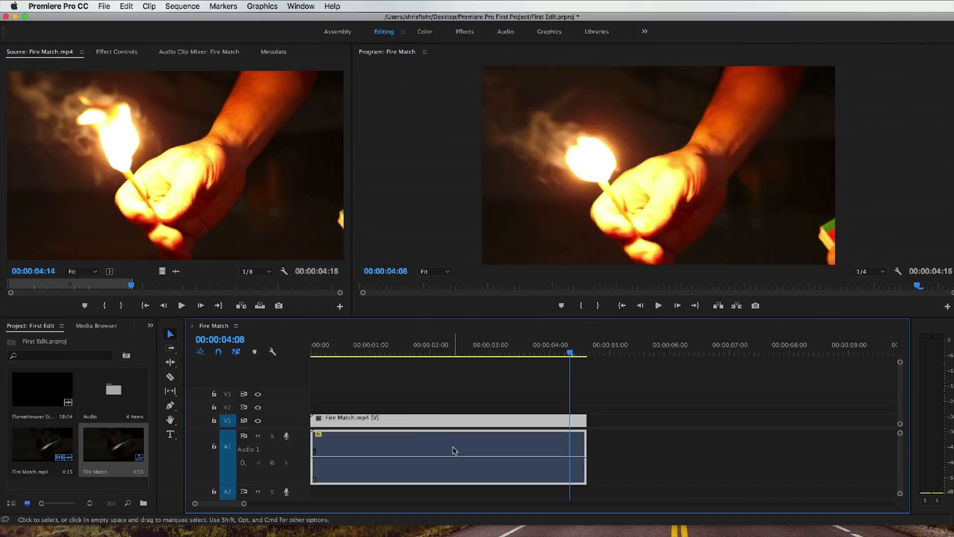
# Step: Delete the Fire Match clip's linked video and audio from the timeline, and undo the deletion
pyautogui.click(603, 447)
pyautogui.click(521, 452)
pyautogui.press('Delete')
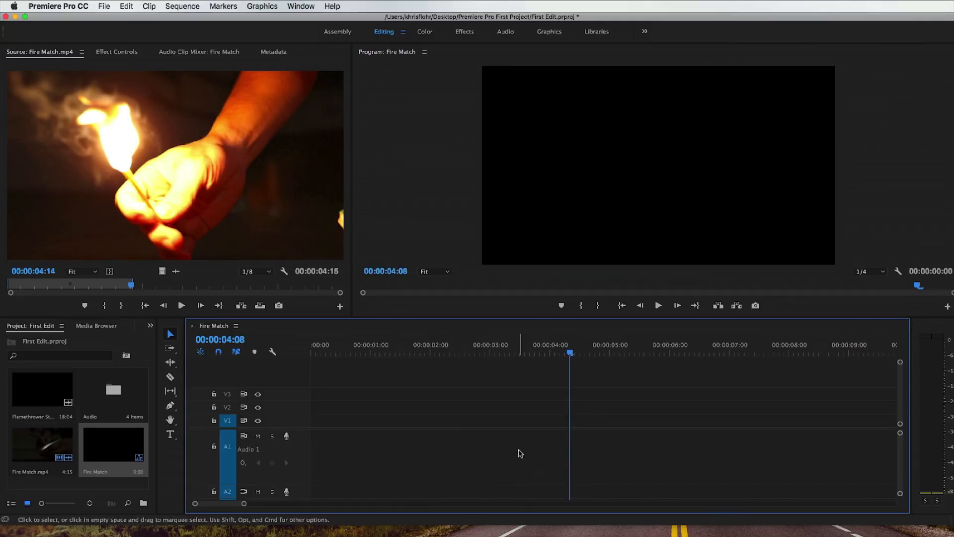
pyautogui.press('super+z')
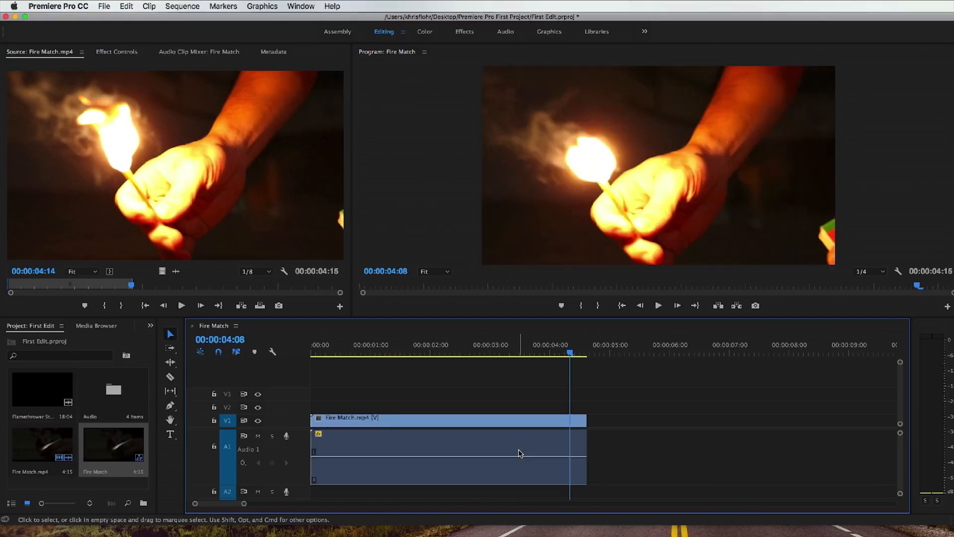
# Step: Reduce the height of audio track A1 and unlink the Fire Match clip's video and audio
pyautogui.click(518, 453)
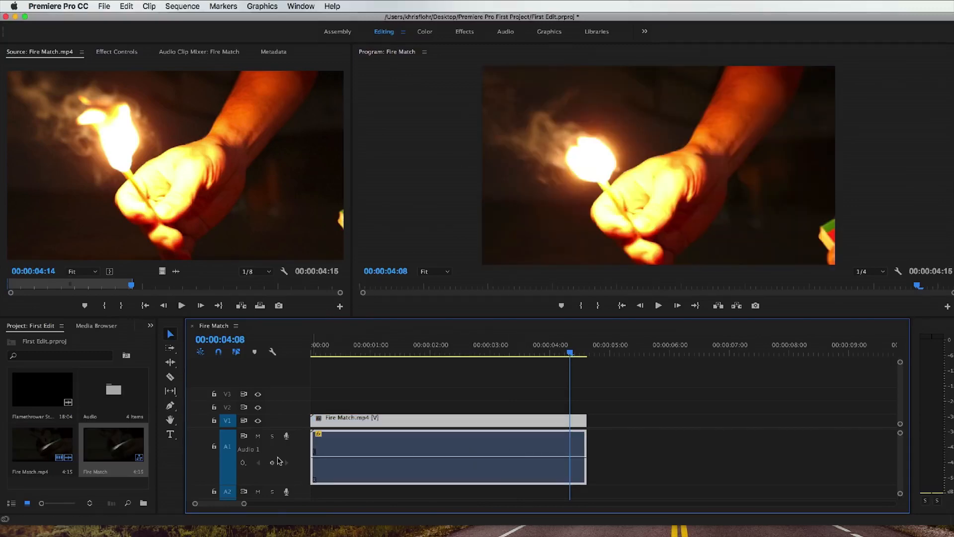
pyautogui.scroll(-3, 279, 458)
pyautogui.scroll(-1, 278, 459)
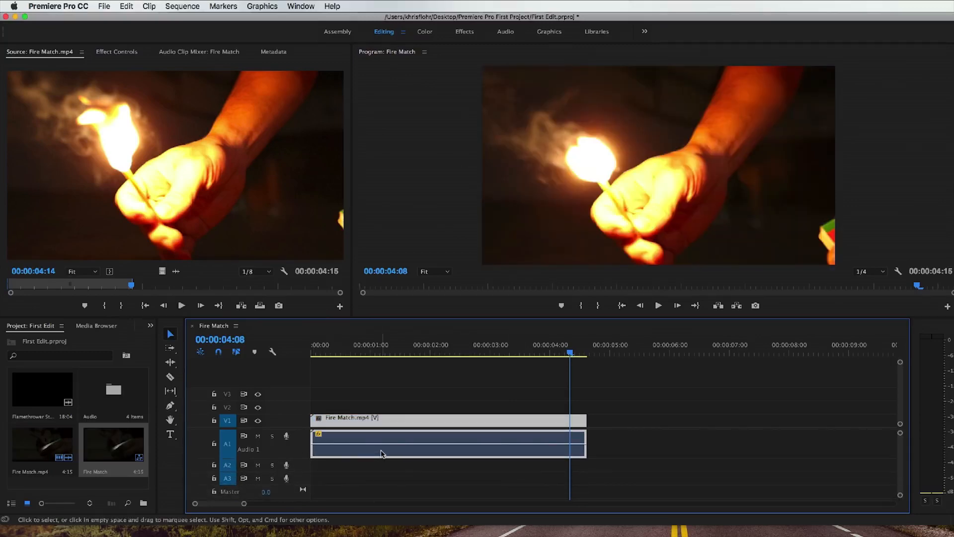
pyautogui.rightClick(382, 453)
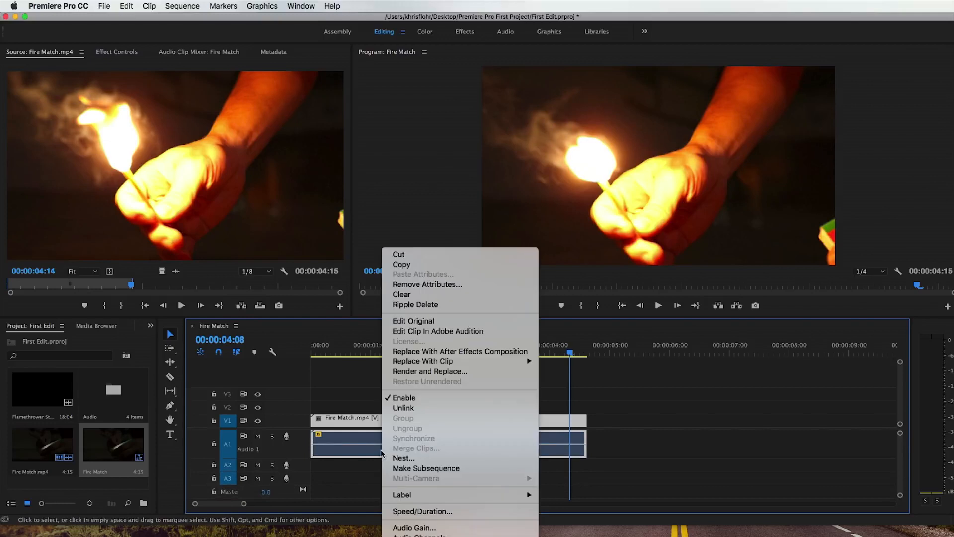
pyautogui.click(418, 409)
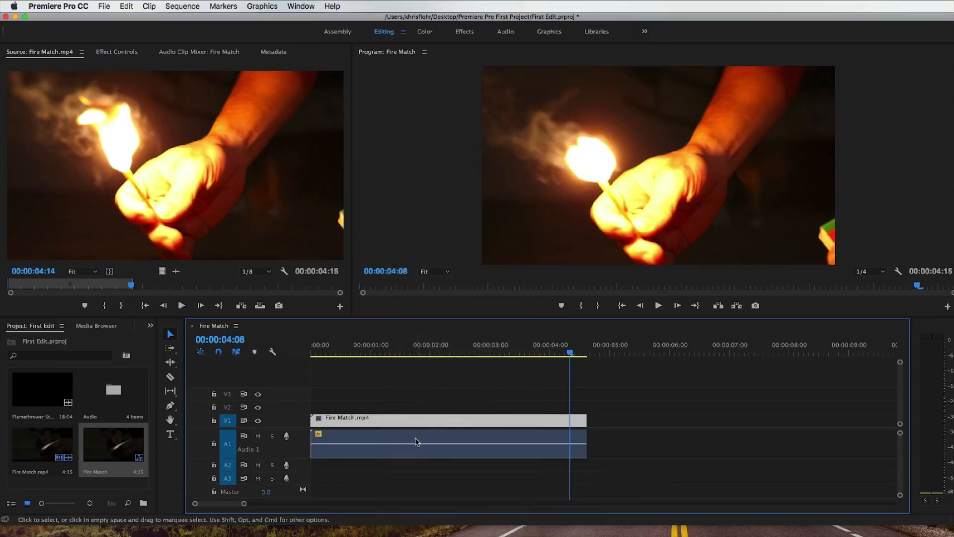
# Step: Slide the unlinked Fire Match audio one second later and back to the sequence start, and delete that audio from track A1
pyautogui.moveTo(417, 437); pyautogui.dragTo(477, 441)
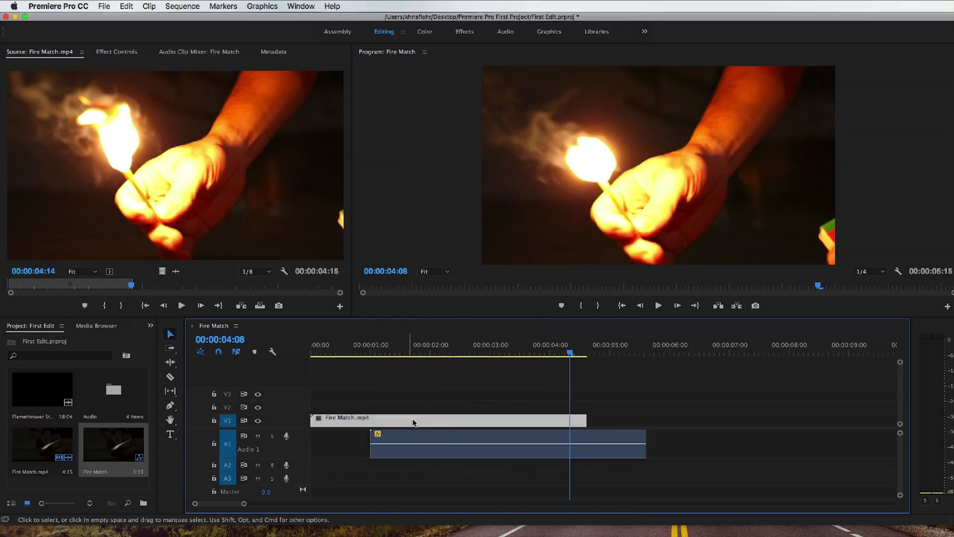
pyautogui.moveTo(411, 419); pyautogui.dragTo(361, 438)
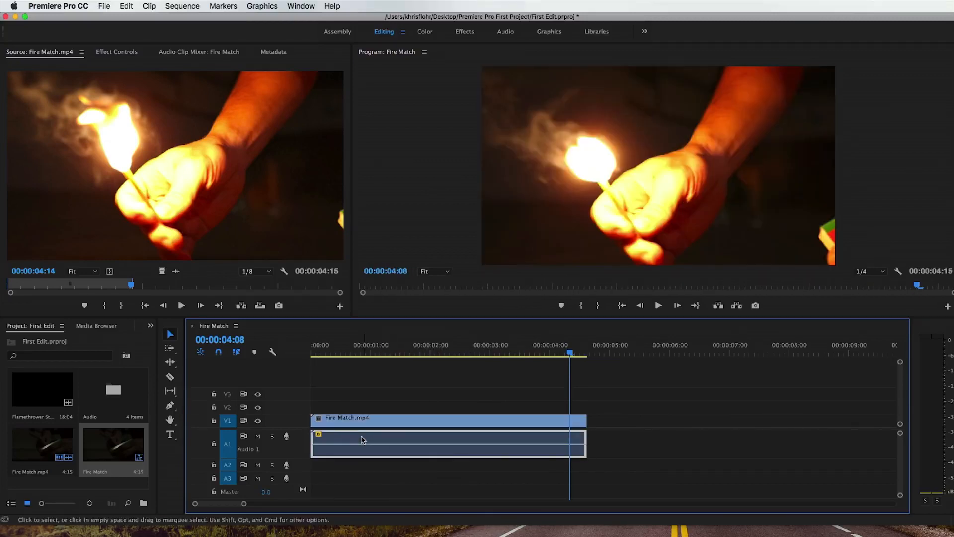
pyautogui.press('Delete')
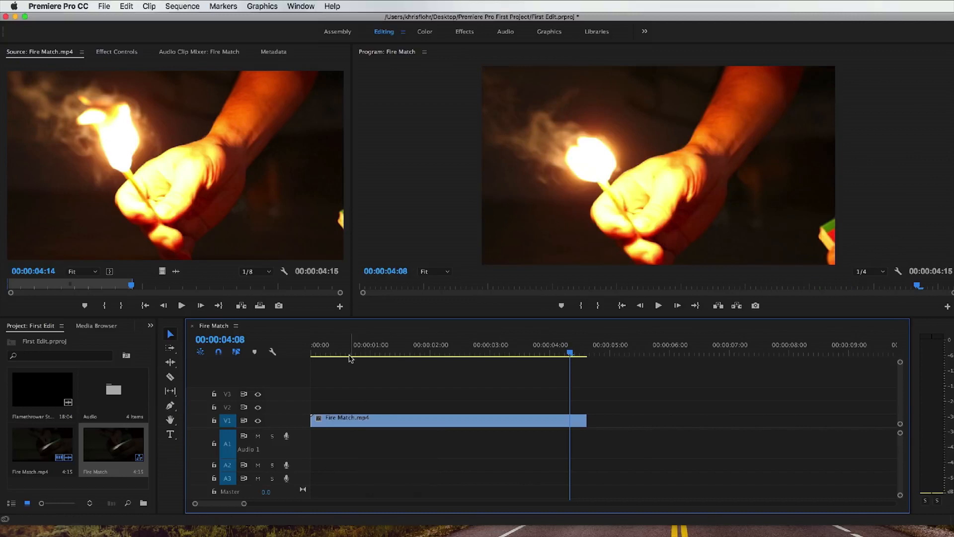
# Step: Play the video-only sequence from the start up to 00:00:04:12 and collapse audio track A1
pyautogui.moveTo(347, 353); pyautogui.dragTo(301, 354)
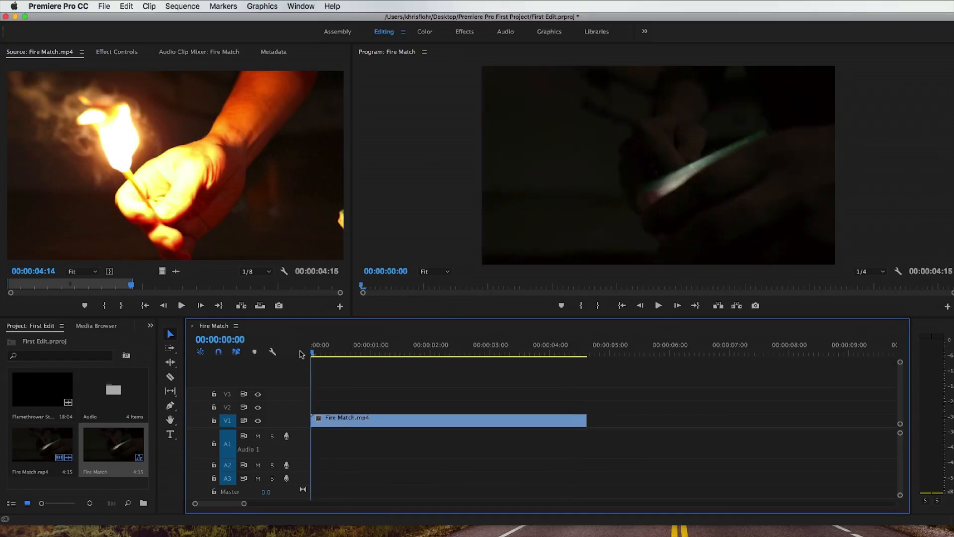
pyautogui.press('space')
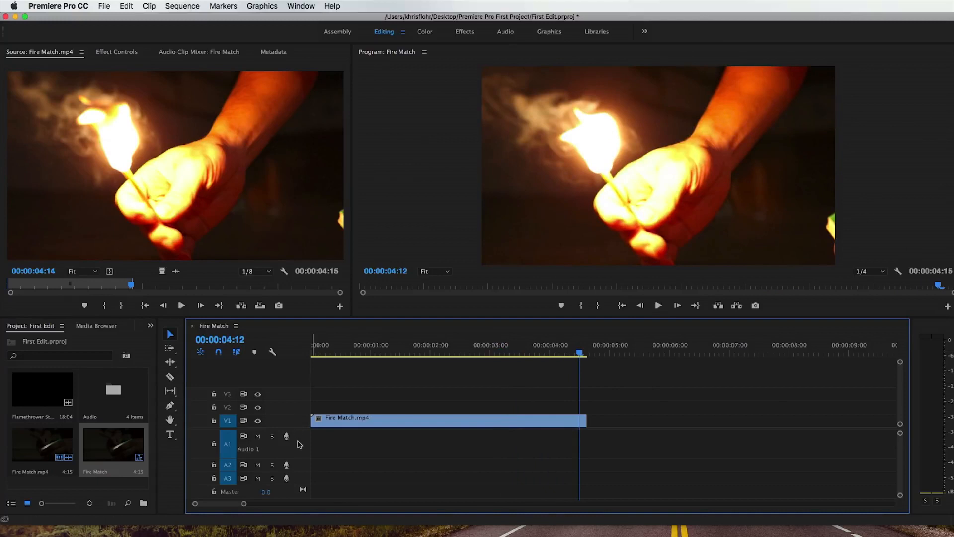
pyautogui.scroll(-5, 298, 438)
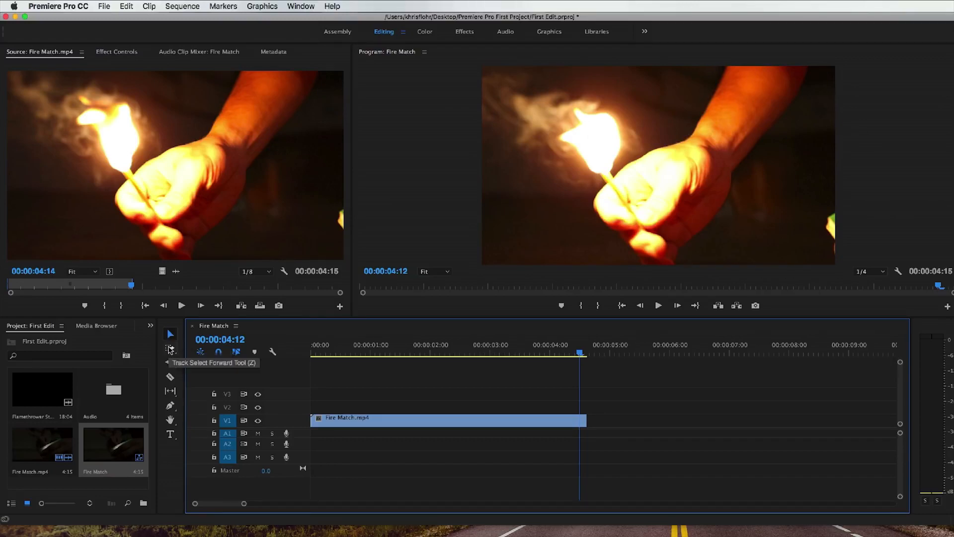
# Step: Cut off the end of the Fire Match clip at 00:00:04:05 with the Razor tool, and extend the remaining clip's end to 00:00:04:12
pyautogui.click(171, 378)
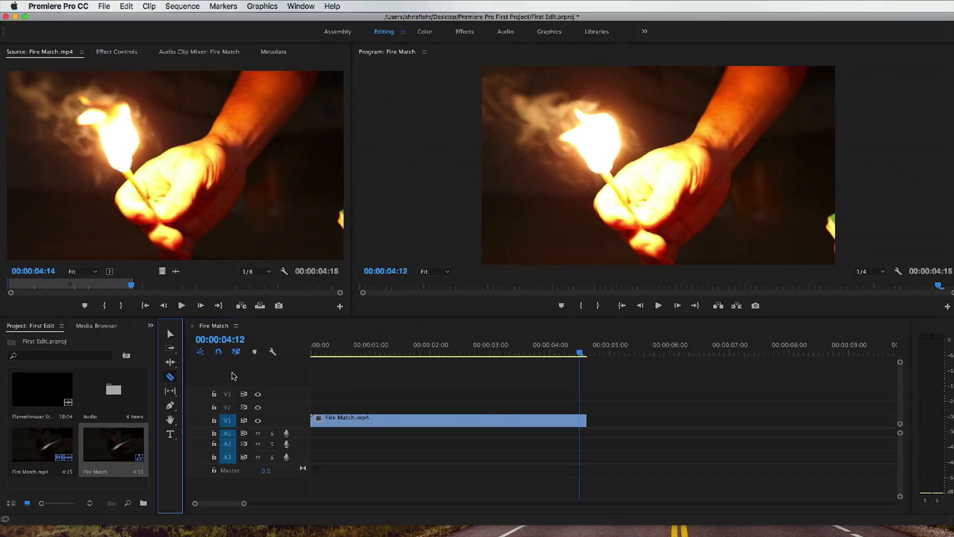
pyautogui.click(563, 422)
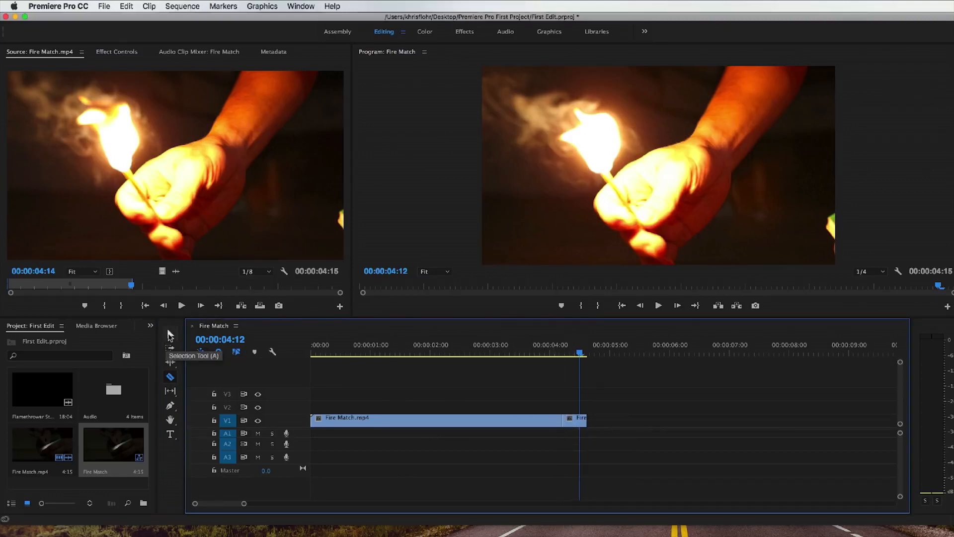
pyautogui.click(171, 333)
pyautogui.click(577, 424)
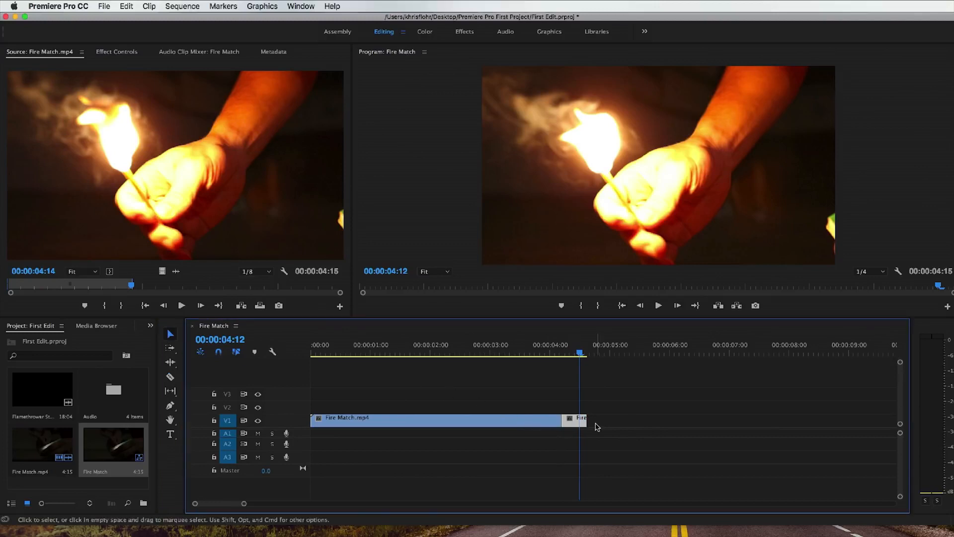
pyautogui.press('Delete')
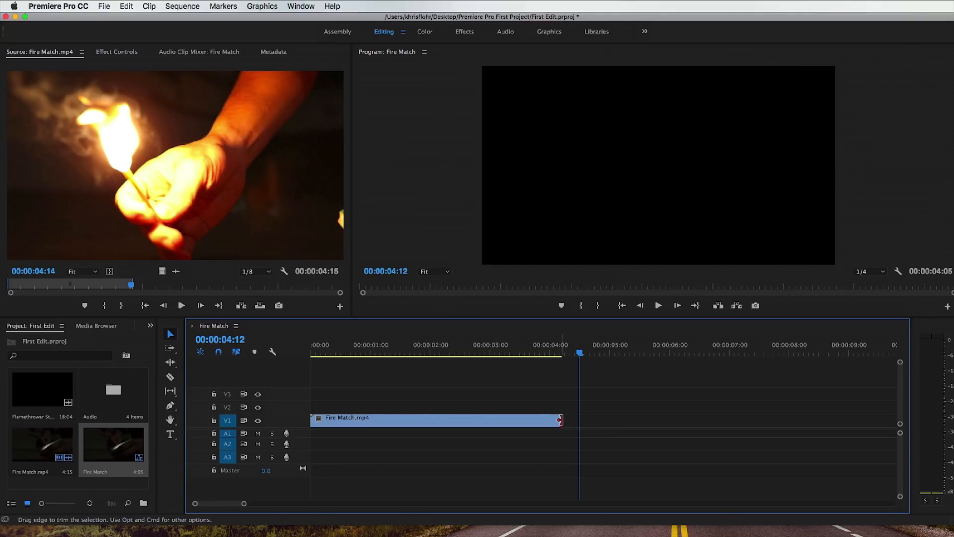
pyautogui.moveTo(560, 420)
pyautogui.mouseDown()
pyautogui.moveTo(747, 433)
pyautogui.moveTo(771, 426)
pyautogui.moveTo(578, 421)
pyautogui.mouseUp()
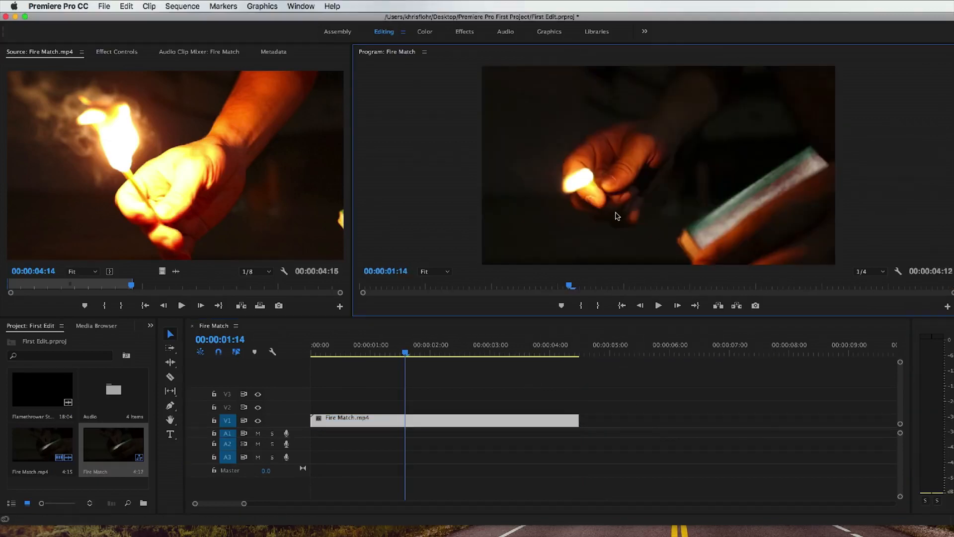
# Step: Play and stop the sequence in the Program monitor, and step back frame by frame to 00:00:02:02
pyautogui.click(659, 305)
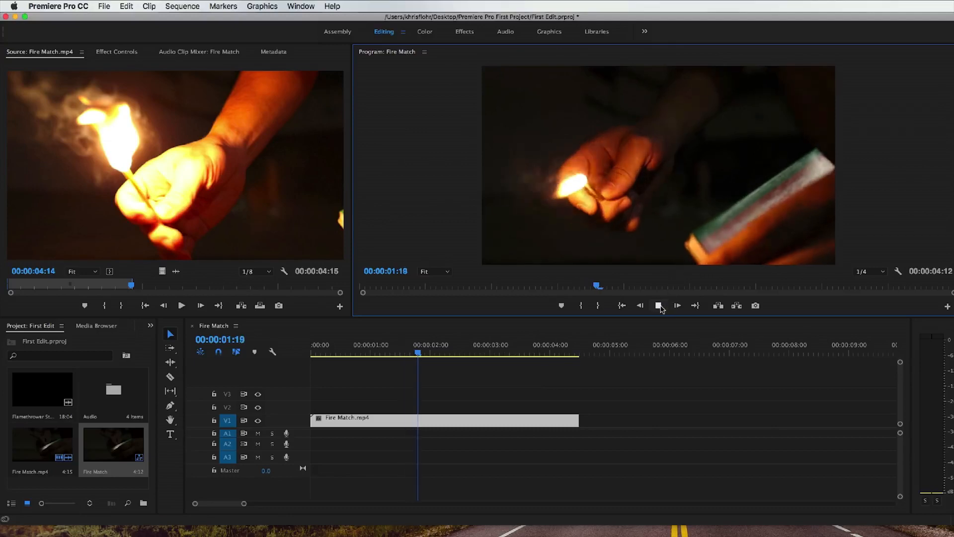
pyautogui.click(659, 305)
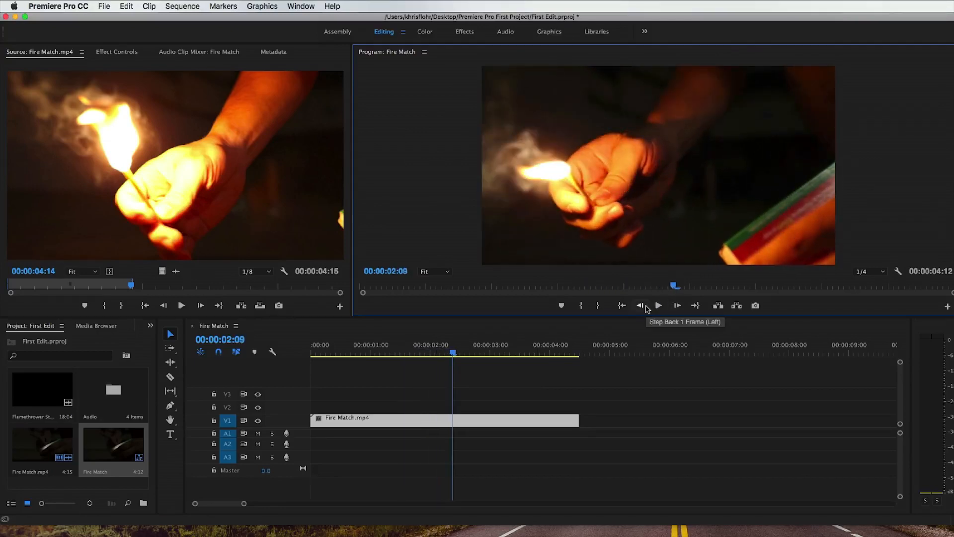
pyautogui.click(640, 305)
pyautogui.click(641, 305)
pyautogui.click(641, 305)
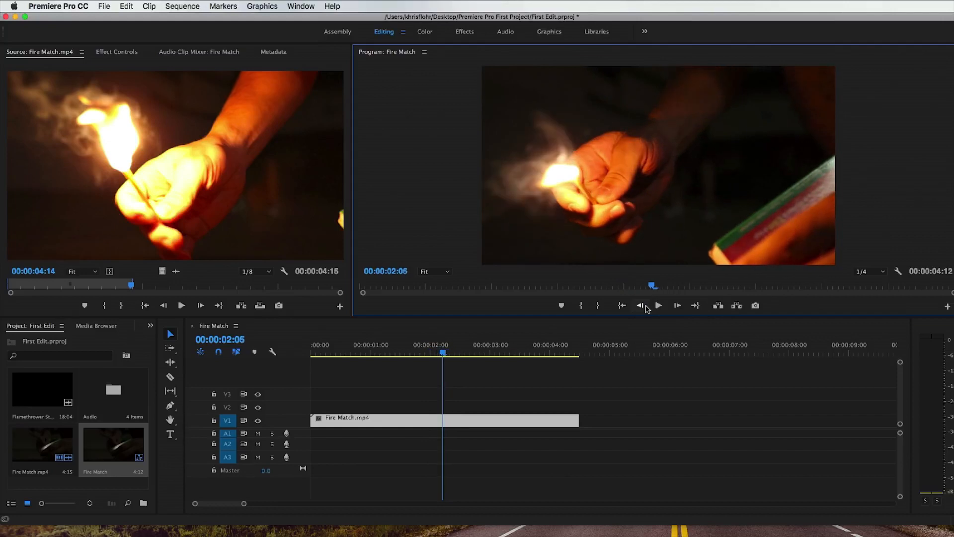
pyautogui.click(646, 306)
pyautogui.click(646, 306)
pyautogui.click(646, 306)
pyautogui.click(646, 306)
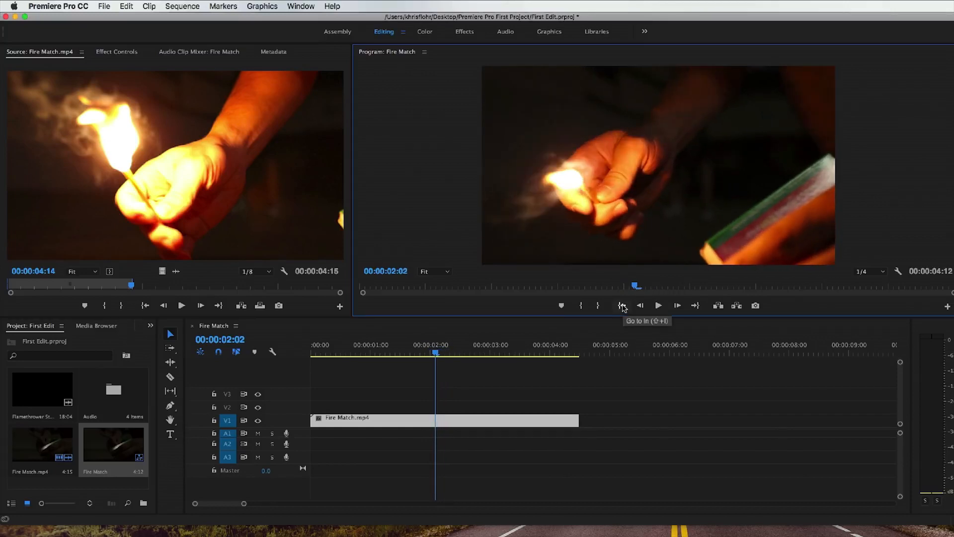
# Step: Go to the sequence's In point, play it in the Program monitor and stop at 00:00:01:21
pyautogui.click(622, 306)
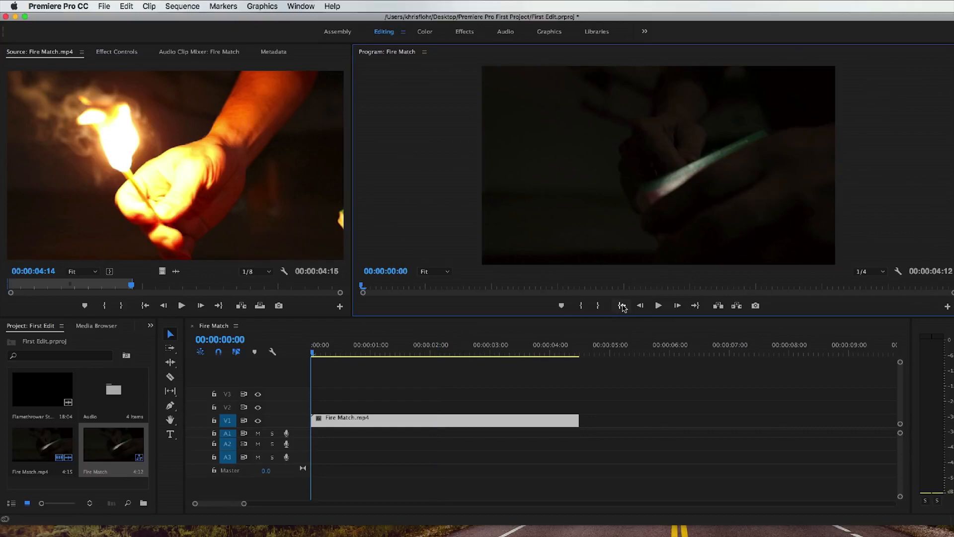
pyautogui.click(658, 305)
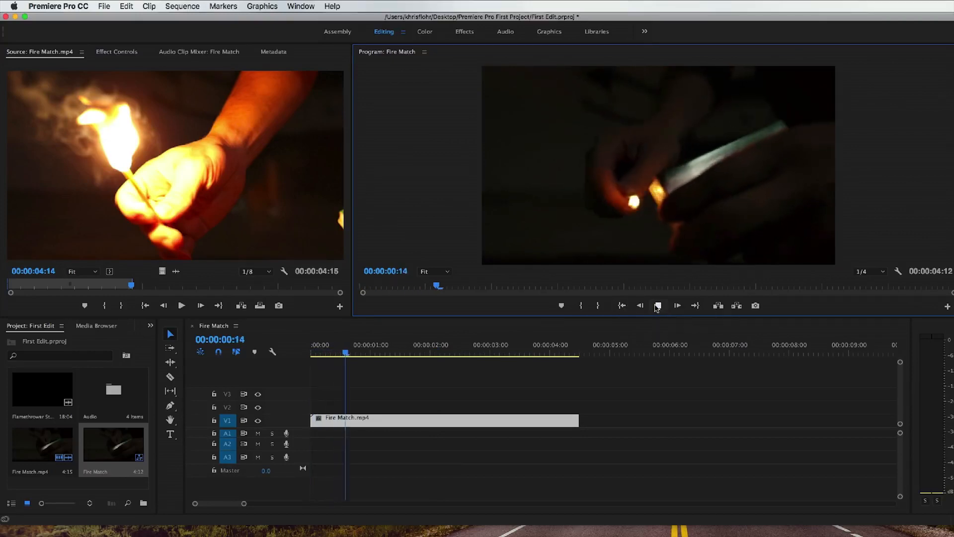
pyautogui.click(657, 305)
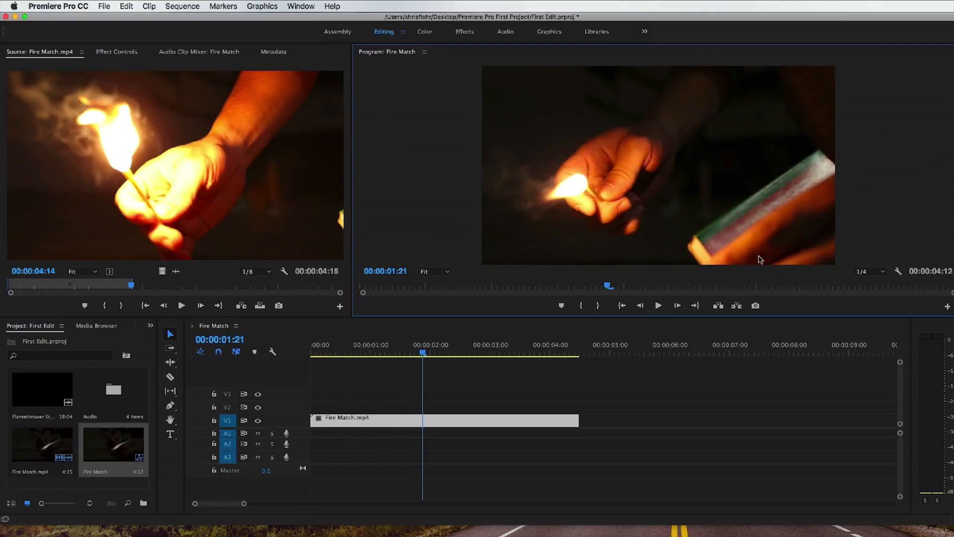
# Step: Set the Program monitor's playback resolution to 1/8 and preview the sequence from an earlier point to 00:00:03:04
pyautogui.click(885, 273)
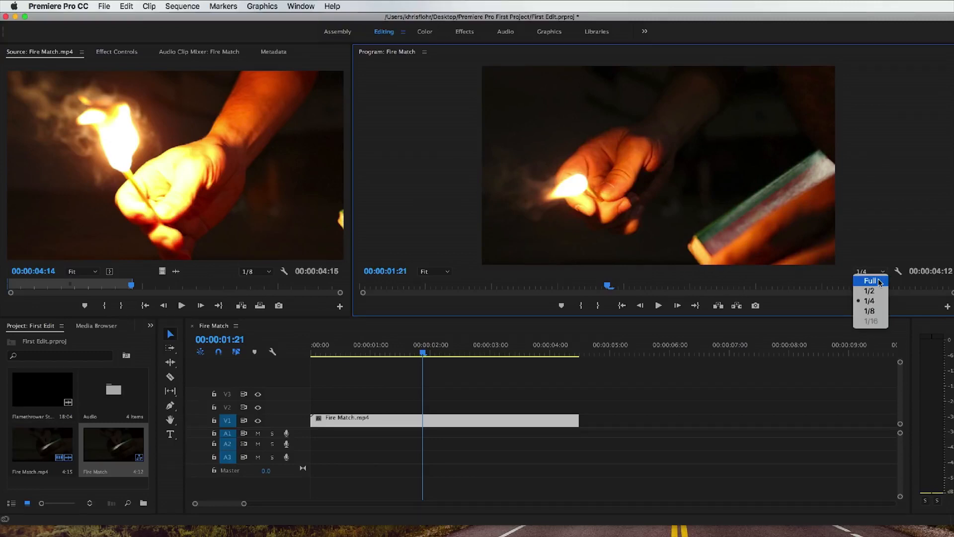
pyautogui.click(873, 311)
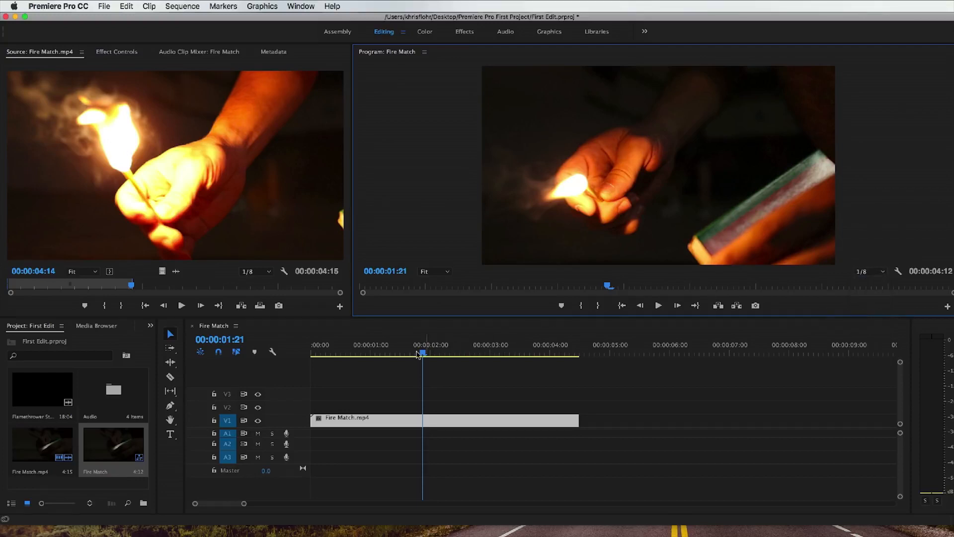
pyautogui.moveTo(420, 354); pyautogui.dragTo(381, 352)
pyautogui.click(658, 305)
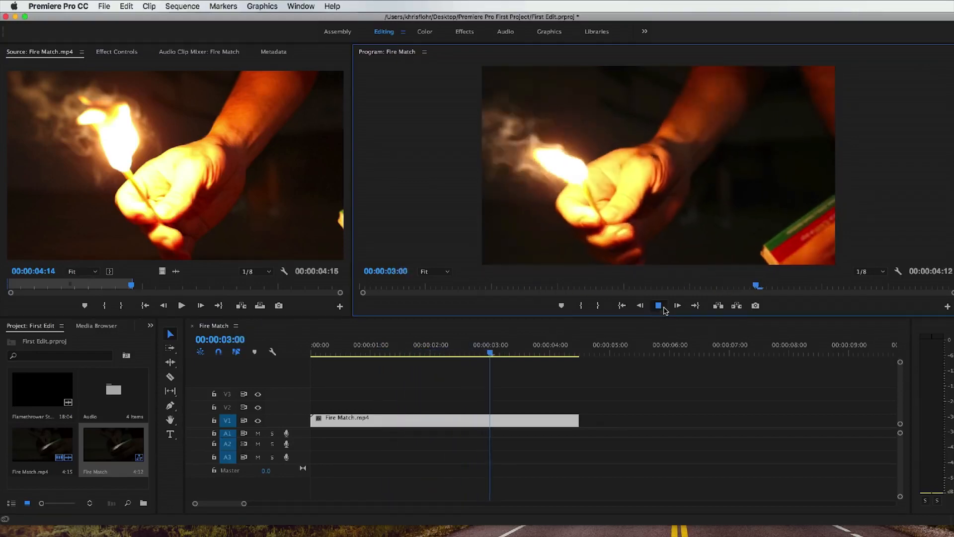
pyautogui.click(659, 306)
# Step: Set the Program monitor's playback resolution to Full and preview the sequence, stopping at 00:00:03:23
pyautogui.click(869, 272)
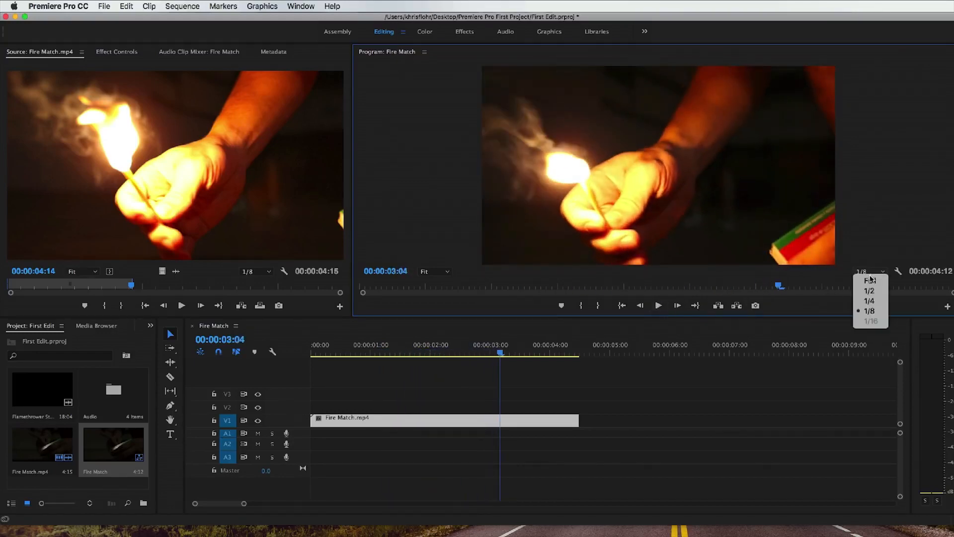
pyautogui.click(862, 277)
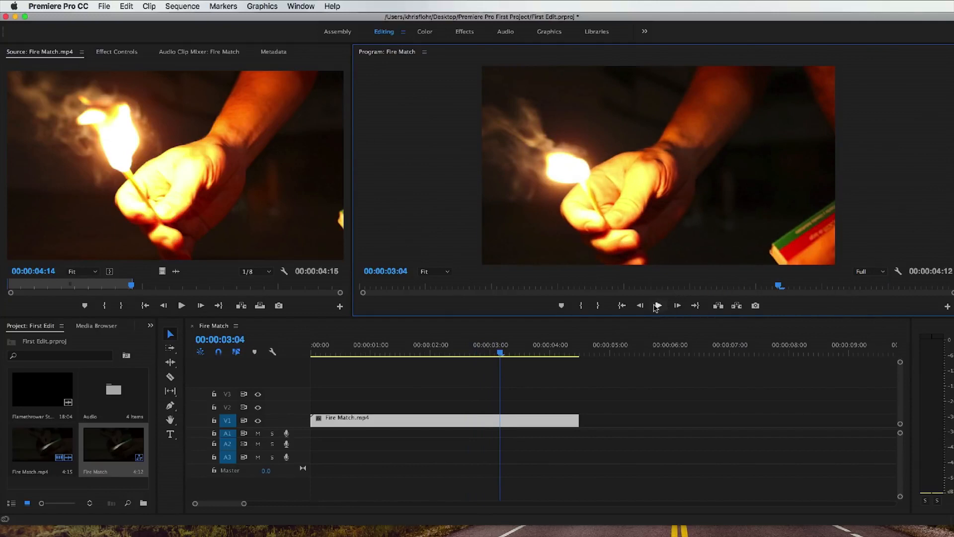
pyautogui.click(657, 306)
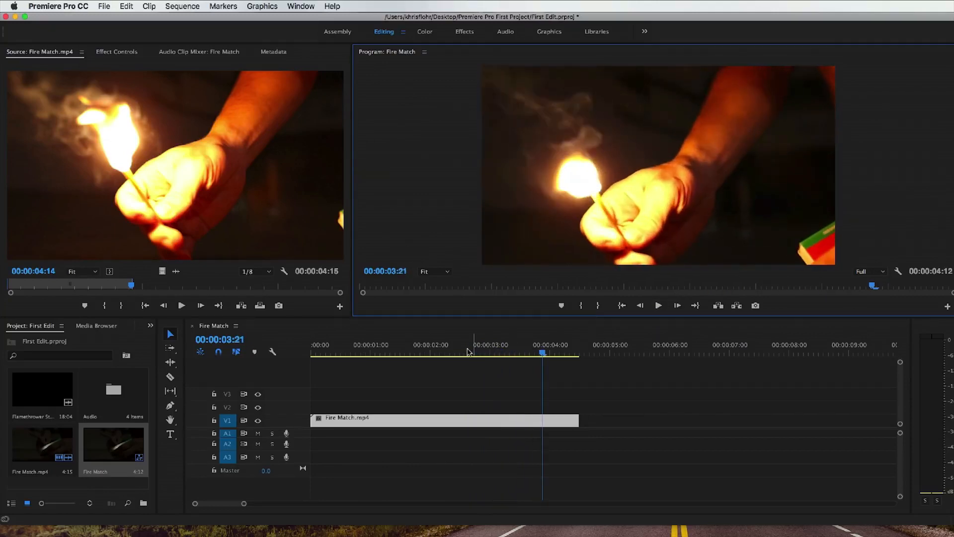
pyautogui.click(396, 354)
pyautogui.click(659, 305)
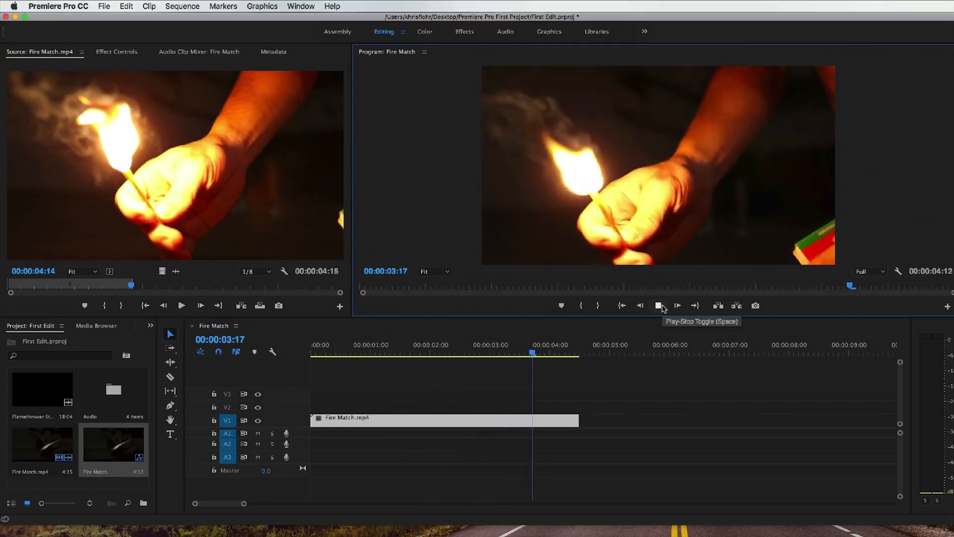
pyautogui.click(659, 306)
# Step: Set the Program monitor's playback resolution to 1/4 and its zoom level to 75%, panning across the magnified frame
pyautogui.click(882, 272)
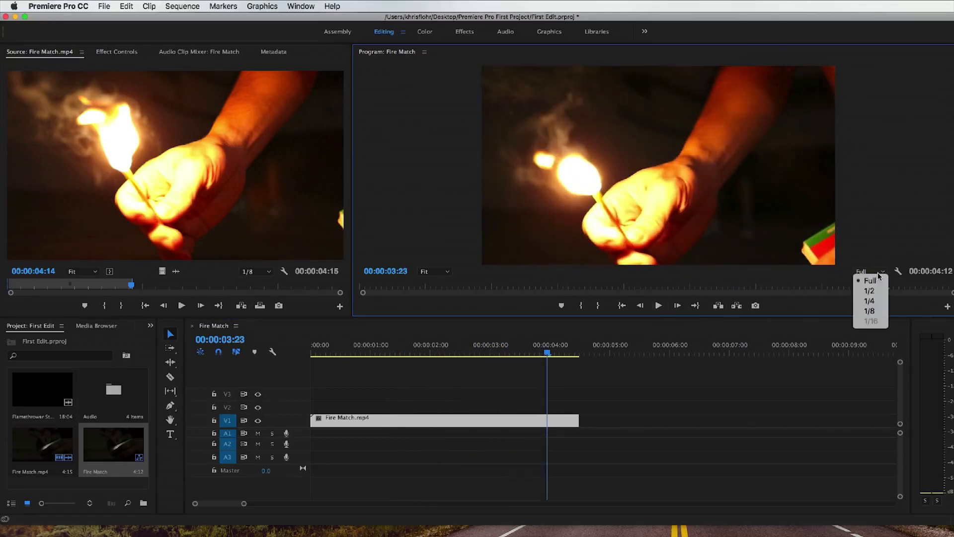
pyautogui.click(872, 301)
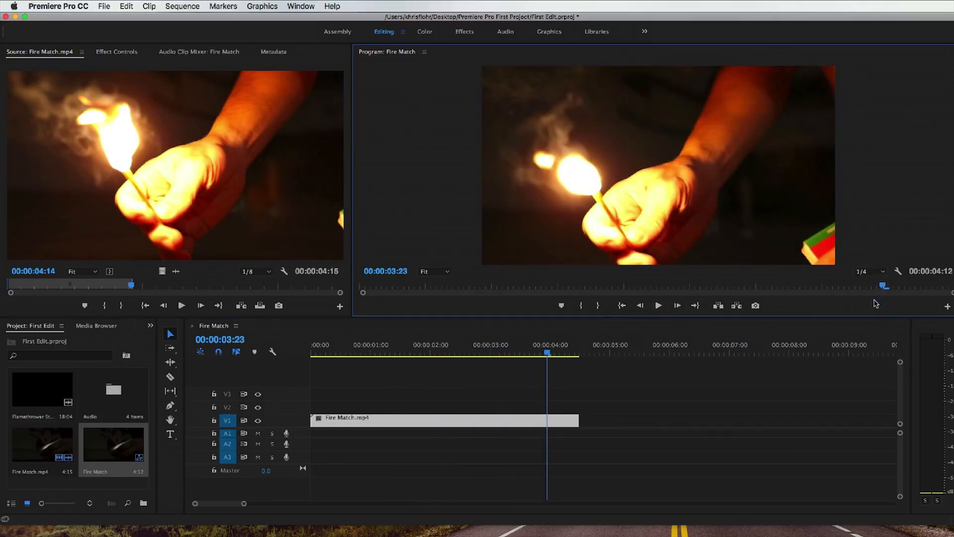
pyautogui.click(436, 271)
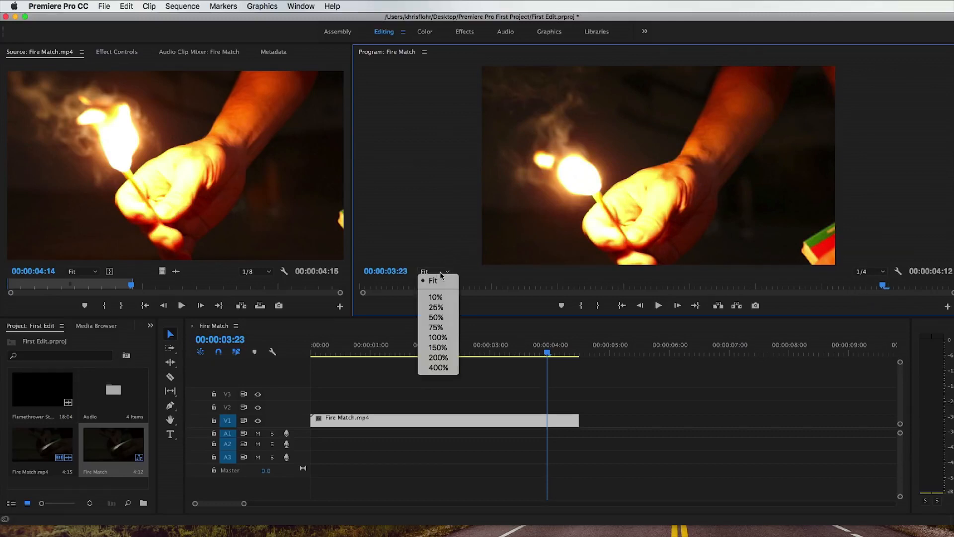
pyautogui.click(437, 327)
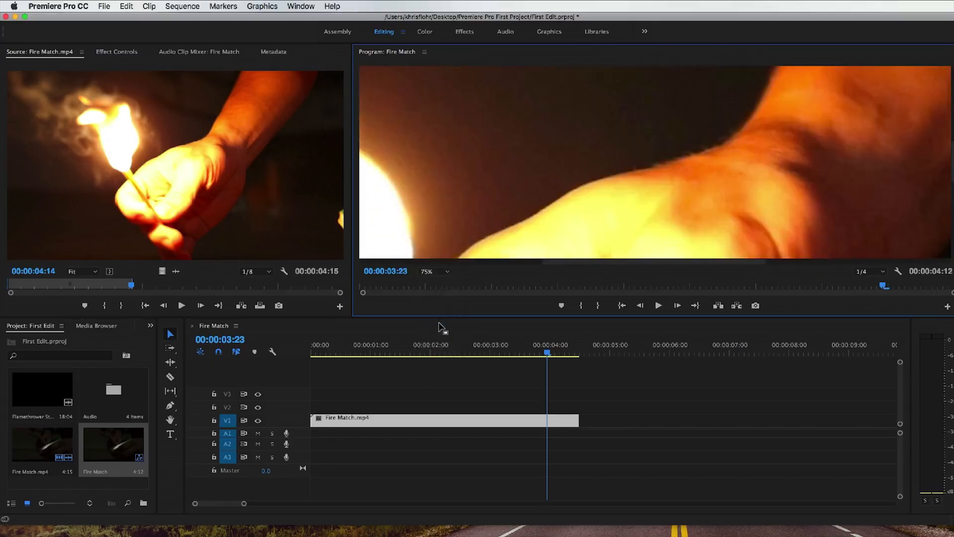
pyautogui.moveTo(571, 262); pyautogui.dragTo(489, 261)
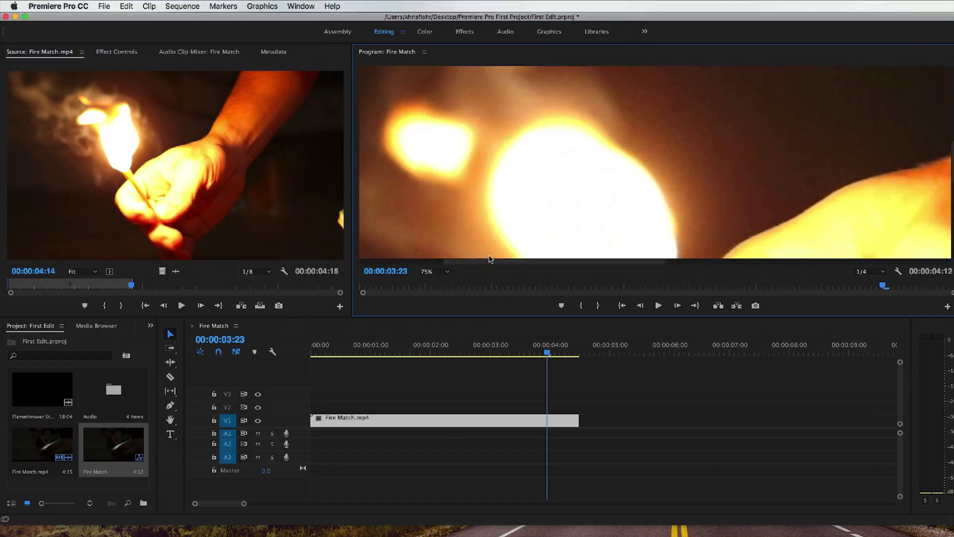
pyautogui.moveTo(952, 162)
pyautogui.mouseDown()
pyautogui.moveTo(952, 182)
pyautogui.moveTo(952, 163)
pyautogui.mouseUp()
pyautogui.moveTo(561, 261); pyautogui.dragTo(637, 262)
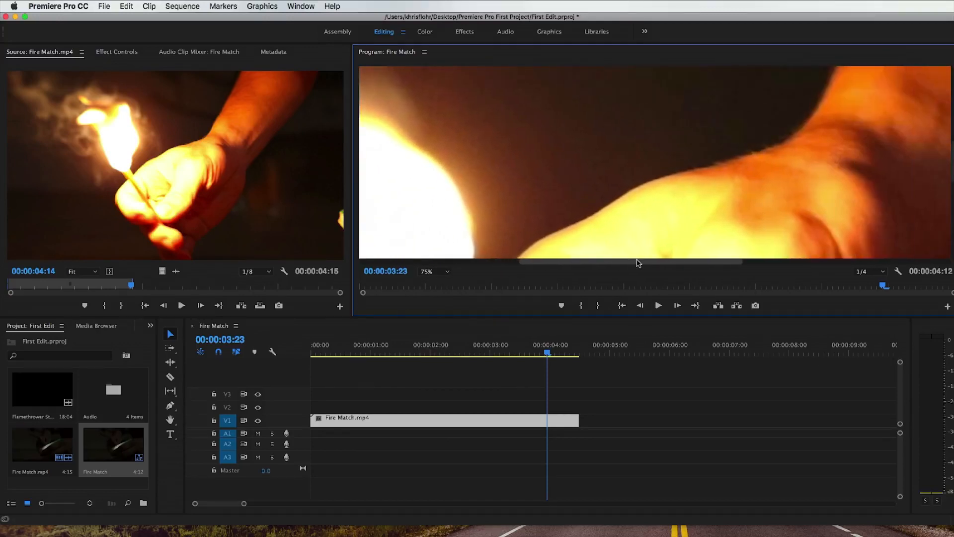
# Step: Set the Program monitor's zoom level to Fit and select the Fire Match.mp4 clip in the timeline
pyautogui.click(437, 272)
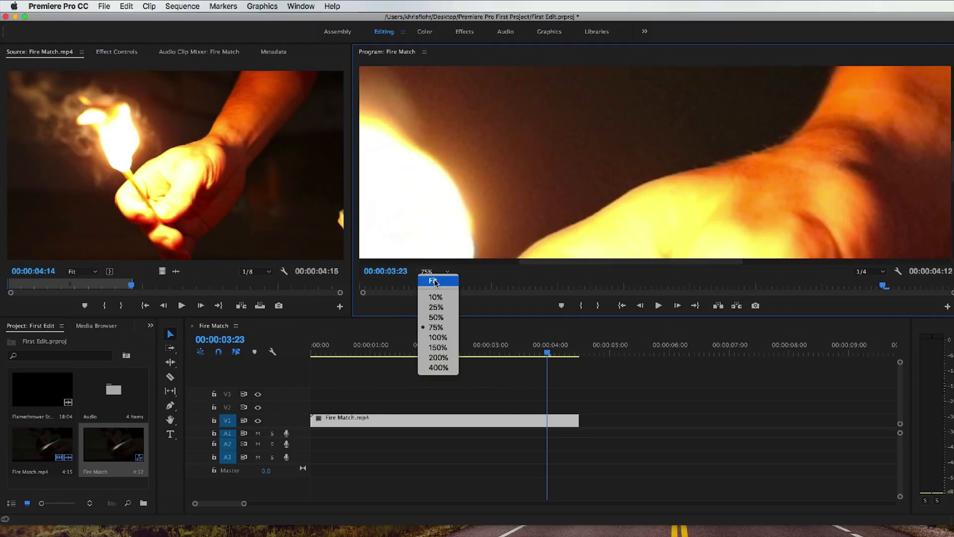
pyautogui.click(435, 284)
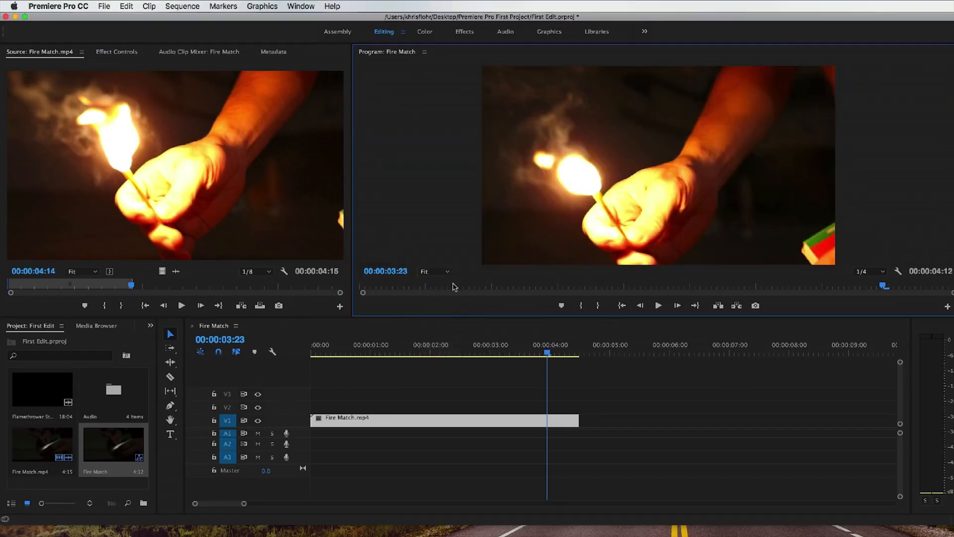
pyautogui.click(553, 378)
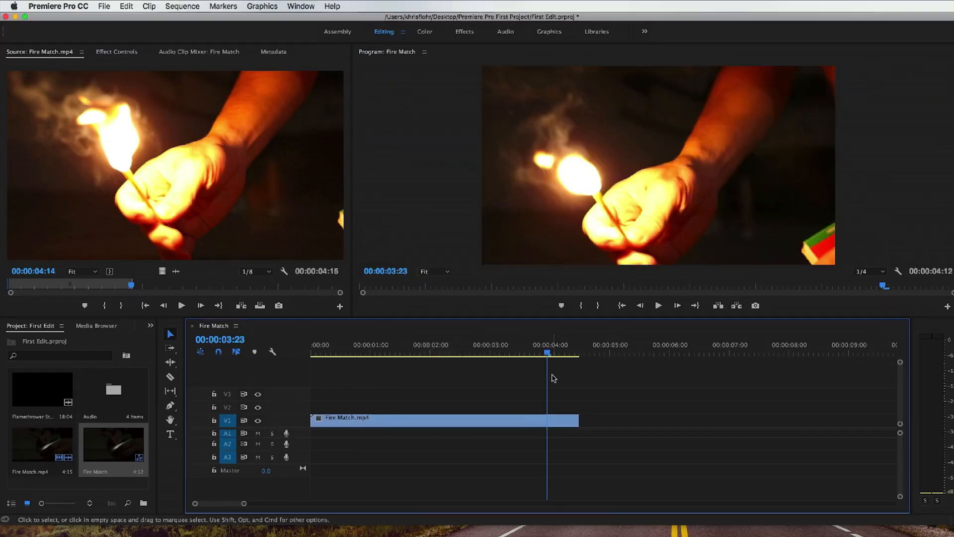
pyautogui.press('super+s')
pyautogui.click(551, 419)
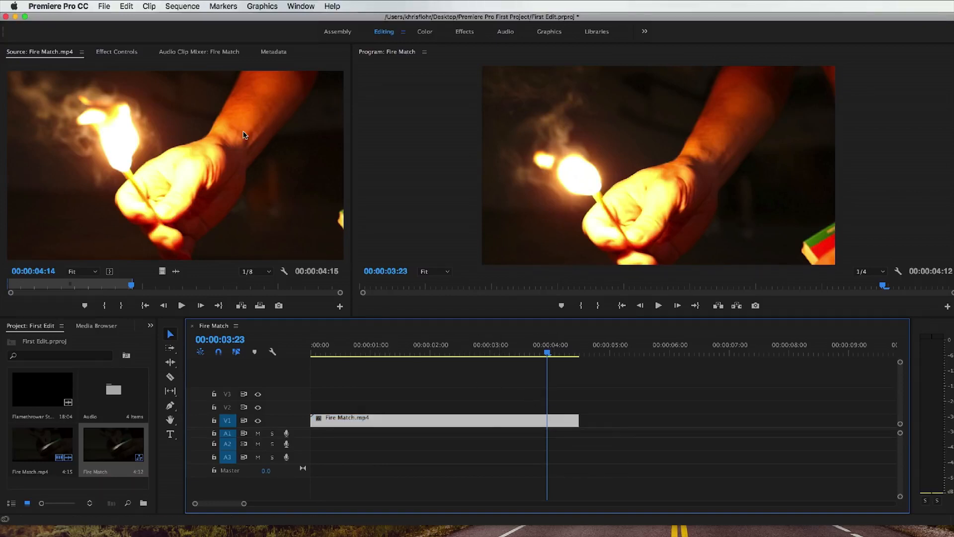
# Step: Look through the keyboard layout and command list in the Keyboard Shortcuts settings, then close them without making changes
pyautogui.click(60, 6)
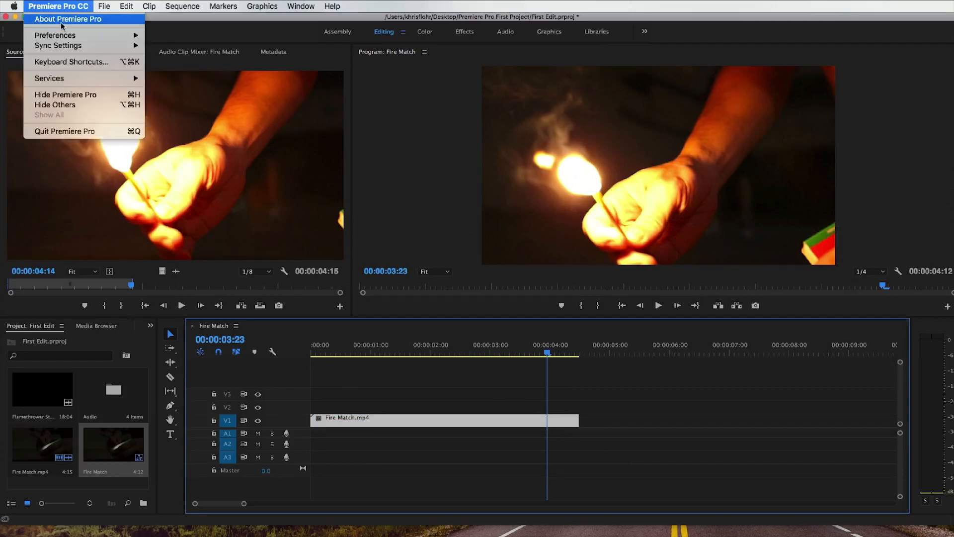
pyautogui.click(66, 61)
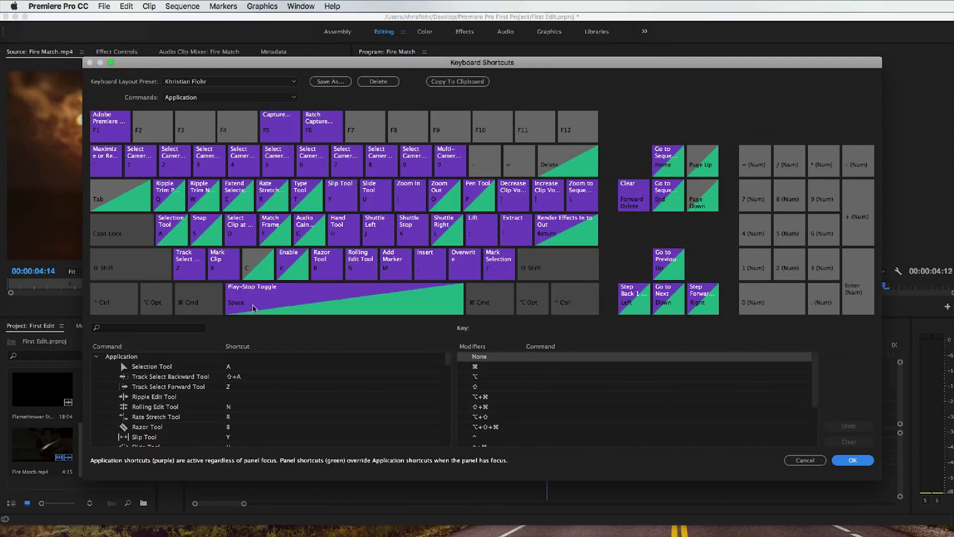
pyautogui.scroll(-10, 277, 390)
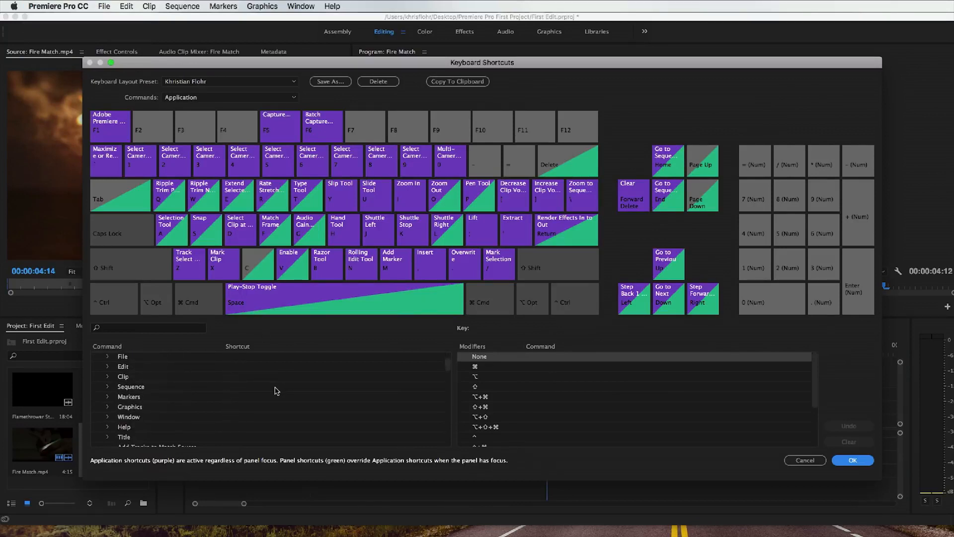
pyautogui.scroll(10, 276, 391)
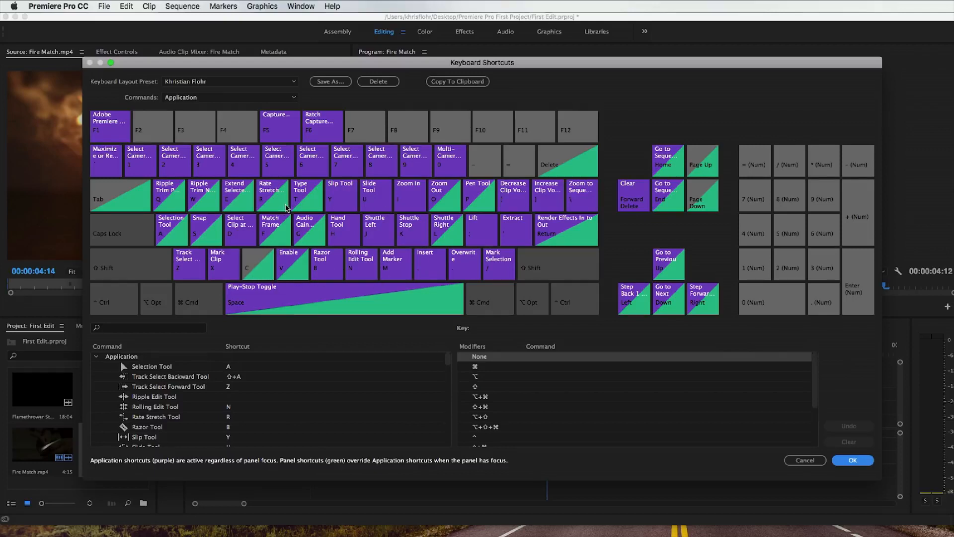
pyautogui.click(818, 463)
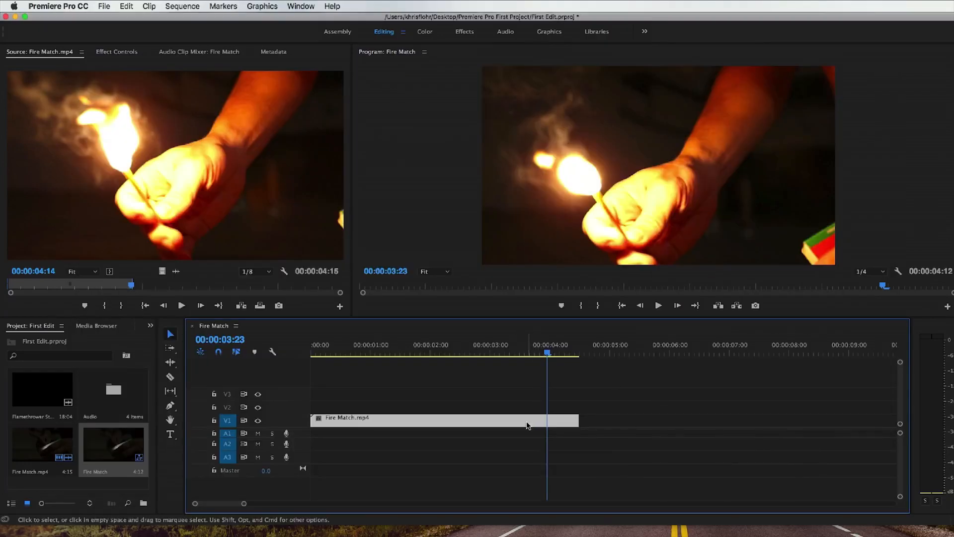
# Step: Load Flamethrower Stunt.mp4 into the Source monitor, preview it and return to its first frame at 00:00:28:06
pyautogui.click(34, 385)
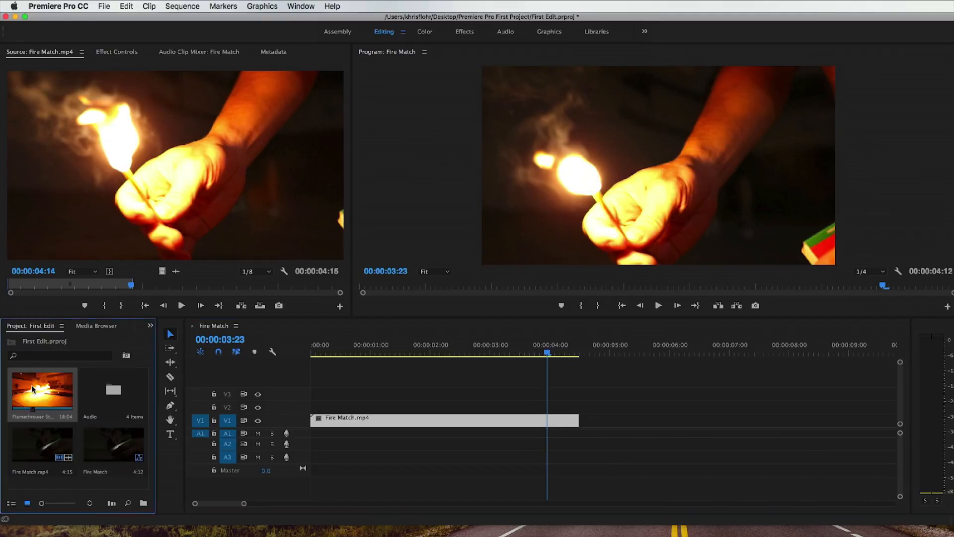
pyautogui.doubleClick(31, 384)
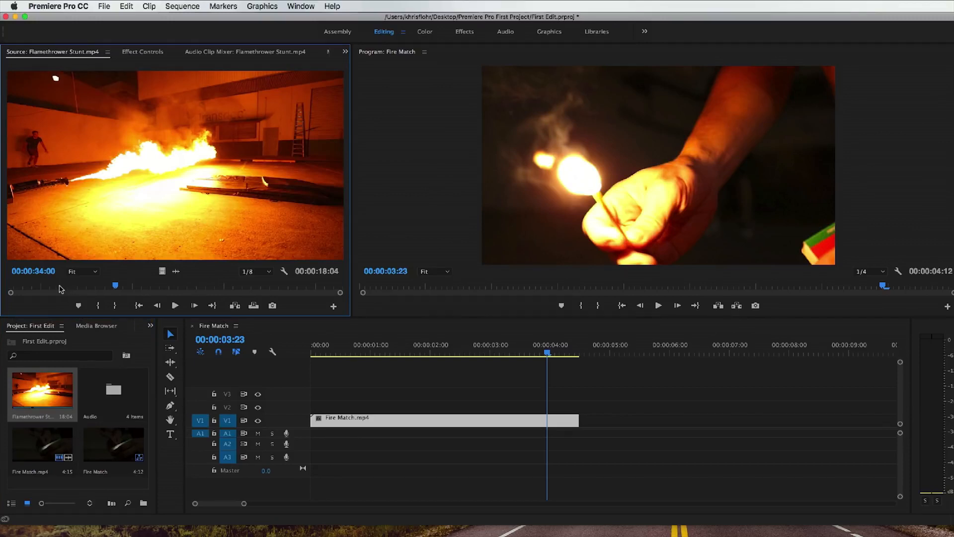
pyautogui.moveTo(58, 288); pyautogui.dragTo(21, 289)
pyautogui.click(174, 306)
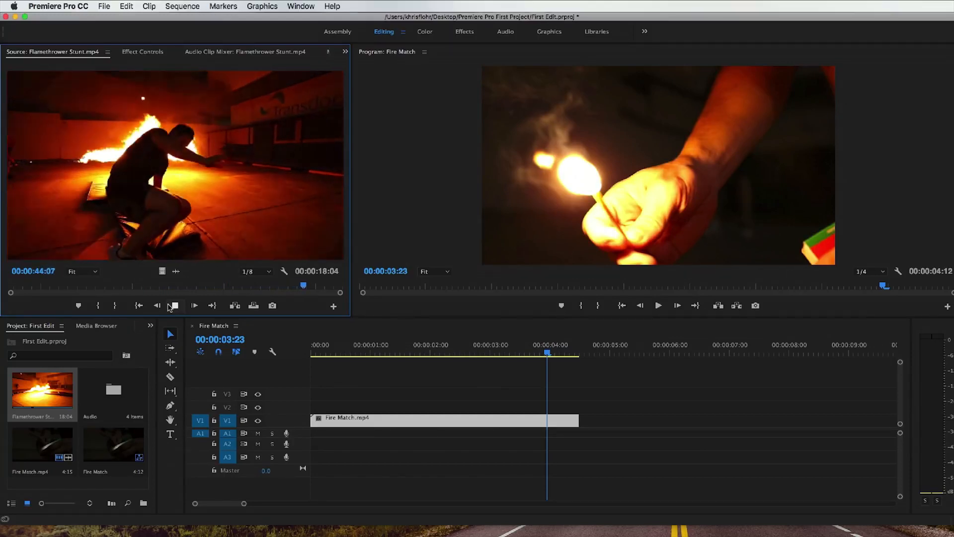
pyautogui.click(174, 306)
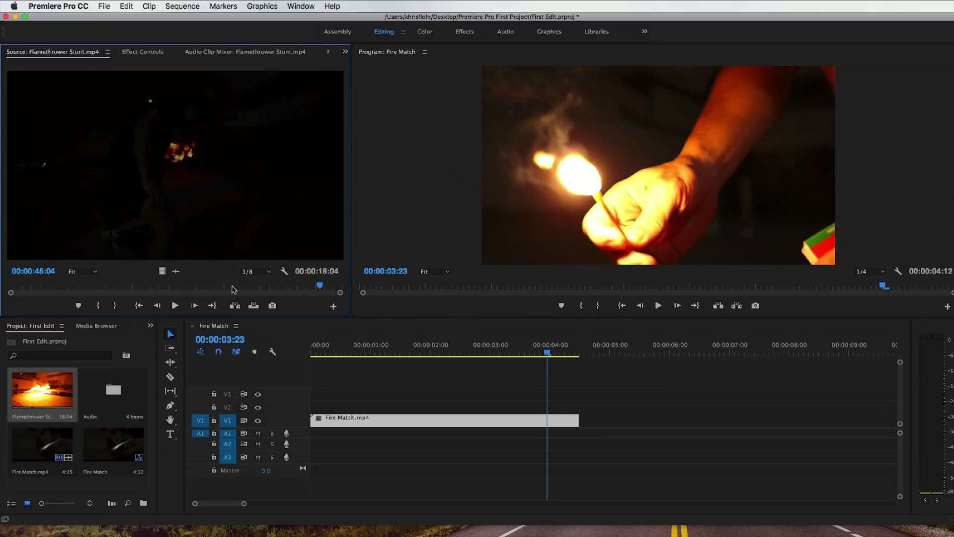
pyautogui.click(160, 286)
pyautogui.press('Home')
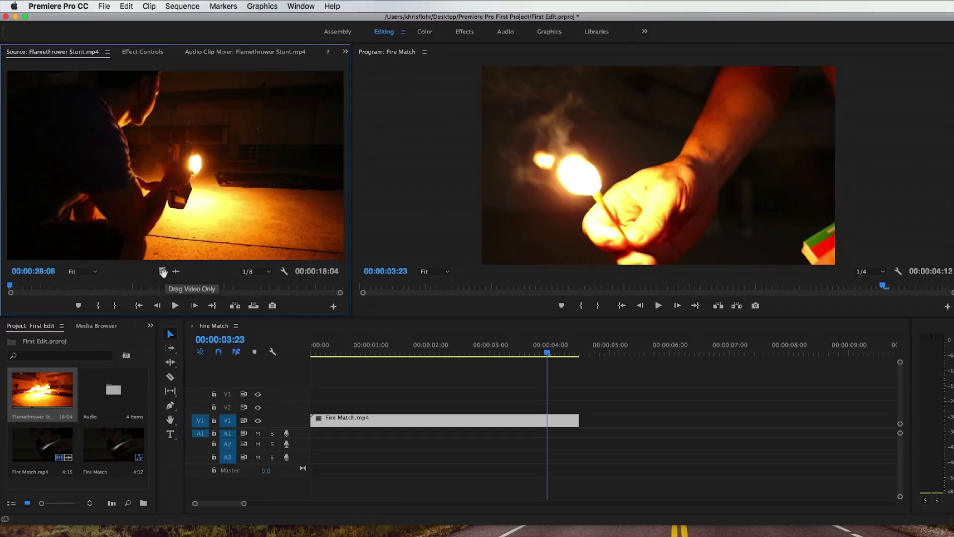
# Step: Add only the video of Flamethrower Stunt.mp4 to track V1 after Fire Match.mp4 and widen the gap between the two clips
pyautogui.moveTo(240, 240); pyautogui.dragTo(605, 425)
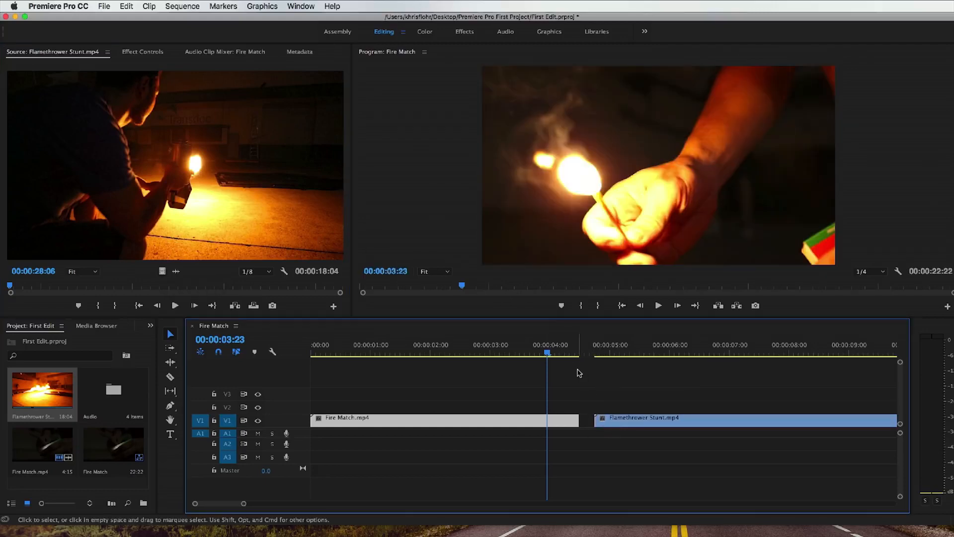
pyautogui.click(543, 352)
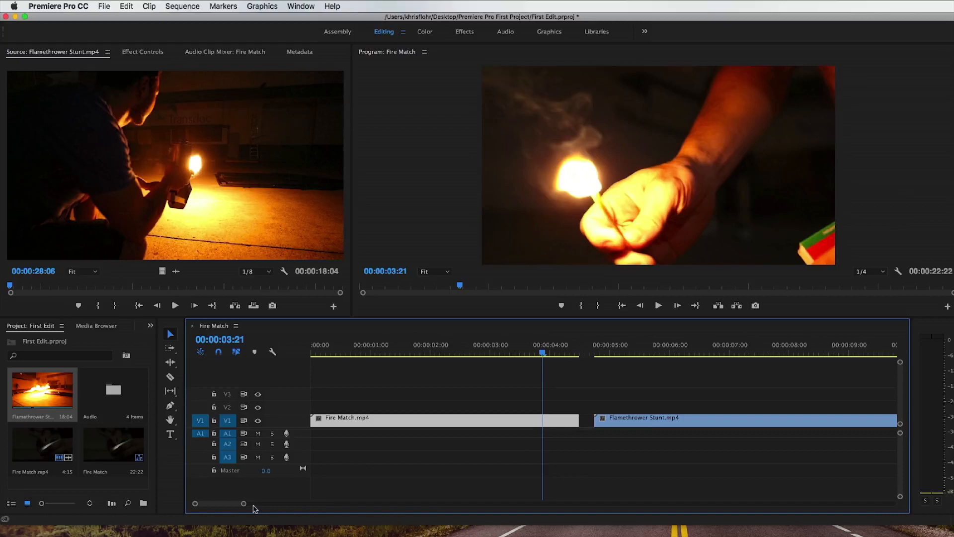
pyautogui.moveTo(245, 504); pyautogui.dragTo(471, 510)
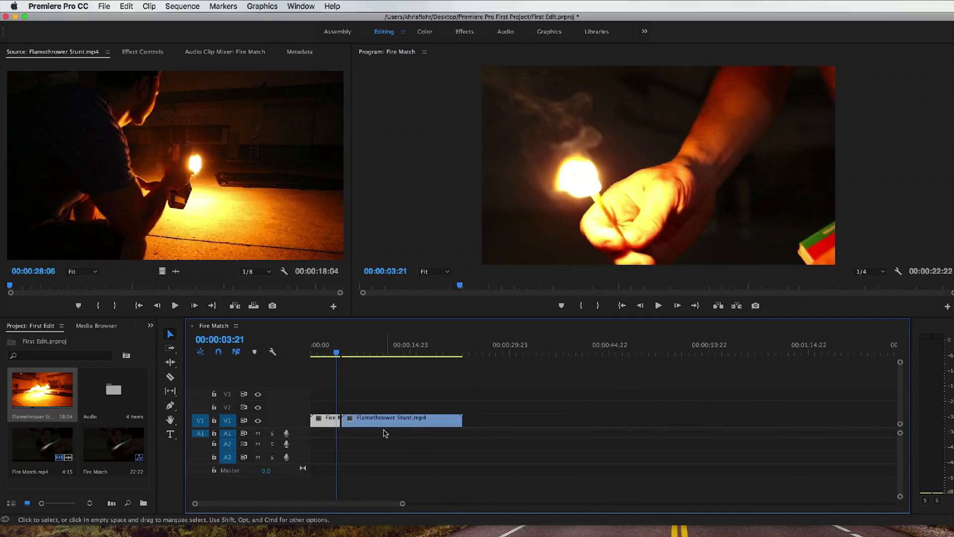
pyautogui.moveTo(383, 422); pyautogui.dragTo(409, 428)
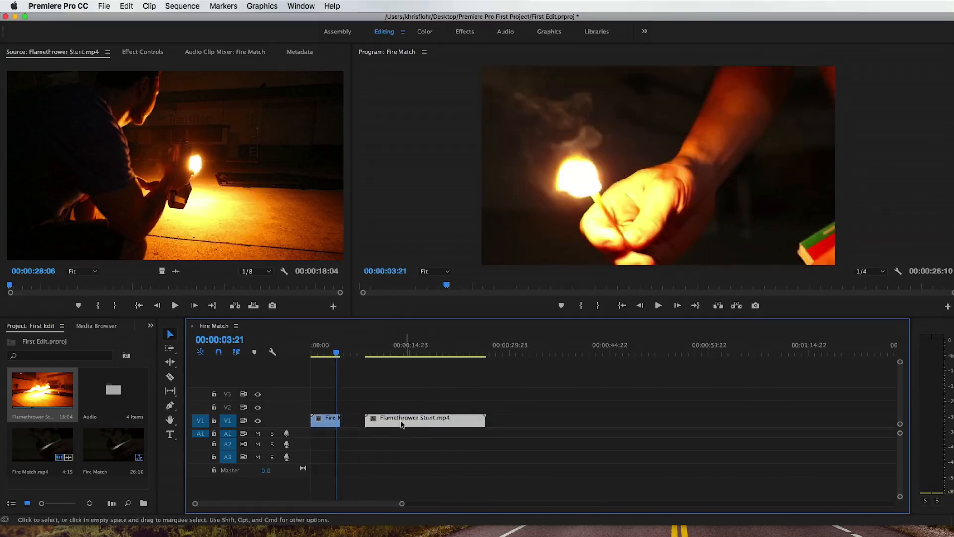
# Step: Preview the sequence from its beginning across the gap into Flamethrower Stunt.mp4, stopping at 00:00:14:21
pyautogui.moveTo(337, 352); pyautogui.dragTo(313, 351)
pyautogui.press('space')
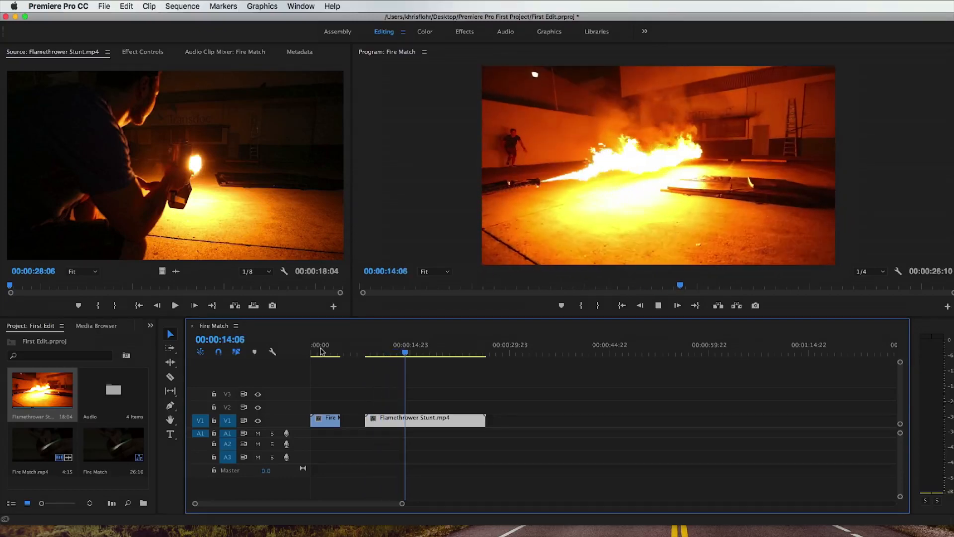
pyautogui.press('space')
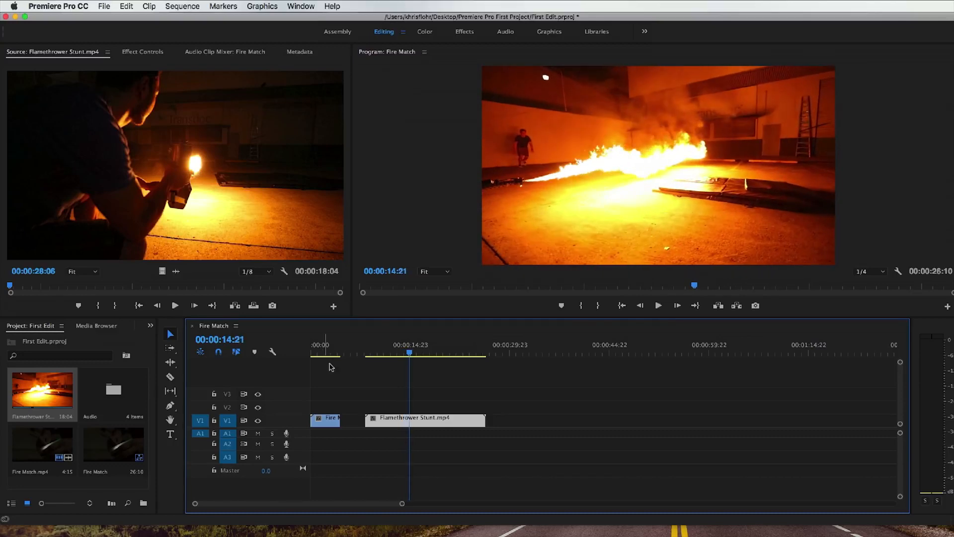
# Step: Ripple-delete the gap between Fire Match.mp4 and Flamethrower Stunt.mp4 on track V1
pyautogui.click(353, 421)
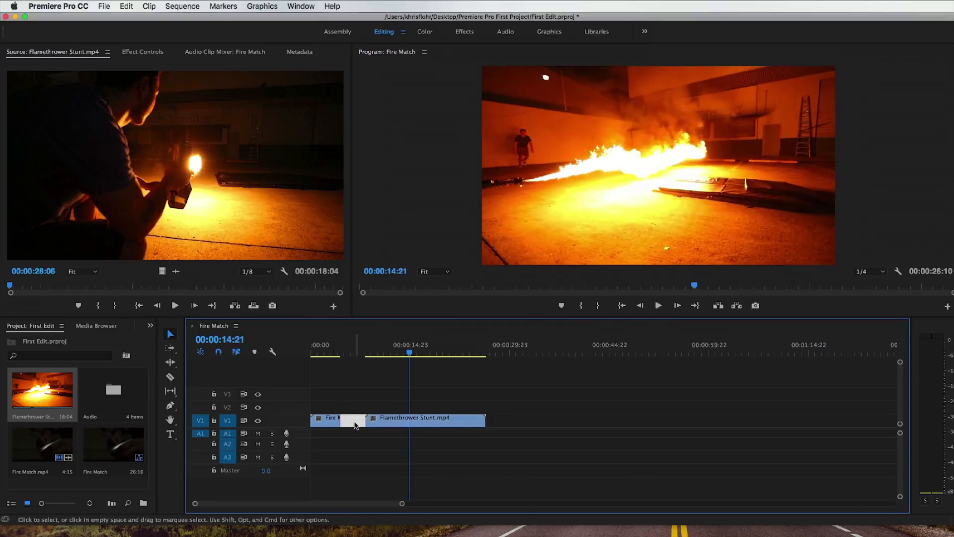
pyautogui.rightClick(352, 423)
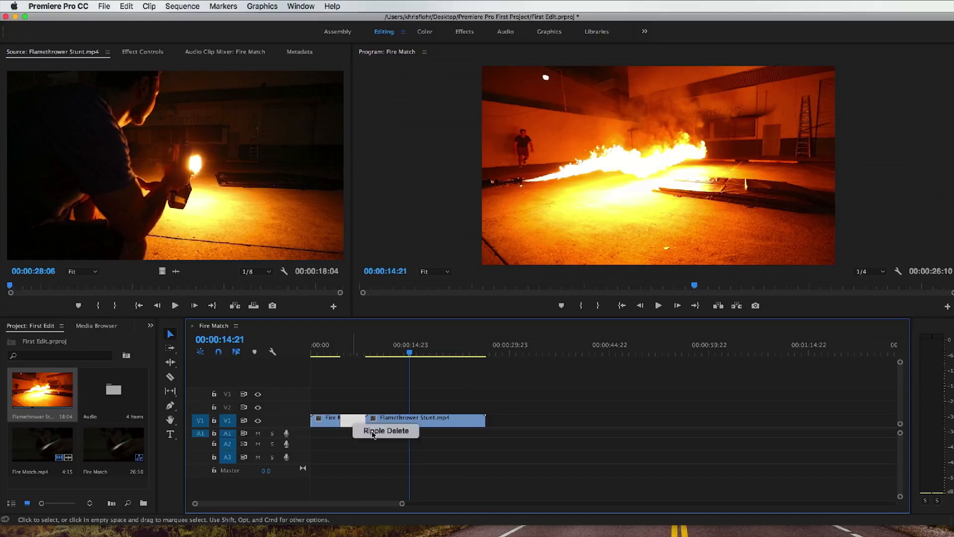
pyautogui.click(373, 431)
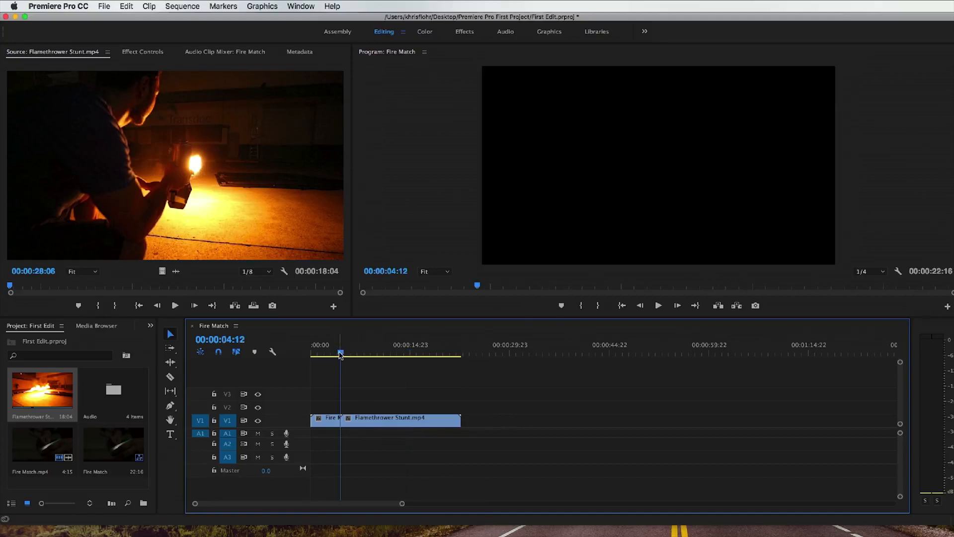
# Step: Play the joined clips from the start of the sequence to 00:00:21:23 and return the playhead to 00:00:00:00
pyautogui.moveTo(342, 354); pyautogui.dragTo(310, 355)
pyautogui.press('space')
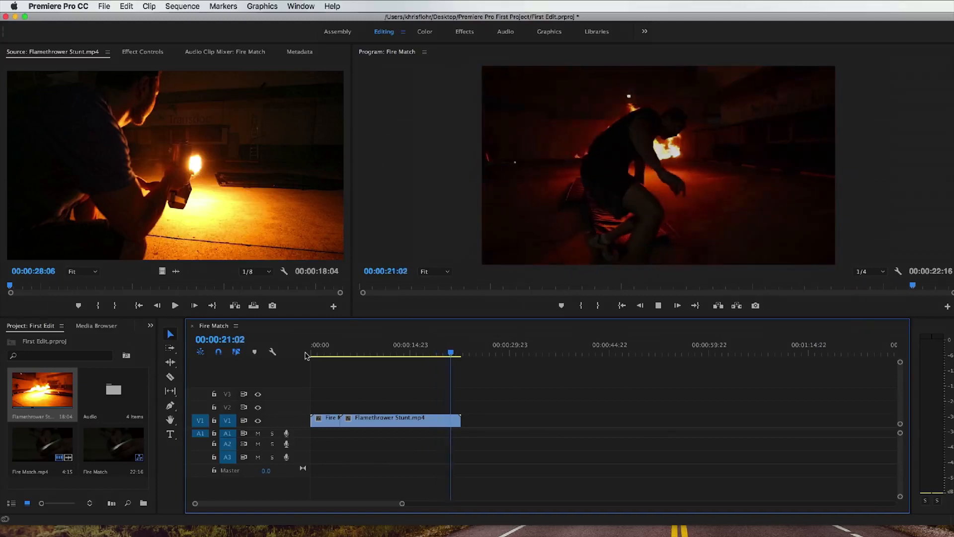
pyautogui.press('space')
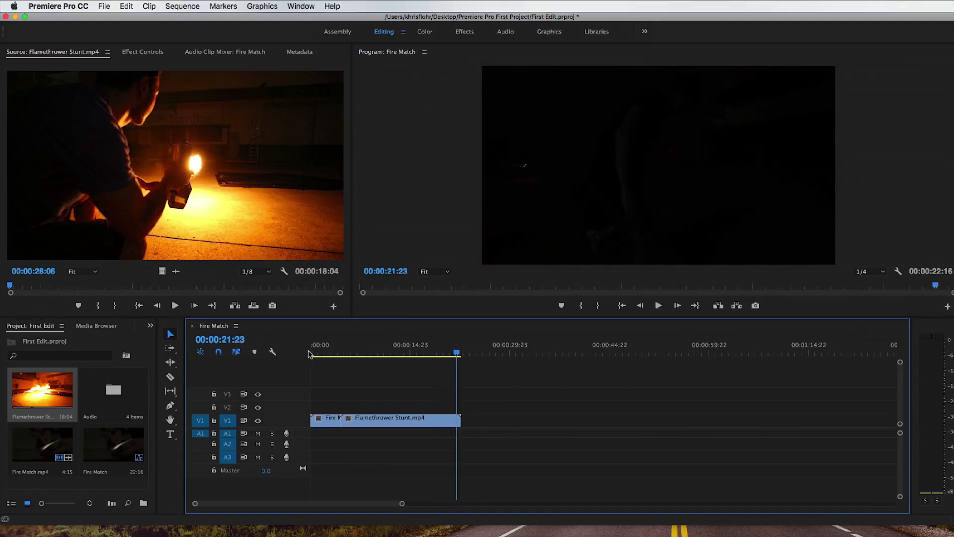
pyautogui.click(309, 352)
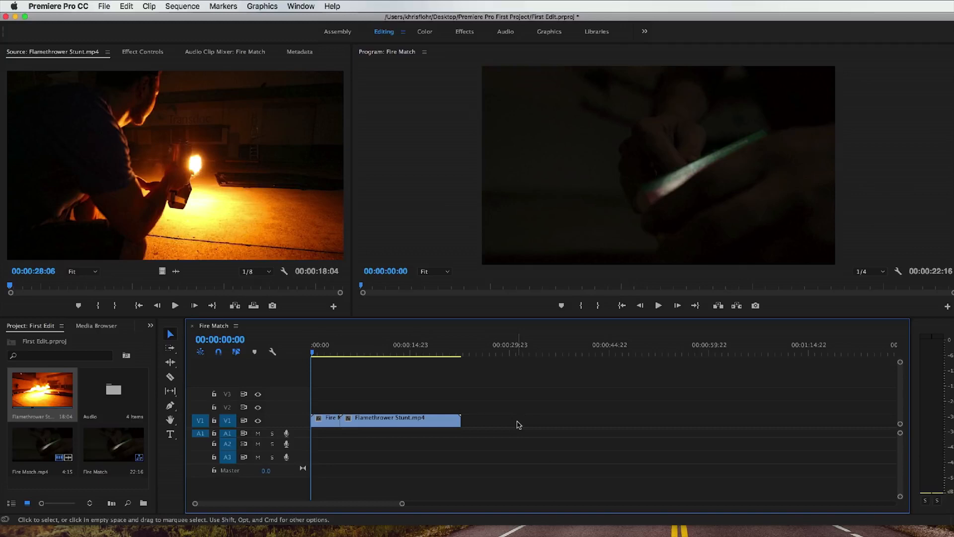
# Step: Switch to the Effects workspace and apply the Gaussian Blur video effect from Blur & Sharpen to Fire Match.mp4 in the timeline
pyautogui.click(463, 31)
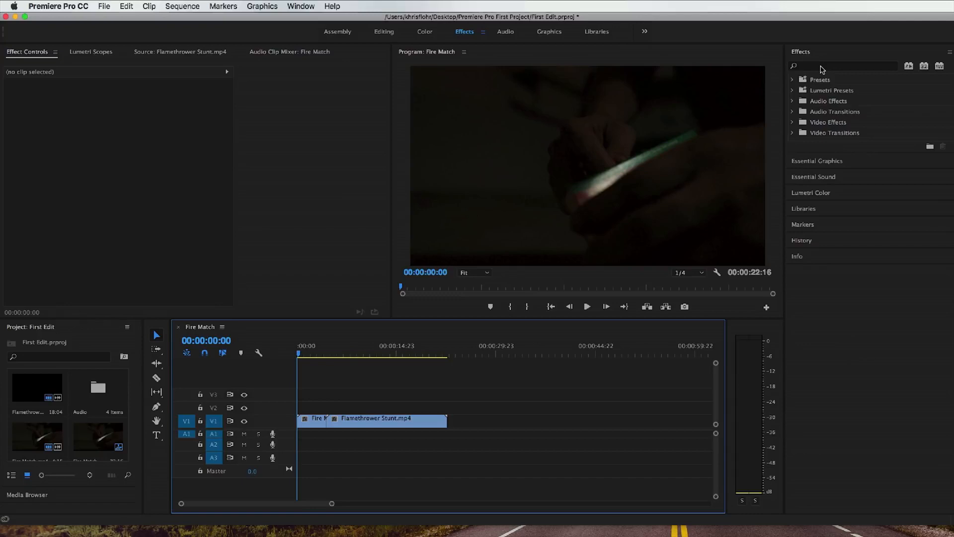
pyautogui.click(821, 65)
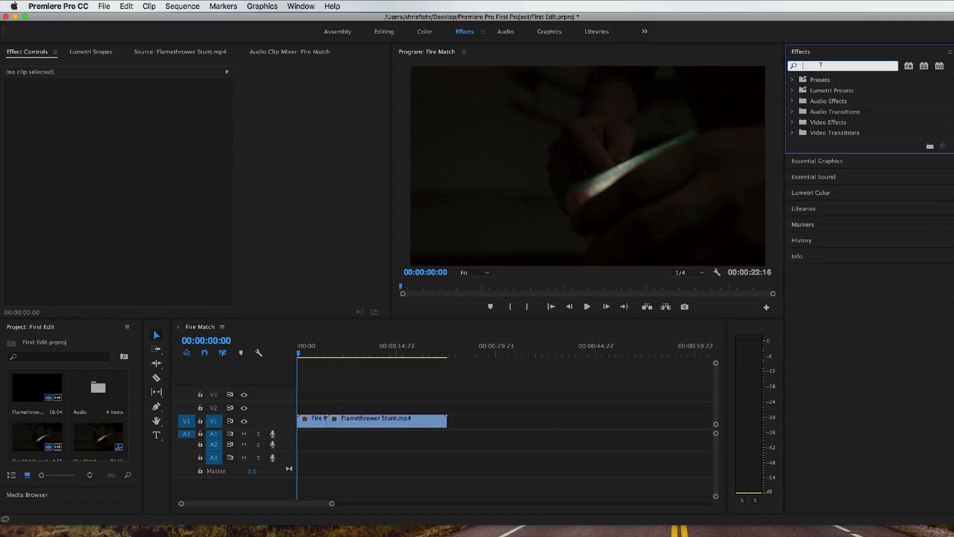
pyautogui.click(792, 122)
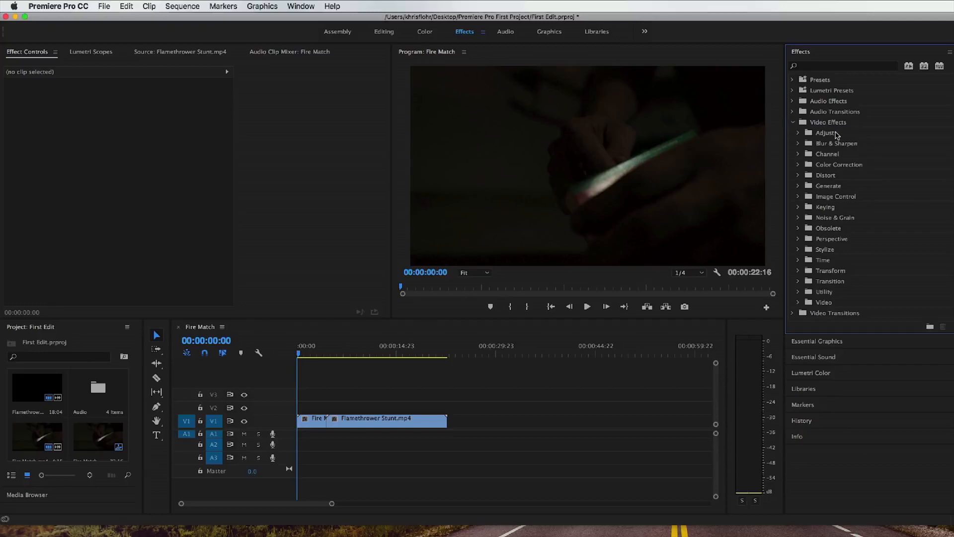
pyautogui.click(798, 144)
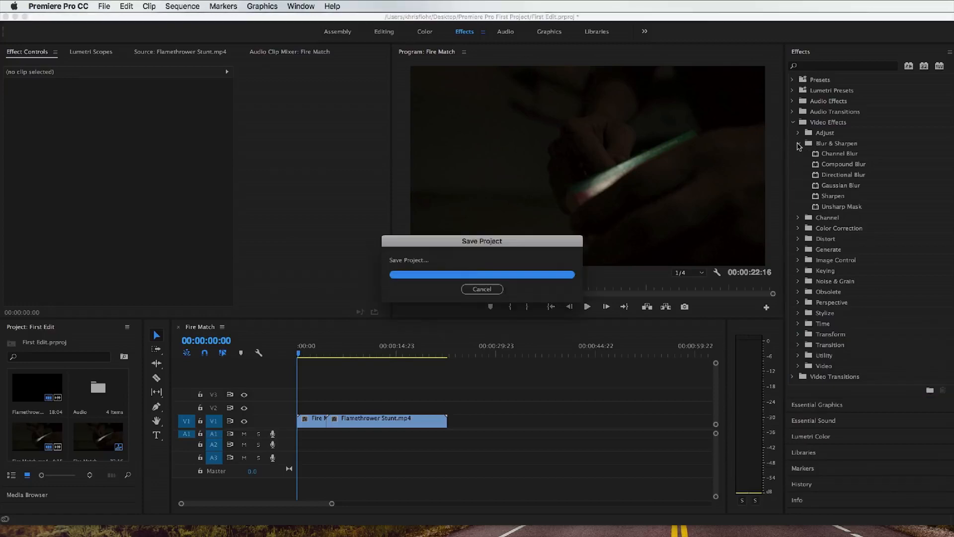
pyautogui.click(836, 188)
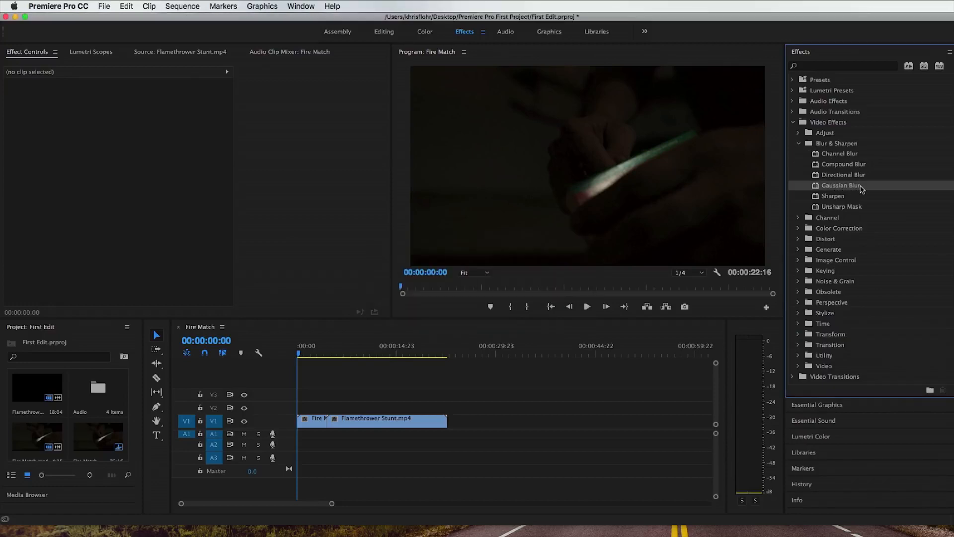
pyautogui.moveTo(853, 186); pyautogui.dragTo(312, 421)
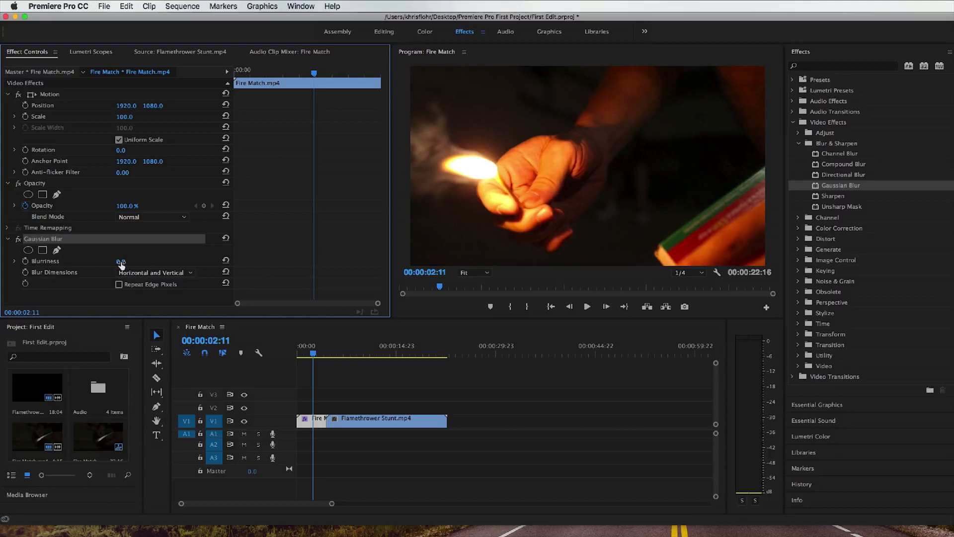
# Step: Set the Gaussian Blur's Blurriness to 97.0 on Fire Match.mp4 and move the playhead back to 00:00:00:21
pyautogui.moveTo(122, 262); pyautogui.dragTo(161, 262)
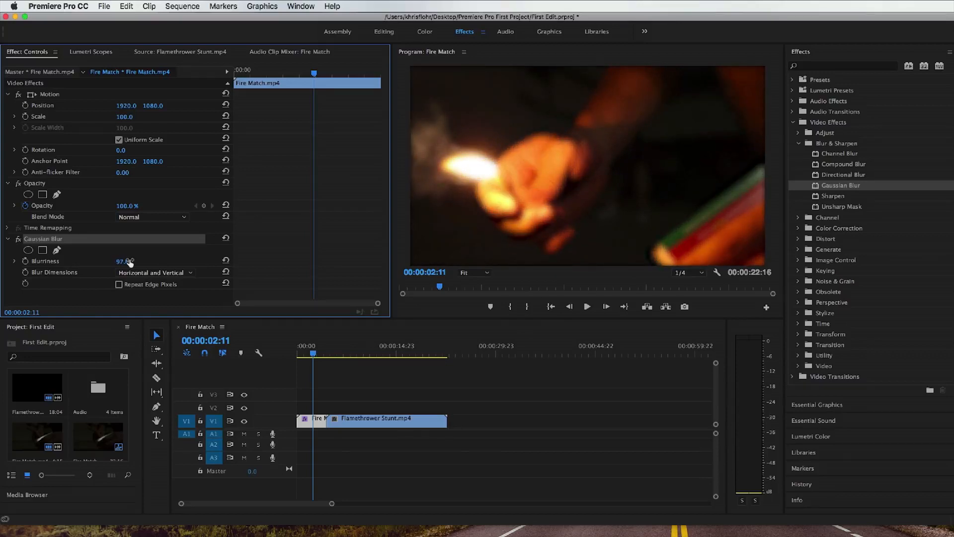
pyautogui.moveTo(299, 73)
pyautogui.mouseDown()
pyautogui.moveTo(229, 75)
pyautogui.moveTo(295, 74)
pyautogui.mouseUp()
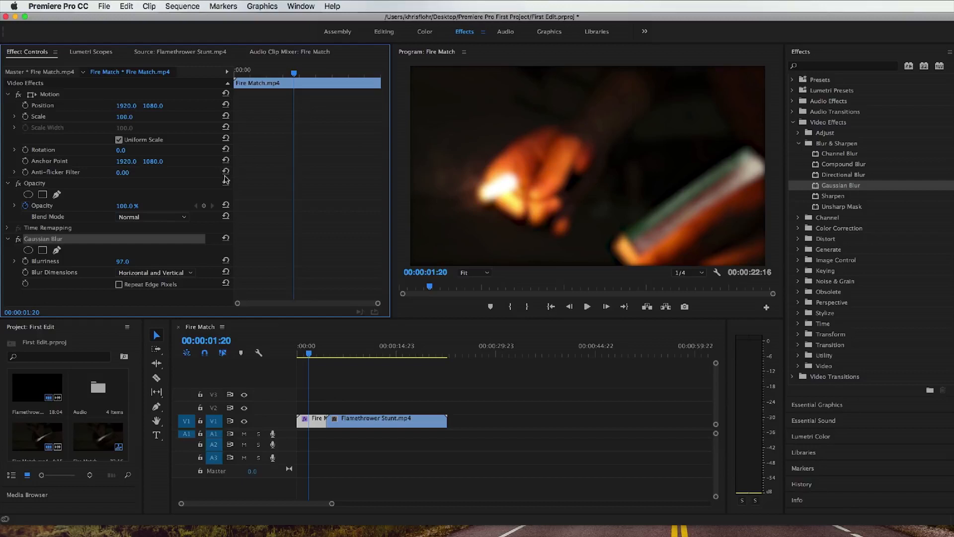
pyautogui.moveTo(297, 74); pyautogui.dragTo(265, 77)
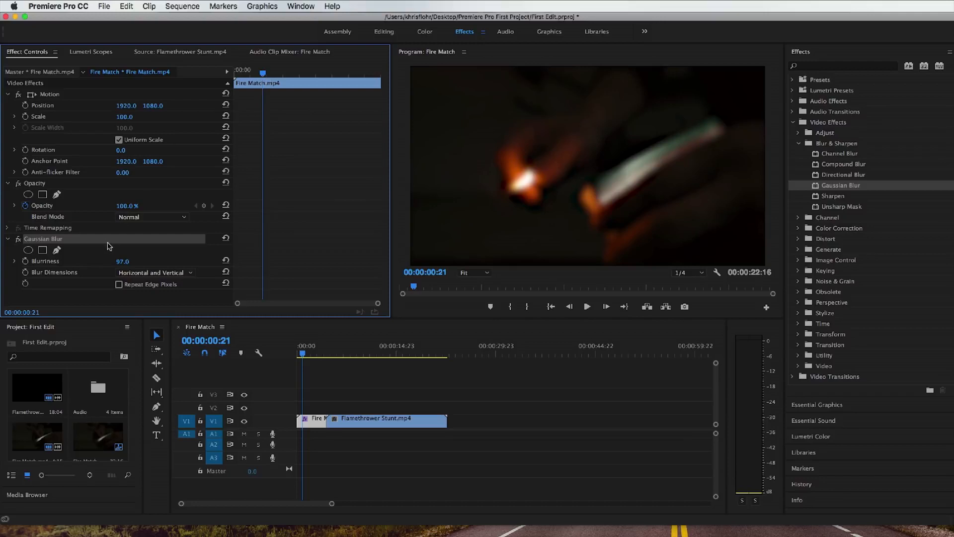
# Step: Keyframe the Gaussian Blur's Blurriness on Fire Match.mp4 from 97.0 at 00:00:00:00 to 0.0 at 00:00:00:21
pyautogui.click(26, 261)
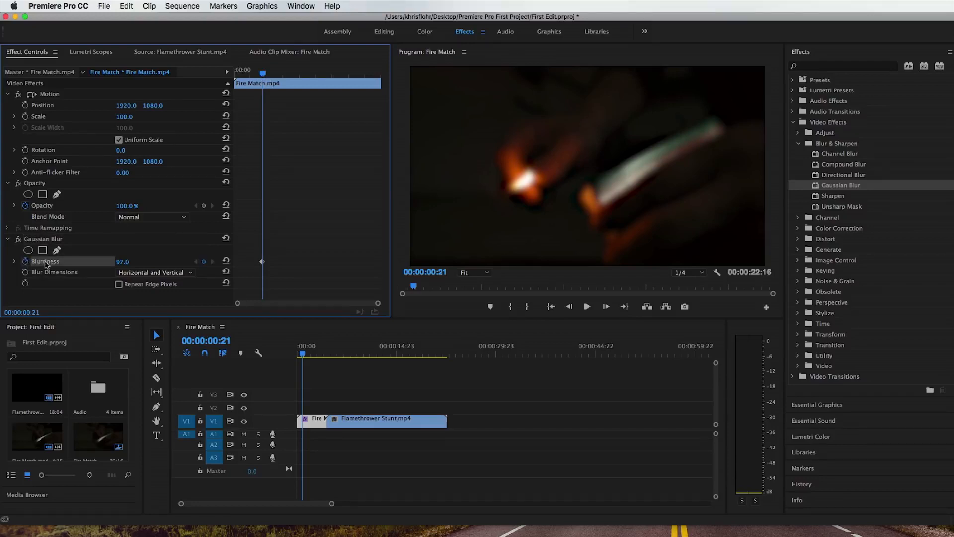
pyautogui.click(261, 261)
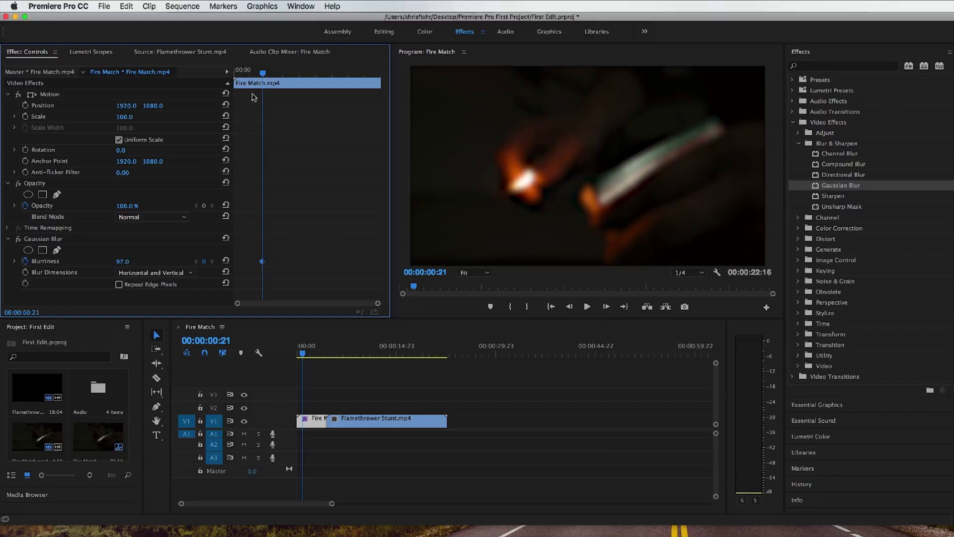
pyautogui.moveTo(263, 74); pyautogui.dragTo(235, 74)
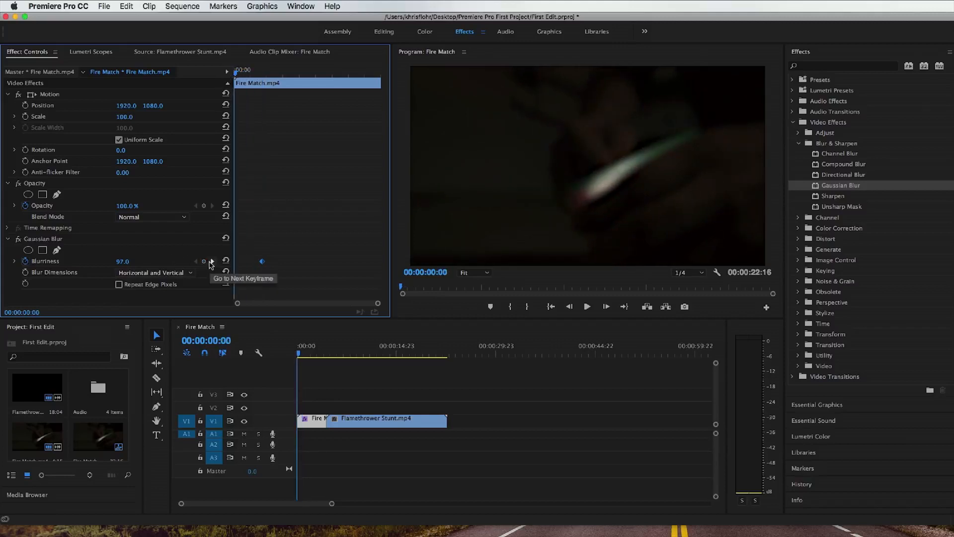
pyautogui.moveTo(122, 262)
pyautogui.mouseDown()
pyautogui.moveTo(144, 261)
pyautogui.moveTo(118, 261)
pyautogui.mouseUp()
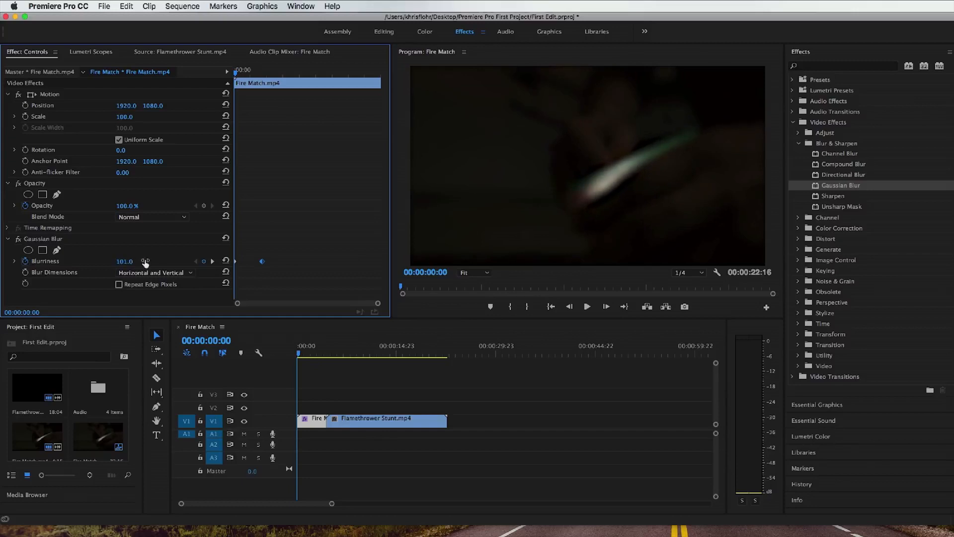
pyautogui.click(204, 262)
pyautogui.click(203, 262)
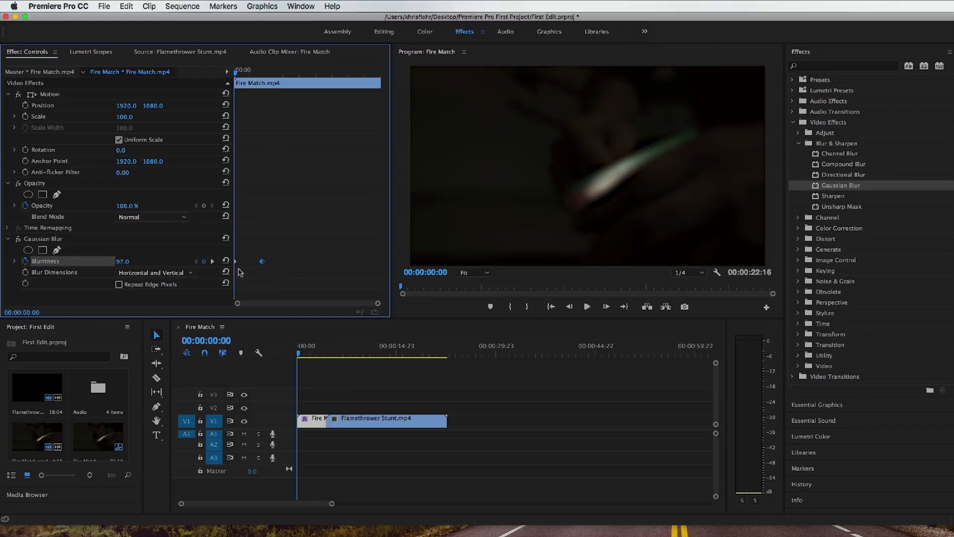
pyautogui.moveTo(242, 76); pyautogui.dragTo(264, 75)
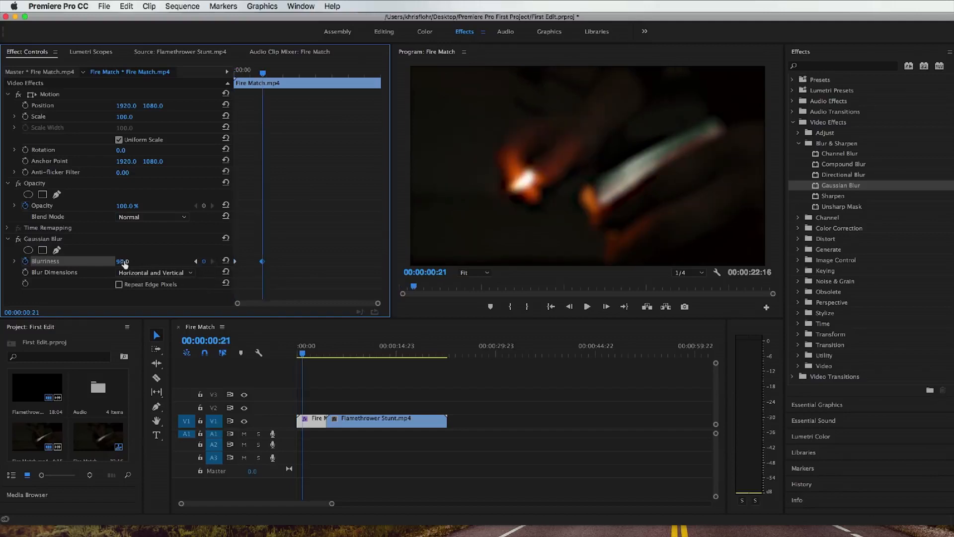
pyautogui.moveTo(124, 264); pyautogui.dragTo(75, 263)
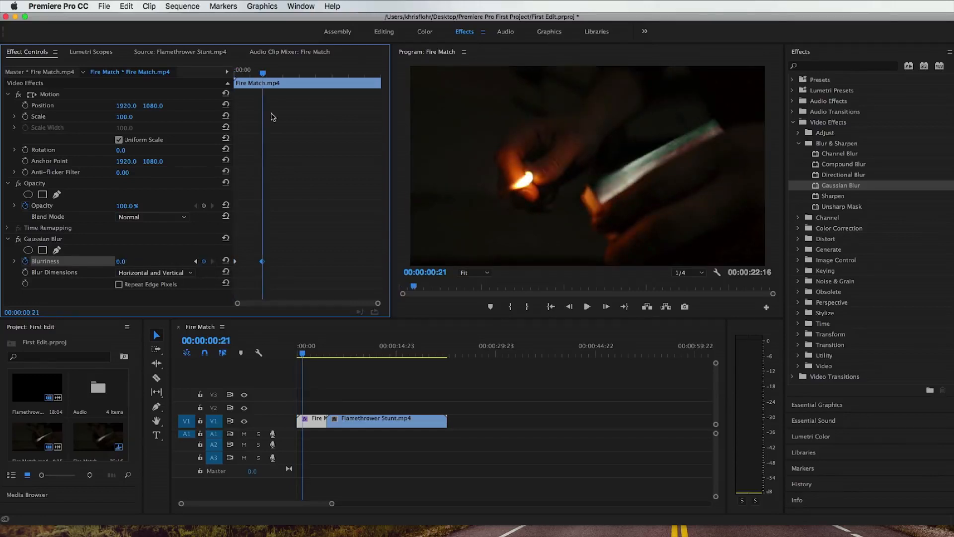
# Step: Play the blur animation from the start of the sequence to 00:00:04:08
pyautogui.moveTo(263, 73); pyautogui.dragTo(230, 74)
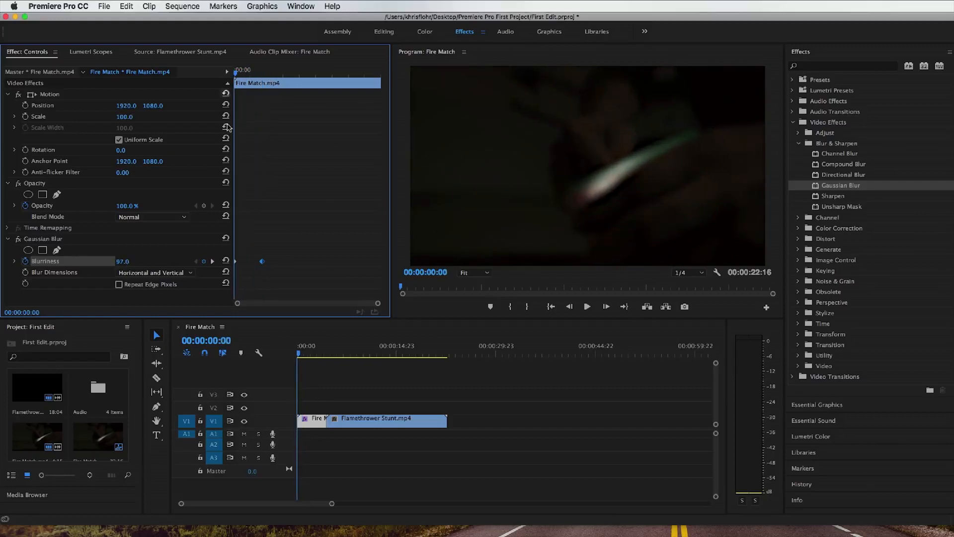
pyautogui.click(587, 307)
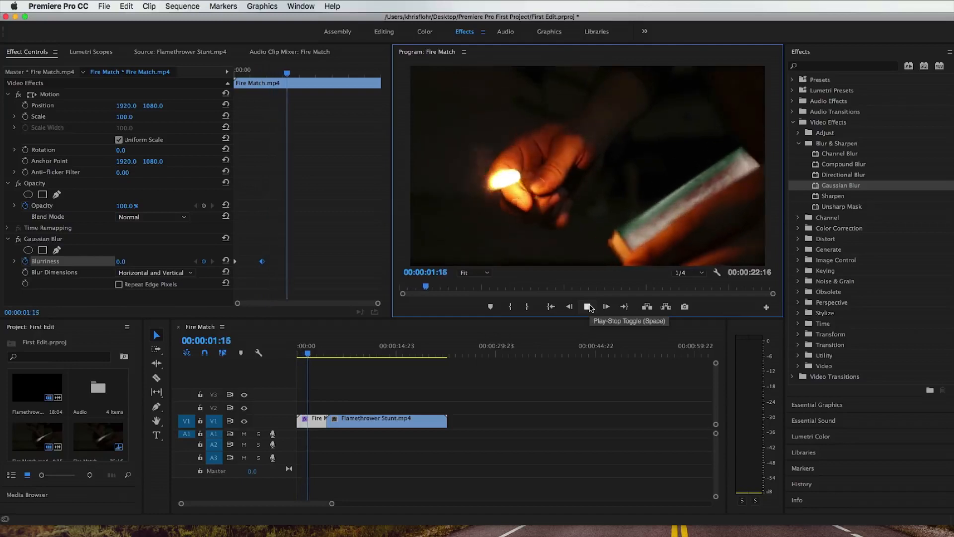
pyautogui.click(588, 307)
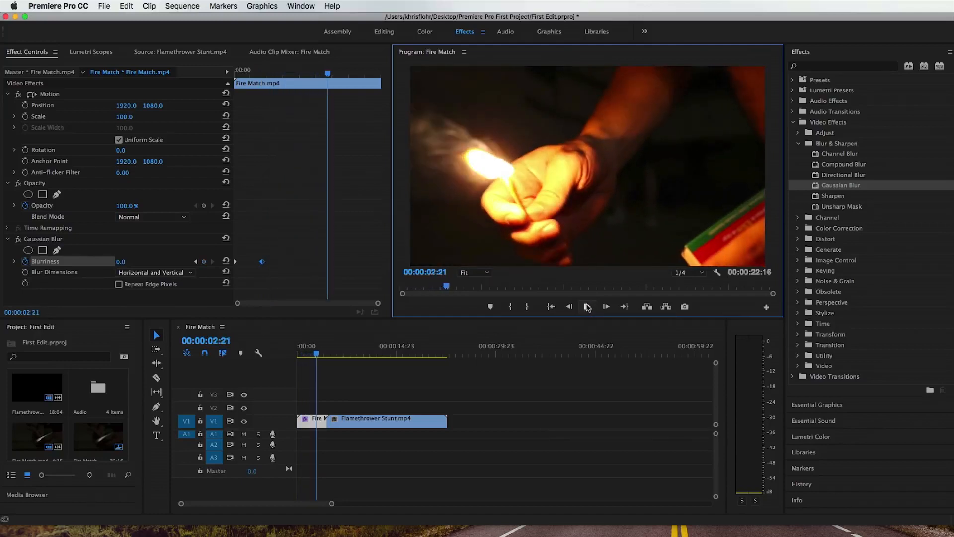
pyautogui.click(587, 307)
pyautogui.click(587, 306)
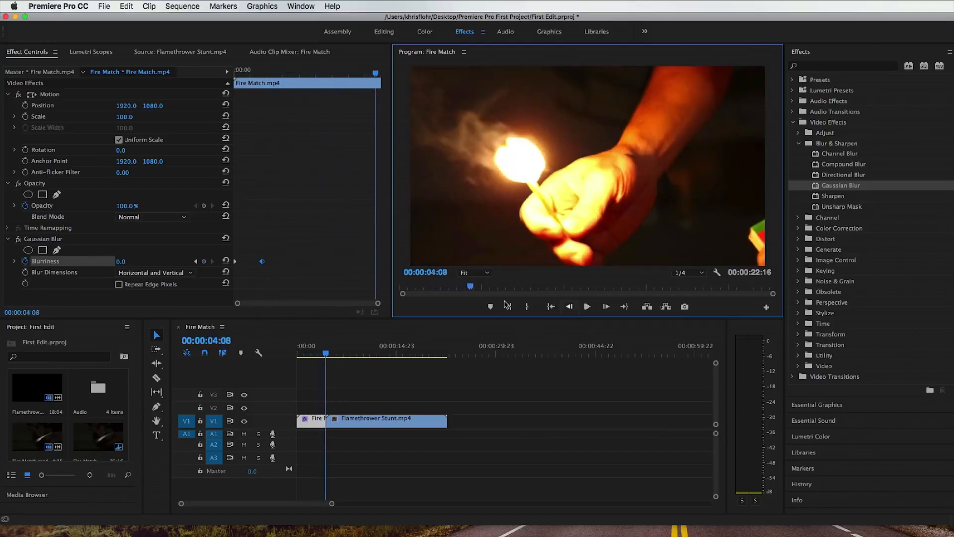
# Step: Move the ending Blurriness keyframe to about the middle of Fire Match.mp4 and scrub back to 00:00:00:00
pyautogui.moveTo(262, 262); pyautogui.dragTo(308, 261)
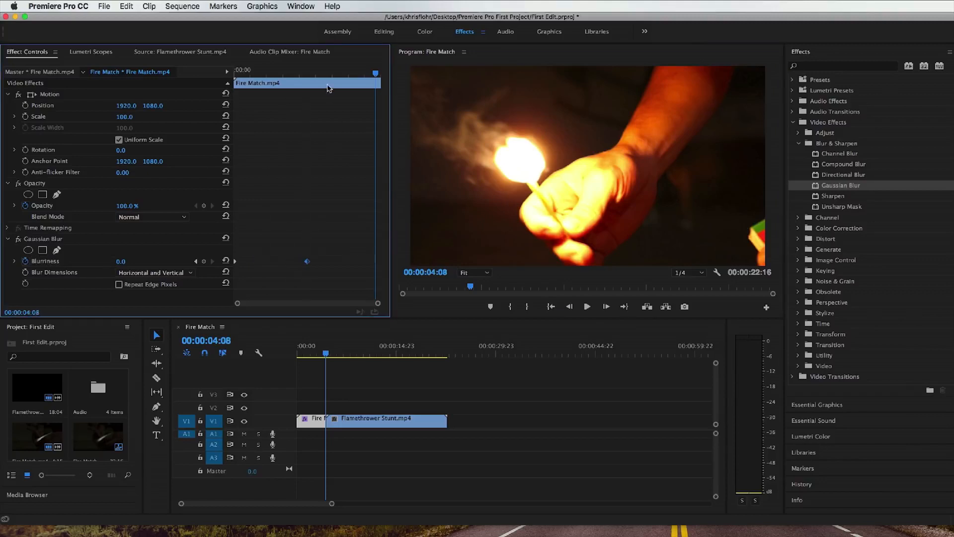
pyautogui.moveTo(315, 74); pyautogui.dragTo(235, 80)
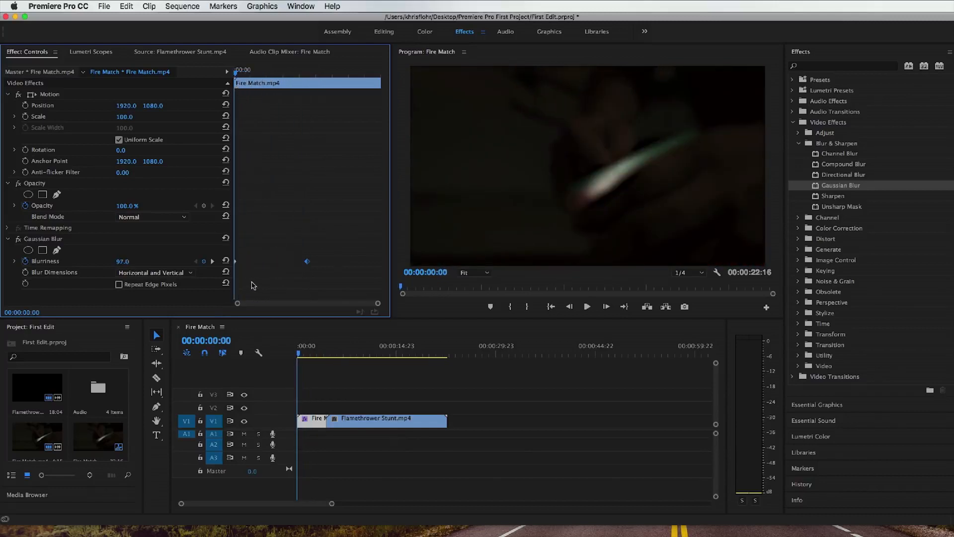
# Step: Clear the Gaussian Blur effect from Fire Match.mp4
pyautogui.click(123, 239)
pyautogui.rightClick(113, 244)
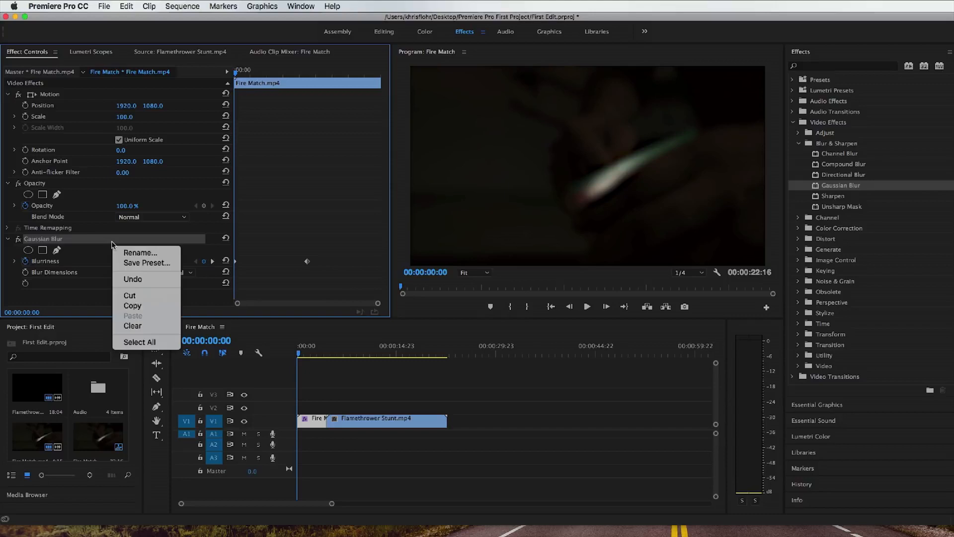
pyautogui.click(106, 244)
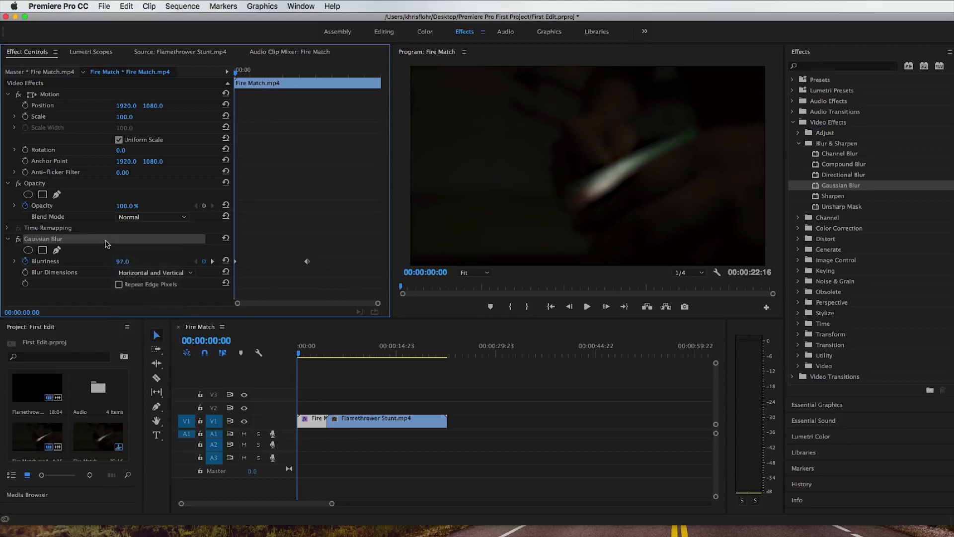
pyautogui.rightClick(106, 243)
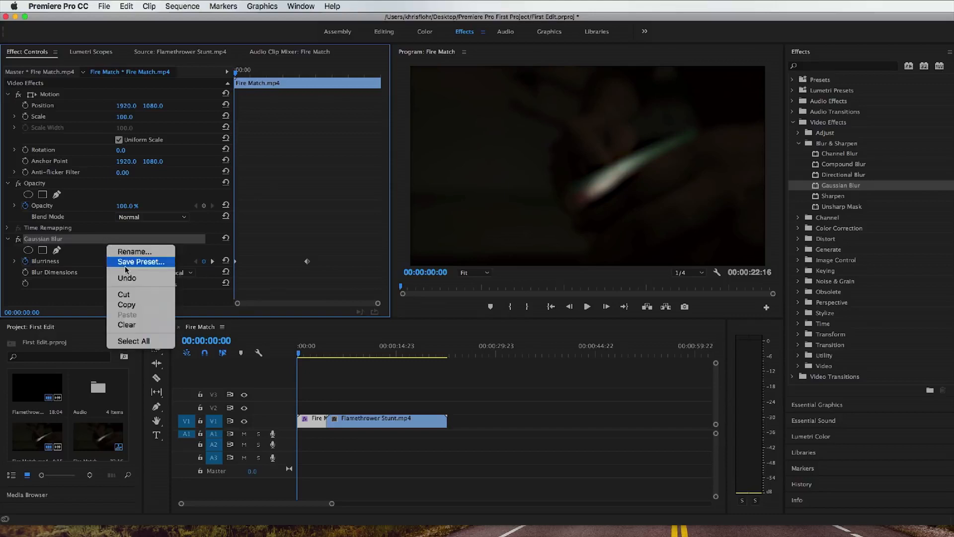
pyautogui.click(148, 326)
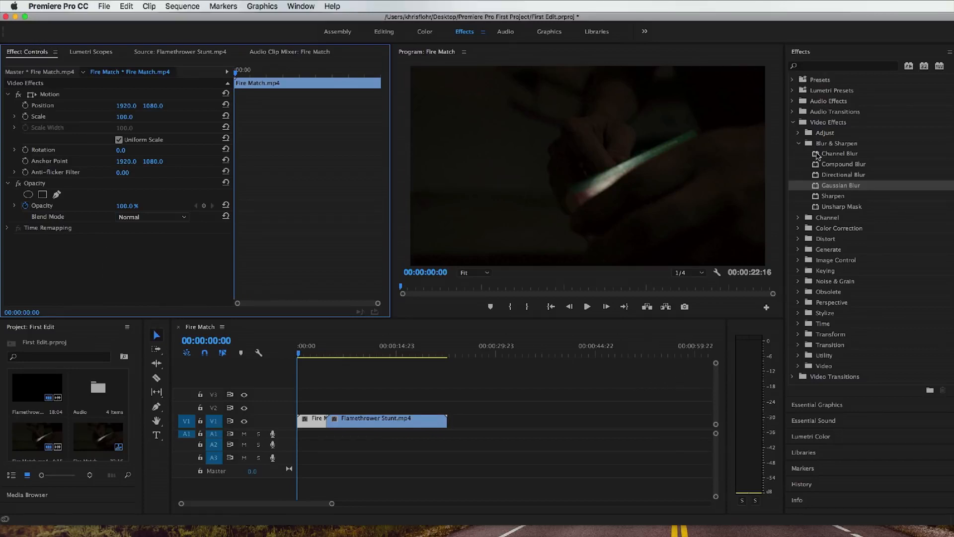
# Step: Search the effects for "warp stabilizer", select Warp Stabilizer under Distort, and clear the search
pyautogui.click(828, 67)
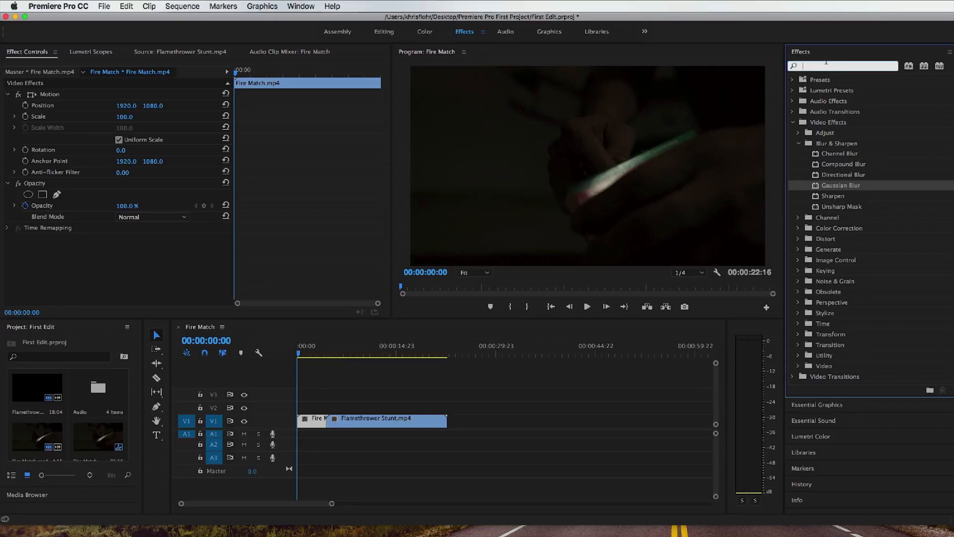
pyautogui.write('warp')
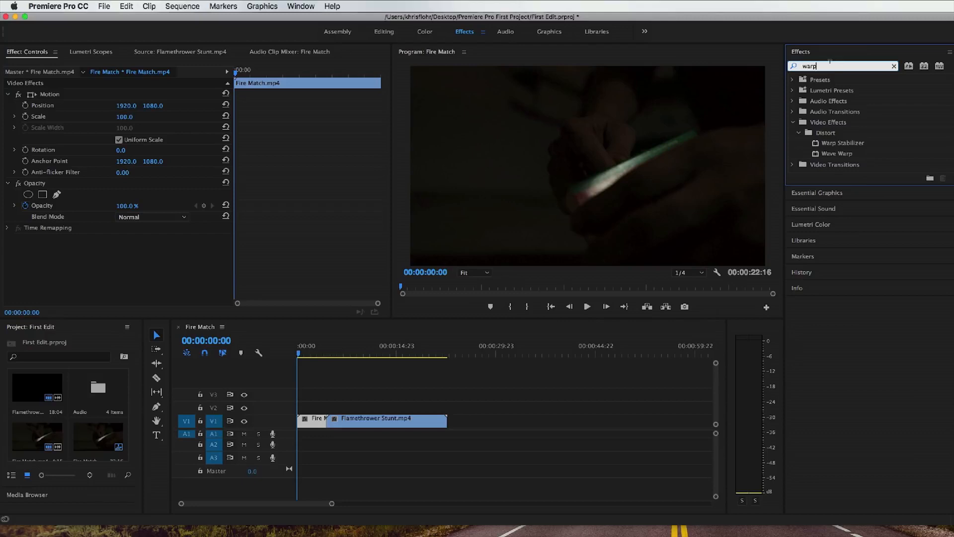
pyautogui.write('stabilizer')
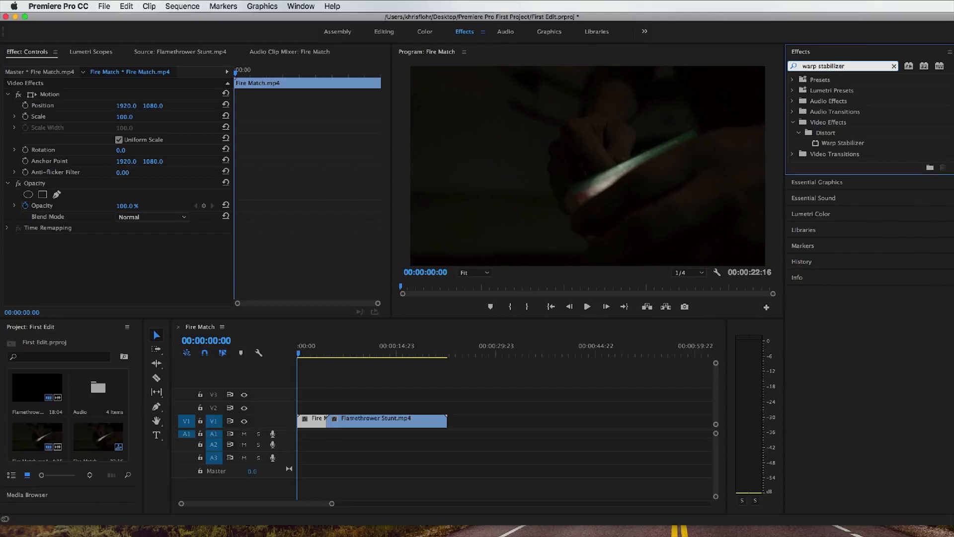
pyautogui.click(844, 144)
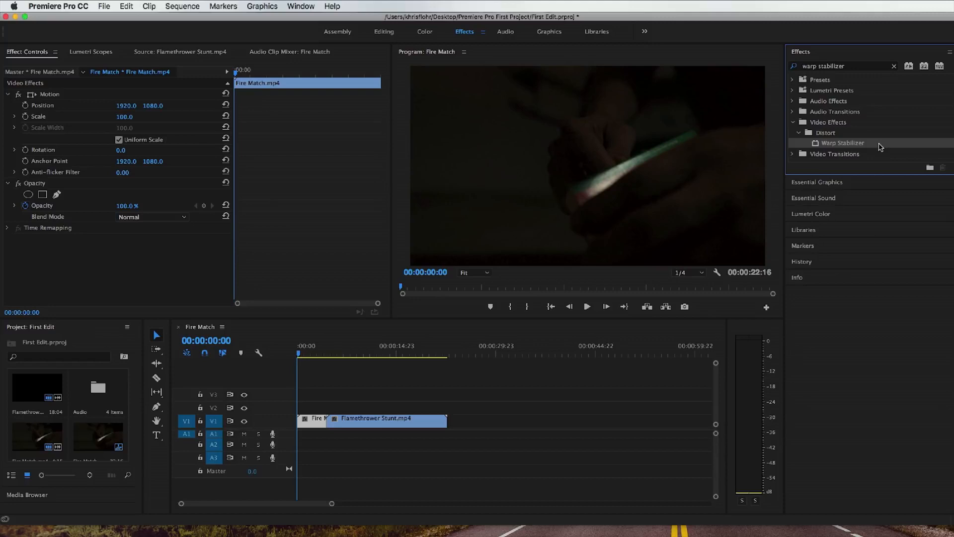
pyautogui.click(894, 66)
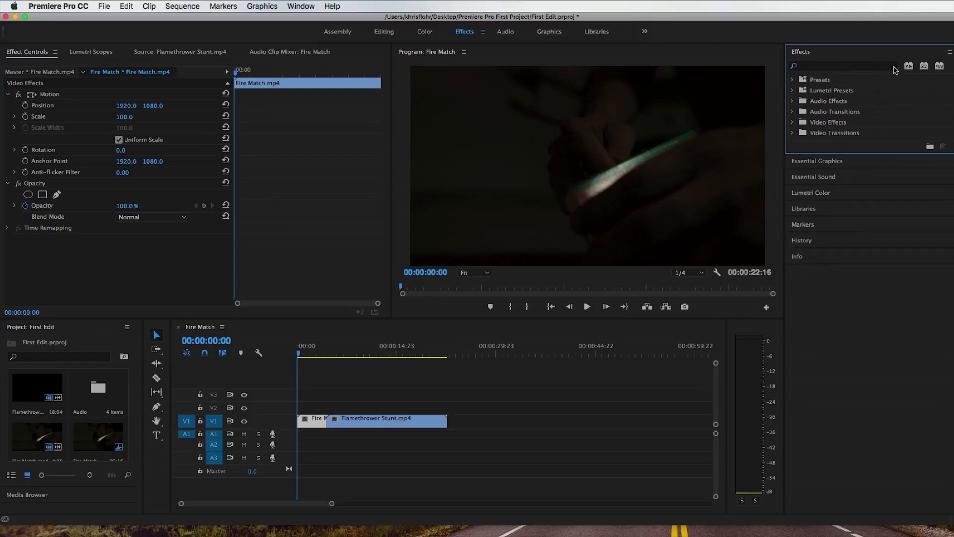
# Step: Switch to the Editing workspace and open the Audio bin in its own window over the middle of the workspace
pyautogui.click(385, 33)
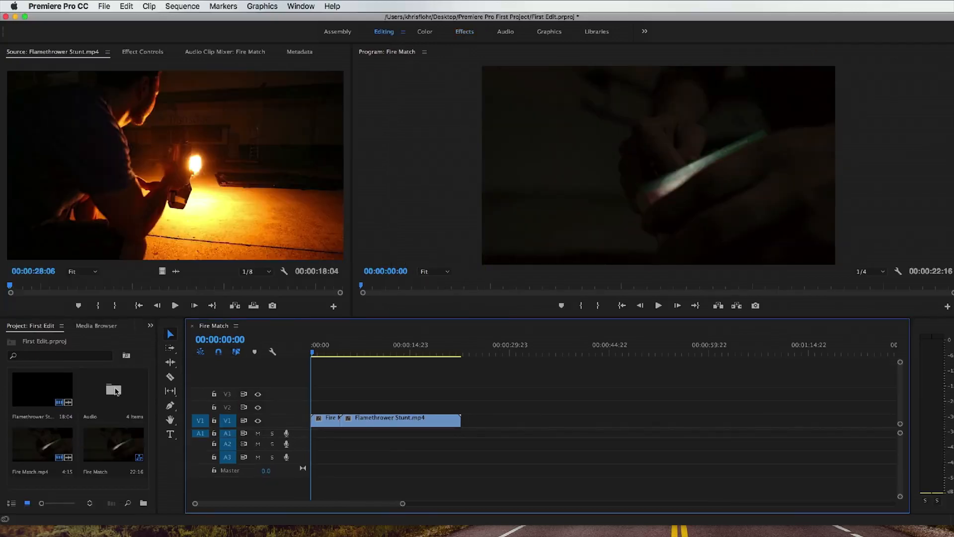
pyautogui.click(116, 391)
pyautogui.doubleClick(109, 392)
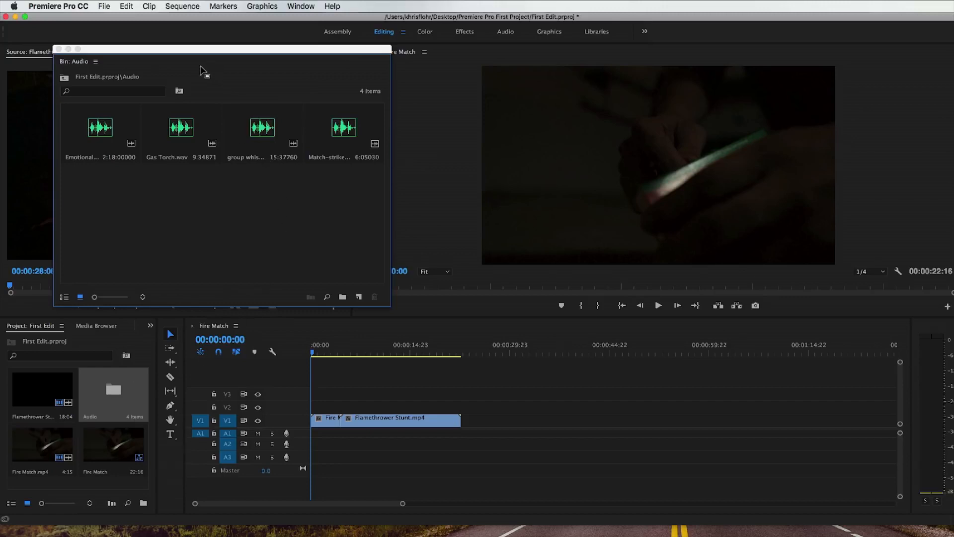
pyautogui.moveTo(197, 53); pyautogui.dragTo(469, 73)
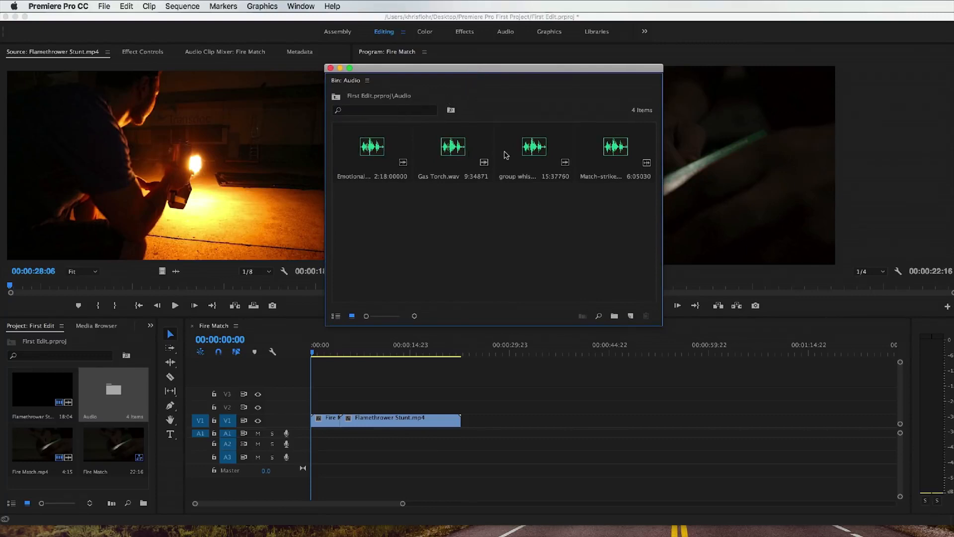
# Step: Load Match-strike-and-light.wav from the Audio bin into the Source Monitor and close the bin window
pyautogui.click(607, 152)
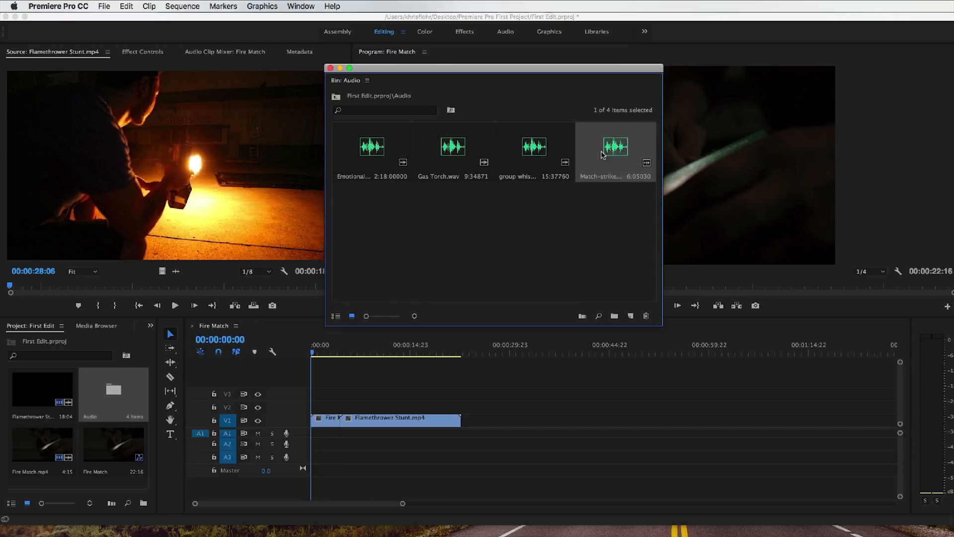
pyautogui.doubleClick(615, 149)
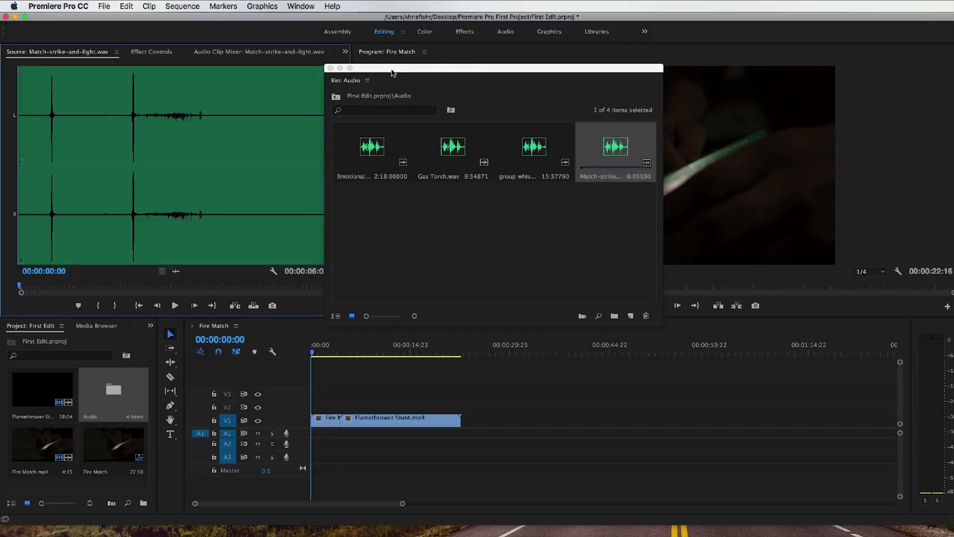
pyautogui.moveTo(393, 71); pyautogui.dragTo(458, 90)
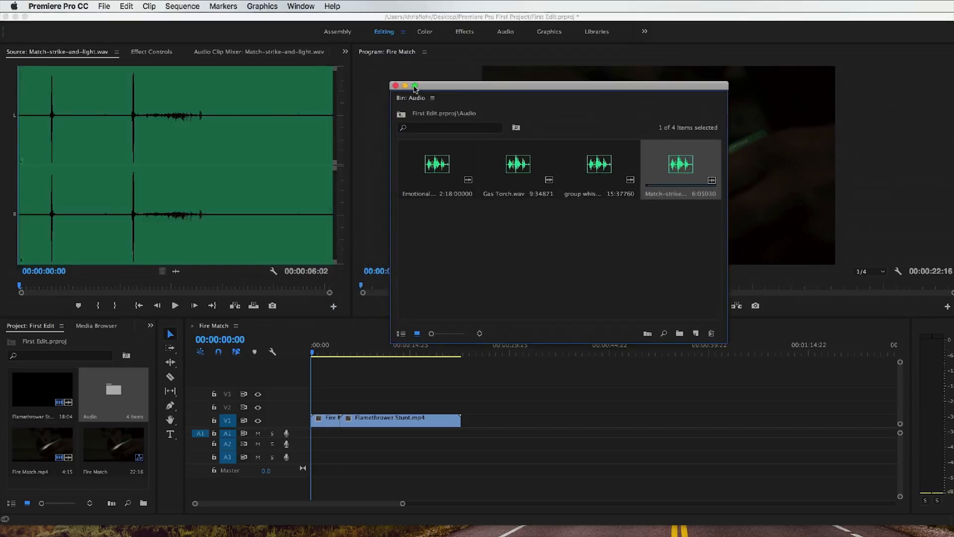
pyautogui.click(396, 85)
# Step: Play Match-strike-and-light.wav in the Source Monitor and mark an In point at about 00:00:02:04, just before the second spike
pyautogui.click(175, 306)
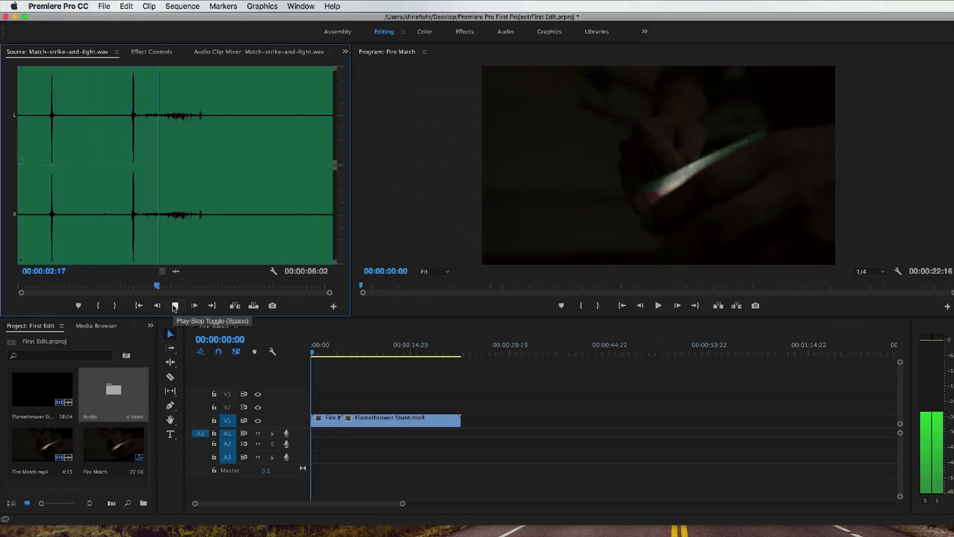
pyautogui.click(123, 287)
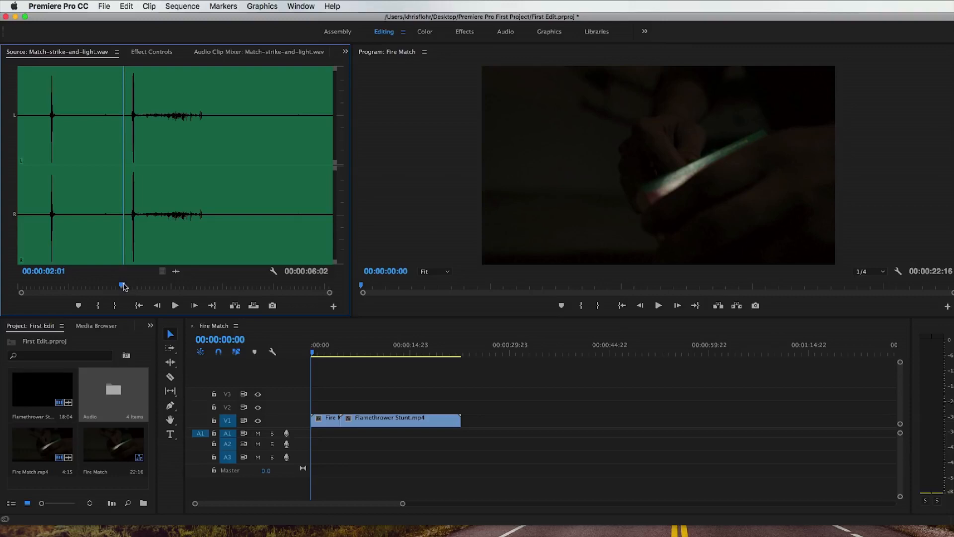
pyautogui.moveTo(124, 286); pyautogui.dragTo(128, 286)
pyautogui.click(99, 306)
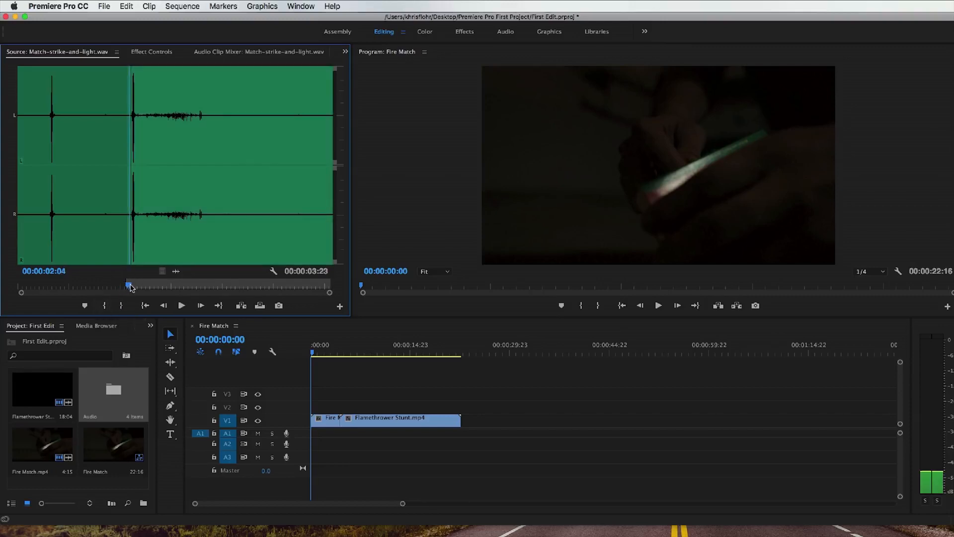
# Step: Mark the Out point of Match-strike-and-light.wav at 00:00:04:05 and return the source playhead to the In point
pyautogui.click(181, 305)
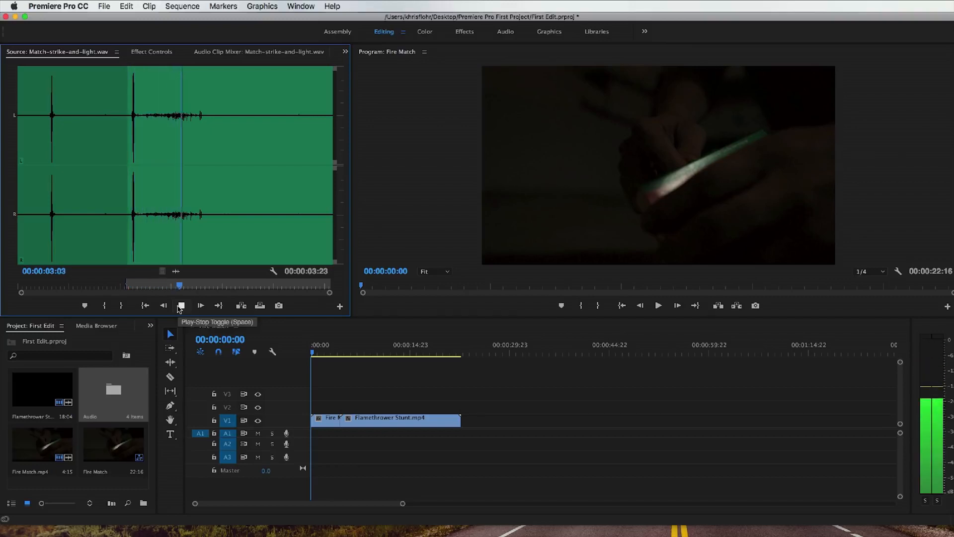
pyautogui.click(176, 308)
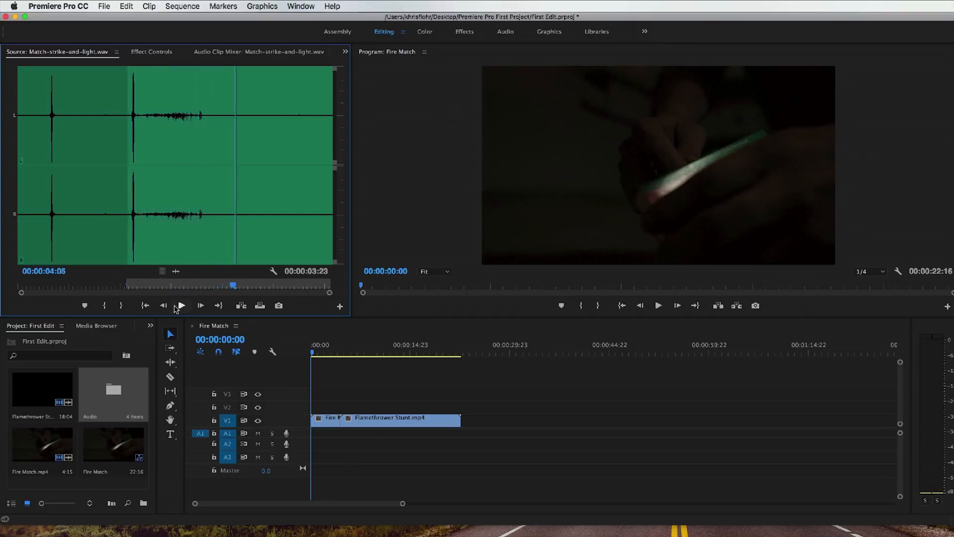
pyautogui.click(121, 306)
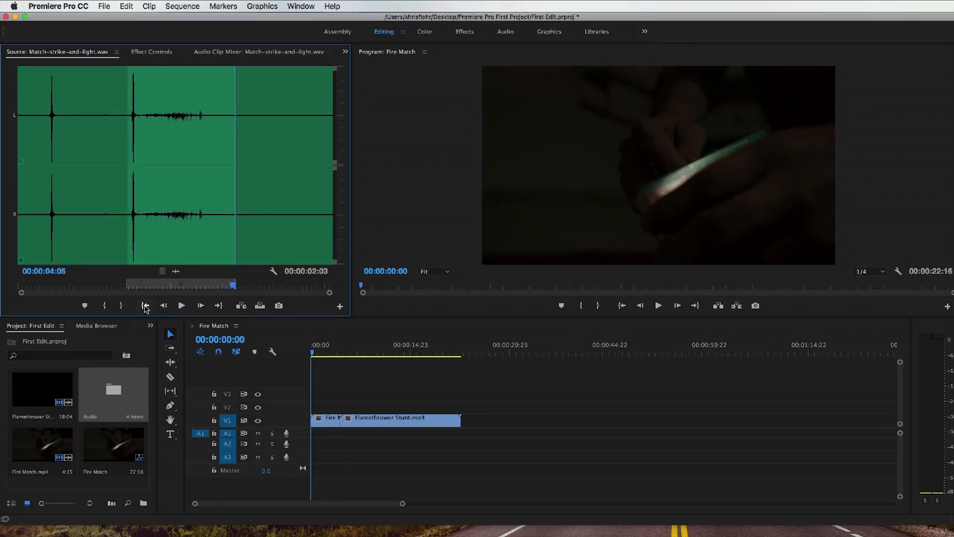
pyautogui.hotkey('shift', 'i')
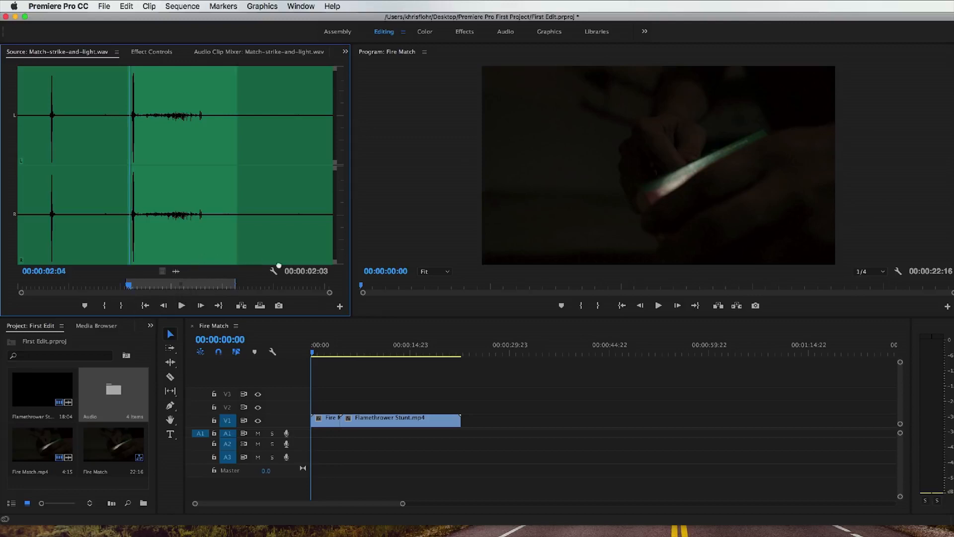
# Step: Place the marked part of Match-strike-and-light.wav at the sequence start on A1, and expand the track to show its waveform
pyautogui.moveTo(279, 265); pyautogui.dragTo(315, 436)
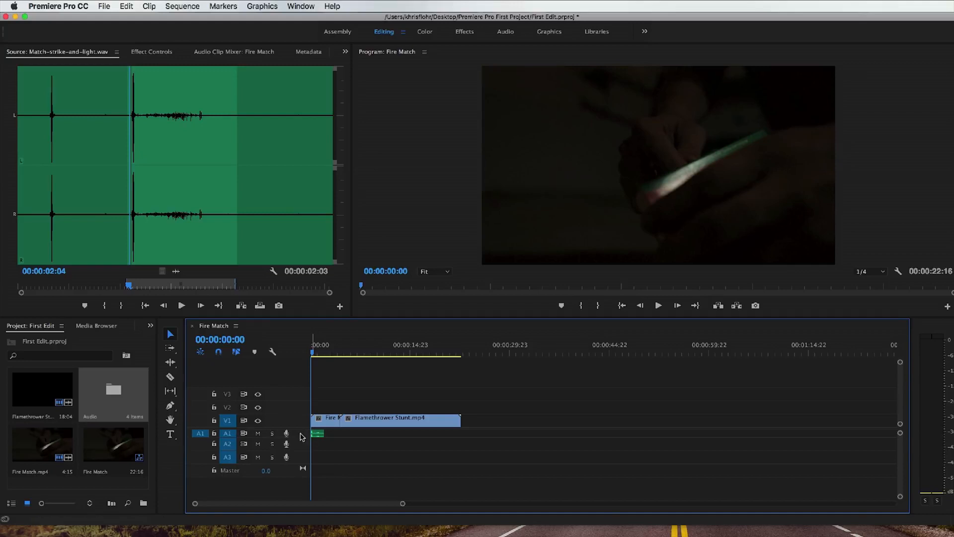
pyautogui.doubleClick(300, 437)
pyautogui.doubleClick(300, 436)
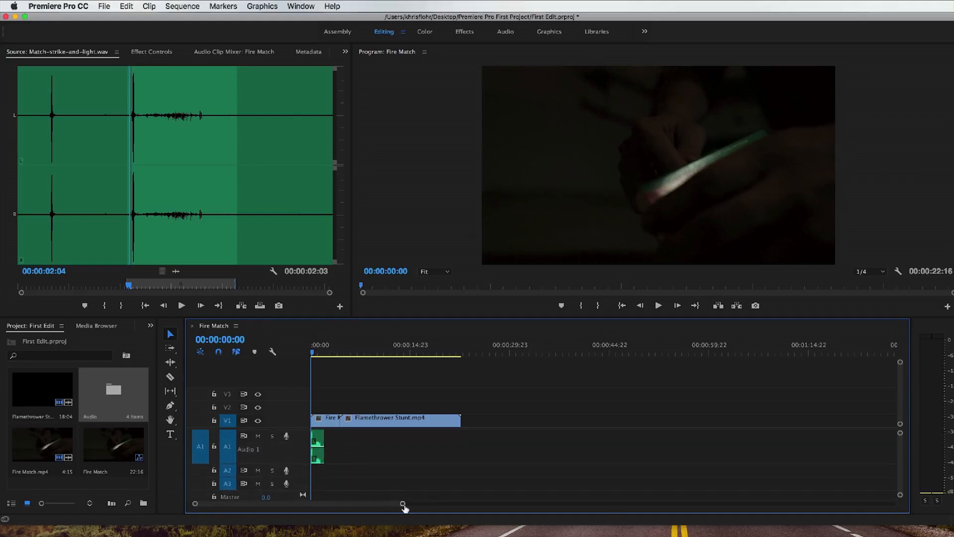
pyautogui.moveTo(404, 504); pyautogui.dragTo(352, 505)
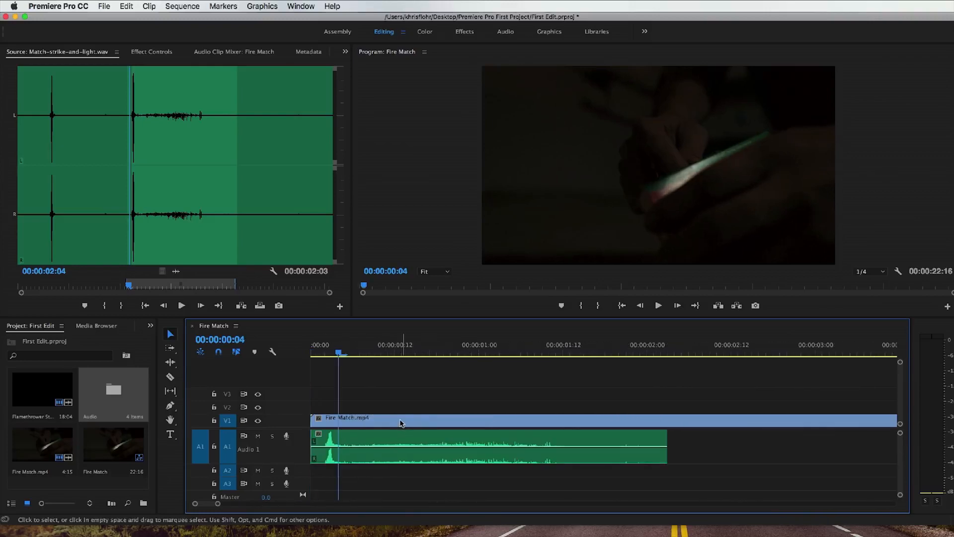
# Step: Shift the match-strike clip on A1 to start at about 00:00:00:06 and play the opening to check its sync with the strike
pyautogui.moveTo(339, 354); pyautogui.dragTo(374, 354)
pyautogui.moveTo(349, 440); pyautogui.dragTo(423, 443)
pyautogui.moveTo(370, 353)
pyautogui.mouseDown()
pyautogui.moveTo(416, 353)
pyautogui.moveTo(338, 354)
pyautogui.moveTo(360, 354)
pyautogui.mouseUp()
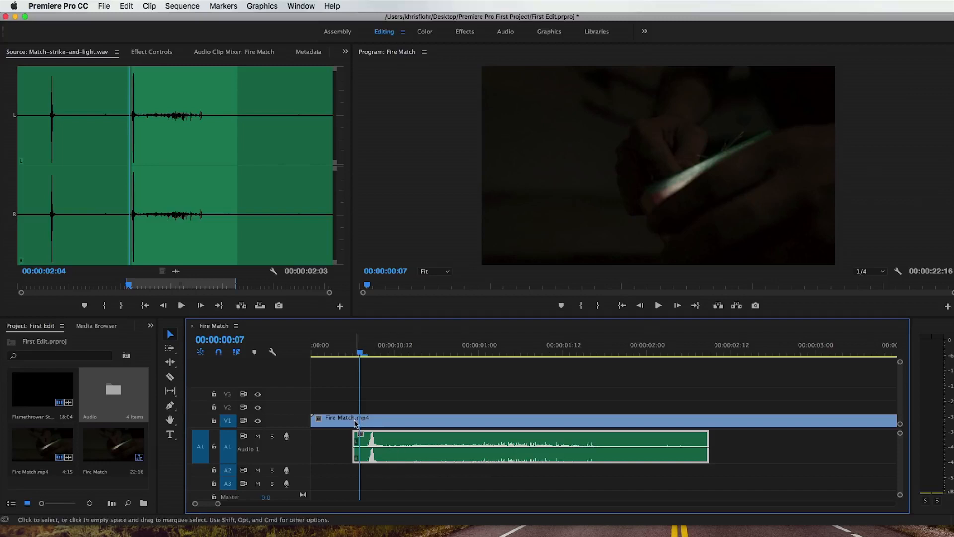
pyautogui.press('space')
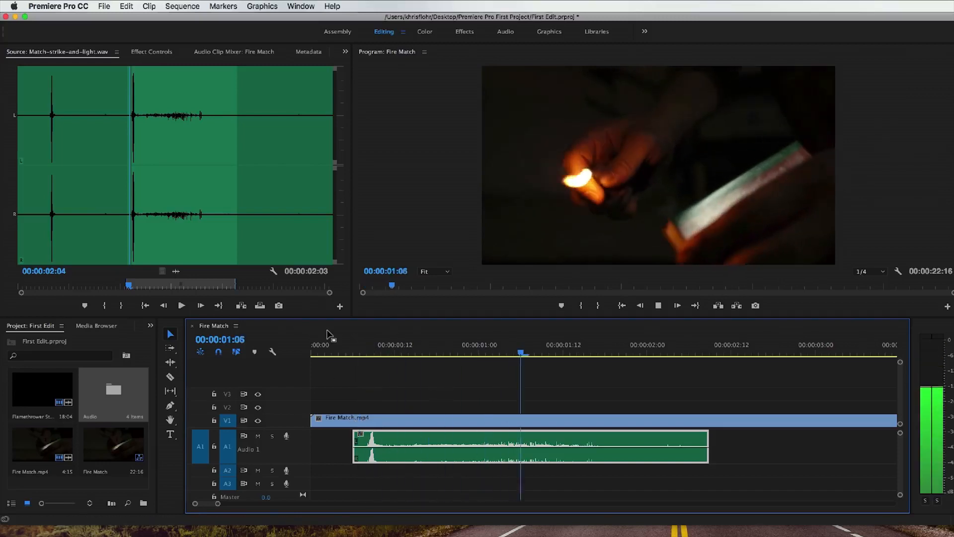
pyautogui.click(312, 352)
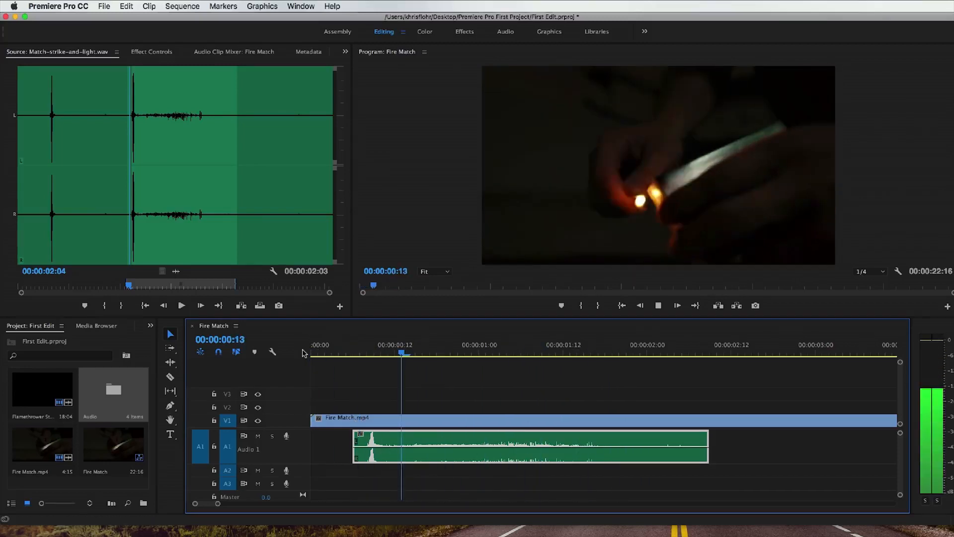
pyautogui.press('space')
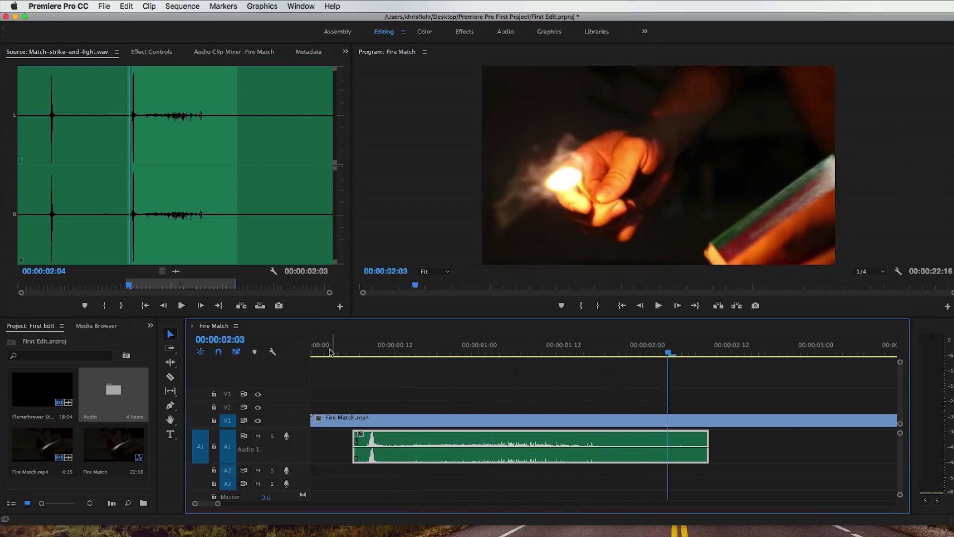
pyautogui.click(314, 353)
pyautogui.press('space')
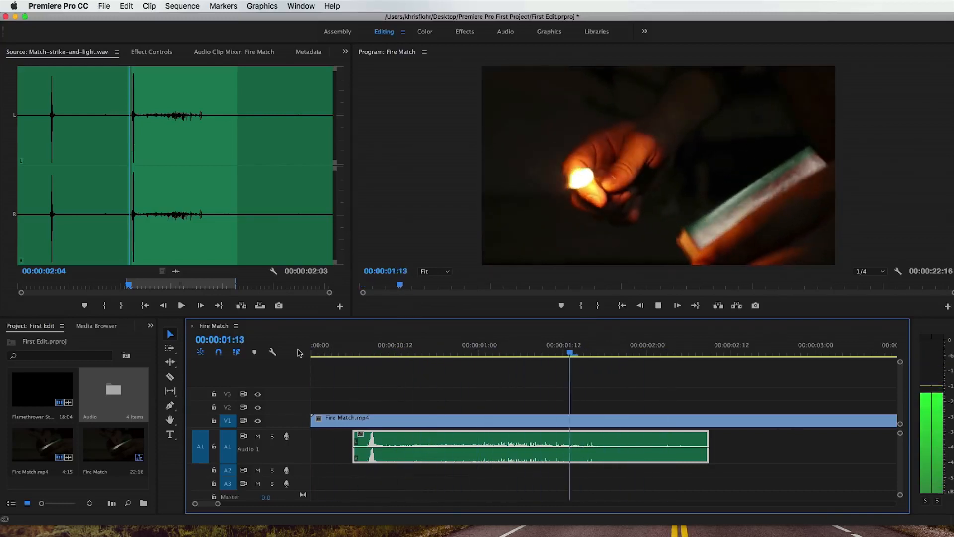
pyautogui.press('space')
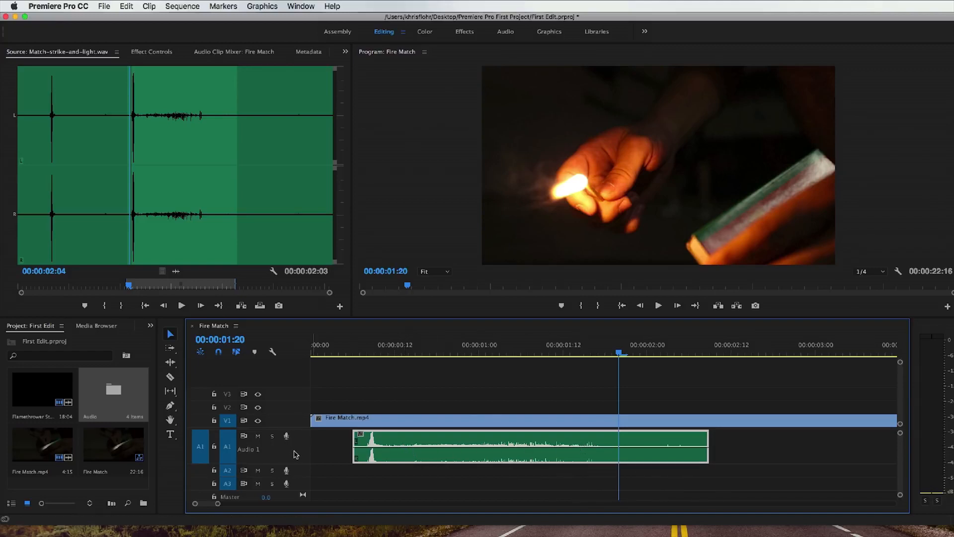
# Step: Enlarge track A1, try a lower volume level on the match-strike clip, and raise its level to 6.02 dB
pyautogui.scroll(2, 294, 454)
pyautogui.click(368, 349)
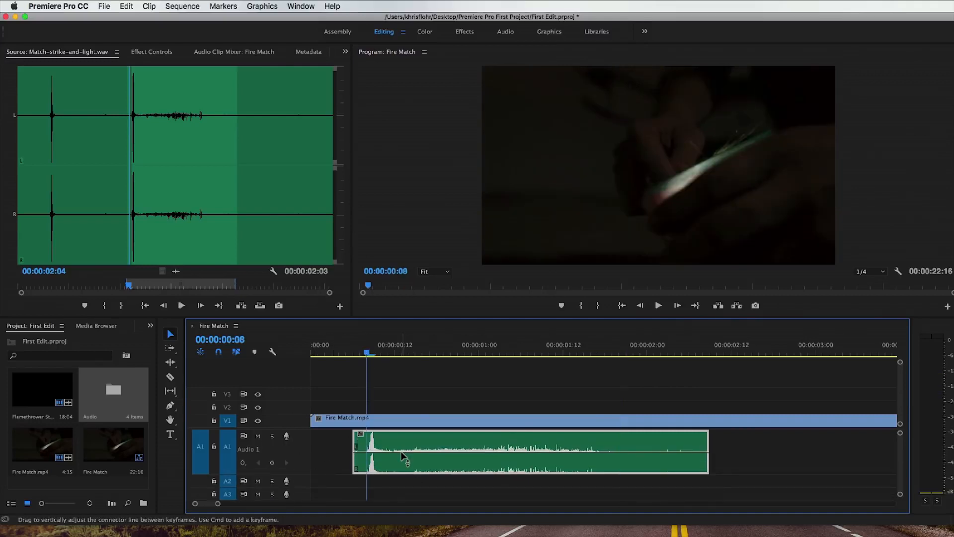
pyautogui.moveTo(402, 452); pyautogui.dragTo(403, 467)
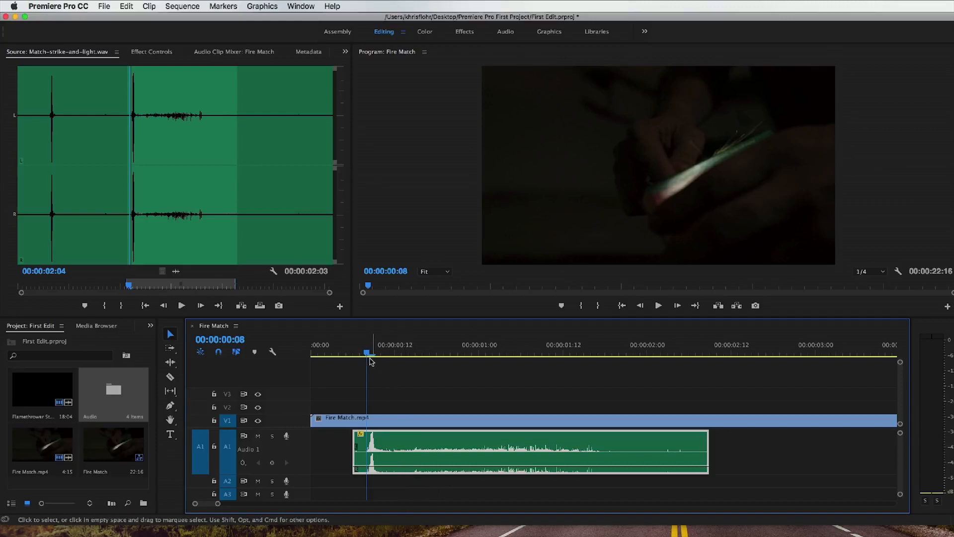
pyautogui.press('space')
pyautogui.press('space')
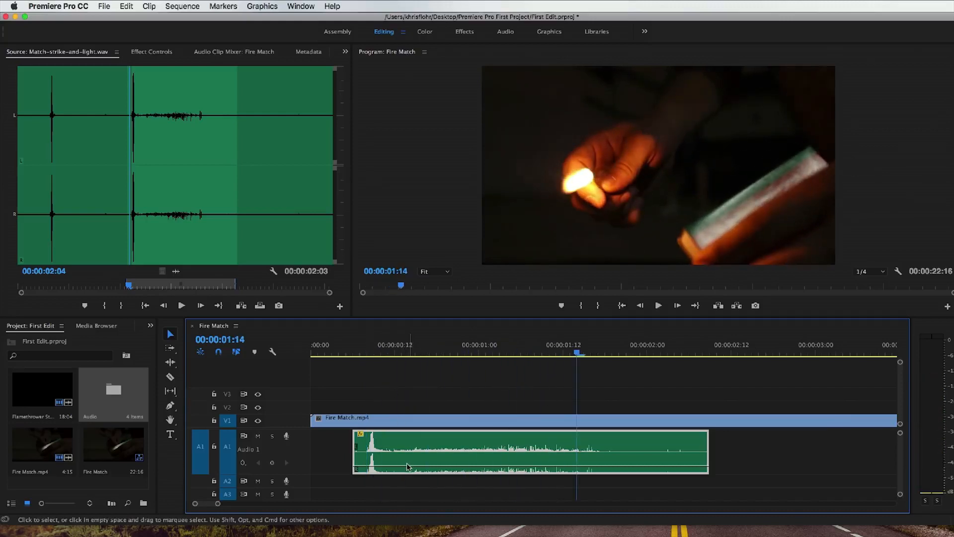
# Step: Play the match-strike section repeatedly from its start to judge the clip's raised volume on the audio meters
pyautogui.click(354, 351)
pyautogui.press('space')
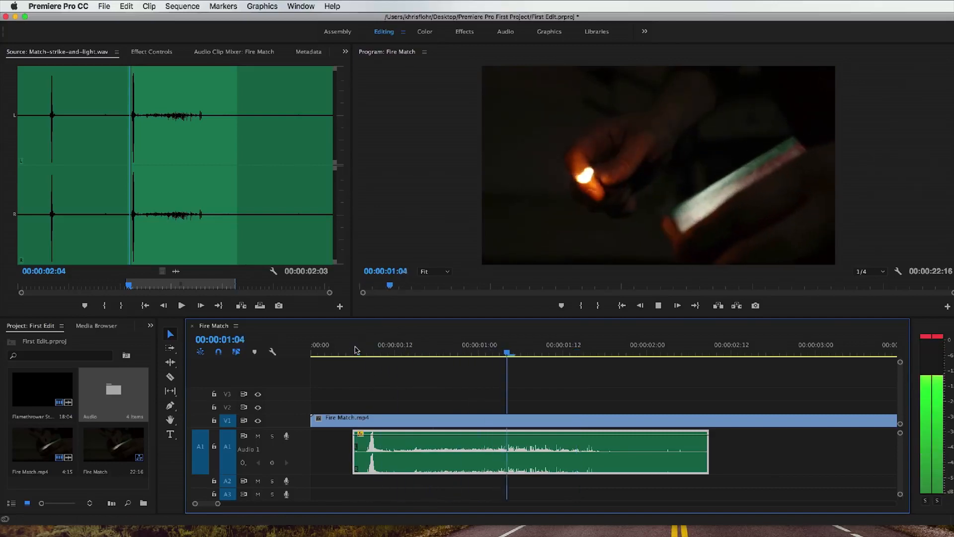
pyautogui.press('space')
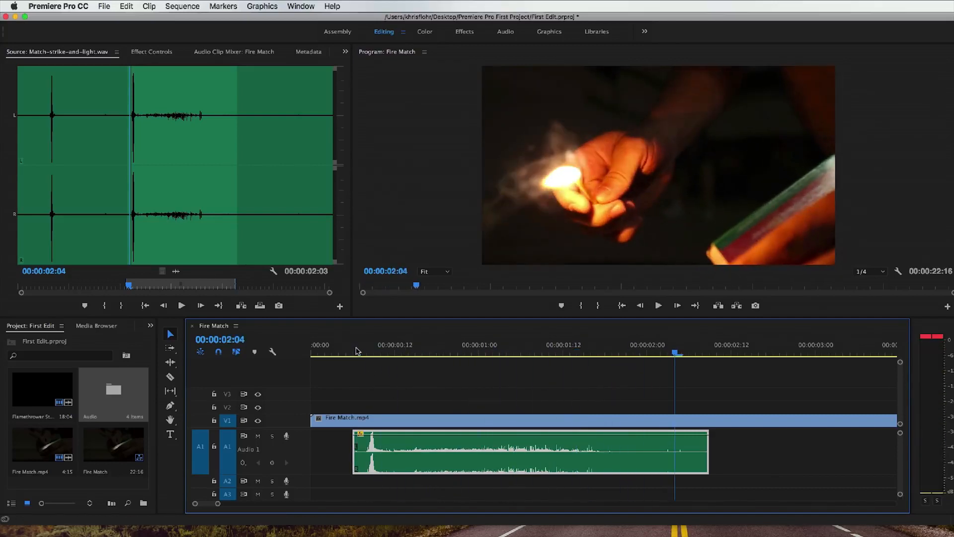
pyautogui.click(356, 350)
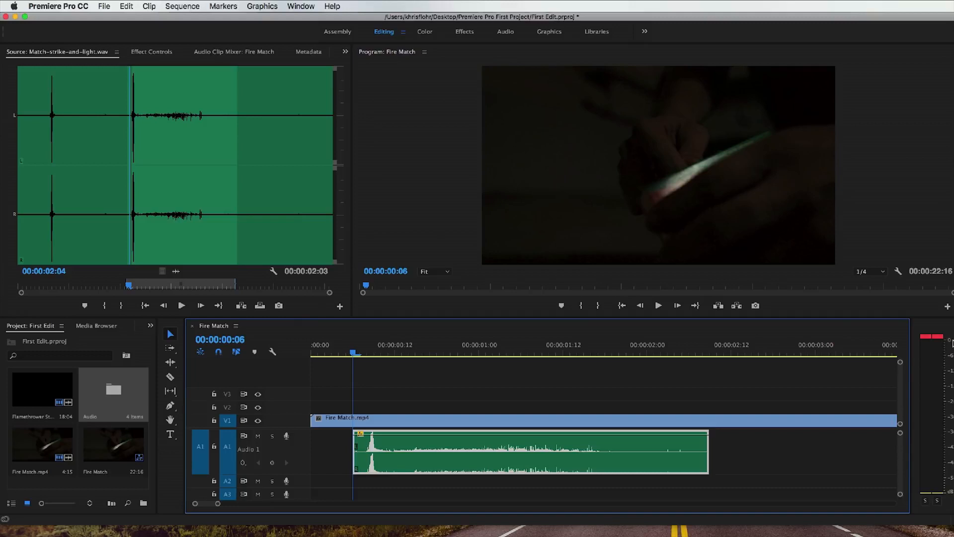
pyautogui.press('space')
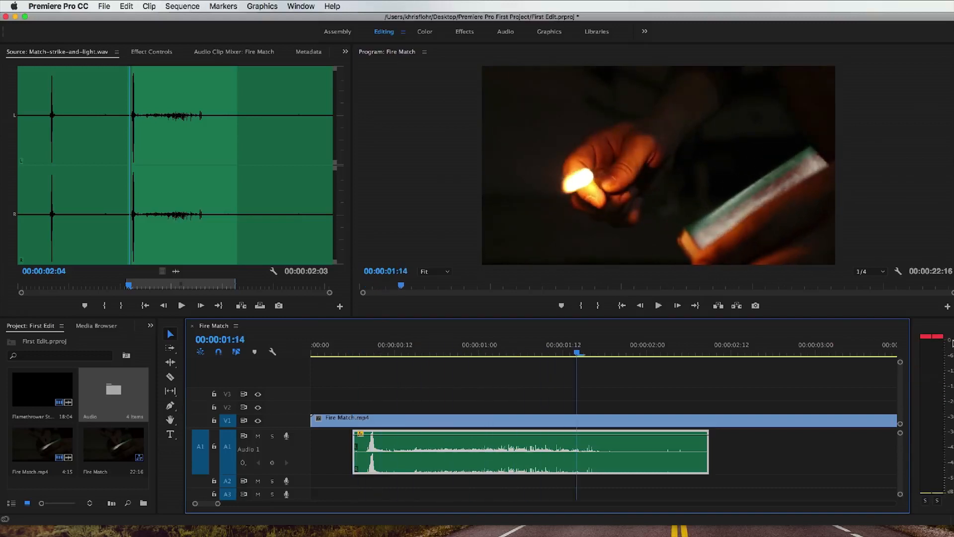
pyautogui.press('space')
pyautogui.press('space')
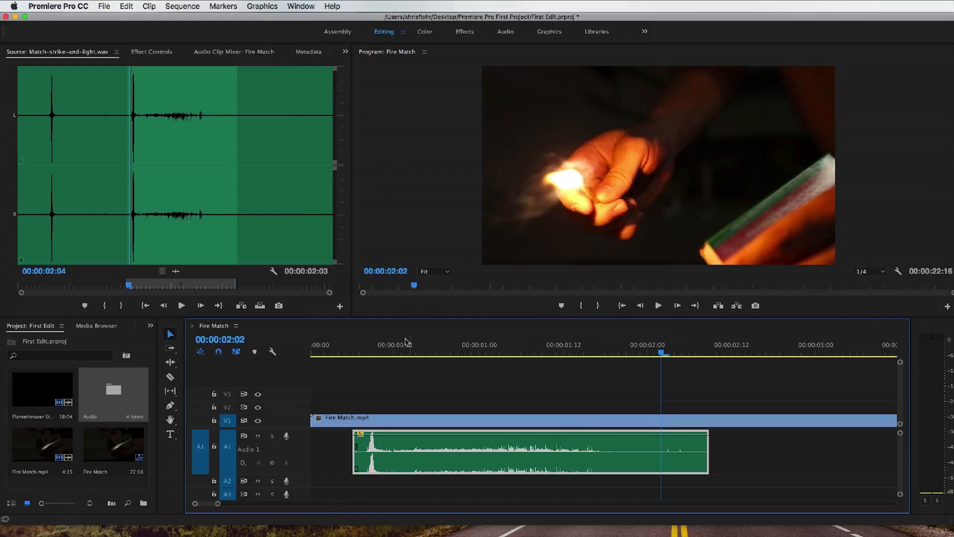
# Step: Add two volume keyframes to the match-strike clip just after its spike, near 00:00:00:11, and lower the first one
pyautogui.click(382, 352)
pyautogui.moveTo(382, 351); pyautogui.dragTo(387, 352)
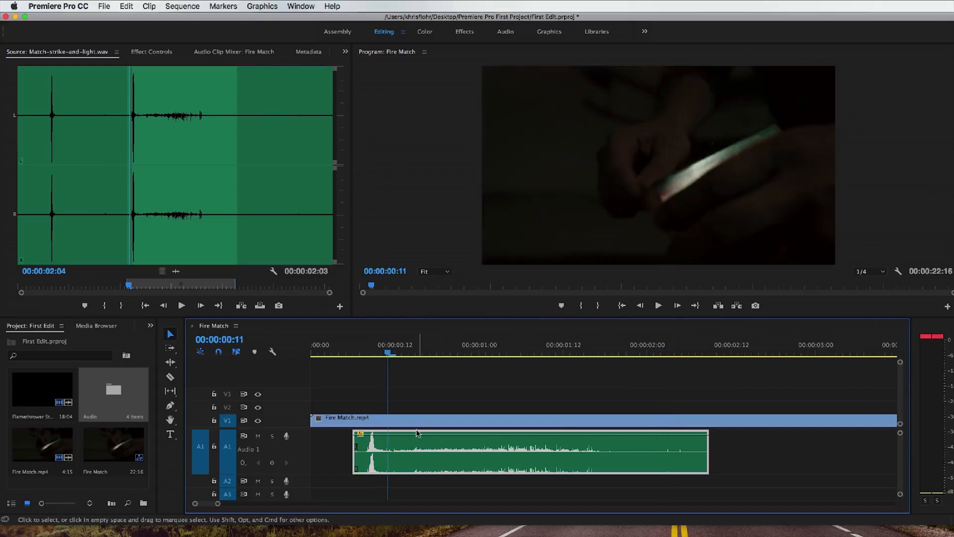
pyautogui.keyDown('super'); pyautogui.click(386, 436); pyautogui.keyUp('super')
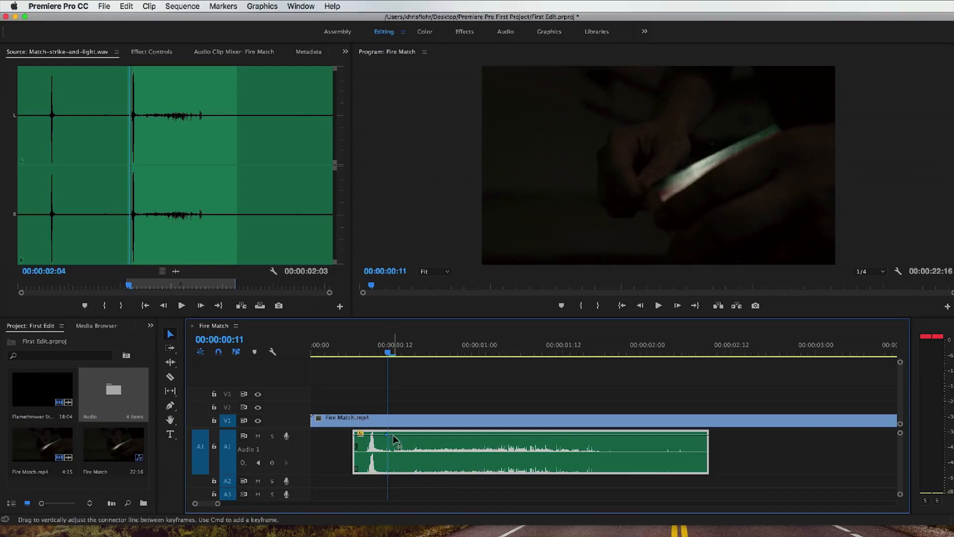
pyautogui.keyDown('super'); pyautogui.click(394, 435); pyautogui.keyUp('super')
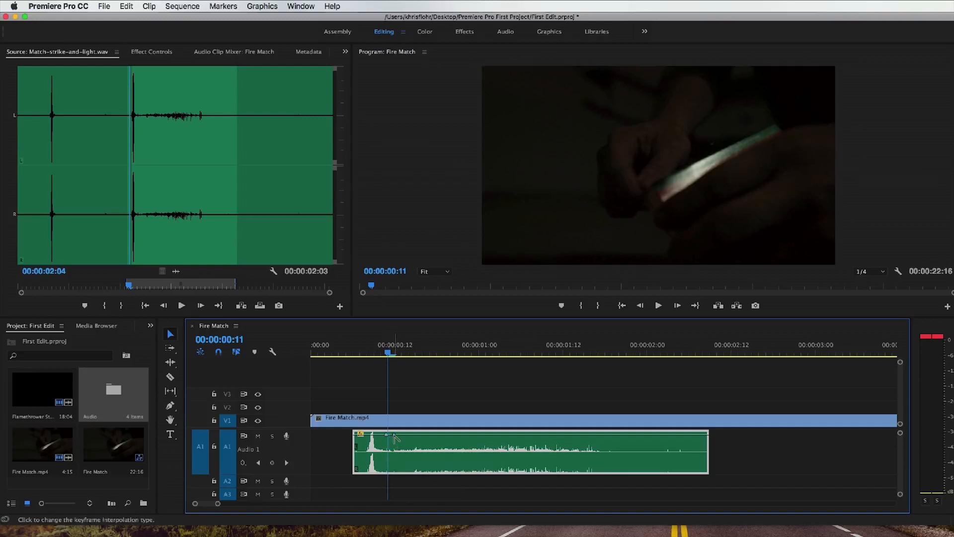
pyautogui.moveTo(386, 435); pyautogui.dragTo(386, 451)
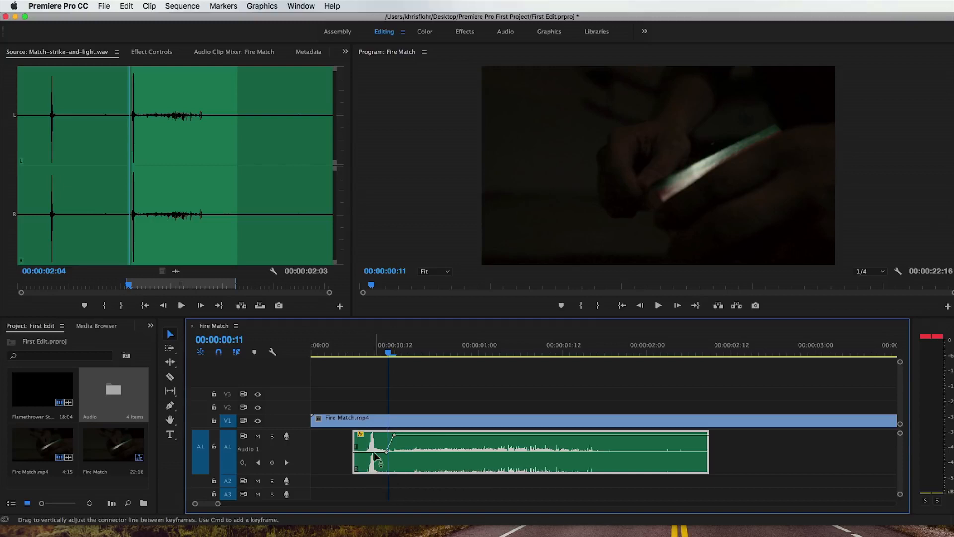
# Step: Play the sequence from the match strike into the start of Flamethrower Stunt.mp4 to check the keyframed volume
pyautogui.moveTo(366, 353); pyautogui.dragTo(356, 353)
pyautogui.press('space')
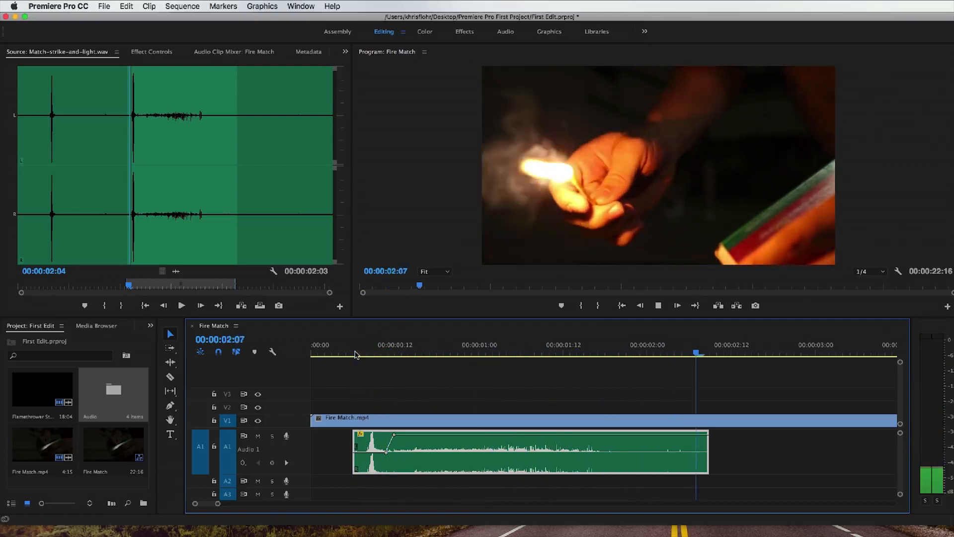
pyautogui.press('space')
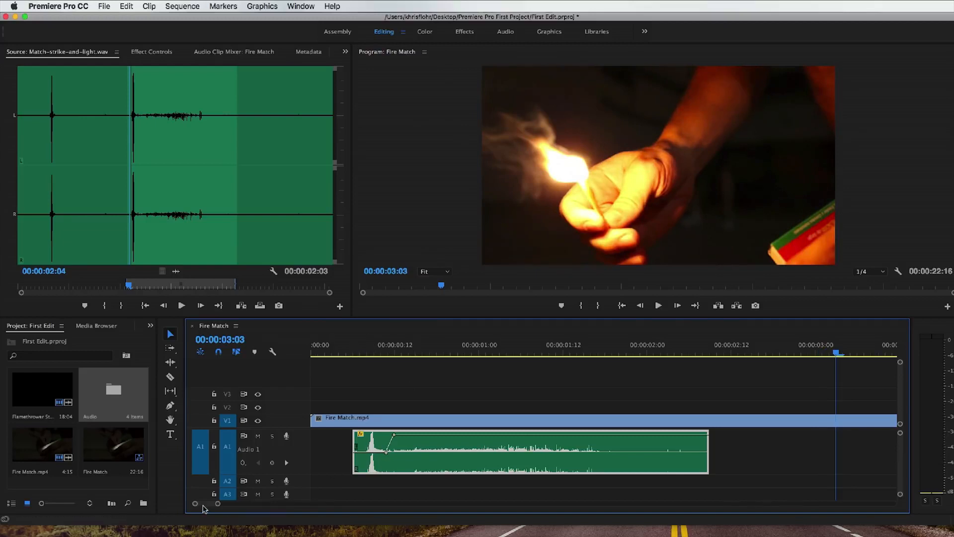
pyautogui.moveTo(218, 504); pyautogui.dragTo(243, 504)
pyautogui.press('space')
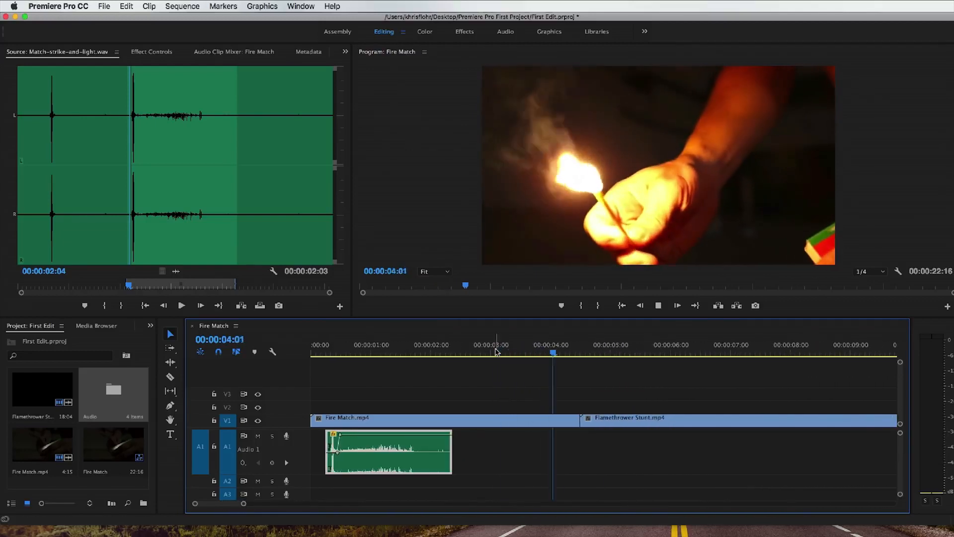
pyautogui.press('space')
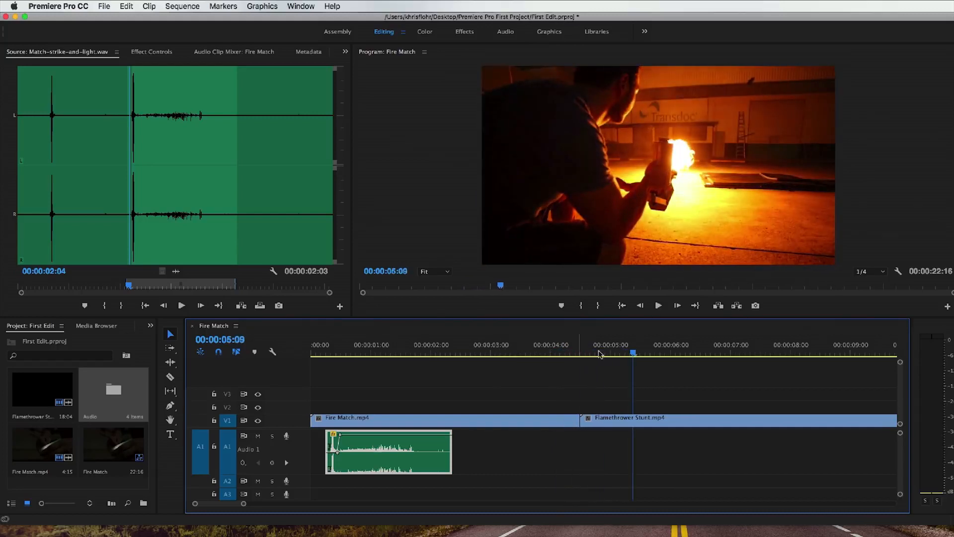
# Step: Open the Audio bin, preview the start of Flamethrower Stunt.mp4, and place the playhead at 00:00:04:14, where the flame ignites
pyautogui.moveTo(627, 353); pyautogui.dragTo(582, 353)
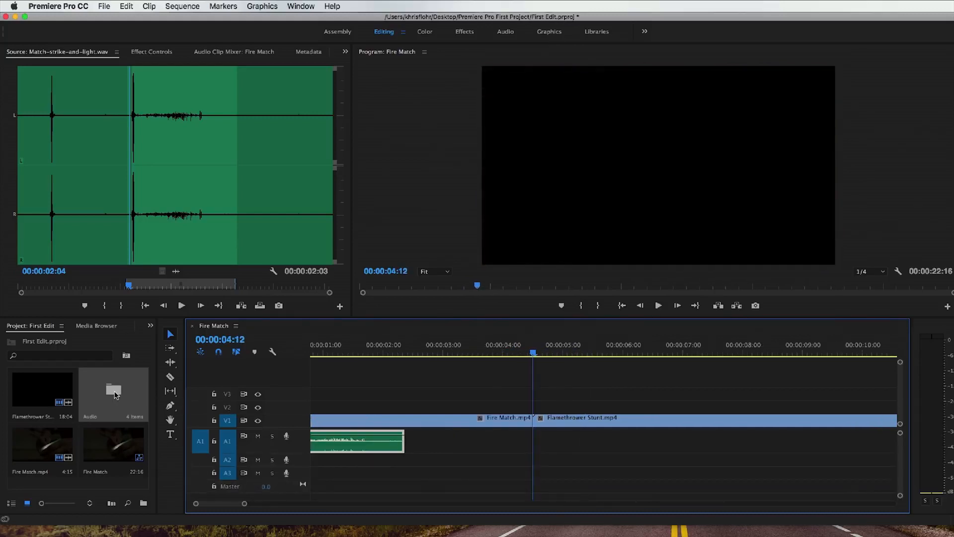
pyautogui.doubleClick(114, 394)
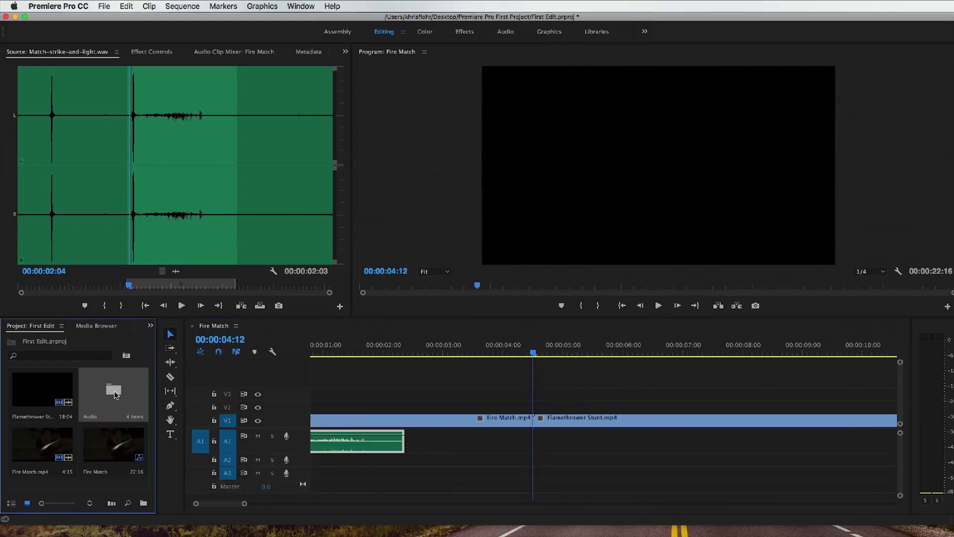
pyautogui.moveTo(525, 352)
pyautogui.mouseDown()
pyautogui.moveTo(555, 352)
pyautogui.moveTo(542, 354)
pyautogui.mouseUp()
pyautogui.press('space')
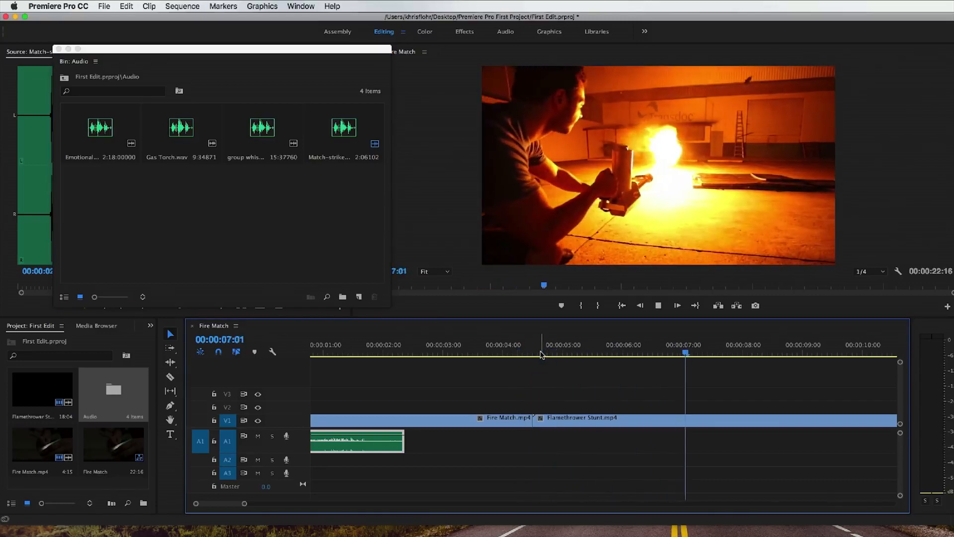
pyautogui.click(658, 305)
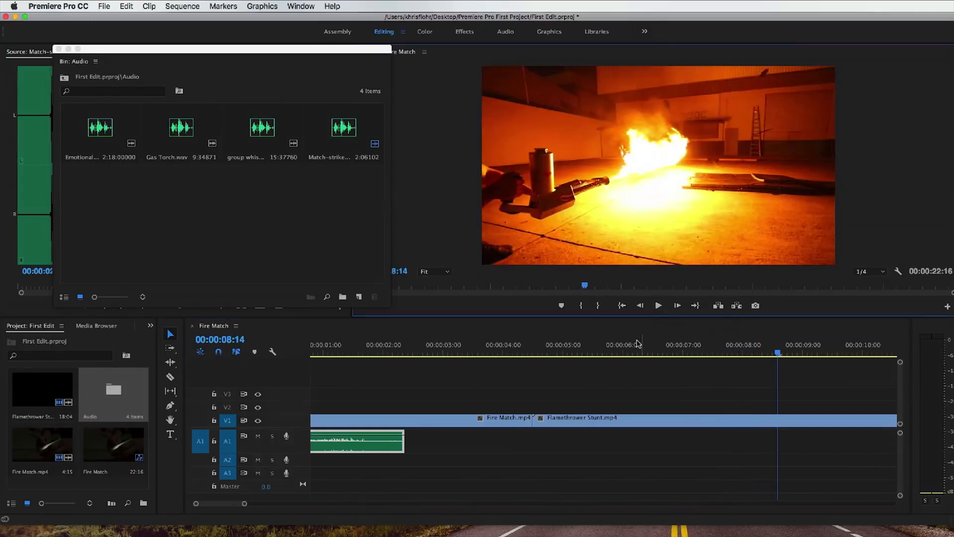
pyautogui.moveTo(567, 353); pyautogui.dragTo(540, 349)
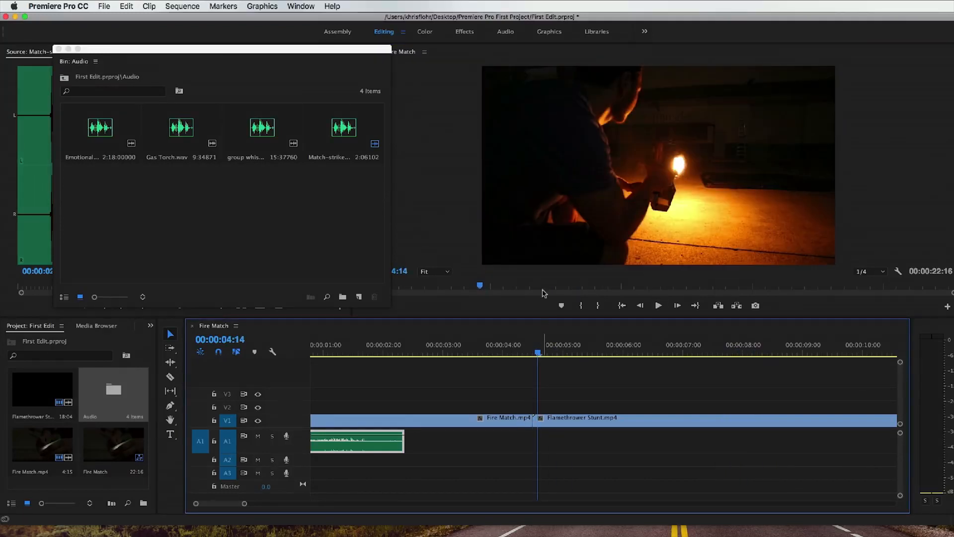
# Step: Load Gas Torch.wav into the Source Monitor, place it on A1 at the start of Flamethrower Stunt.mp4, and close the bin window
pyautogui.doubleClick(185, 130)
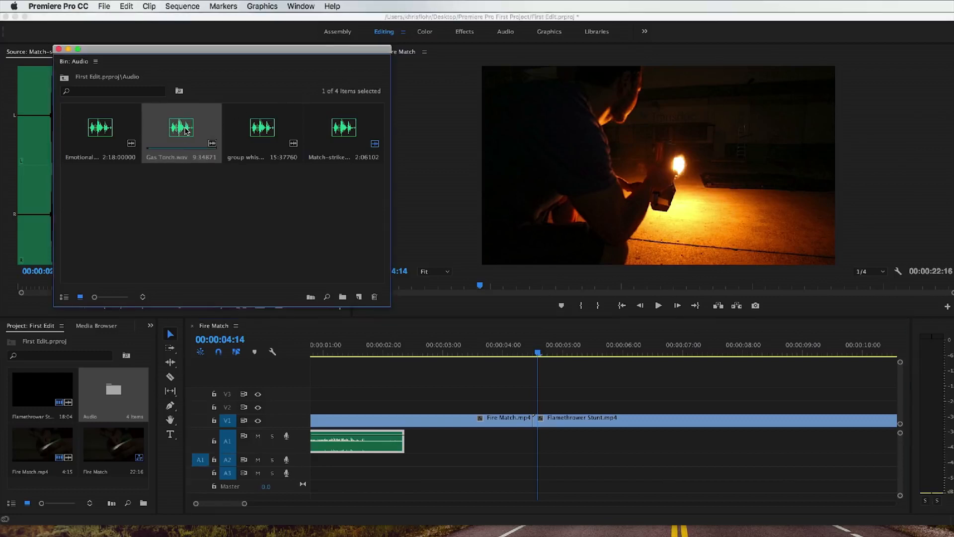
pyautogui.moveTo(144, 54); pyautogui.dragTo(424, 77)
pyautogui.moveTo(472, 155); pyautogui.dragTo(532, 443)
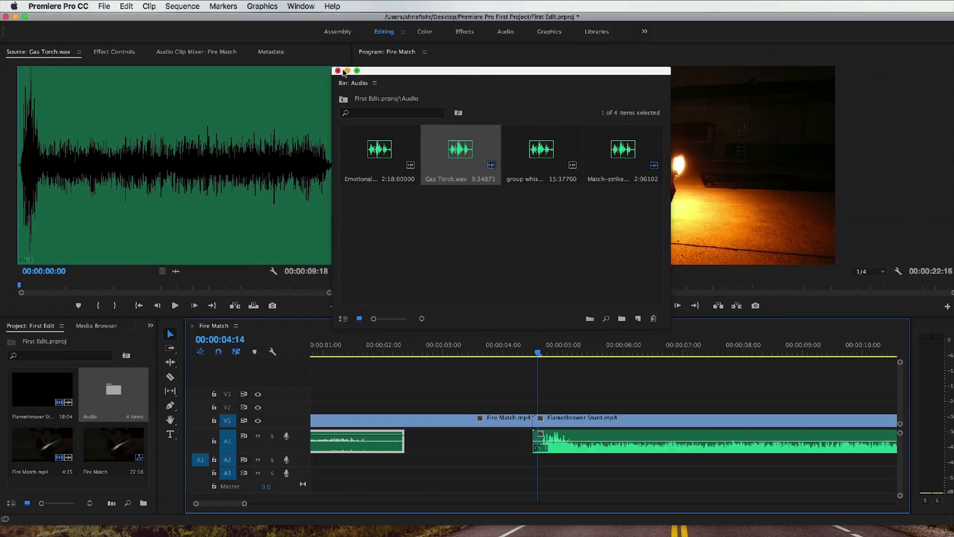
pyautogui.click(338, 70)
# Step: Play the flamethrower shot with the Gas Torch sound and return the playhead to the cut at 00:00:04:12
pyautogui.click(536, 353)
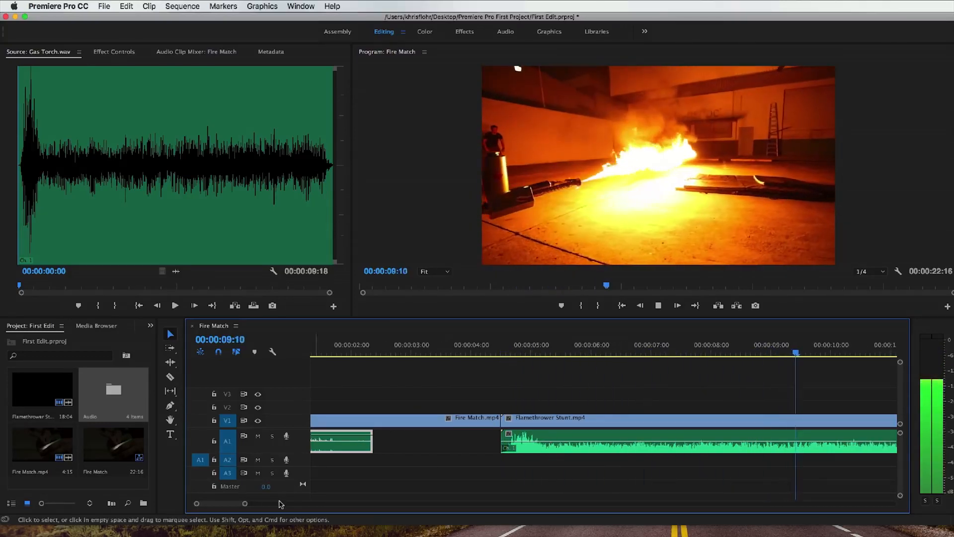
pyautogui.moveTo(244, 503); pyautogui.dragTo(291, 503)
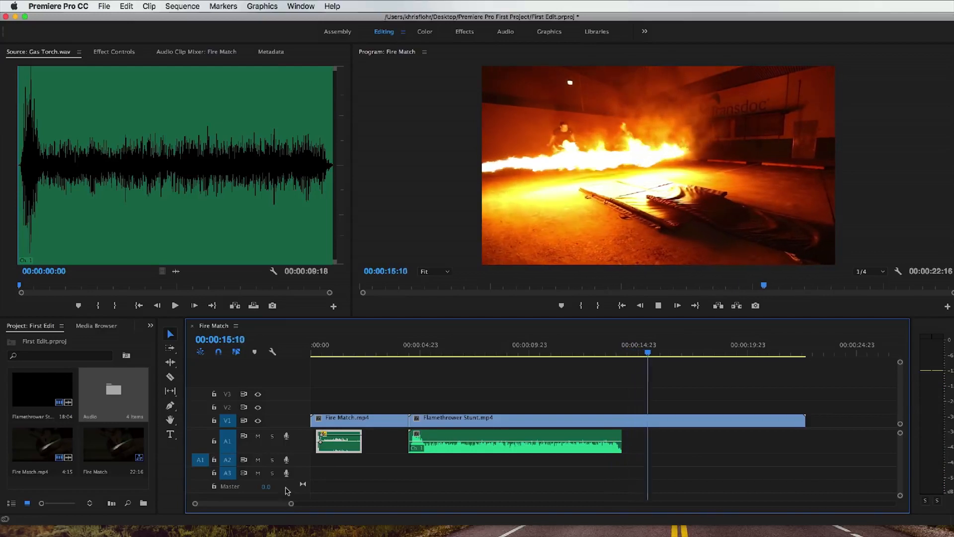
pyautogui.click(658, 307)
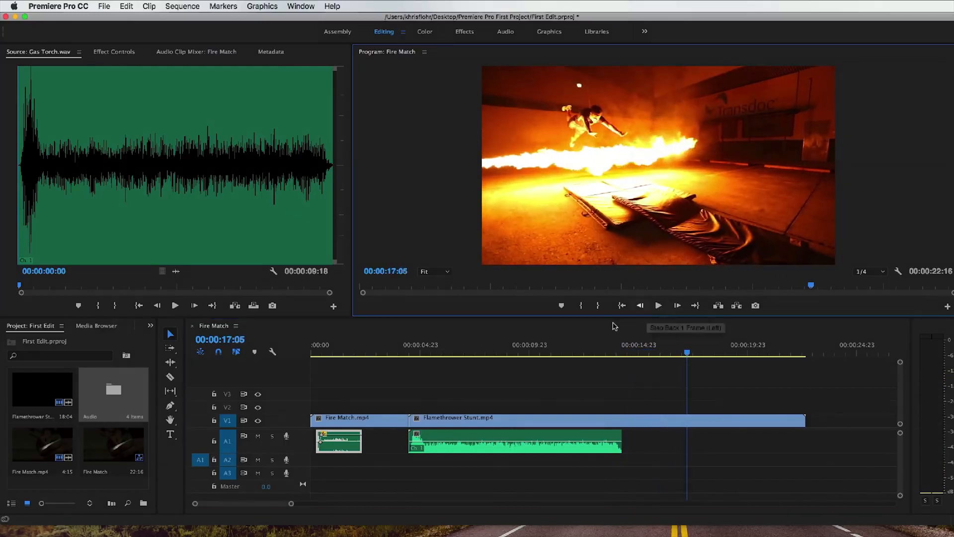
pyautogui.click(409, 351)
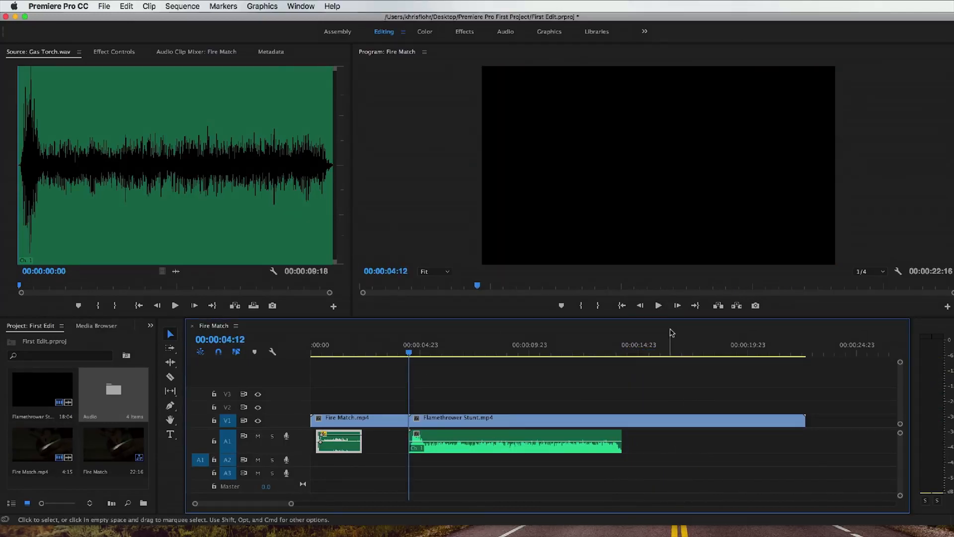
# Step: Play the flamethrower shot through the Gas Torch sound, then replay its opening from the cut at 00:00:04:12
pyautogui.click(658, 306)
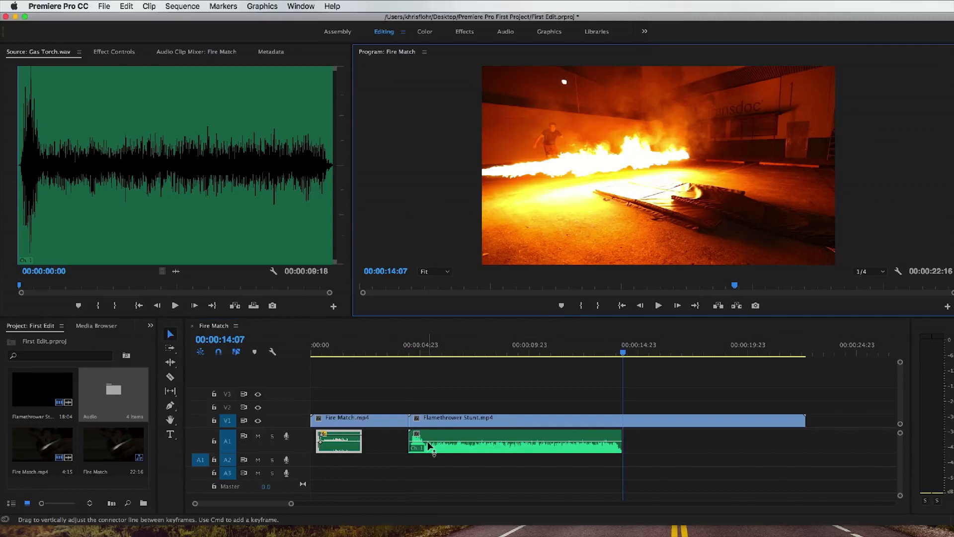
pyautogui.click(409, 352)
pyautogui.click(658, 306)
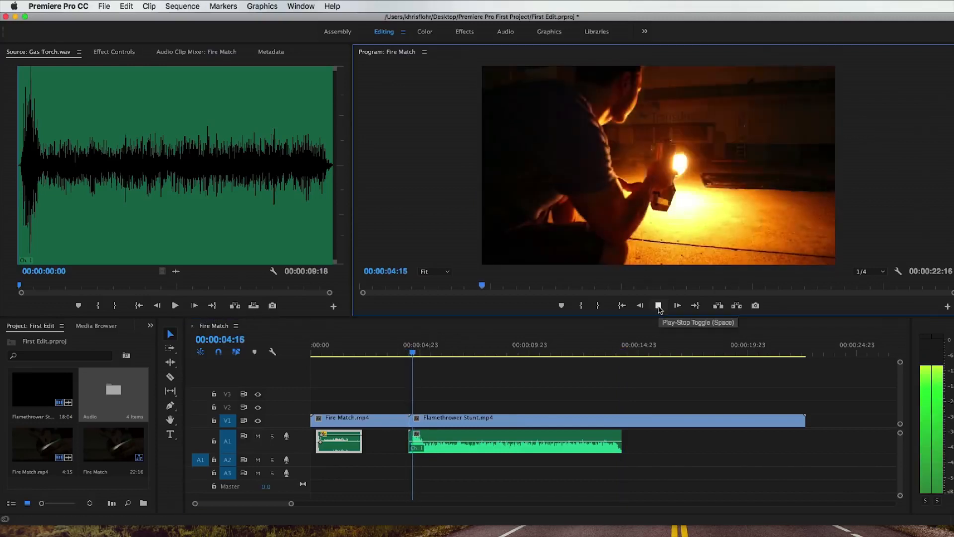
# Step: Set the Gas Torch clip's volume on A1 to about 1.74 dB and play it from the start of Flamethrower Stunt.mp4
pyautogui.click(452, 445)
pyautogui.moveTo(453, 444); pyautogui.dragTo(453, 447)
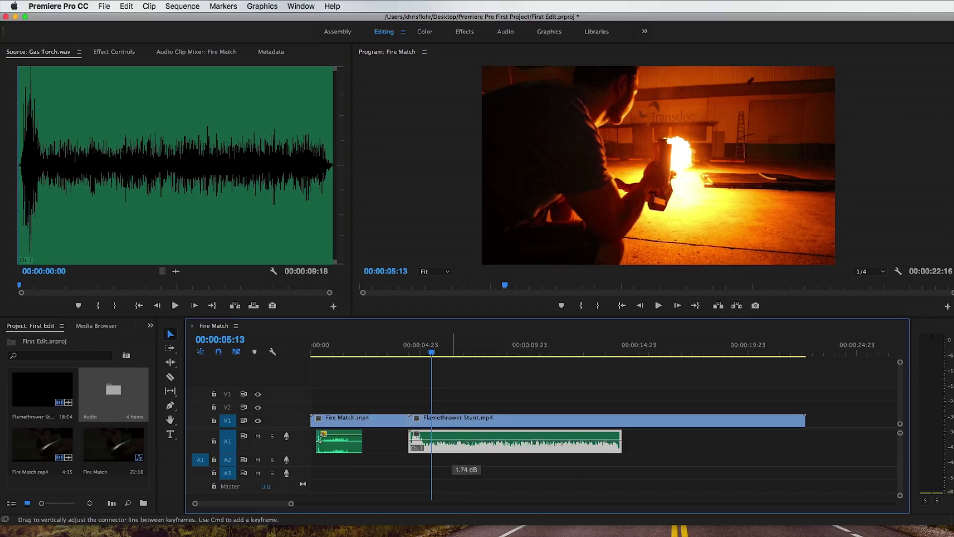
pyautogui.press('Up')
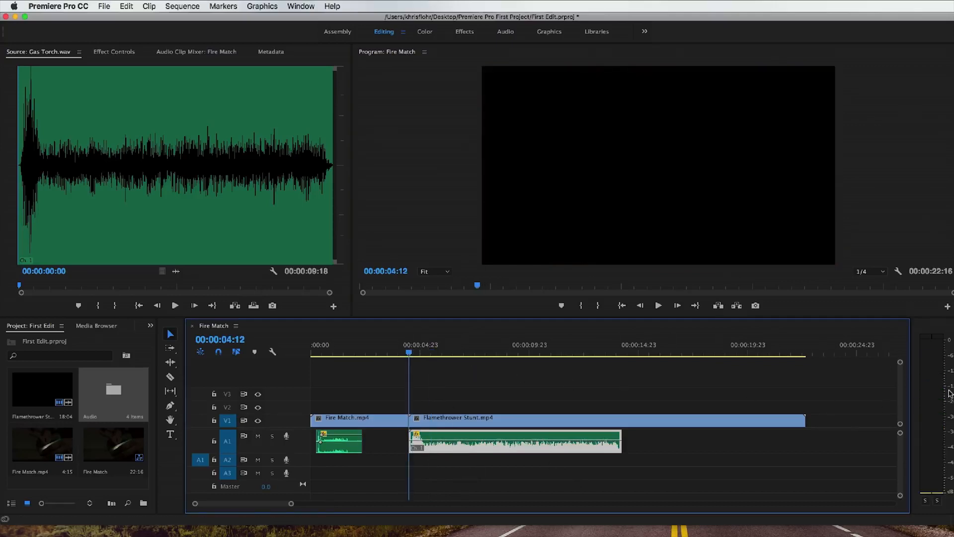
pyautogui.click(659, 305)
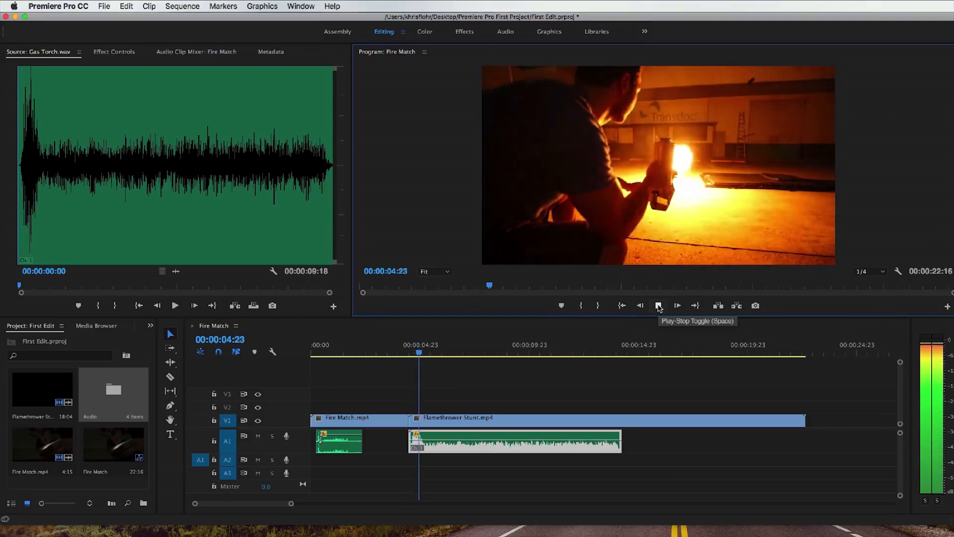
pyautogui.click(659, 305)
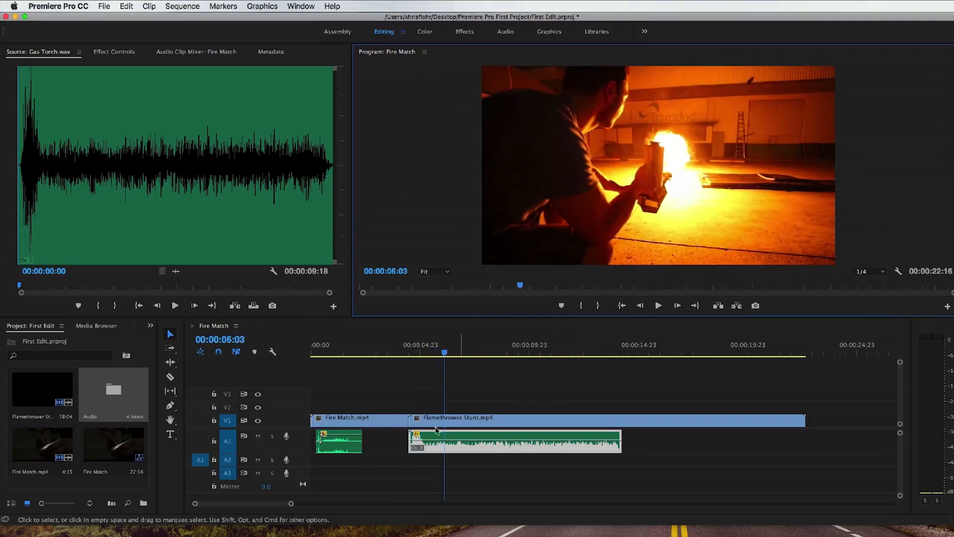
# Step: Keyframe the Gas Torch volume to rise to about 6.02 dB after the ignition burst, and play it from 00:00:04:21
pyautogui.moveTo(291, 503); pyautogui.dragTo(285, 506)
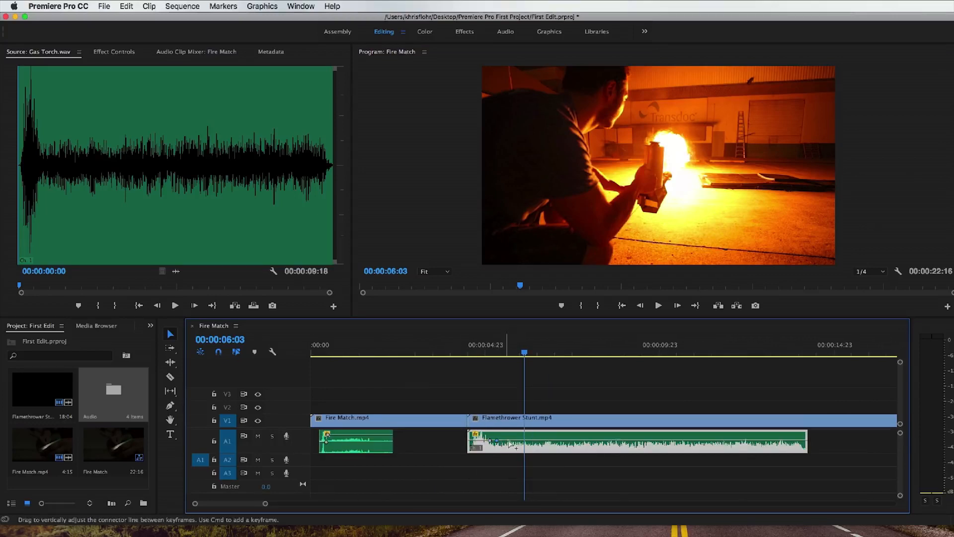
pyautogui.moveTo(539, 442); pyautogui.dragTo(540, 434)
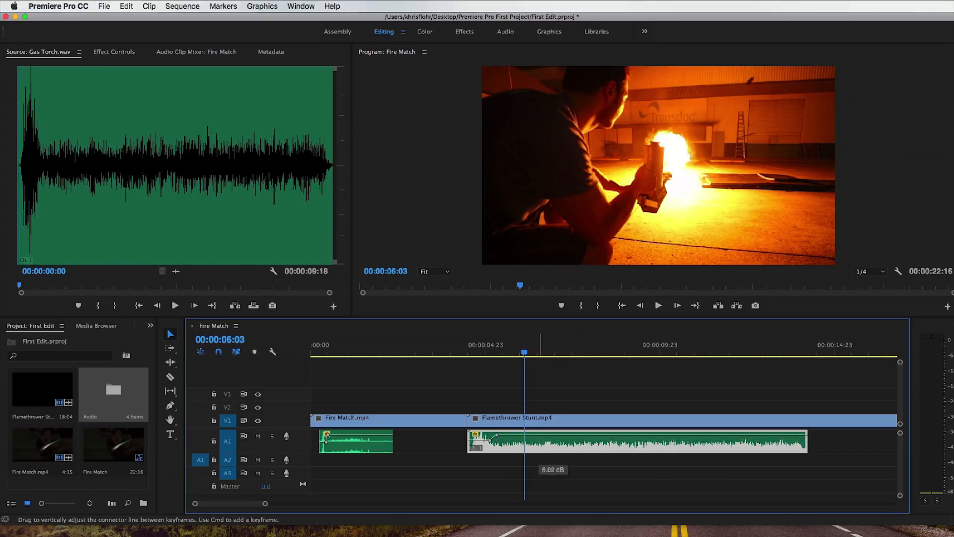
pyautogui.moveTo(502, 353); pyautogui.dragTo(480, 353)
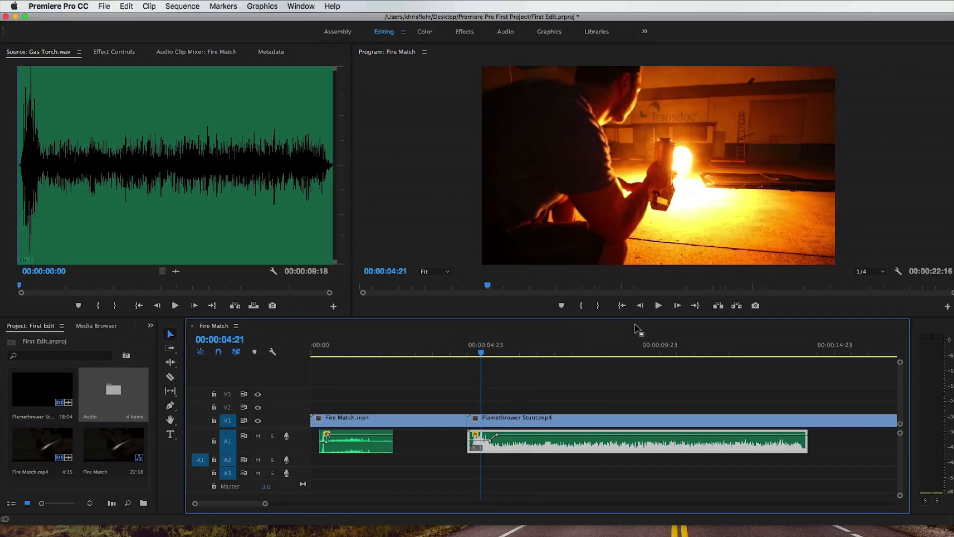
pyautogui.click(659, 307)
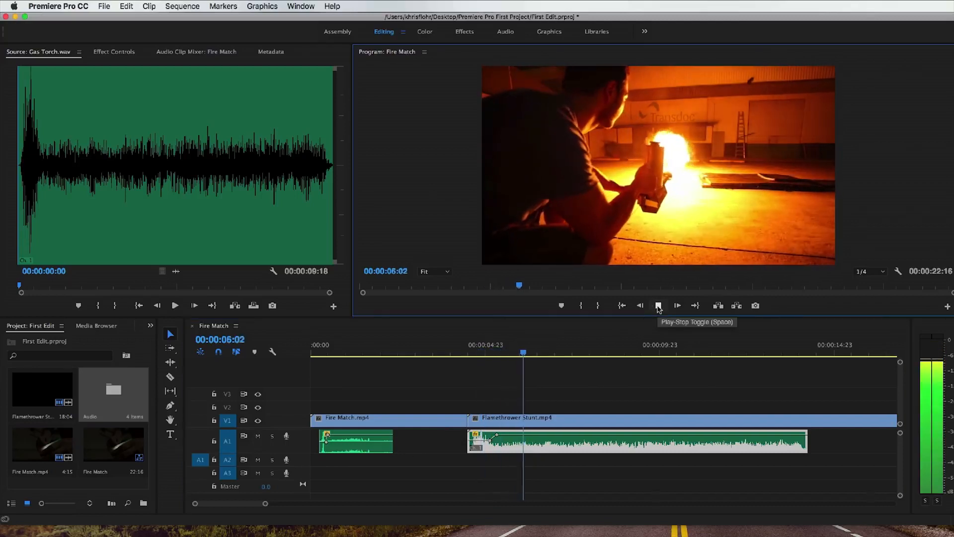
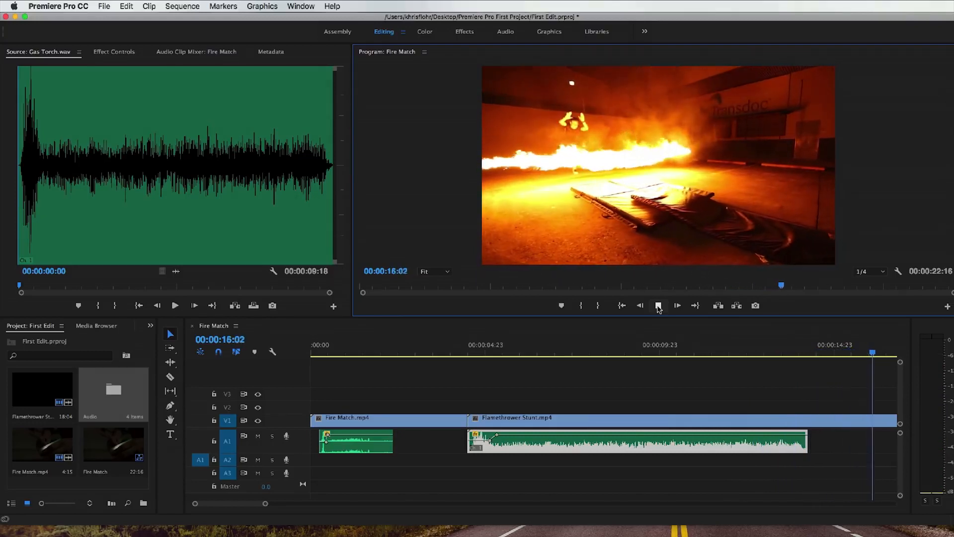
# Step: Stop playback and try to extend the end of the Gas Torch clip on A1
pyautogui.click(658, 306)
pyautogui.moveTo(265, 504); pyautogui.dragTo(295, 503)
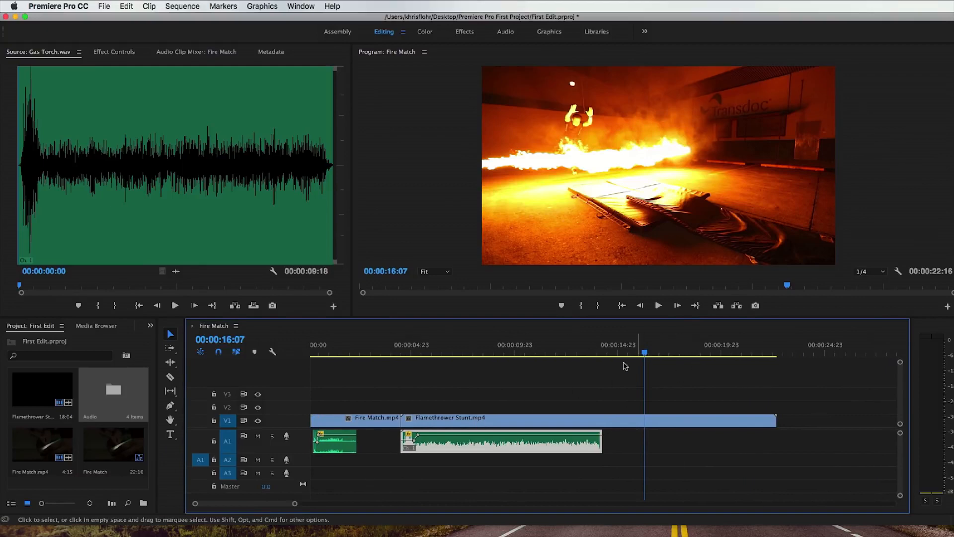
pyautogui.moveTo(602, 441)
pyautogui.mouseDown()
pyautogui.moveTo(652, 442)
pyautogui.moveTo(613, 441)
pyautogui.mouseUp()
# Step: Copy the Gas Torch clip on A1 and paste the copy at 00:00:14:15 on the same track
pyautogui.moveTo(624, 350)
pyautogui.mouseDown()
pyautogui.moveTo(744, 359)
pyautogui.moveTo(610, 353)
pyautogui.mouseUp()
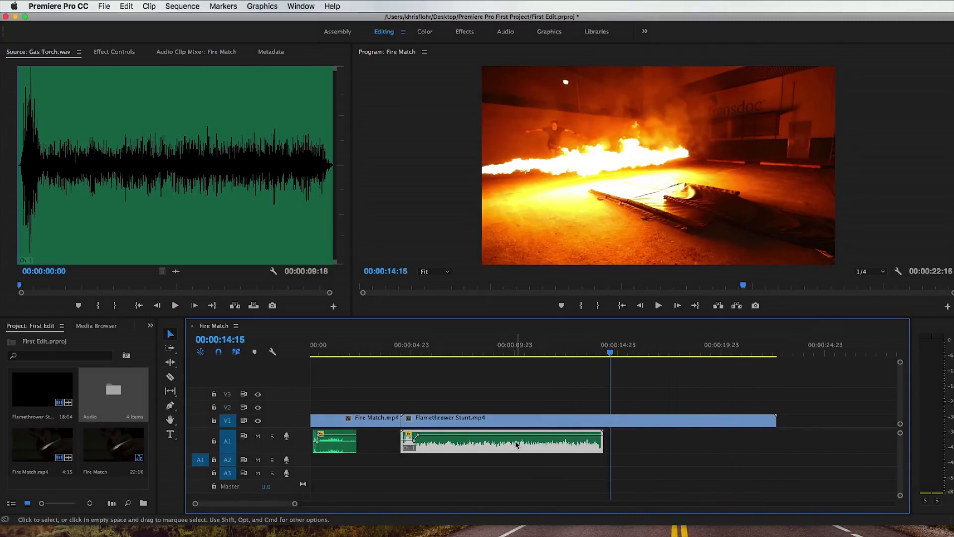
pyautogui.click(503, 461)
pyautogui.click(497, 439)
pyautogui.rightClick(487, 442)
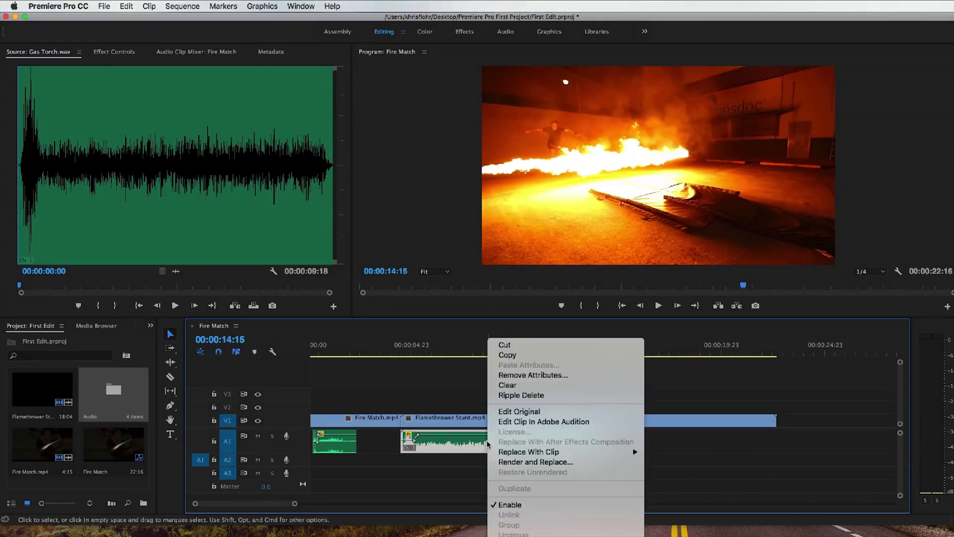
pyautogui.click(554, 356)
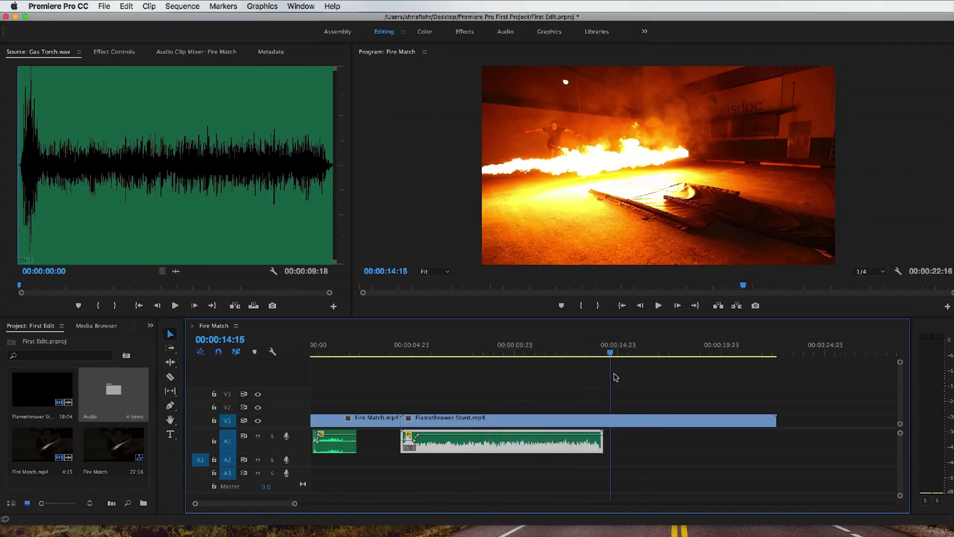
pyautogui.click(620, 448)
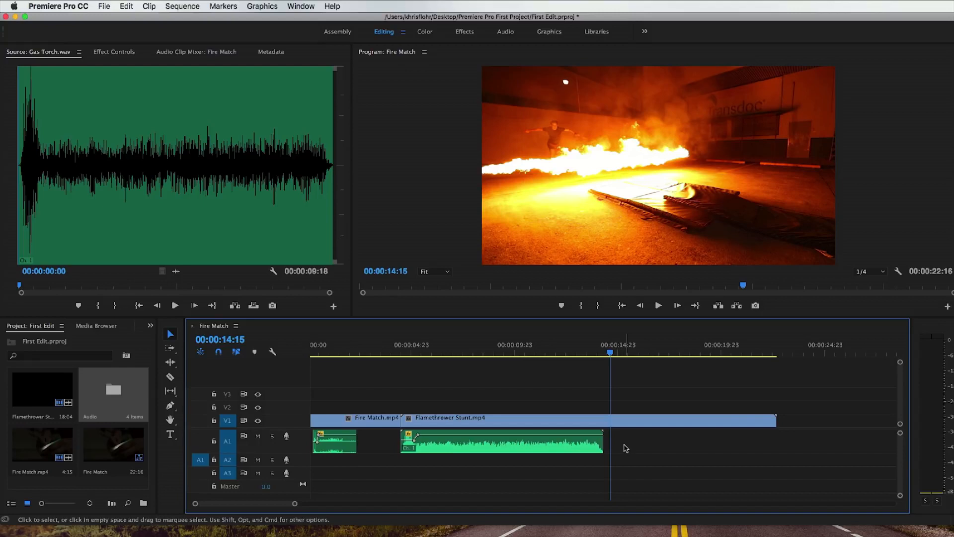
pyautogui.press('super+v')
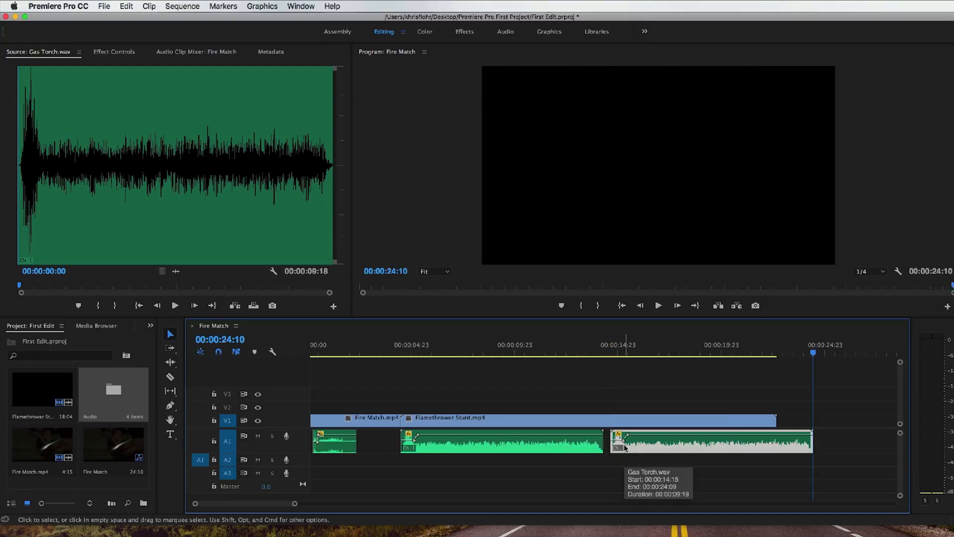
# Step: Trim the ignition burst off the start of the pasted Gas Torch clip and butt it against the end of the first one
pyautogui.click(624, 461)
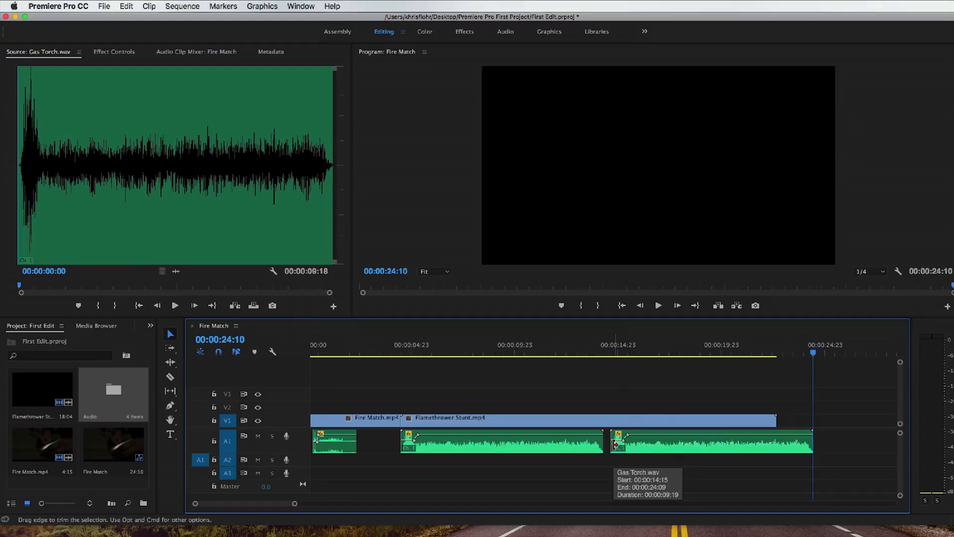
pyautogui.moveTo(615, 444)
pyautogui.mouseDown()
pyautogui.moveTo(633, 444)
pyautogui.moveTo(611, 443)
pyautogui.mouseUp()
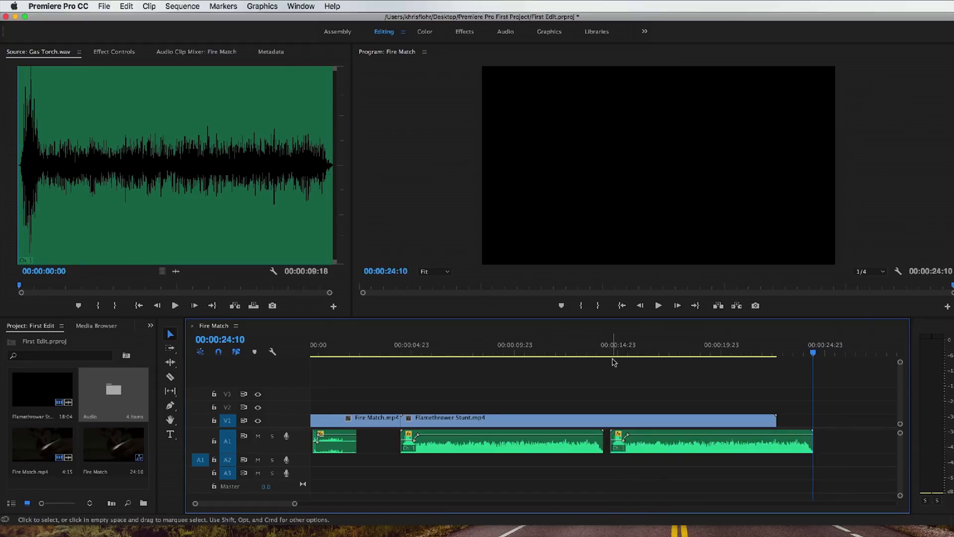
pyautogui.click(611, 349)
pyautogui.press('space')
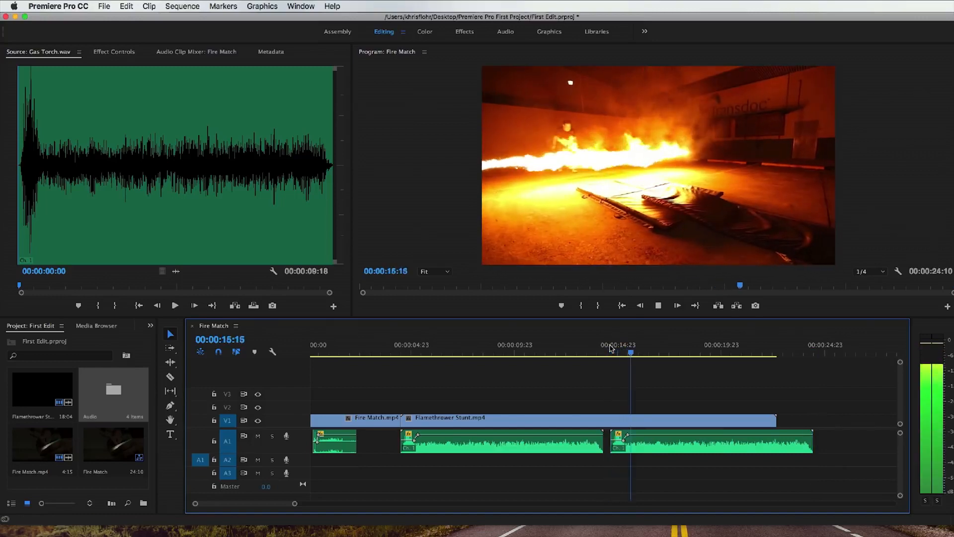
pyautogui.press('space')
pyautogui.moveTo(612, 445); pyautogui.dragTo(629, 445)
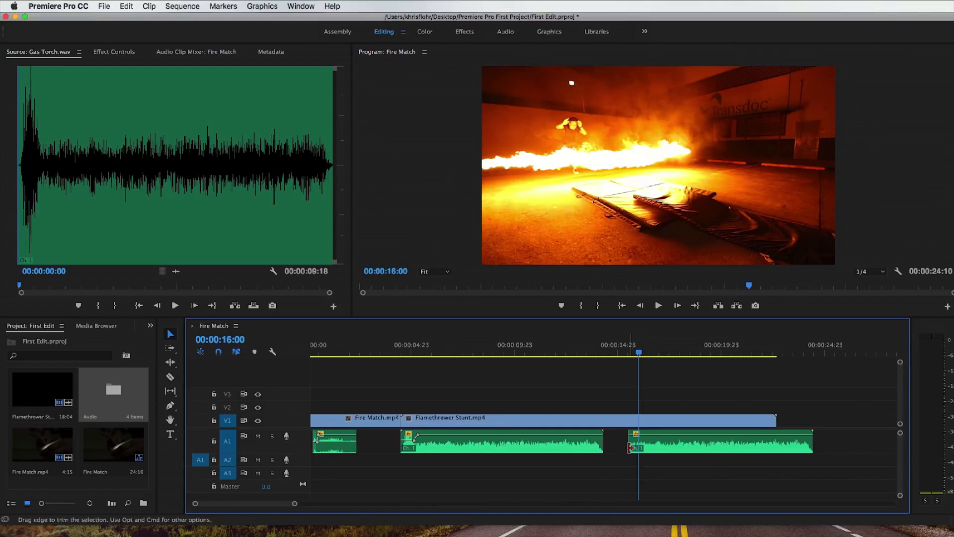
pyautogui.moveTo(654, 447); pyautogui.dragTo(639, 449)
# Step: Play across the join between the two Gas Torch clips from 00:00:13:13 and return the playhead there
pyautogui.click(589, 351)
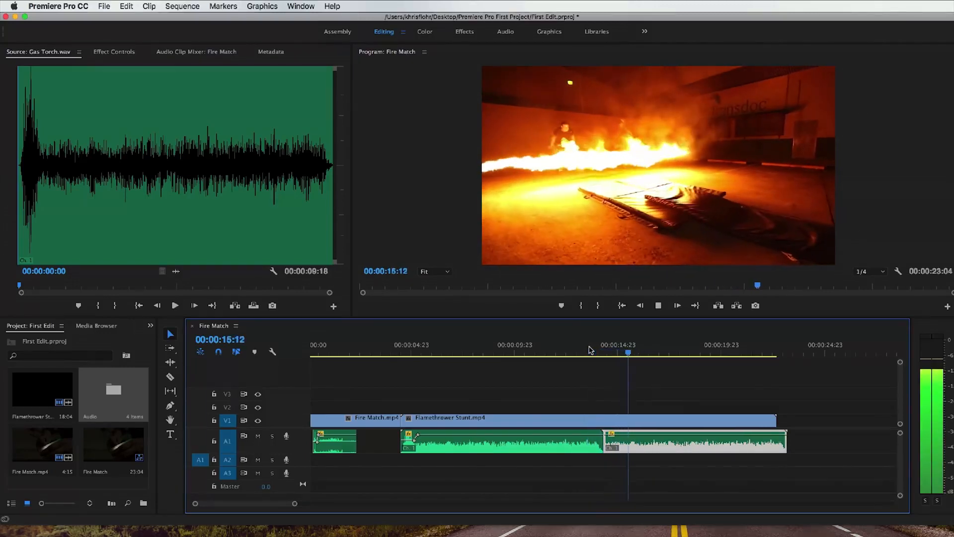
pyautogui.press('space')
pyautogui.click(589, 350)
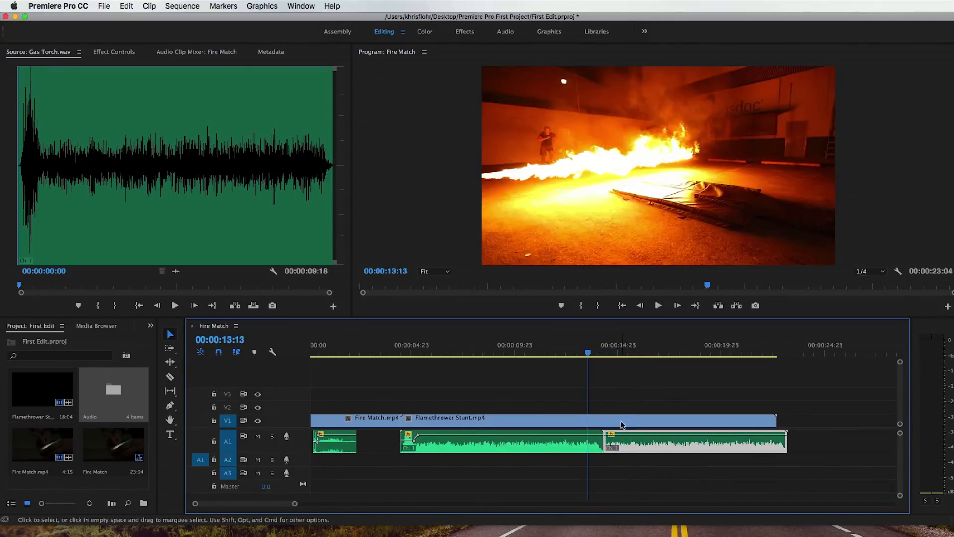
# Step: Move the second Gas Torch clip to an enlarged A2 track, aligning its end with the end of Flamethrower Stunt.mp4
pyautogui.moveTo(625, 446); pyautogui.dragTo(627, 461)
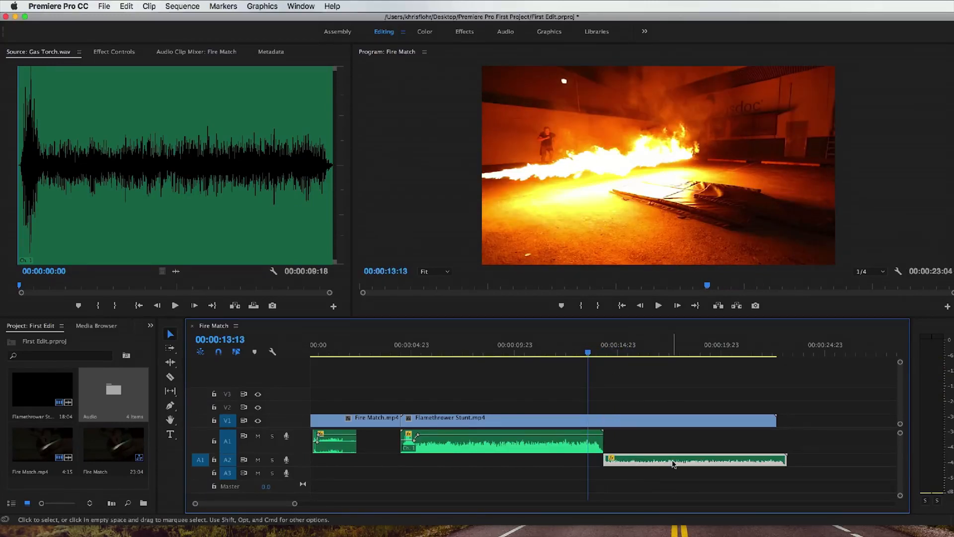
pyautogui.scroll(3, 304, 459)
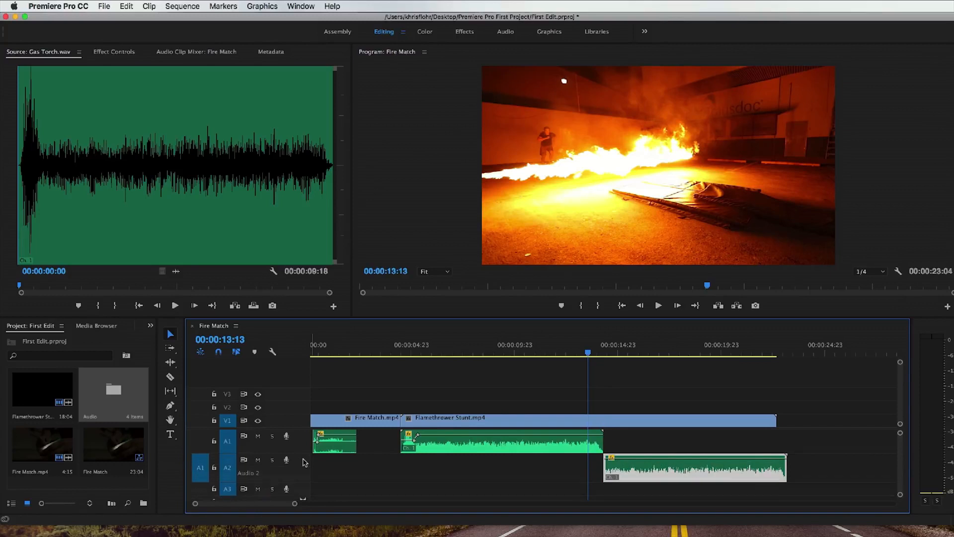
pyautogui.moveTo(659, 473); pyautogui.dragTo(653, 474)
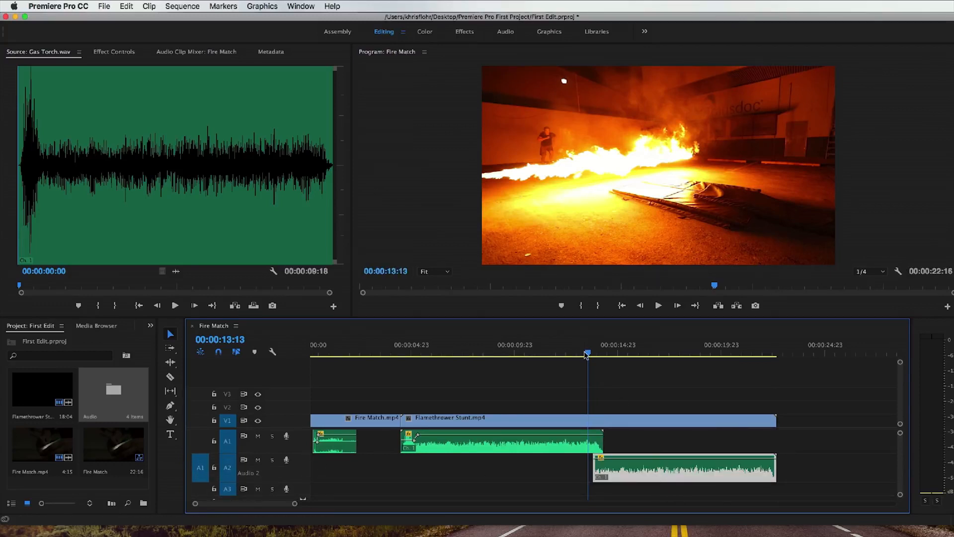
# Step: Play through the overlap of the two Gas Torch clips from 00:00:13:13, then replay it from 00:00:13:02
pyautogui.press('space')
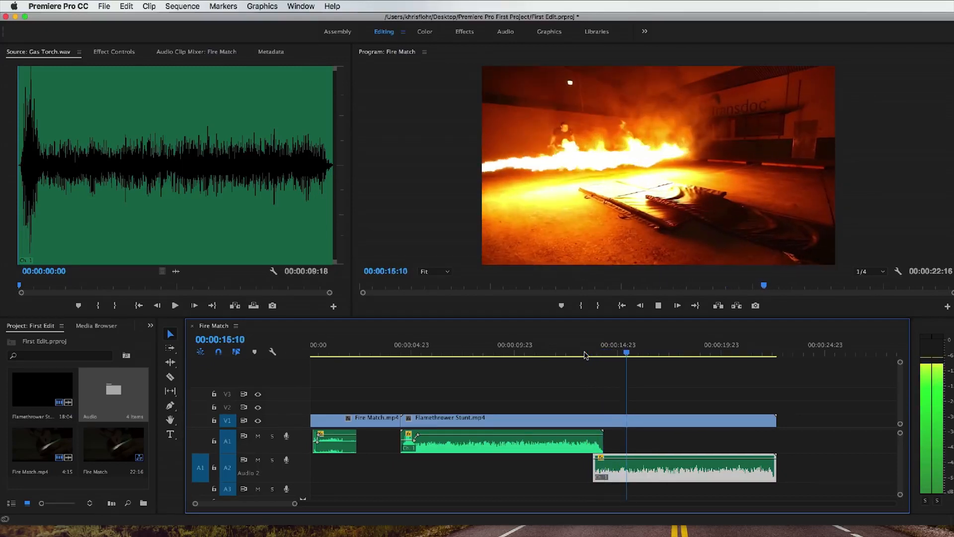
pyautogui.press('space')
pyautogui.click(580, 353)
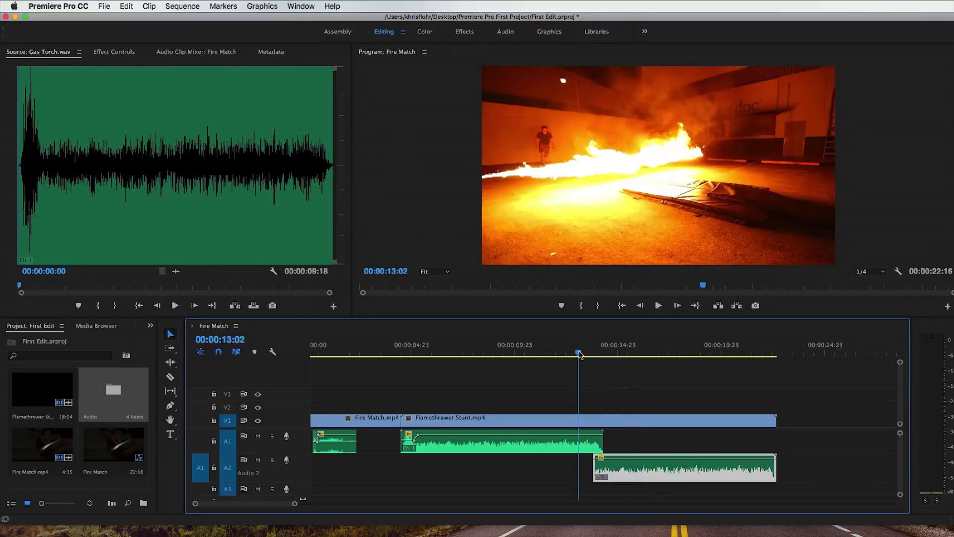
pyautogui.press('space')
pyautogui.press('space')
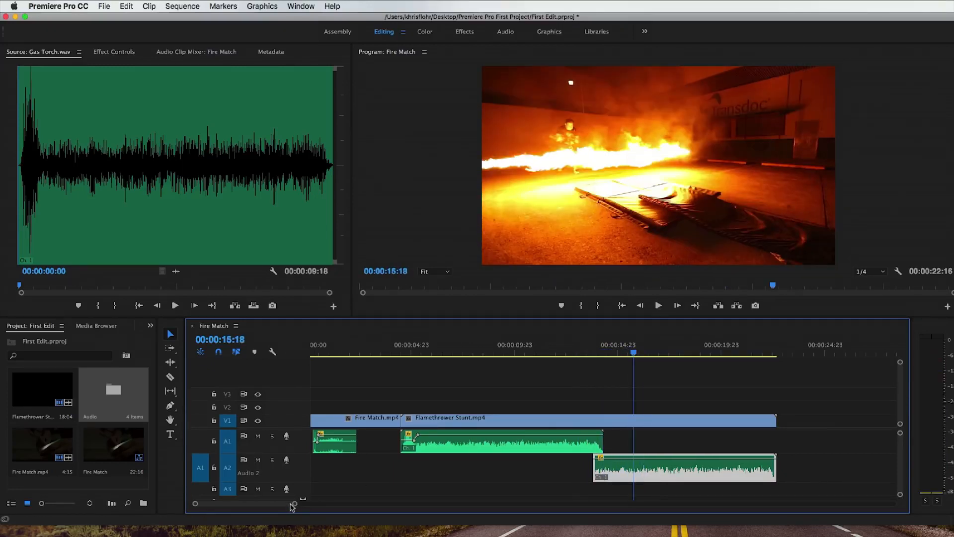
# Step: Keyframe a volume fade-in on the A2 Gas Torch clip, from its start to the end of the A1 clip
pyautogui.moveTo(295, 505); pyautogui.dragTo(272, 506)
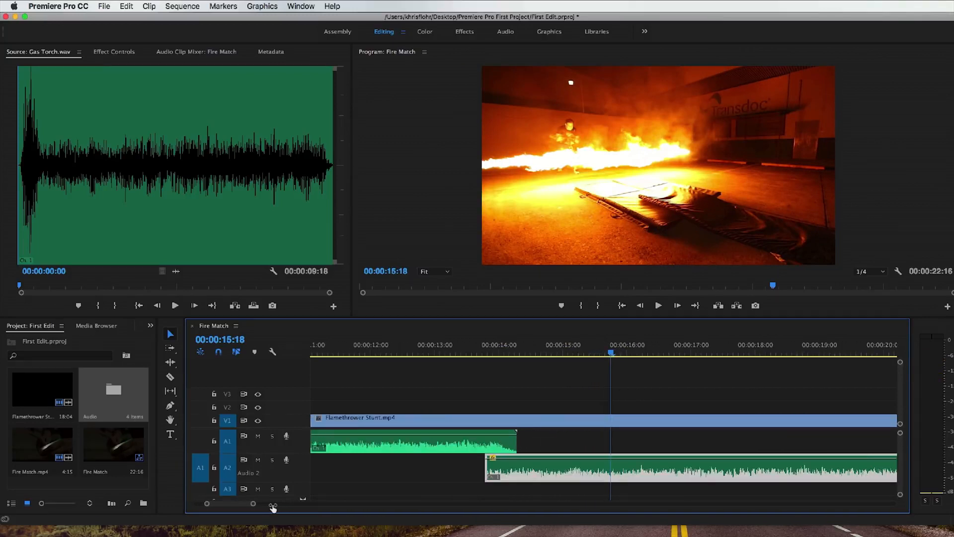
pyautogui.keyDown('super'); pyautogui.click(517, 458); pyautogui.keyUp('super')
pyautogui.keyDown('super'); pyautogui.click(490, 458); pyautogui.keyUp('super')
pyautogui.moveTo(489, 459); pyautogui.dragTo(490, 474)
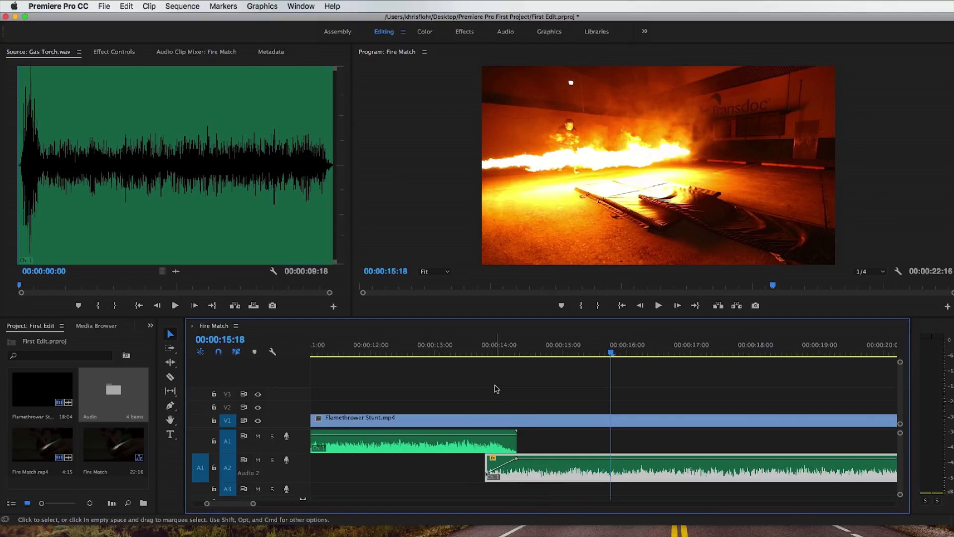
# Step: Play the sequence from just before the A2 clip's fade-in through to the fade to black
pyautogui.moveTo(482, 352); pyautogui.dragTo(464, 350)
pyautogui.press('space')
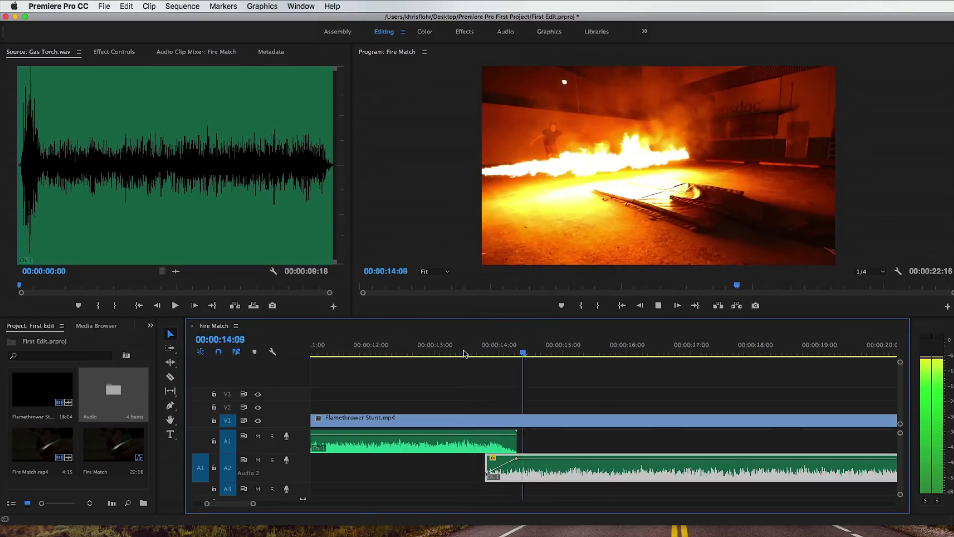
pyautogui.press('-')
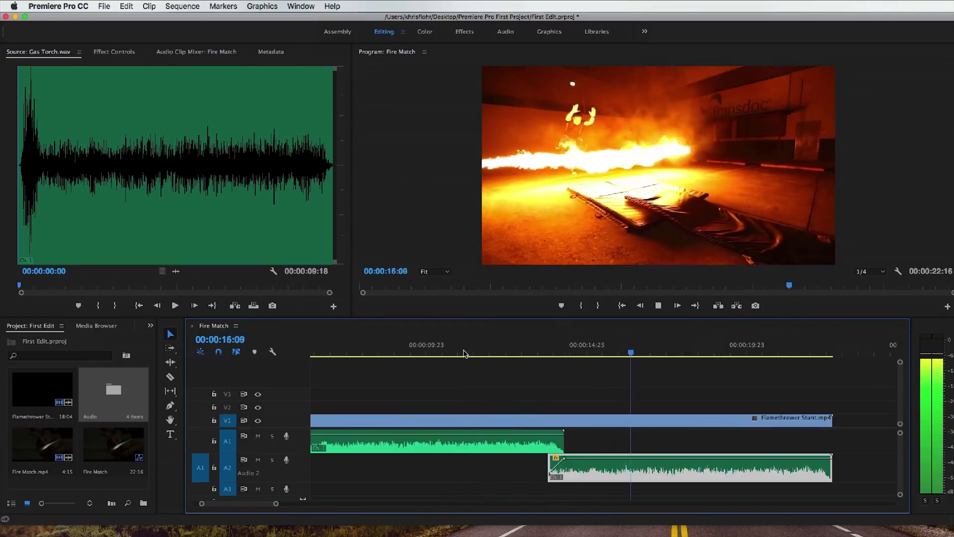
pyautogui.press('-')
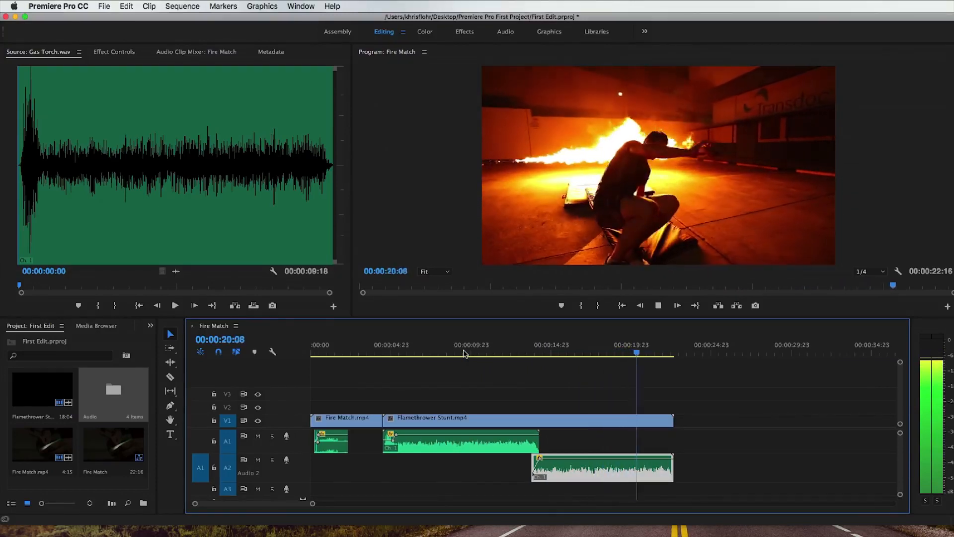
pyautogui.press('space')
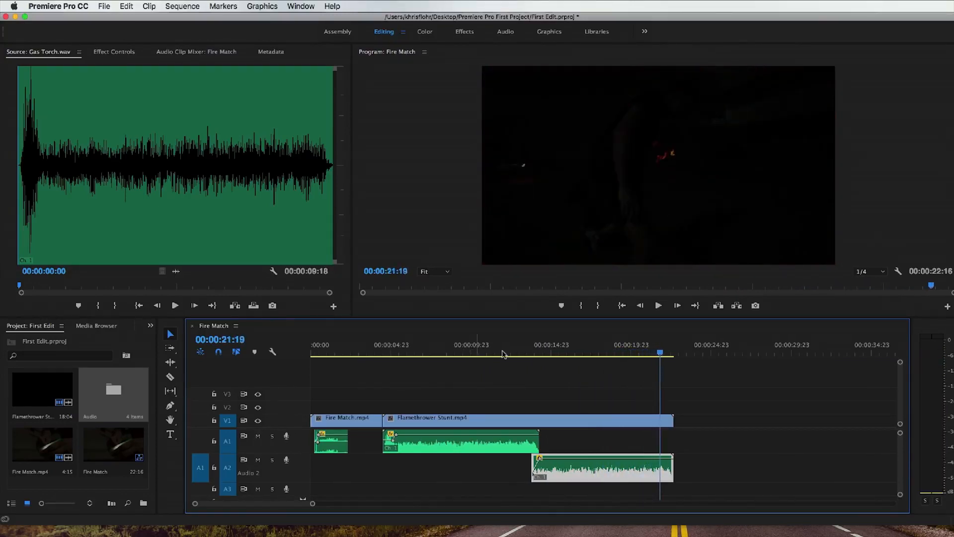
# Step: Replay the end of the flamethrower shot from about 00:00:20:00 to the fade to black
pyautogui.moveTo(663, 354); pyautogui.dragTo(633, 354)
pyautogui.press('space')
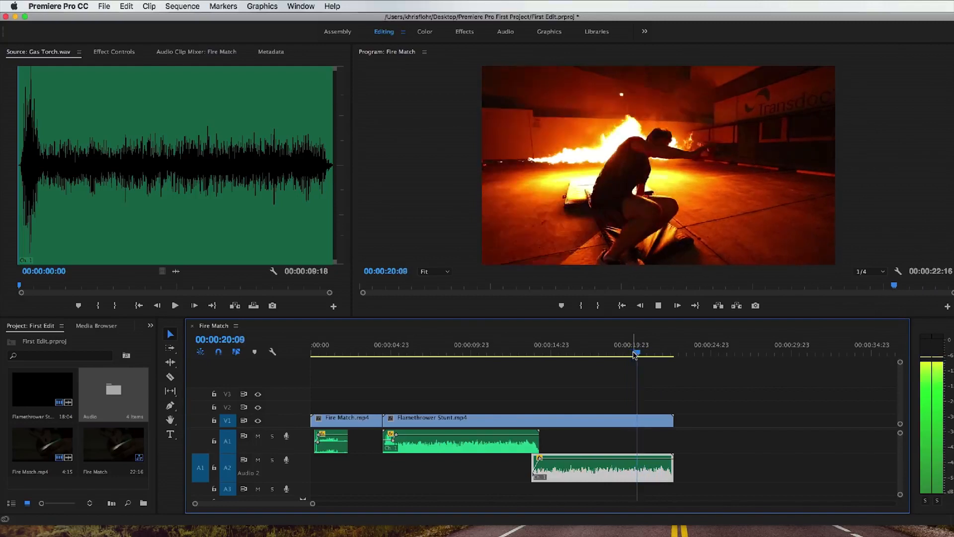
pyautogui.press('space')
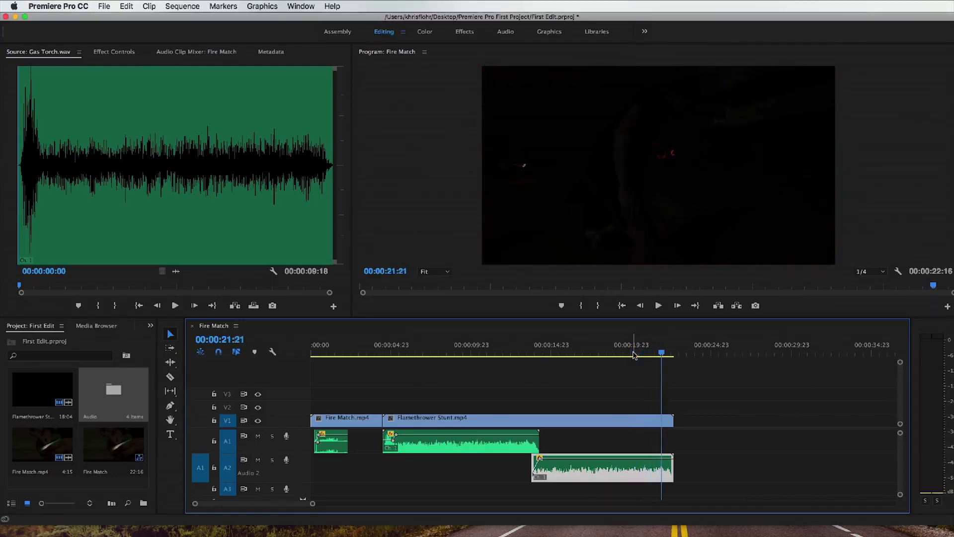
# Step: Keyframe the A2 Gas Torch volume to fade out by 00:00:21:15 and play the fade from about 00:00:20:00
pyautogui.moveTo(662, 354); pyautogui.dragTo(664, 354)
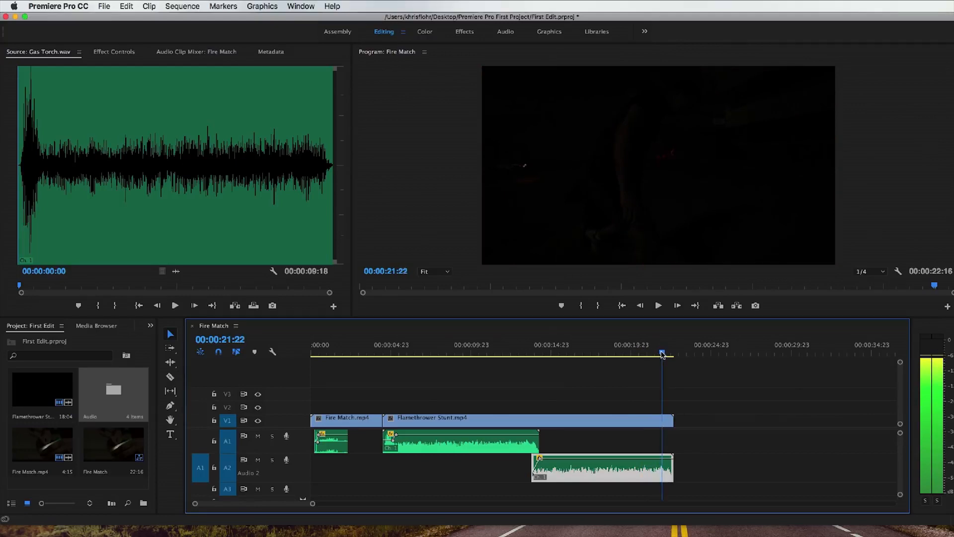
pyautogui.moveTo(660, 354)
pyautogui.mouseDown()
pyautogui.moveTo(640, 361)
pyautogui.moveTo(657, 358)
pyautogui.mouseUp()
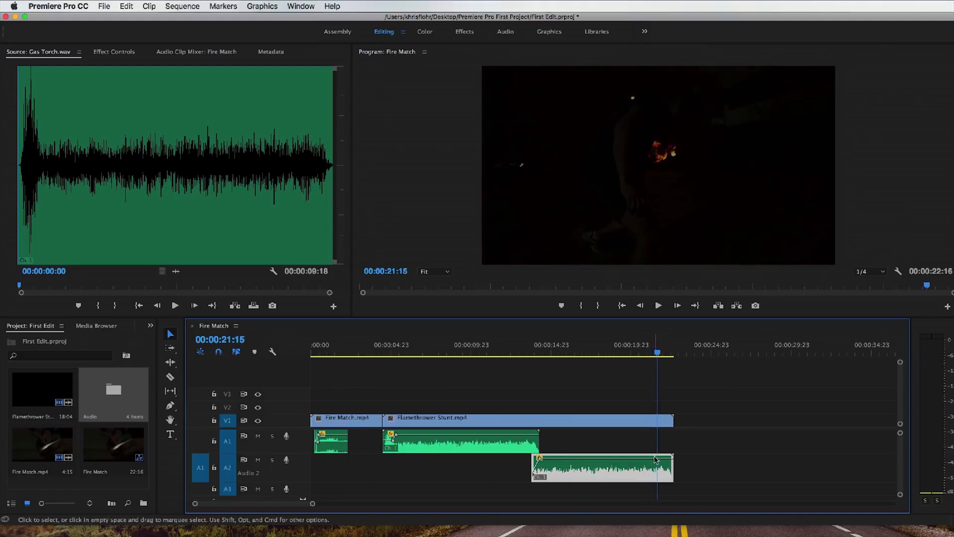
pyautogui.keyDown('super'); pyautogui.click(657, 458); pyautogui.keyUp('super')
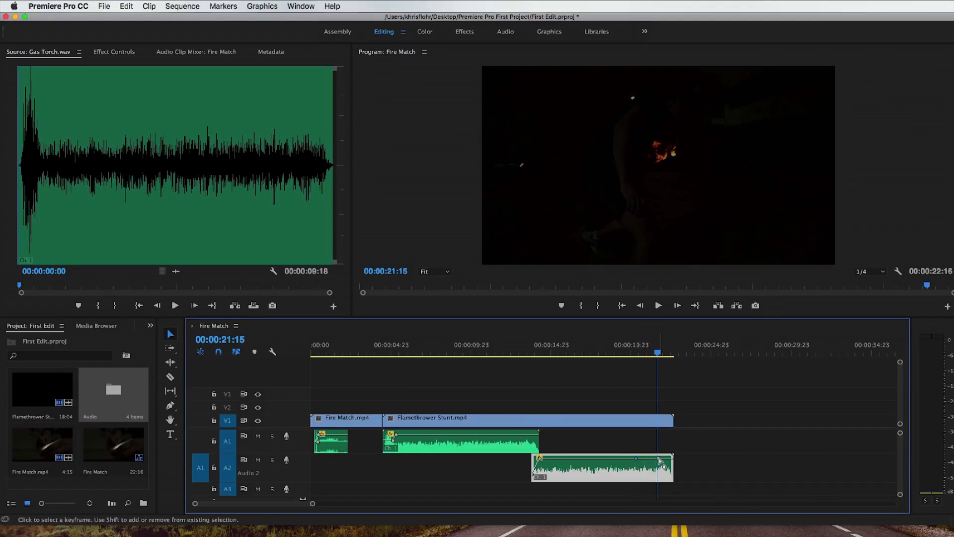
pyautogui.moveTo(658, 458); pyautogui.dragTo(658, 460)
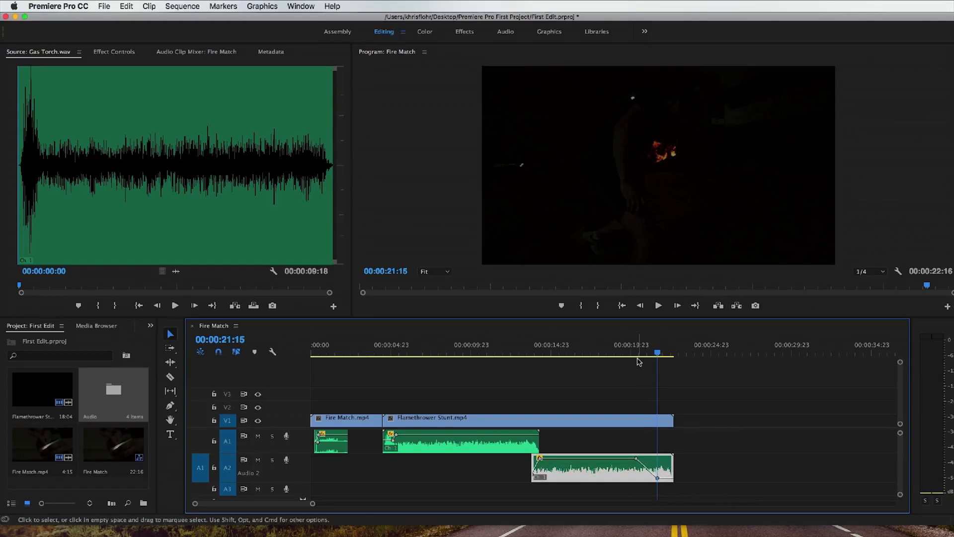
pyautogui.click(630, 352)
pyautogui.press('space')
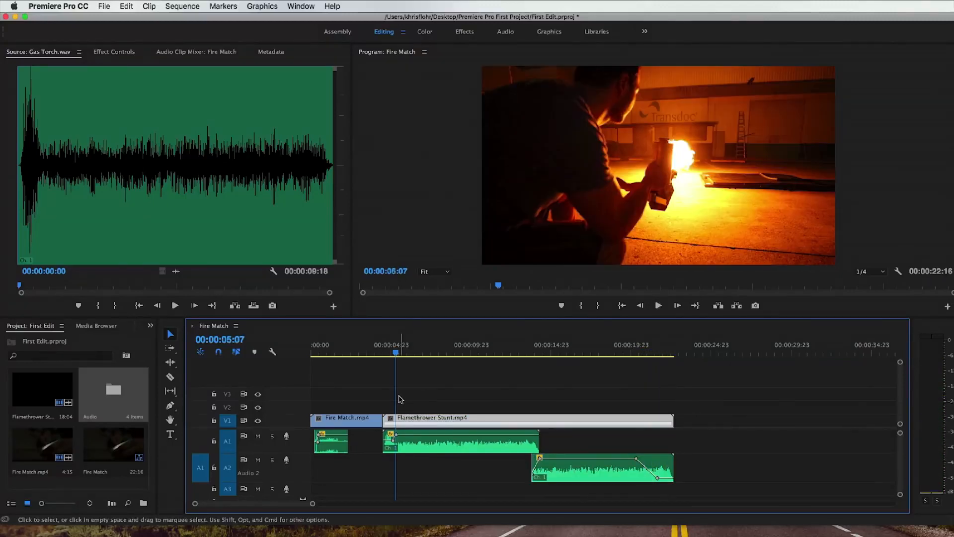
# Step: Turn on Reverse Speed for Flamethrower Stunt.mp4, keeping the speed at 100%
pyautogui.rightClick(438, 418)
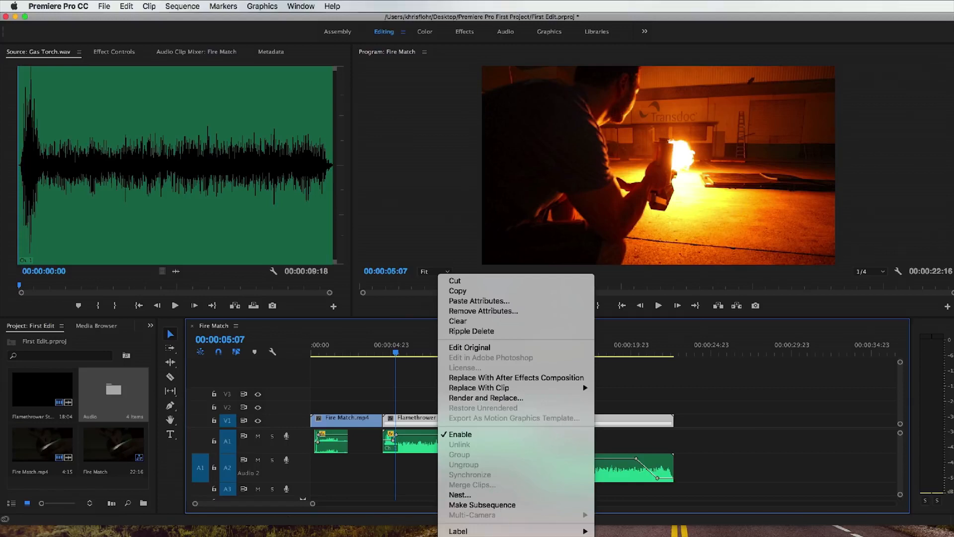
pyautogui.click(472, 536)
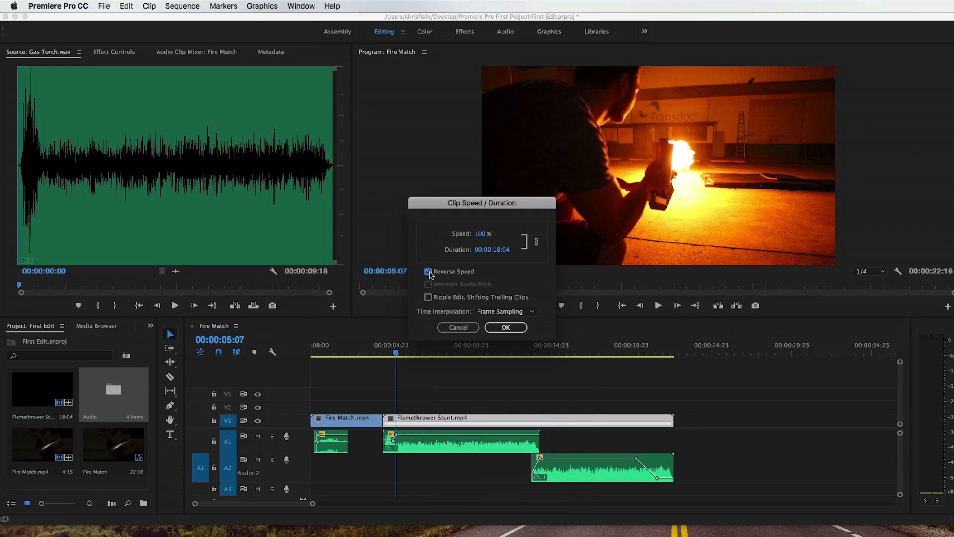
pyautogui.click(506, 328)
# Step: Play the reversed Flamethrower Stunt.mp4 from near its start and scrub ahead to 00:00:14:09
pyautogui.press('space')
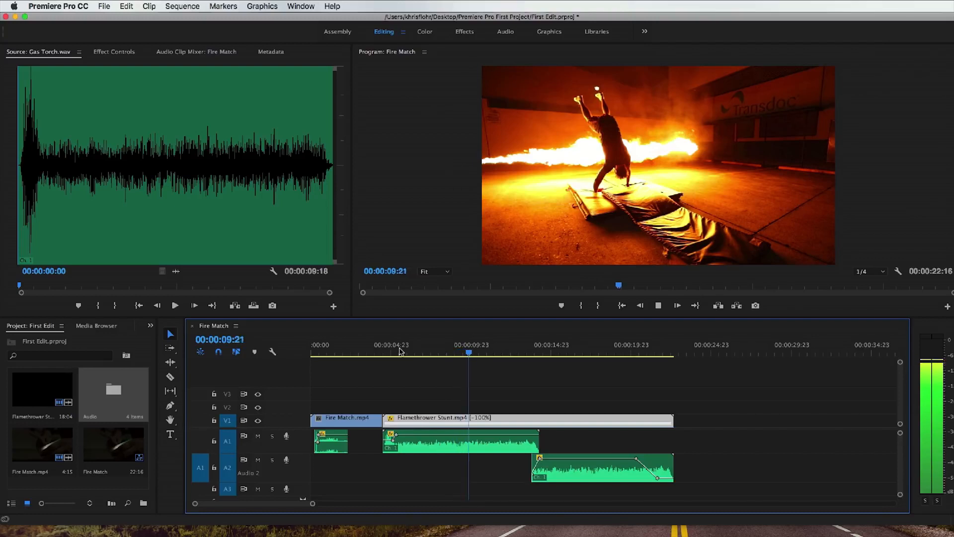
pyautogui.press('space')
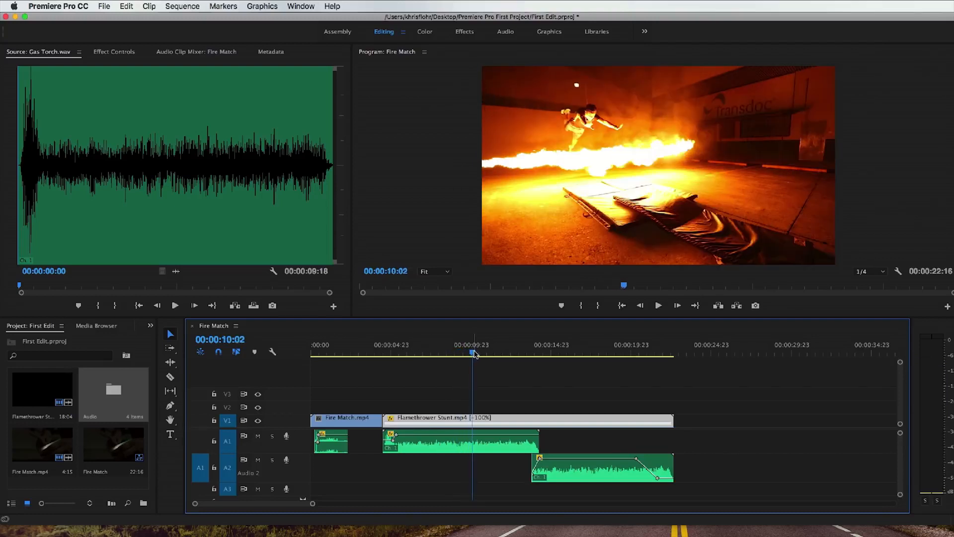
pyautogui.moveTo(472, 353); pyautogui.dragTo(544, 354)
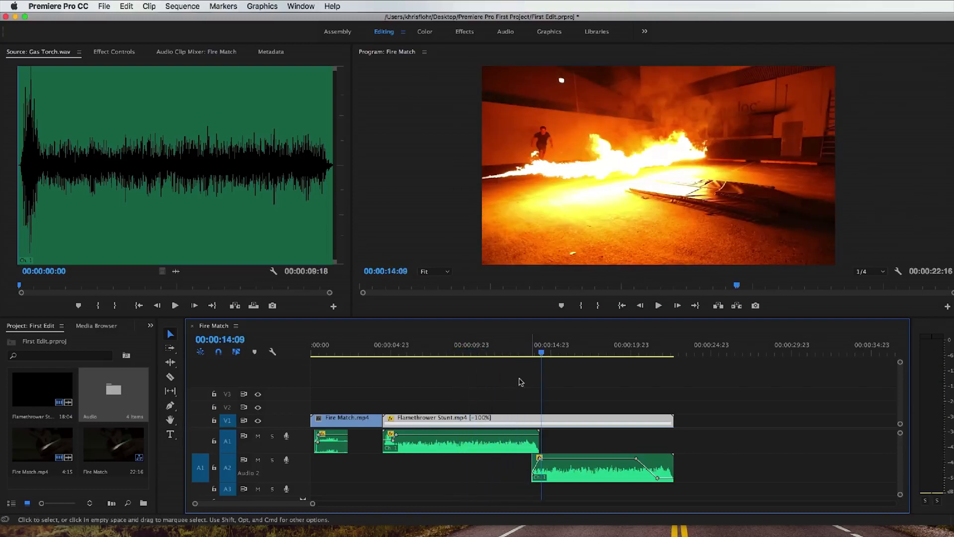
# Step: Turn off Reverse Speed for Flamethrower Stunt.mp4 and set its speed to 350%
pyautogui.rightClick(495, 416)
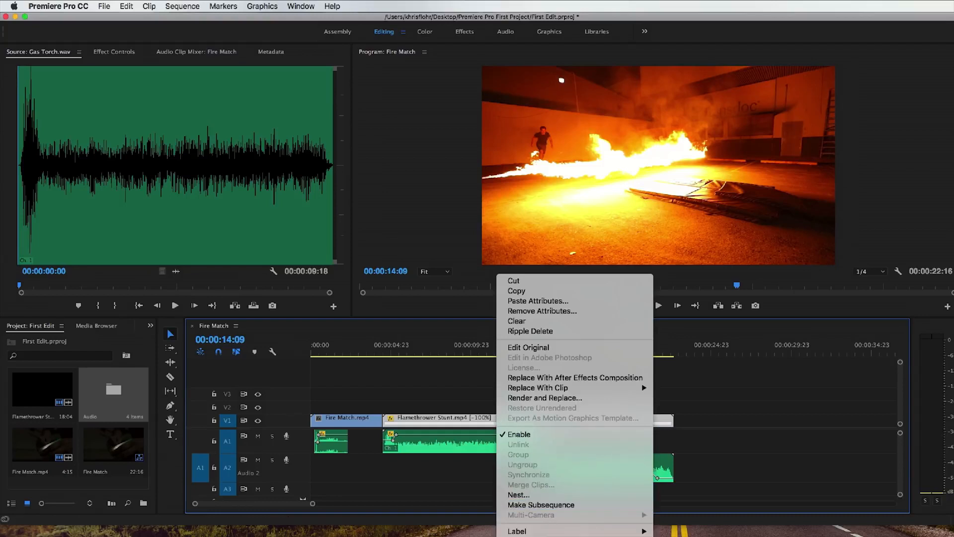
pyautogui.click(561, 536)
pyautogui.click(430, 273)
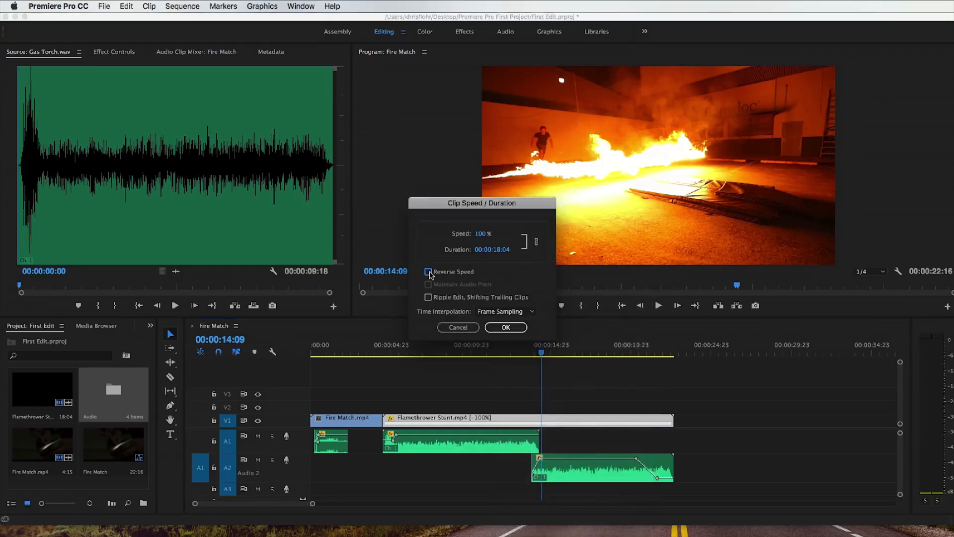
pyautogui.click(480, 238)
pyautogui.write('3')
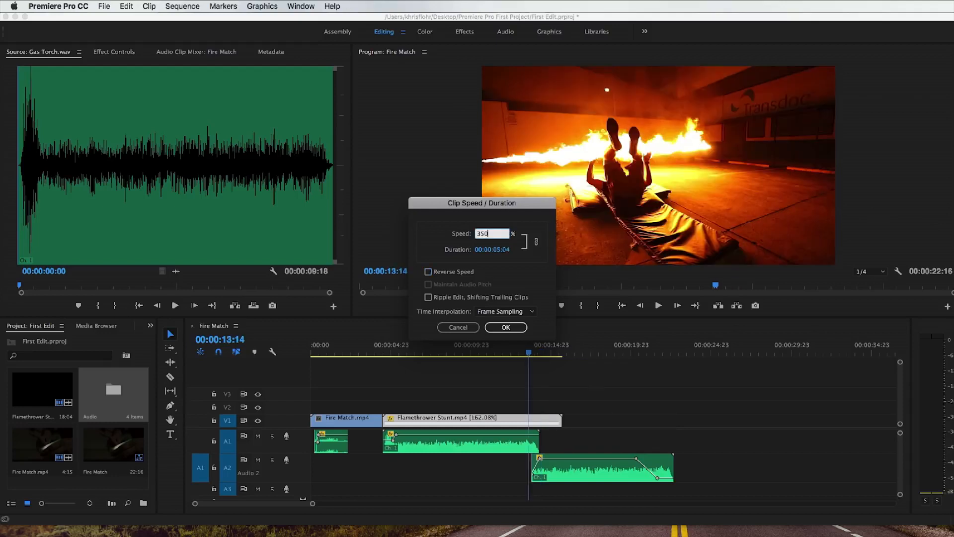
pyautogui.write('50')
pyautogui.click(506, 327)
# Step: Play the sped-up Flamethrower Stunt.mp4 from its start until just past its end
pyautogui.click(384, 346)
pyautogui.press('space')
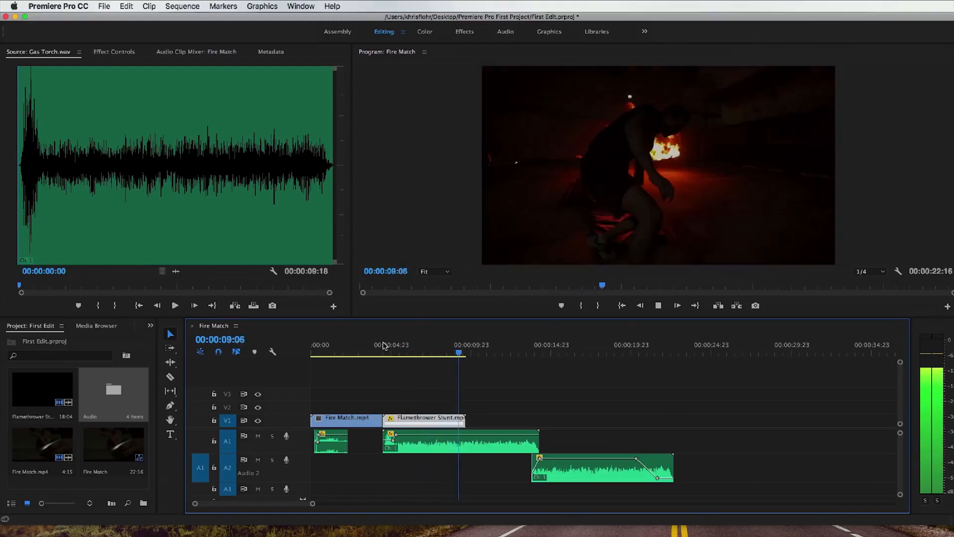
pyautogui.press('space')
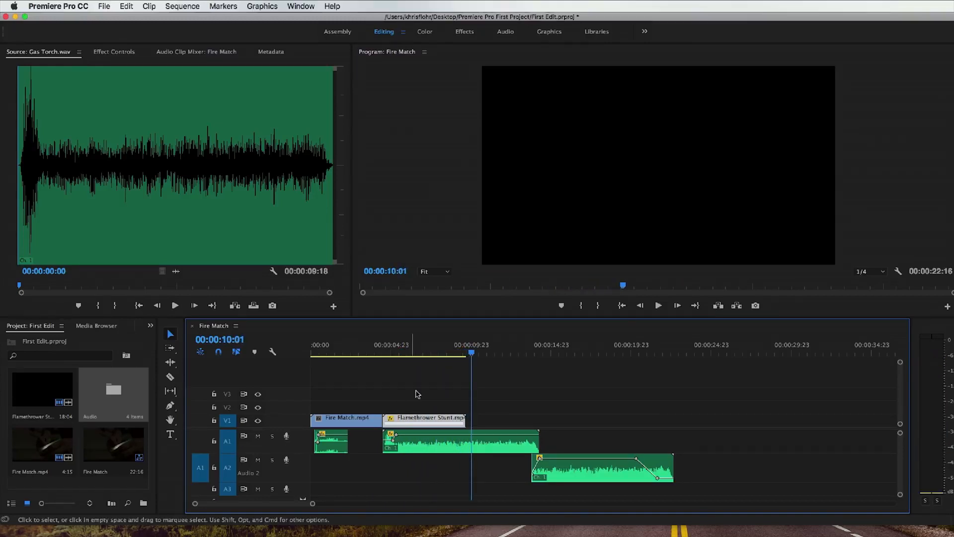
# Step: Set the speed of Flamethrower Stunt.mp4 back to 100%
pyautogui.rightClick(424, 417)
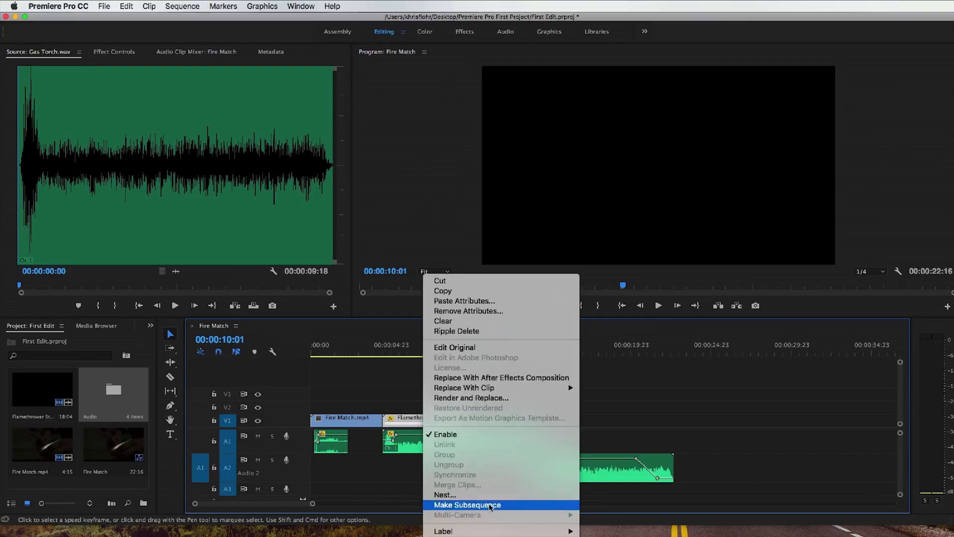
pyautogui.click(517, 536)
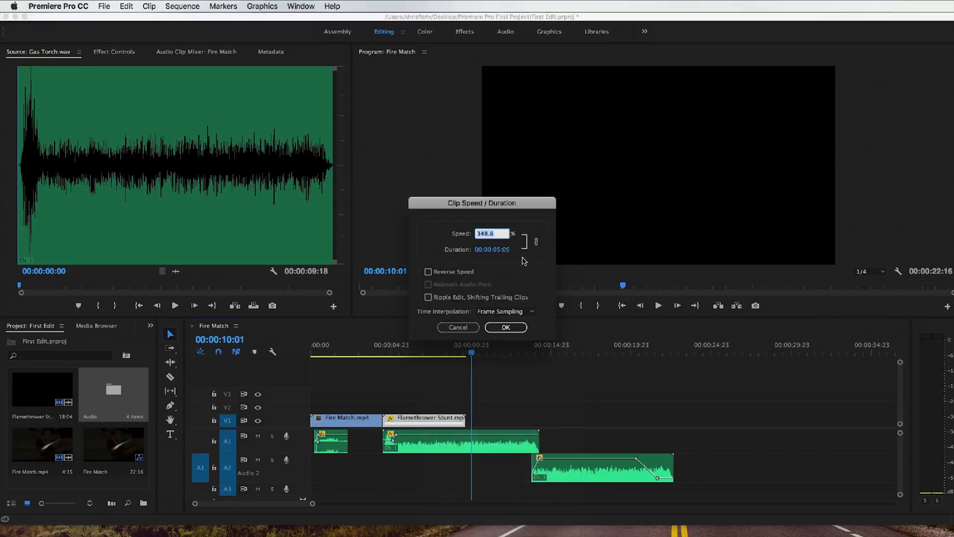
pyautogui.write('100')
pyautogui.click(515, 328)
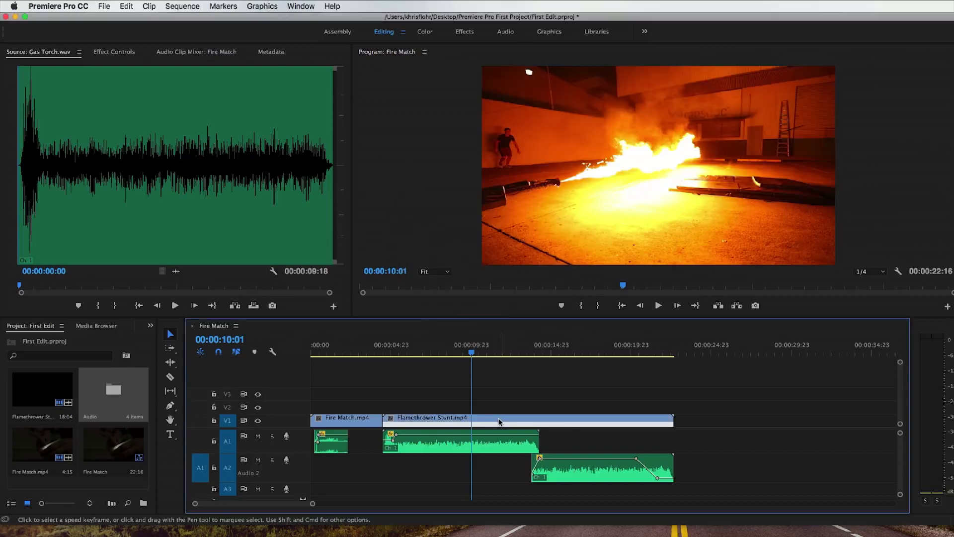
# Step: Open Flamethrower Stunt.mp4 in the Color workspace, try a white balance Temperature change and undo it
pyautogui.click(500, 421)
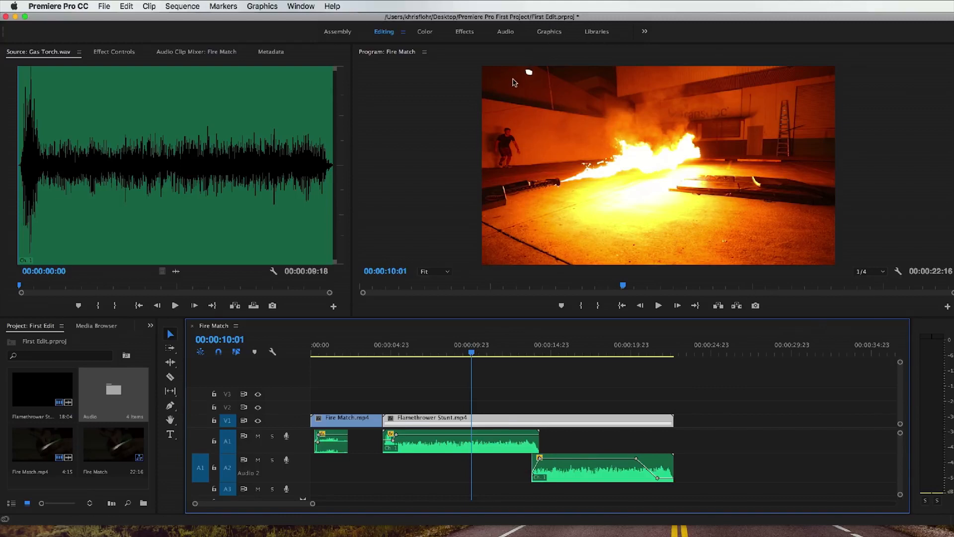
pyautogui.click(425, 32)
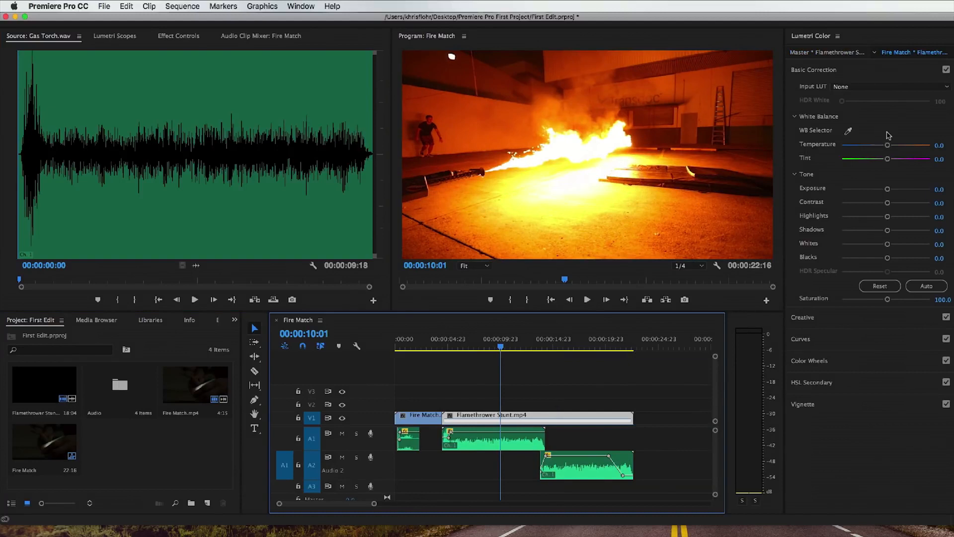
pyautogui.moveTo(887, 145)
pyautogui.mouseDown()
pyautogui.moveTo(851, 150)
pyautogui.moveTo(908, 149)
pyautogui.moveTo(873, 150)
pyautogui.moveTo(893, 151)
pyautogui.mouseUp()
pyautogui.press('super+z')
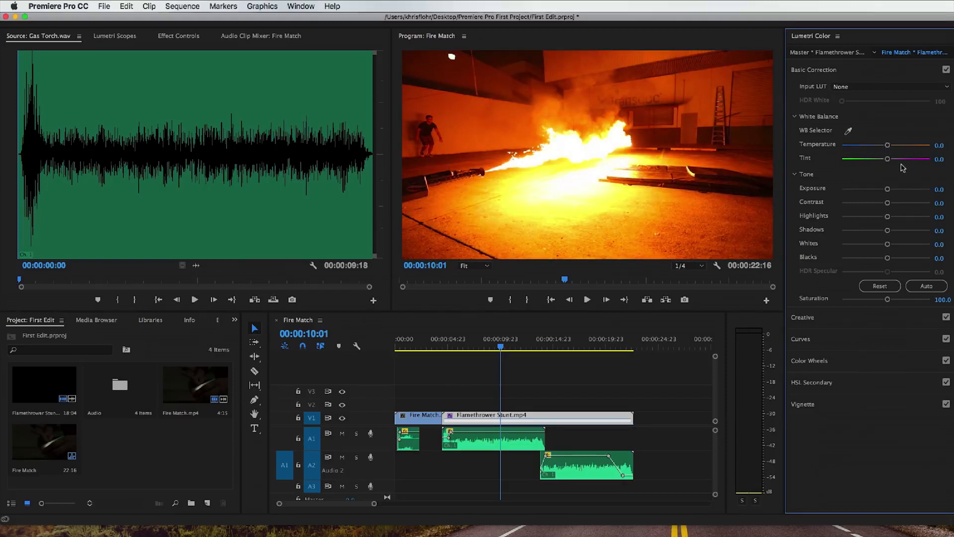
# Step: Try Exposure and other tone adjustments on Flamethrower Stunt.mp4, then reset them to their defaults
pyautogui.moveTo(888, 190); pyautogui.dragTo(836, 231)
pyautogui.doubleClick(865, 217)
pyautogui.doubleClick(836, 231)
# Step: Inspect the Creative looks and adjustments for Flamethrower Stunt.mp4 and try Faded Film, restoring it to 0
pyautogui.click(878, 71)
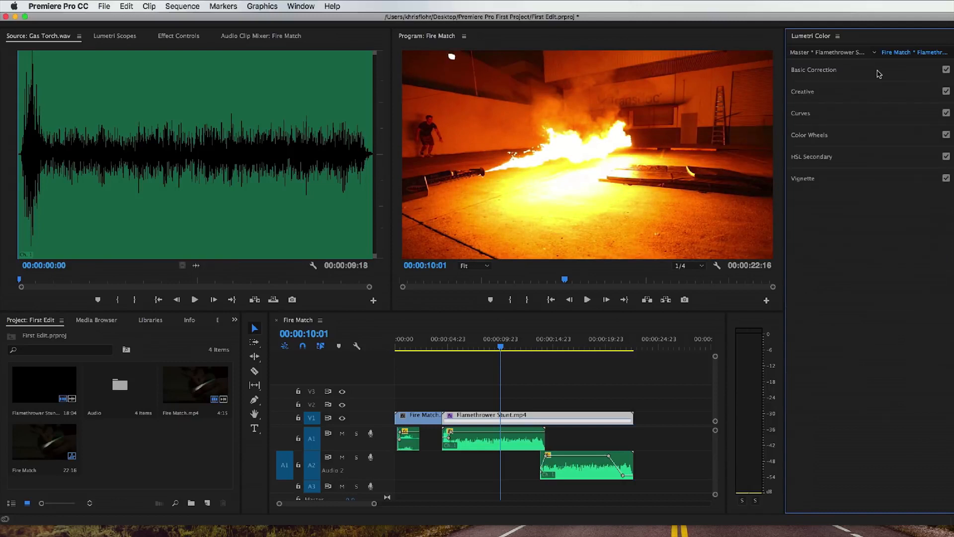
pyautogui.click(862, 97)
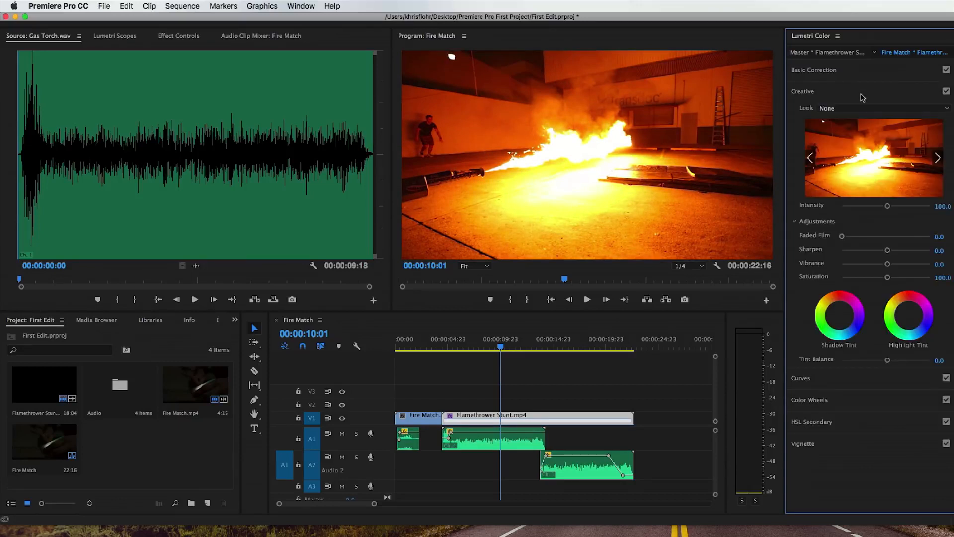
pyautogui.moveTo(844, 239)
pyautogui.mouseDown()
pyautogui.moveTo(897, 241)
pyautogui.moveTo(841, 242)
pyautogui.mouseUp()
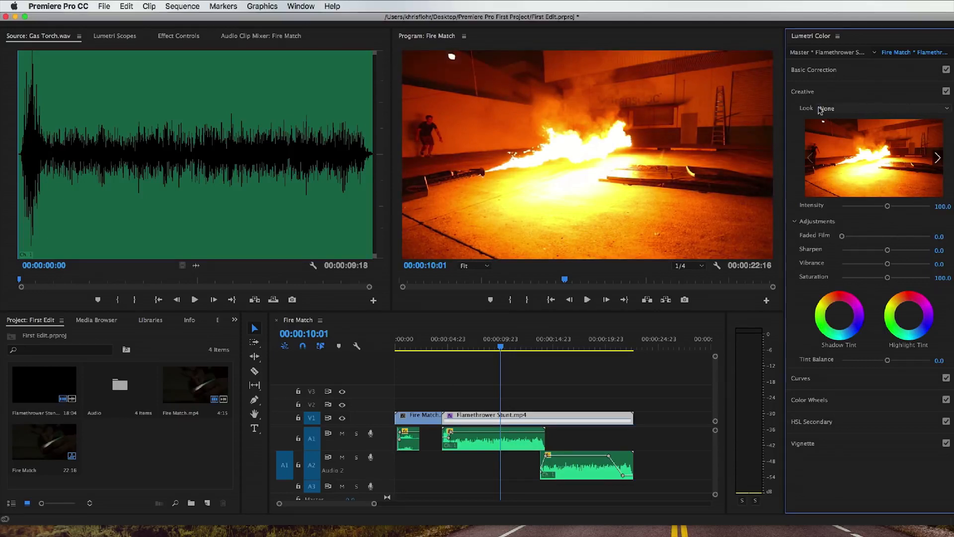
pyautogui.click(854, 90)
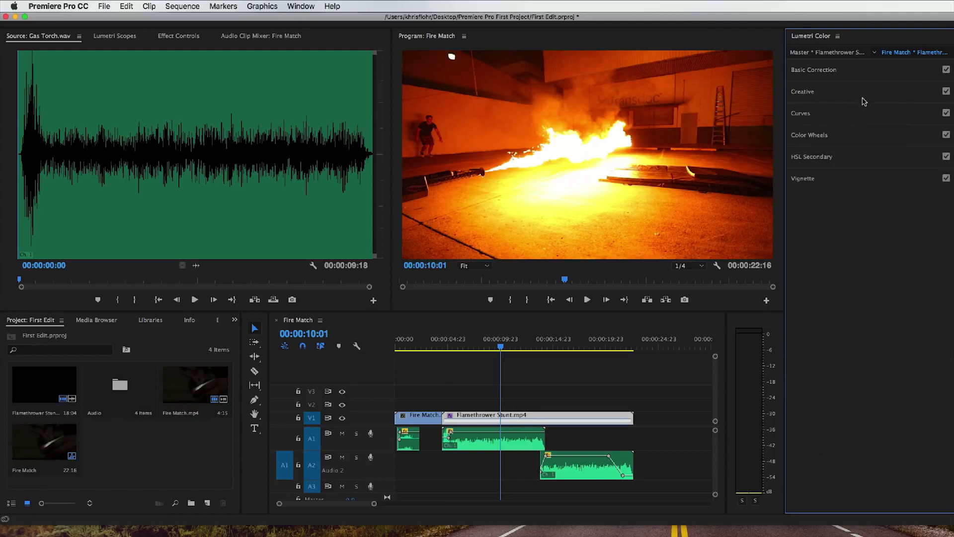
# Step: Try a dark vignette by lowering the Vignette Amount on Flamethrower Stunt.mp4, then reset it to 0
pyautogui.click(868, 180)
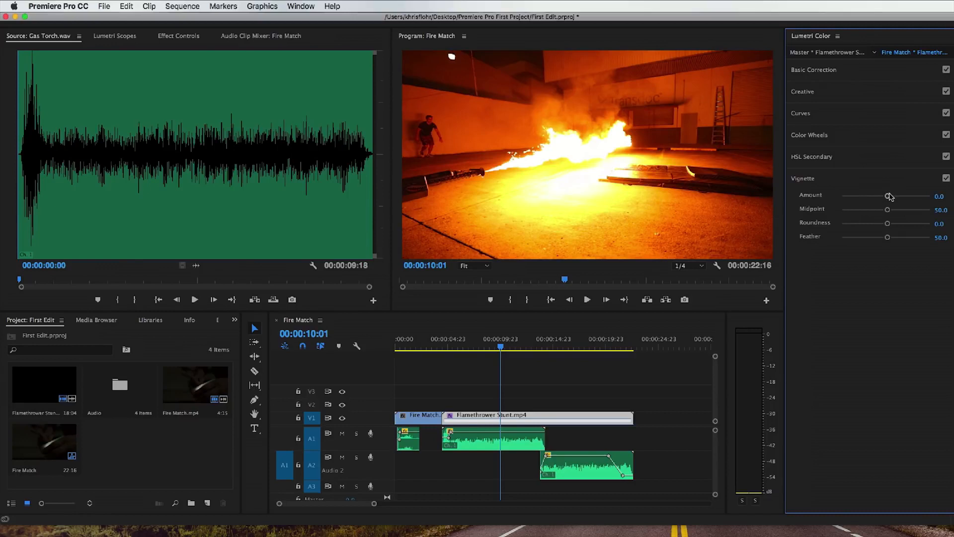
pyautogui.moveTo(888, 198); pyautogui.dragTo(854, 198)
pyautogui.doubleClick(852, 196)
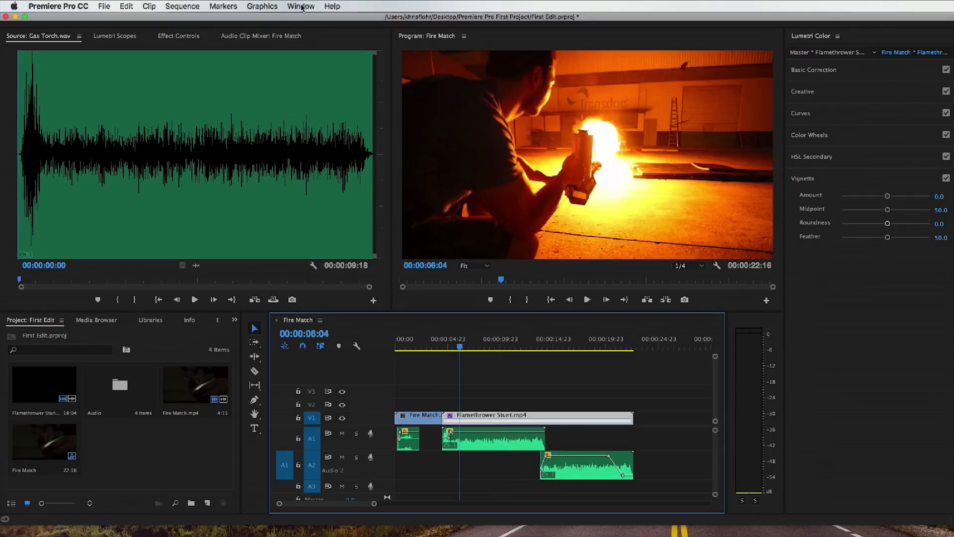
# Step: Switch back to the Editing workspace
pyautogui.click(301, 6)
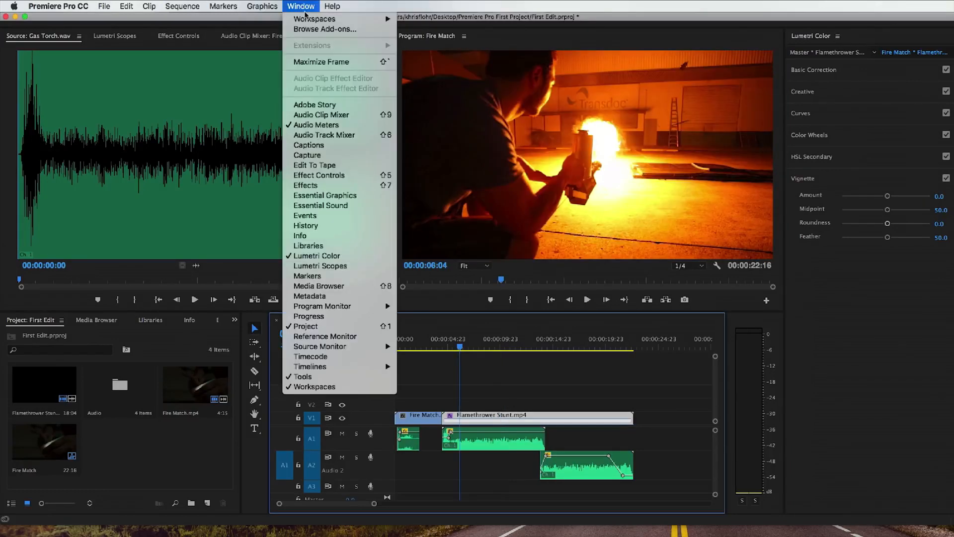
pyautogui.moveTo(309, 18)
pyautogui.click(441, 64)
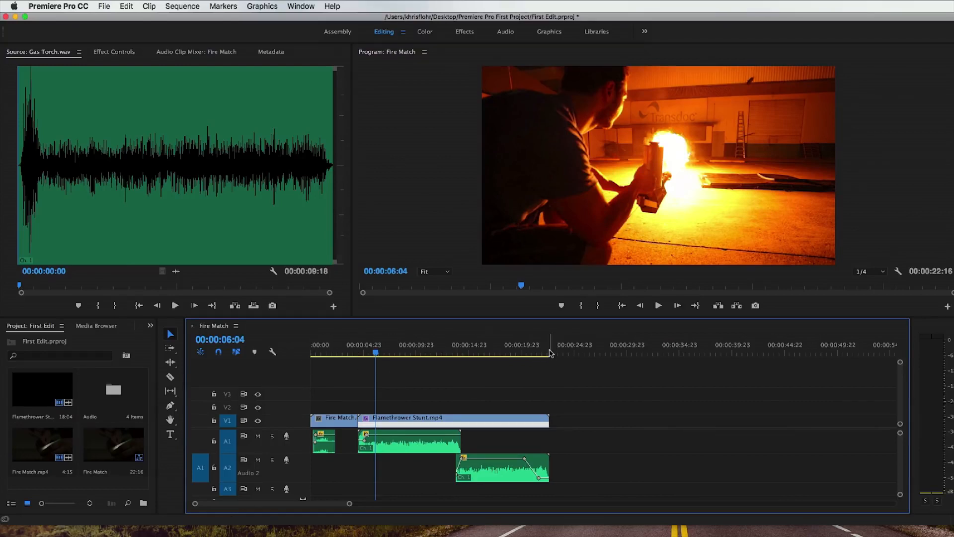
# Step: Render the previews for the whole Fire Match sequence and play the opening until 00:00:02:17
pyautogui.moveTo(553, 352); pyautogui.dragTo(557, 352)
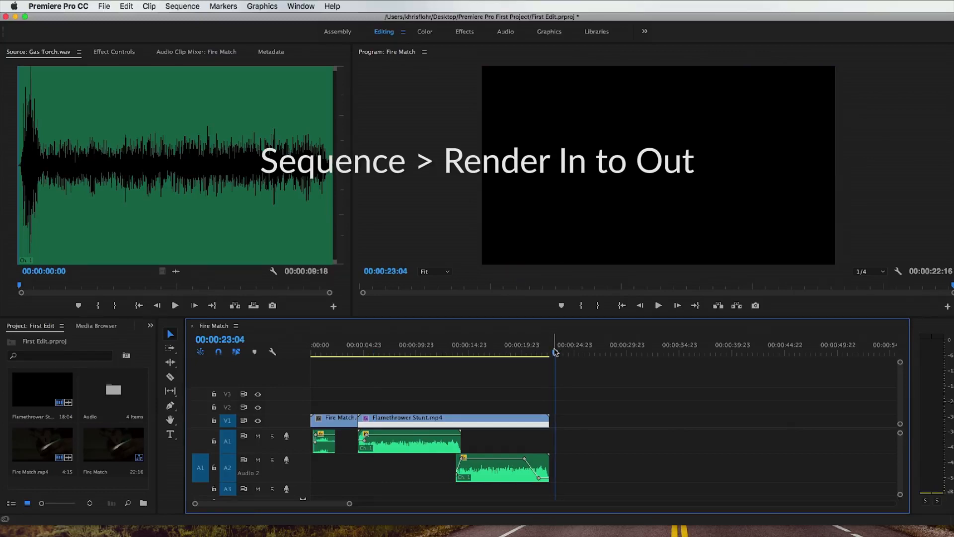
pyautogui.press('Return')
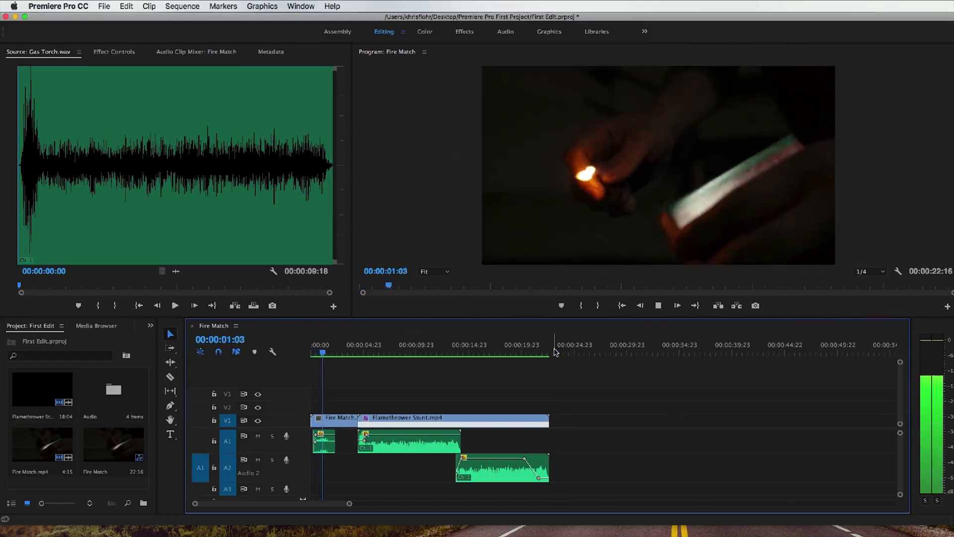
pyautogui.press('space')
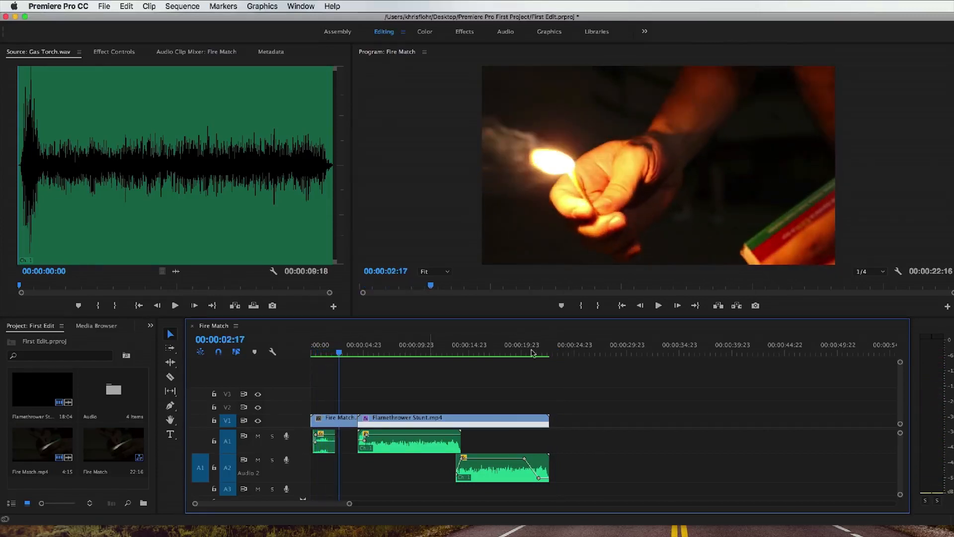
# Step: Set the Program Monitor playback resolution to Full and play the sequence from its start, stopping at 00:00:02:21
pyautogui.click(871, 272)
pyautogui.click(868, 278)
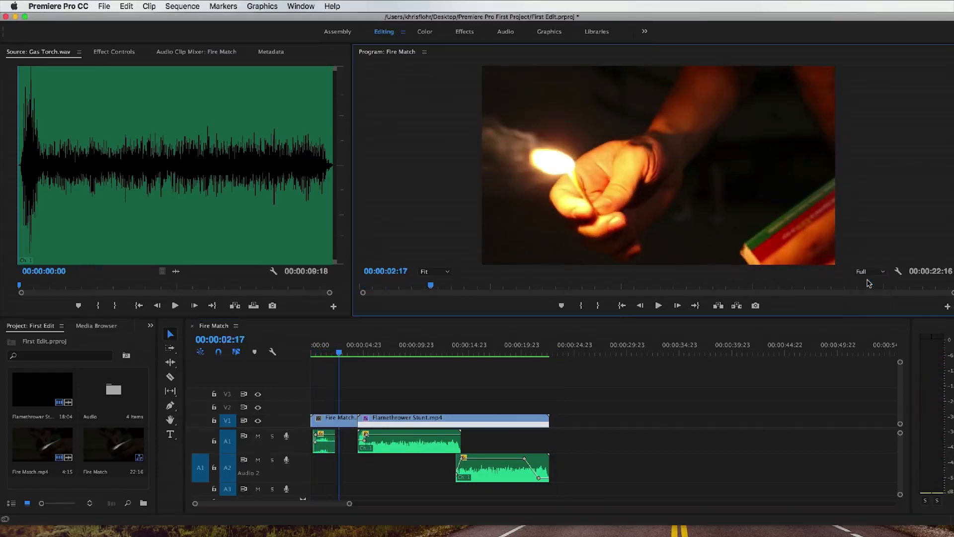
pyautogui.click(333, 352)
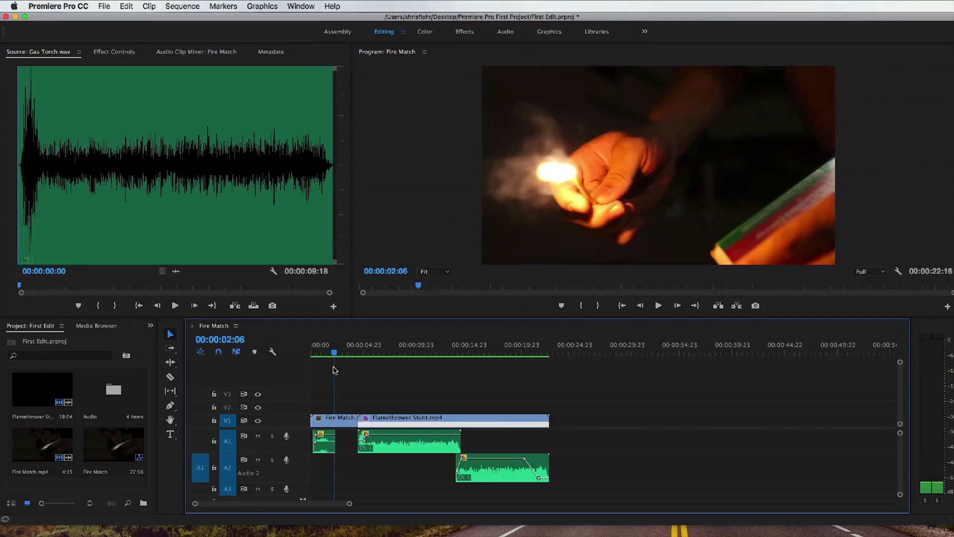
pyautogui.moveTo(333, 352); pyautogui.dragTo(308, 352)
pyautogui.press('space')
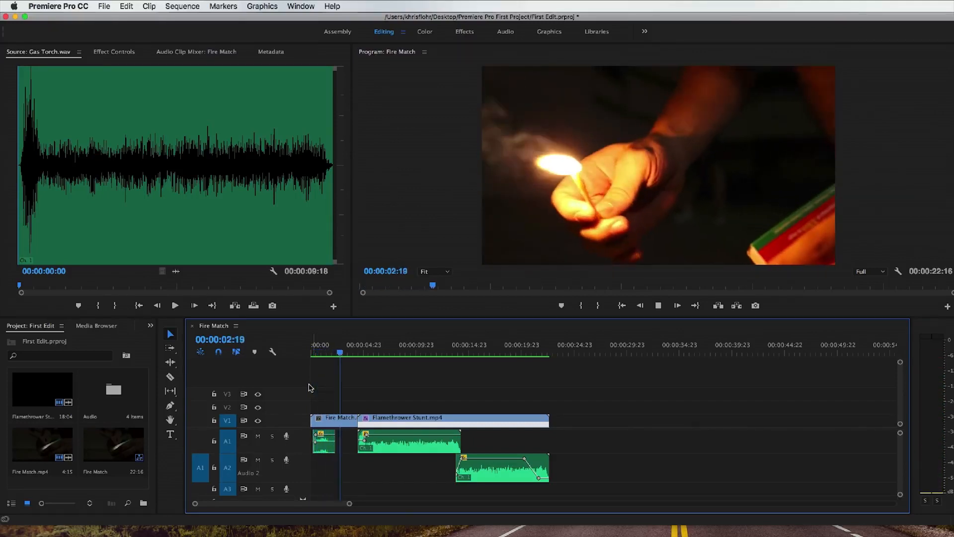
pyautogui.press('space')
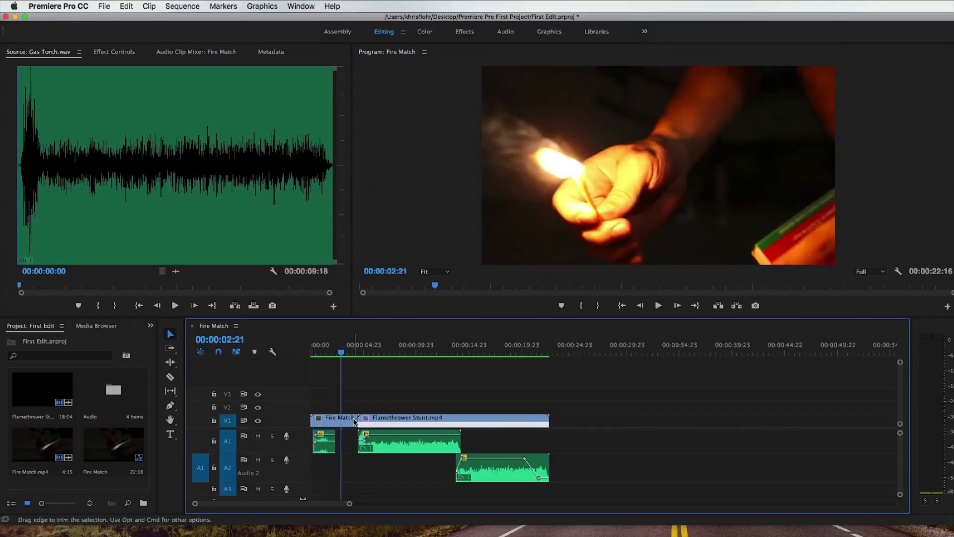
# Step: Trim the end of Fire Match.mp4 to 00:00:02:21 and ripple delete the gap before Flamethrower Stunt.mp4
pyautogui.moveTo(356, 420); pyautogui.dragTo(340, 423)
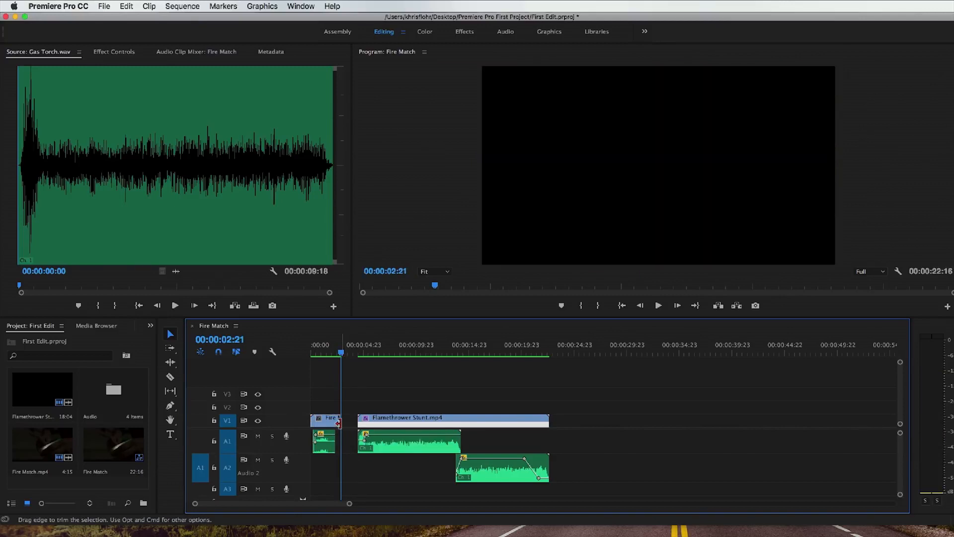
pyautogui.rightClick(347, 424)
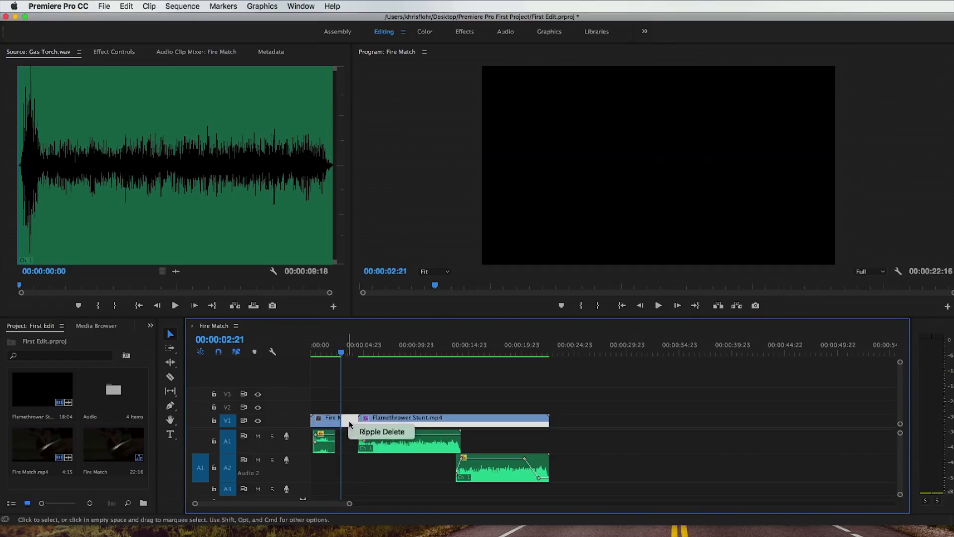
pyautogui.click(357, 432)
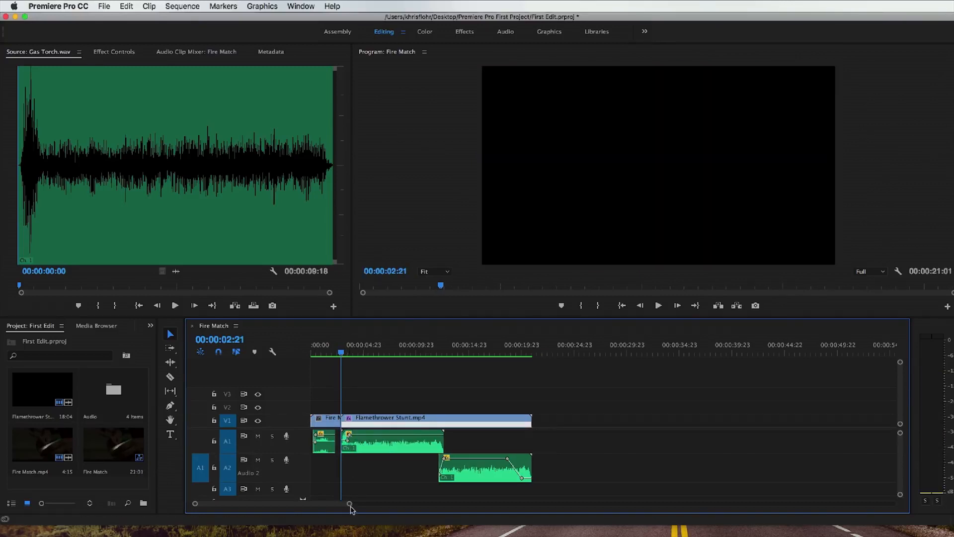
# Step: Examine the end of Fire Match.mp4 just before the cut to Flamethrower Stunt.mp4, around 00:00:02:14
pyautogui.moveTo(350, 503); pyautogui.dragTo(285, 507)
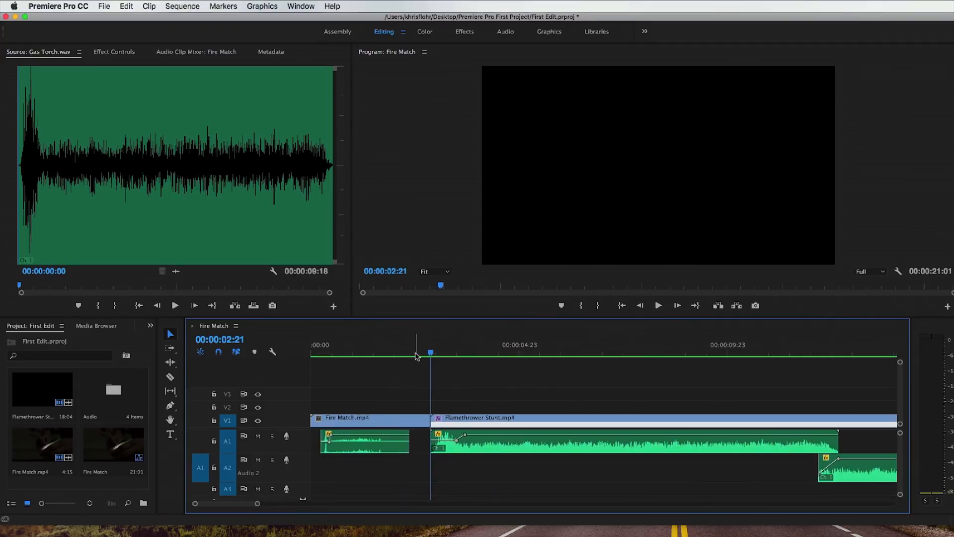
pyautogui.click(417, 393)
pyautogui.click(410, 353)
pyautogui.moveTo(411, 353)
pyautogui.mouseDown()
pyautogui.moveTo(374, 355)
pyautogui.moveTo(438, 355)
pyautogui.moveTo(419, 355)
pyautogui.mouseUp()
pyautogui.press('space')
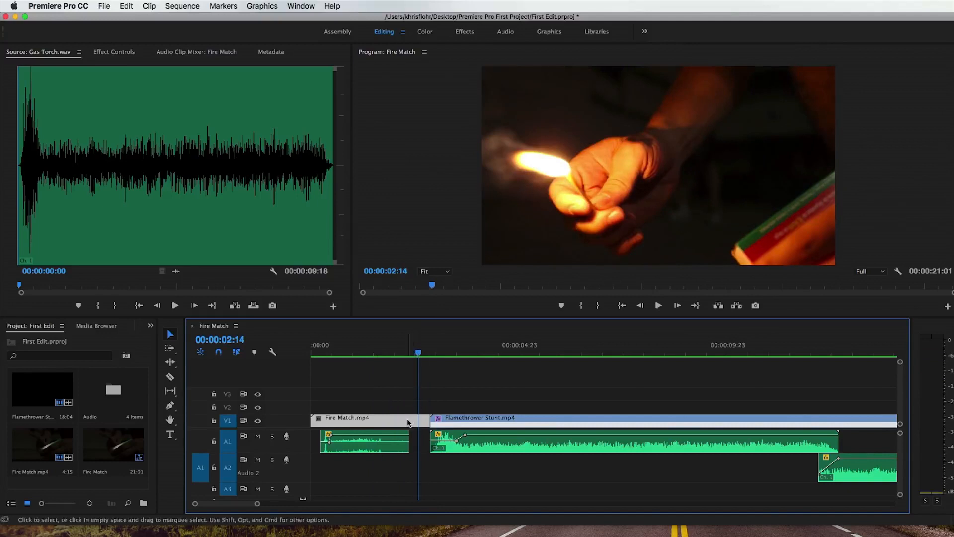
# Step: Find the Dip to Black dissolve among the video transitions and apply it to the start of Flamethrower Stunt.mp4
pyautogui.click(151, 327)
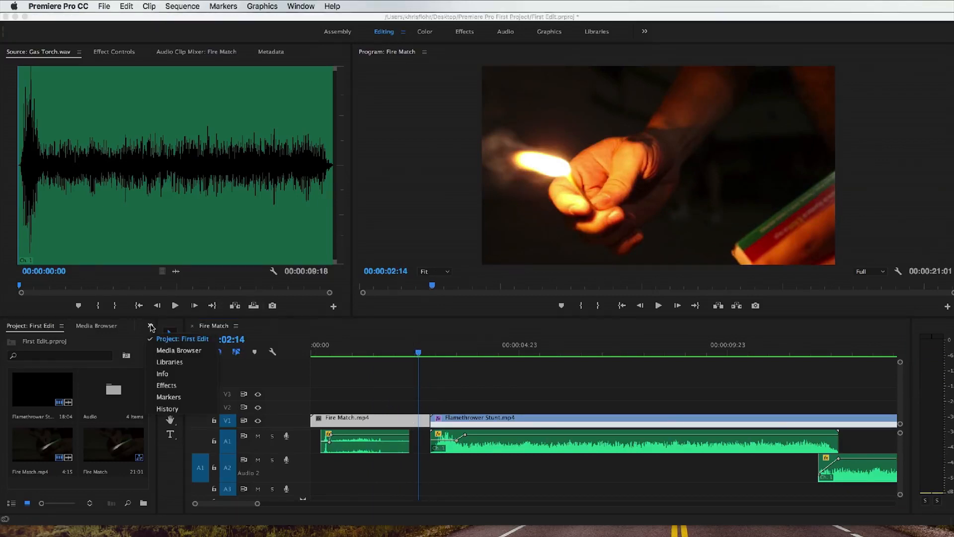
pyautogui.click(168, 385)
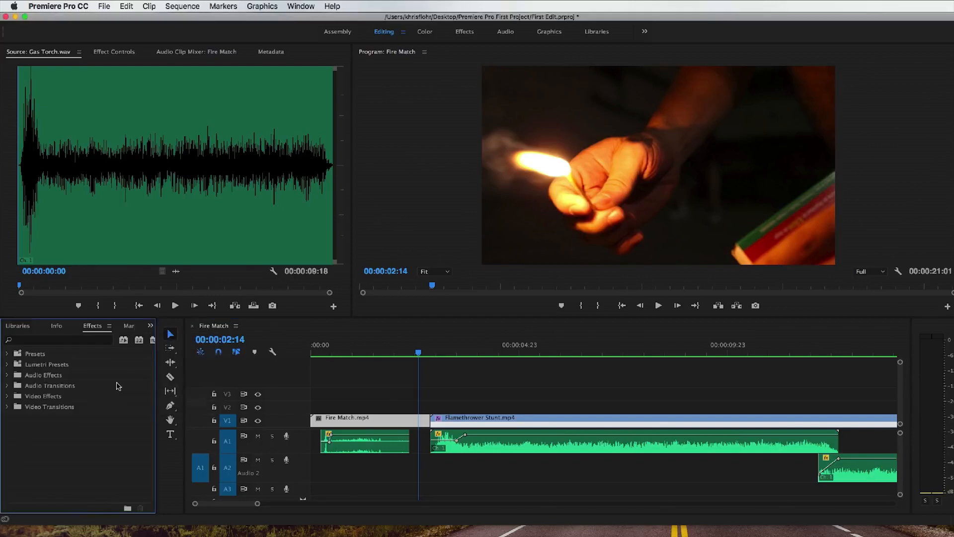
pyautogui.click(8, 407)
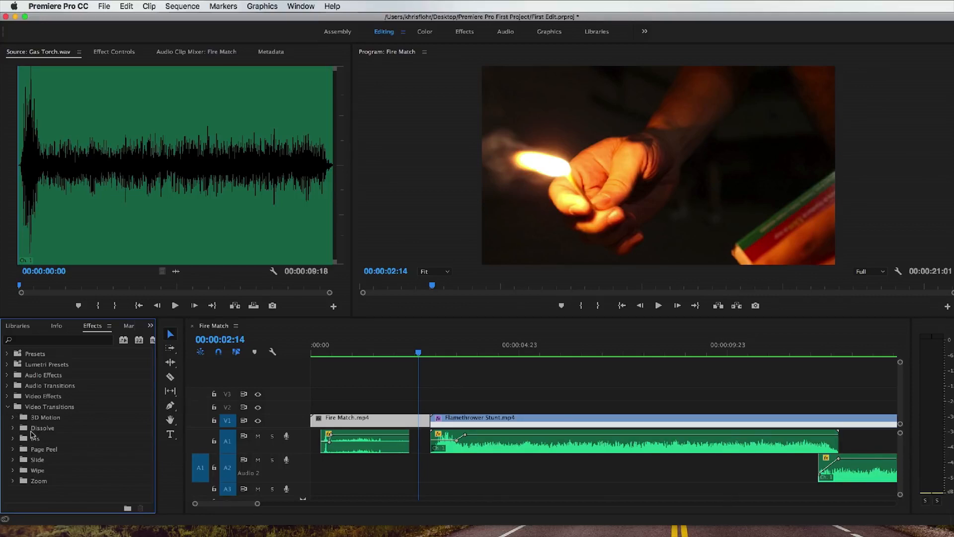
pyautogui.click(13, 428)
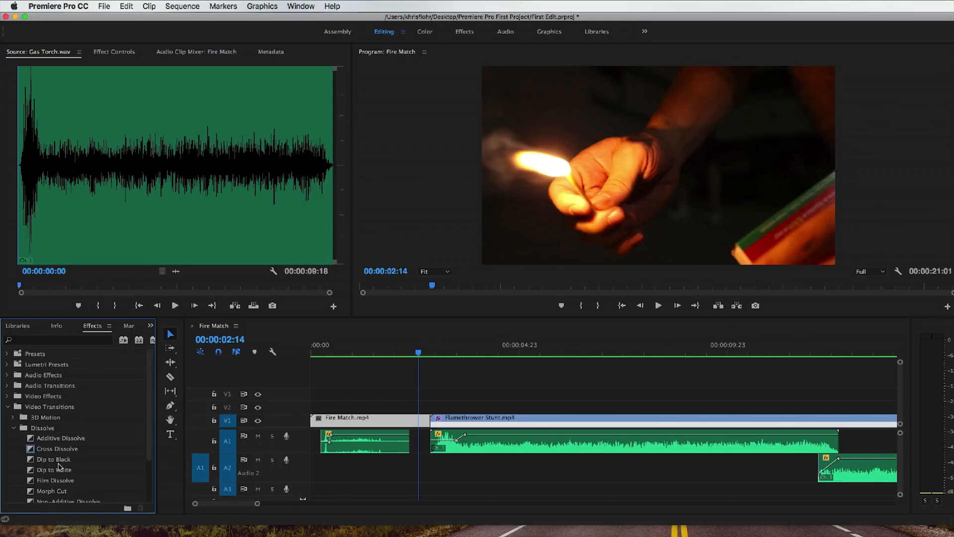
pyautogui.click(58, 461)
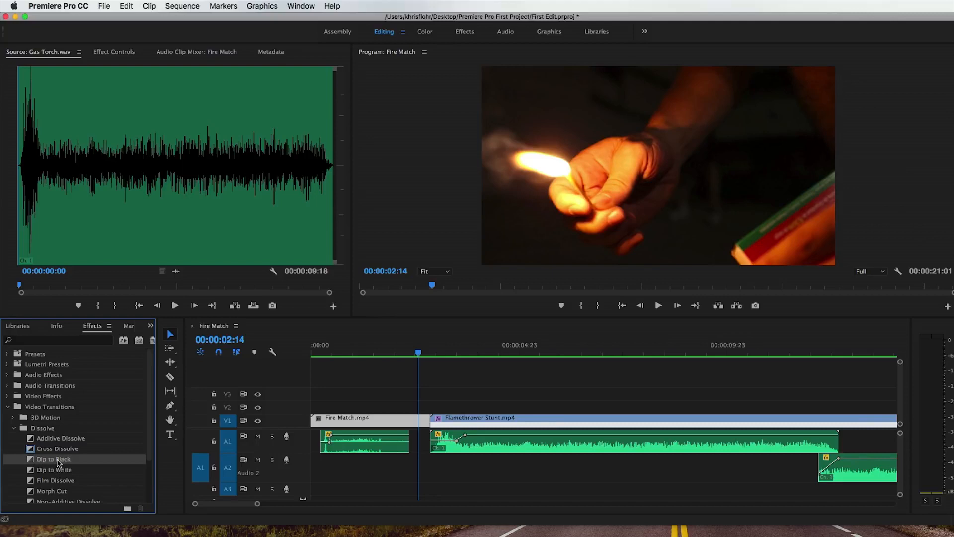
pyautogui.moveTo(58, 461); pyautogui.dragTo(440, 425)
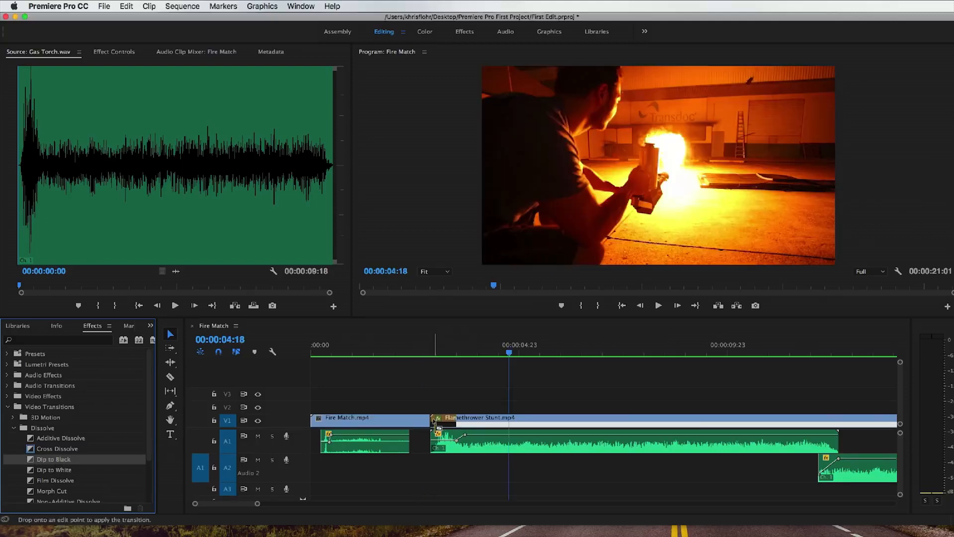
# Step: Play the dip to black across the cut between the two clips twice, stopping at 00:00:04:07
pyautogui.click(428, 352)
pyautogui.press('space')
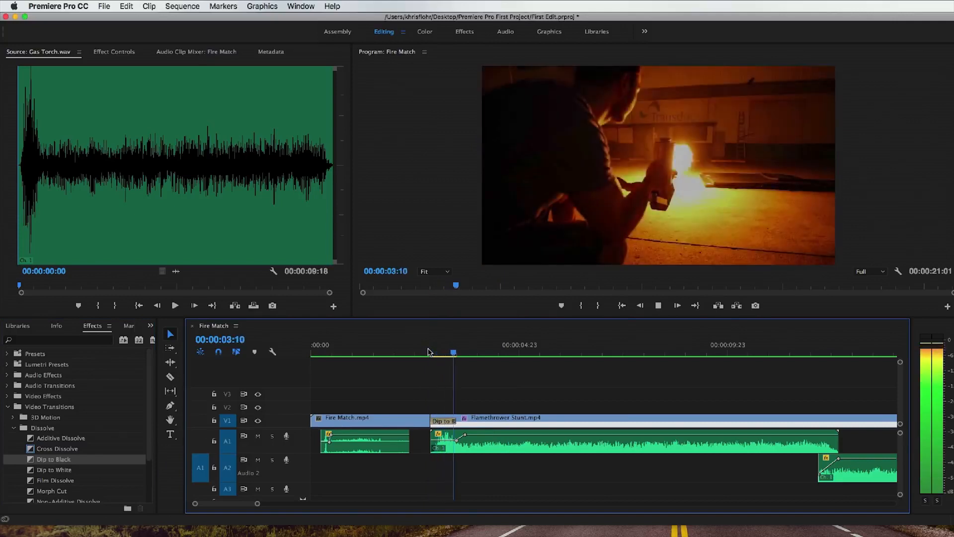
pyautogui.click(428, 352)
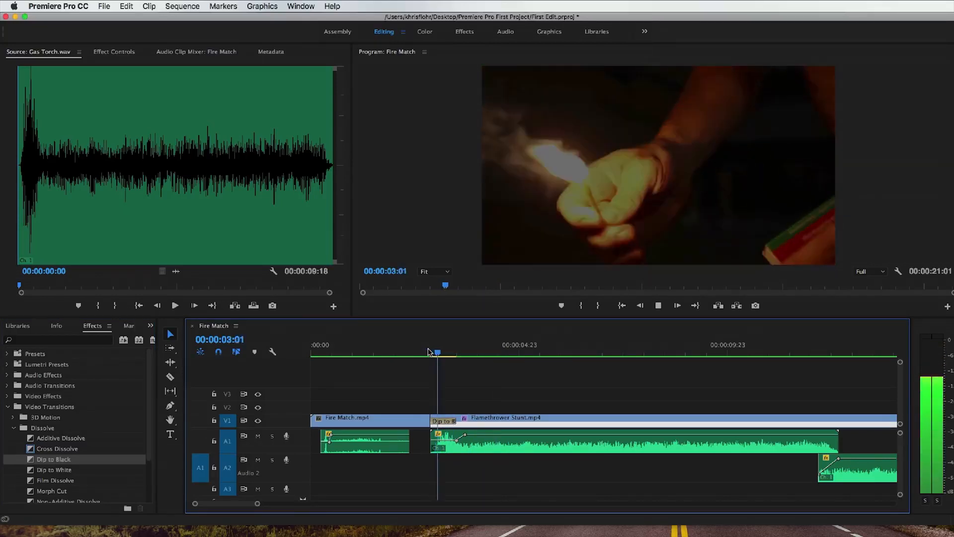
pyautogui.press('space')
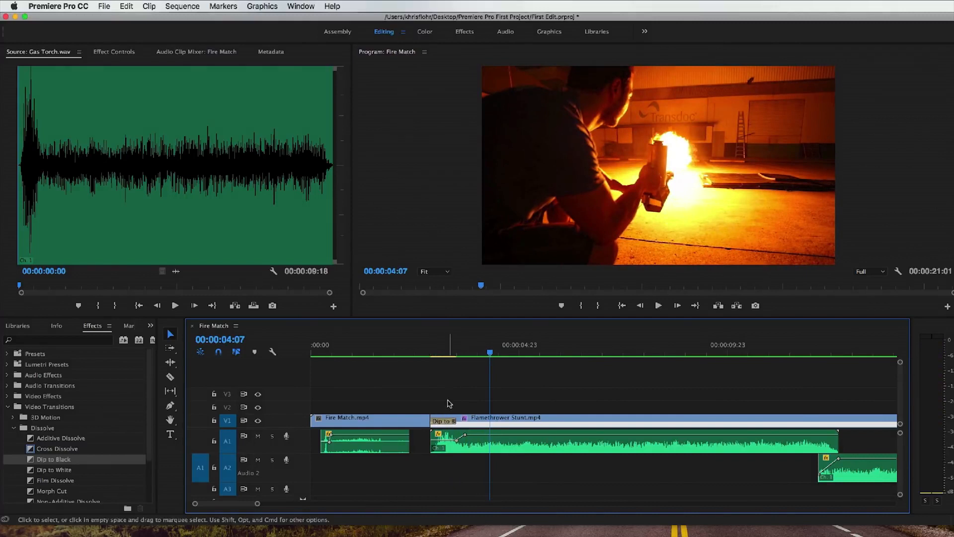
# Step: Delete the Dip to Black transition from the start of Flamethrower Stunt.mp4 and collapse the video transitions list
pyautogui.press('Delete')
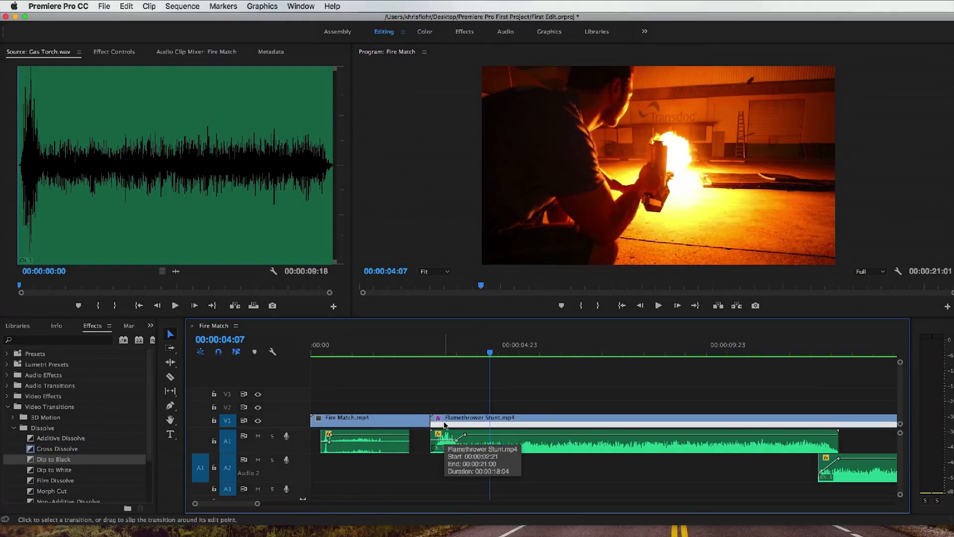
pyautogui.scroll(-2, 18, 407)
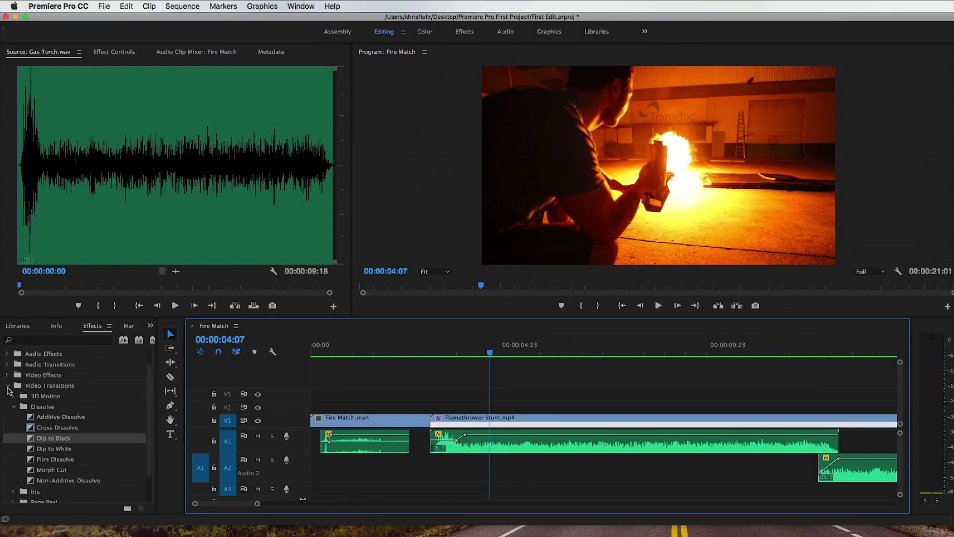
pyautogui.click(8, 387)
# Step: Select Fire Match.mp4 with the playhead at 00:00:02:15 and display its effect settings
pyautogui.click(420, 352)
pyautogui.click(421, 419)
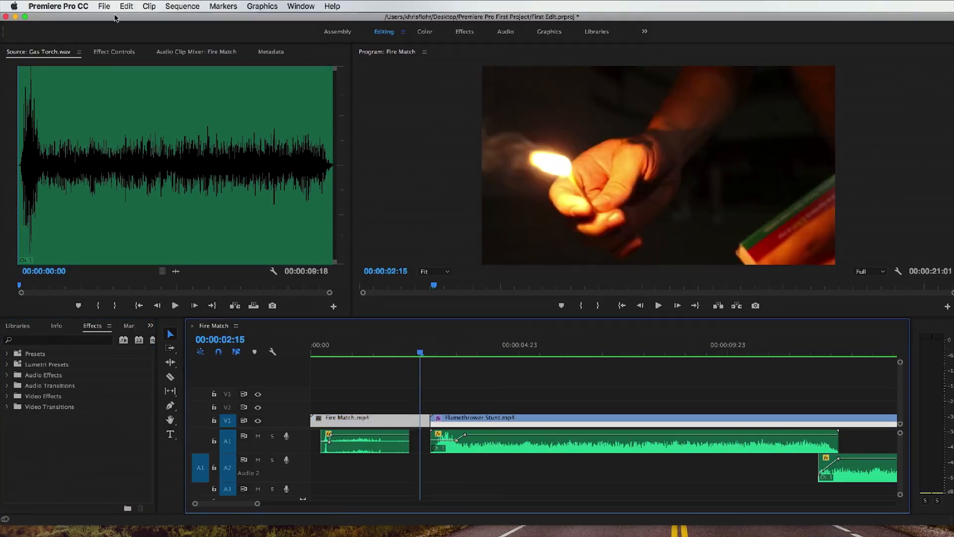
pyautogui.click(109, 53)
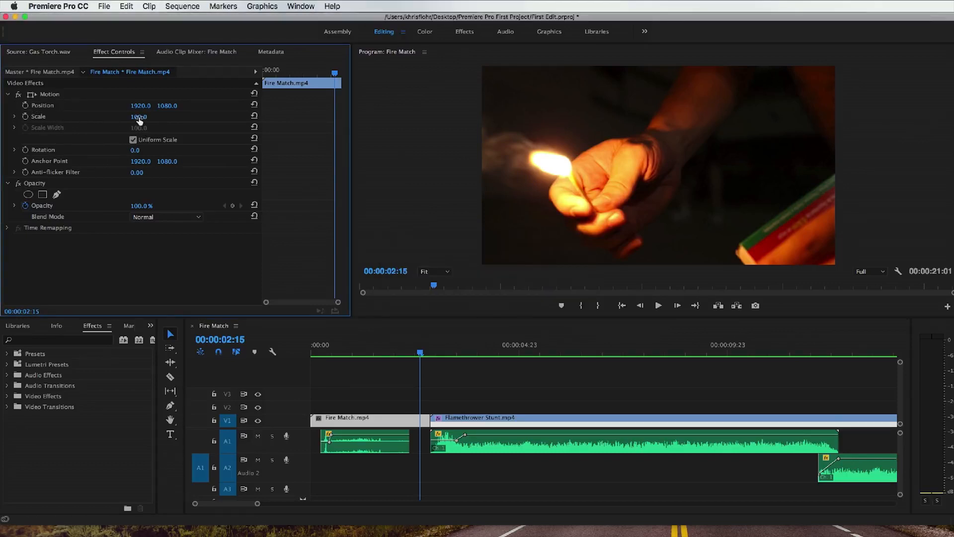
# Step: Try out different scale and position values on Fire Match.mp4 and reset its position
pyautogui.moveTo(139, 116); pyautogui.dragTo(116, 116)
pyautogui.moveTo(135, 117); pyautogui.dragTo(209, 106)
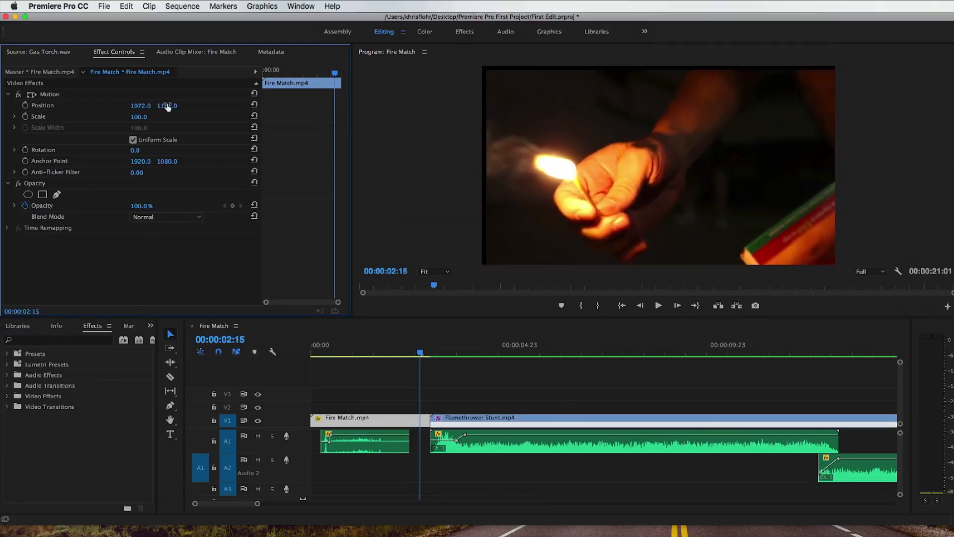
pyautogui.click(255, 106)
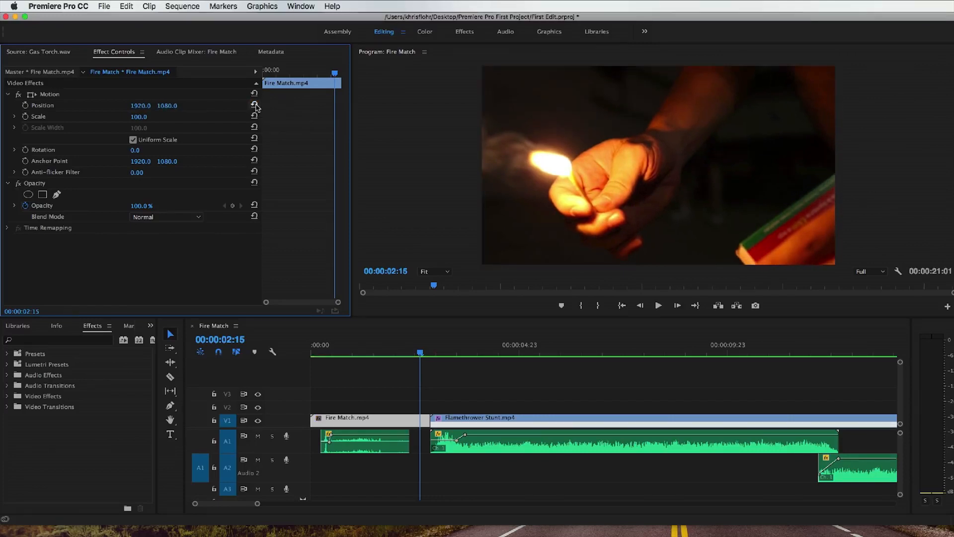
# Step: Try out the rotation and opacity values of Fire Match.mp4 and turn off opacity animation, deleting its keyframes
pyautogui.moveTo(135, 151); pyautogui.dragTo(135, 151)
pyautogui.moveTo(141, 206)
pyautogui.mouseDown()
pyautogui.moveTo(93, 205)
pyautogui.moveTo(143, 206)
pyautogui.mouseUp()
pyautogui.click(25, 206)
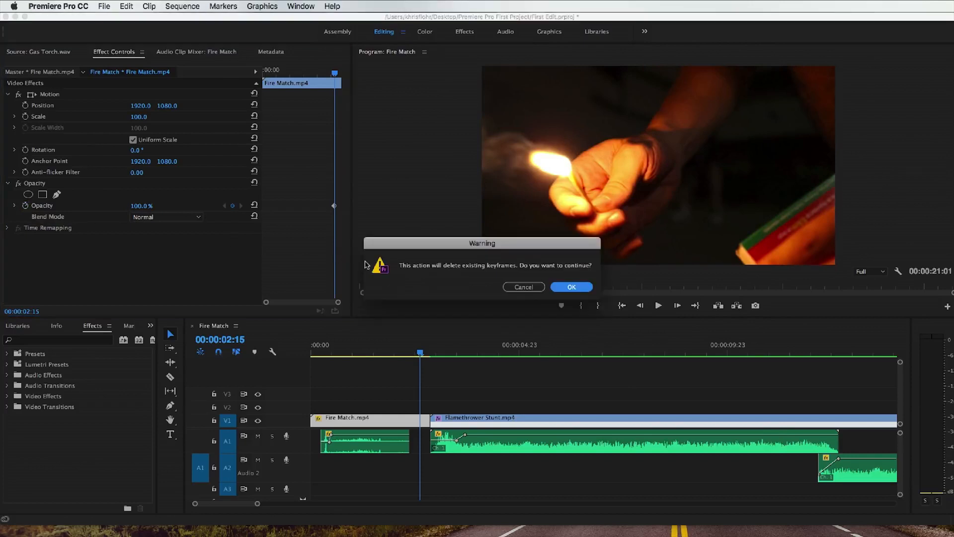
pyautogui.click(572, 287)
# Step: Turn on opacity animation for Fire Match.mp4 at 00:00:02:20 and set that keyframe's opacity to 0%
pyautogui.moveTo(420, 353)
pyautogui.mouseDown()
pyautogui.moveTo(365, 355)
pyautogui.moveTo(429, 355)
pyautogui.mouseUp()
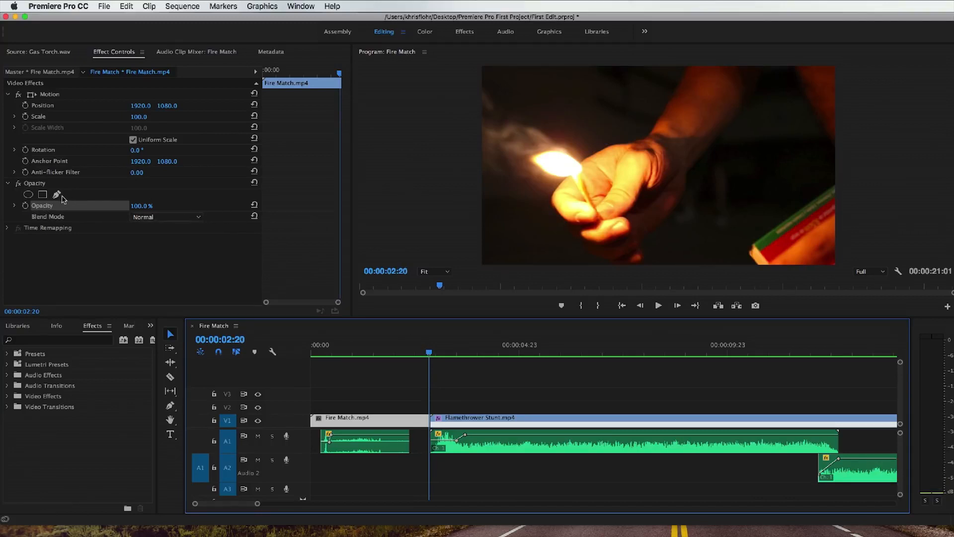
pyautogui.click(25, 206)
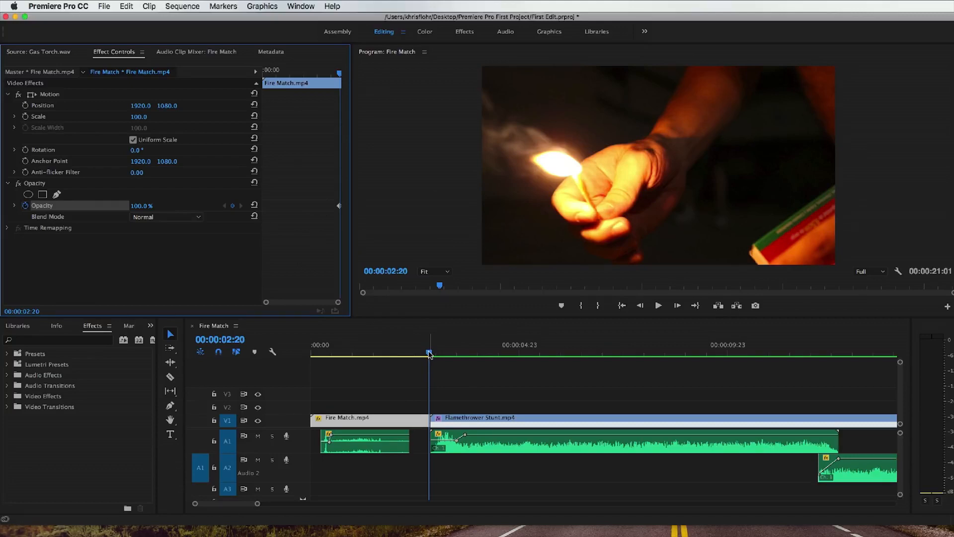
pyautogui.moveTo(139, 208); pyautogui.dragTo(90, 207)
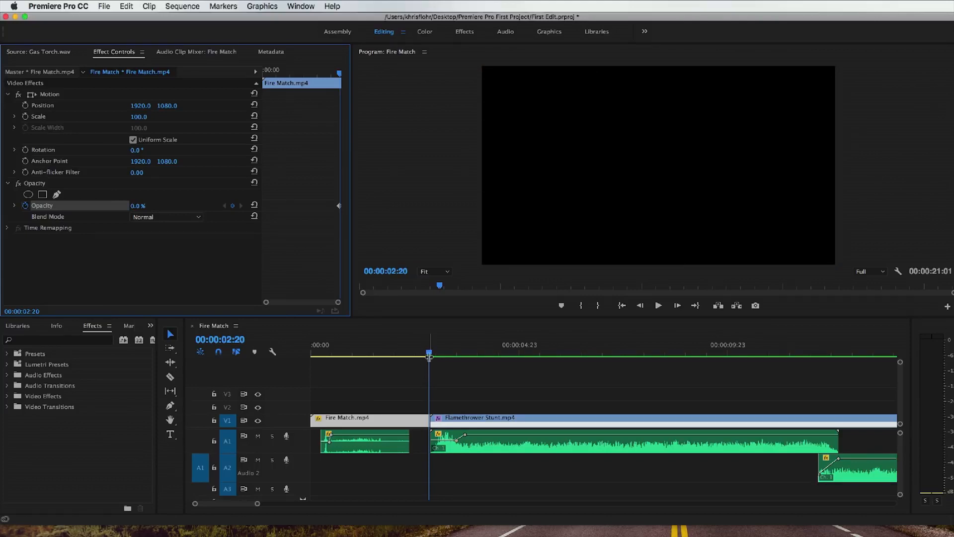
# Step: Add an opacity keyframe to Fire Match.mp4 at 00:00:02:09 and set it to 100%
pyautogui.moveTo(429, 353); pyautogui.dragTo(410, 353)
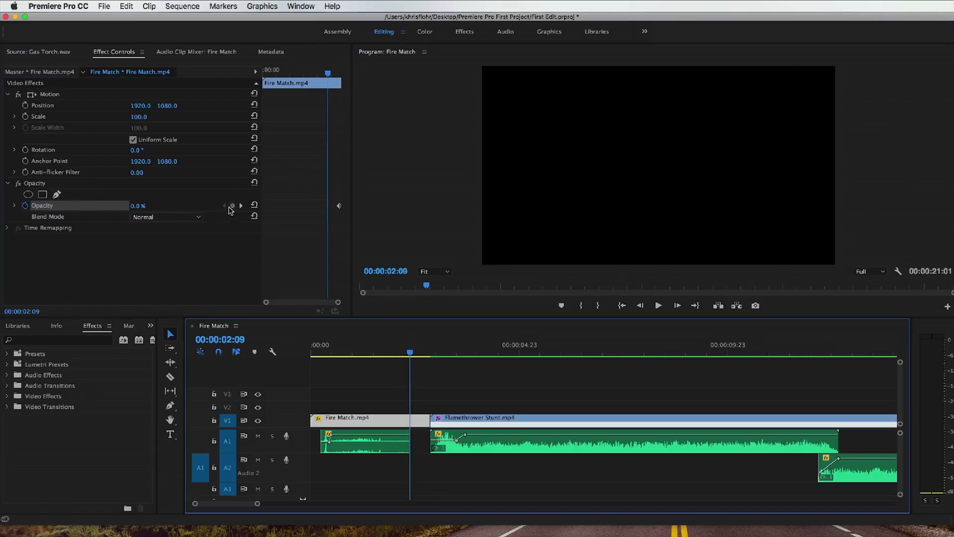
pyautogui.click(231, 207)
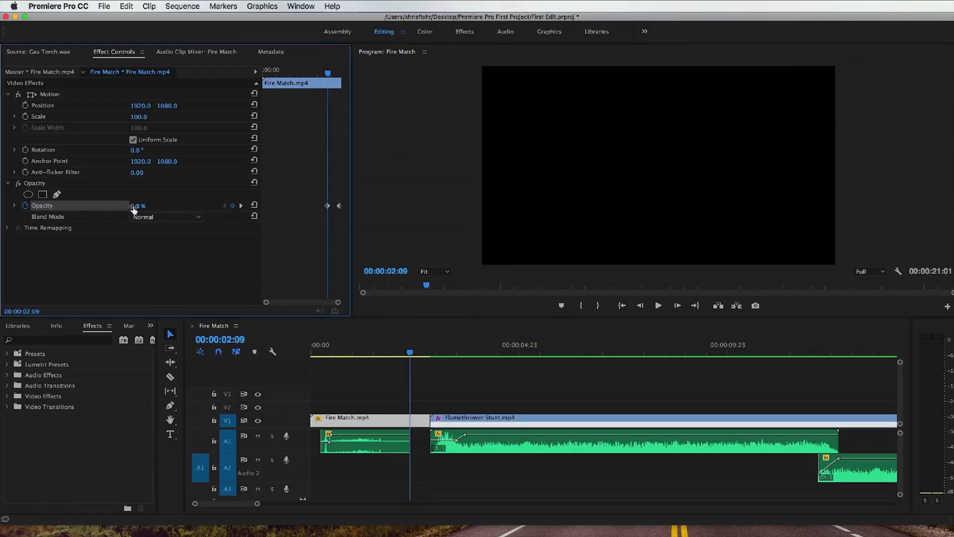
pyautogui.moveTo(133, 209); pyautogui.dragTo(188, 209)
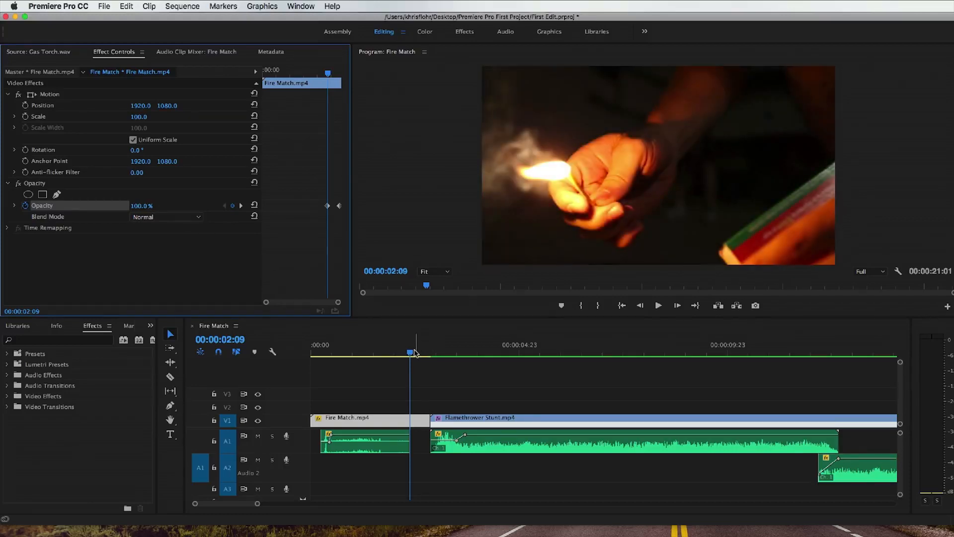
# Step: Enlarge track V1 to show the opacity line and move the 100% keyframe of Fire Match.mp4 closer to the cut
pyautogui.moveTo(414, 353); pyautogui.dragTo(391, 353)
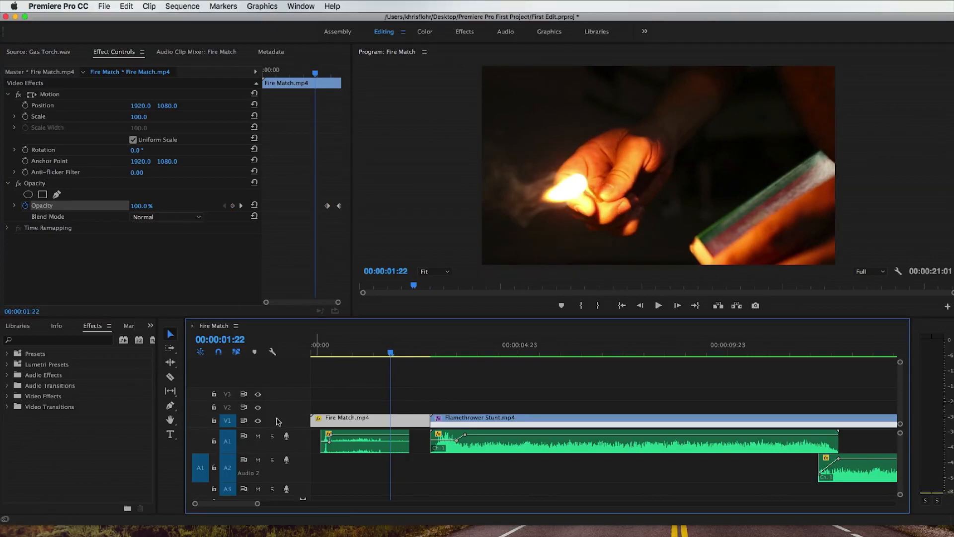
pyautogui.scroll(4, 276, 421)
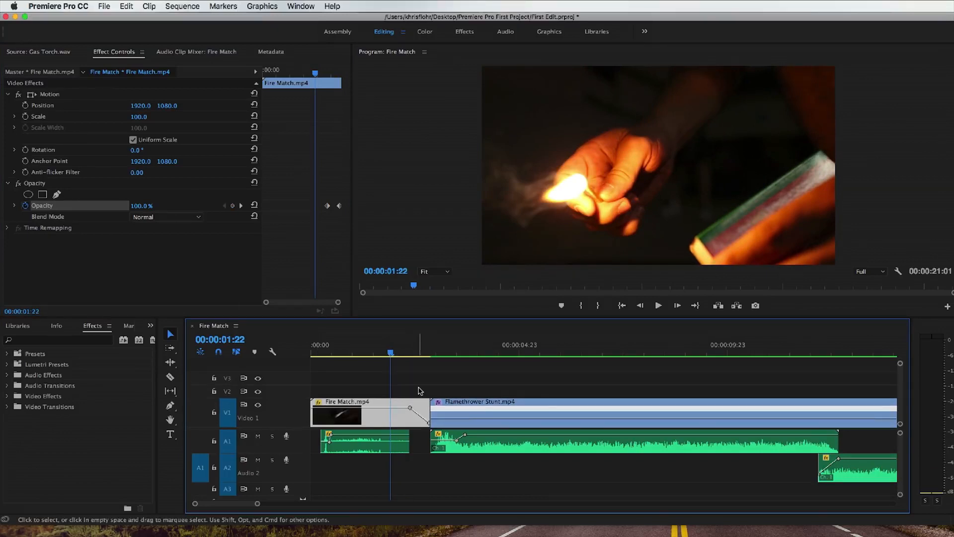
pyautogui.click(328, 209)
pyautogui.moveTo(392, 355); pyautogui.dragTo(429, 356)
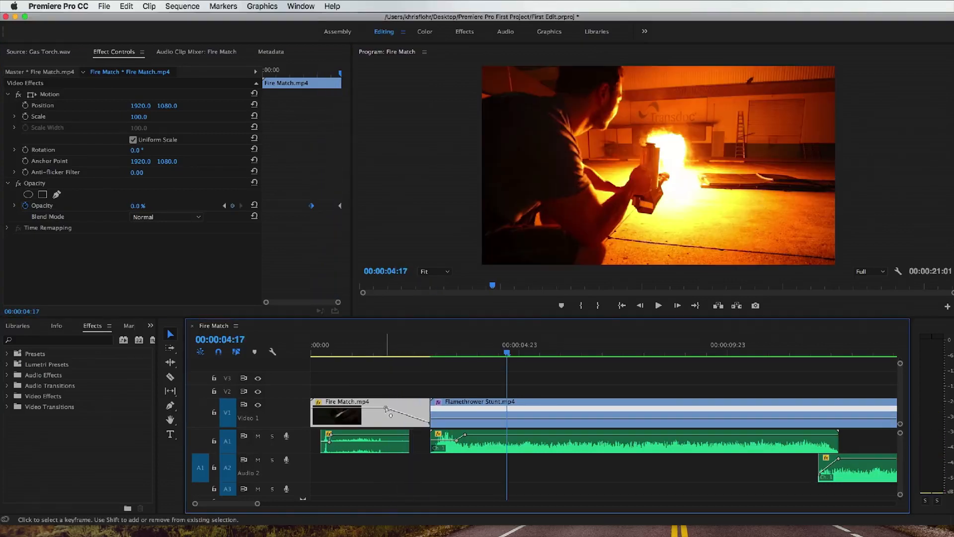
pyautogui.moveTo(386, 407); pyautogui.dragTo(417, 407)
# Step: Play the fade-out of Fire Match.mp4 across the cut, stopping at 00:00:03:18
pyautogui.click(411, 350)
pyautogui.press('space')
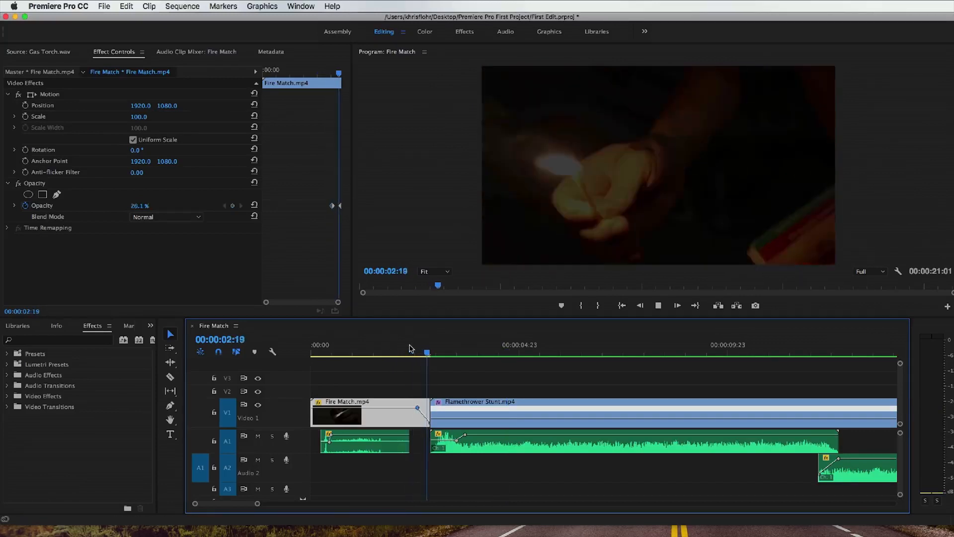
pyautogui.press('space')
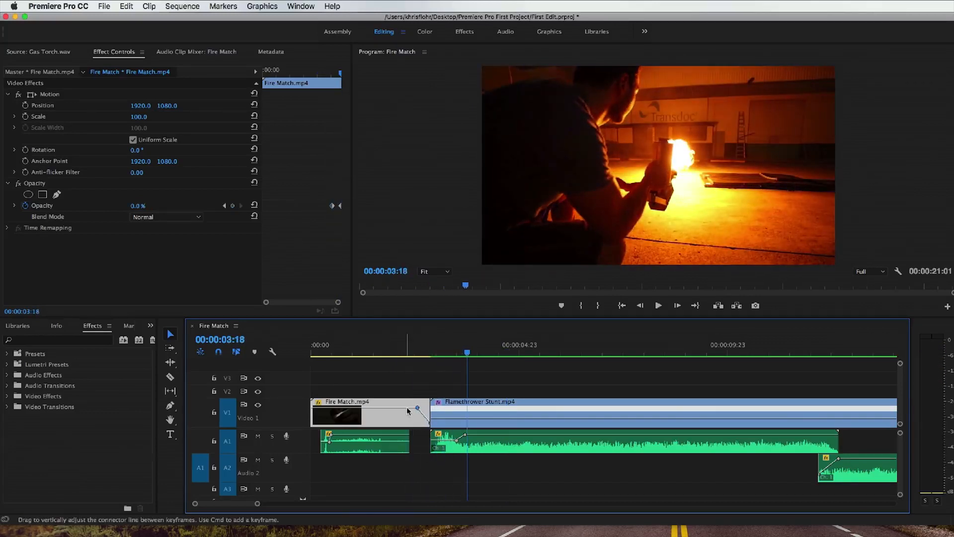
# Step: Move the 100% opacity keyframe of Fire Match.mp4 earlier for a longer fade-out, and shrink the video and audio tracks
pyautogui.moveTo(418, 407); pyautogui.dragTo(385, 408)
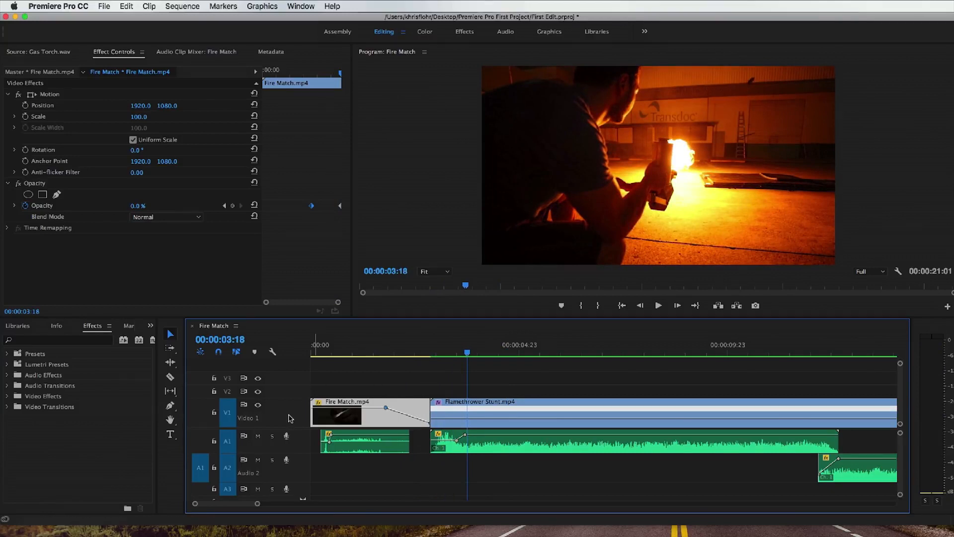
pyautogui.scroll(-5, 292, 418)
pyautogui.scroll(-5, 297, 443)
pyautogui.scroll(-2, 297, 443)
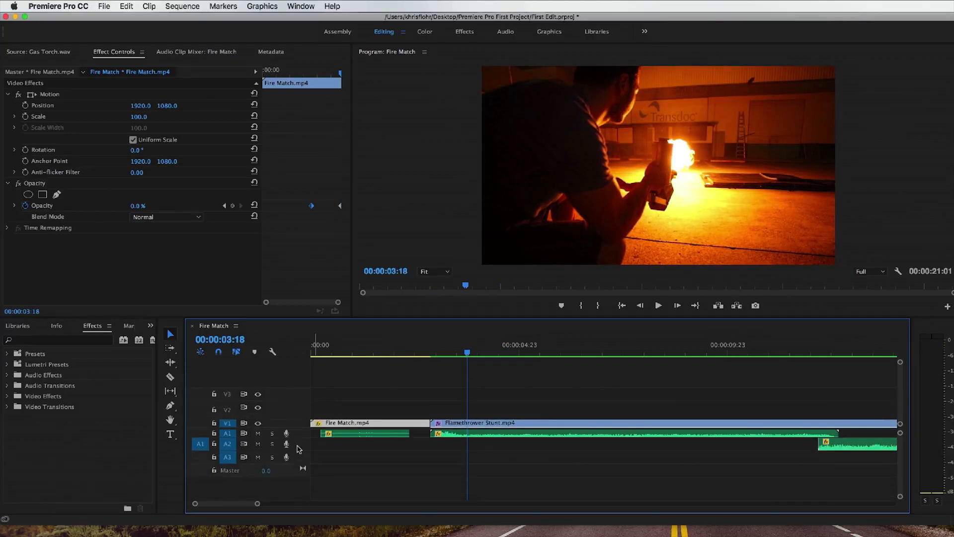
pyautogui.scroll(-2, 298, 448)
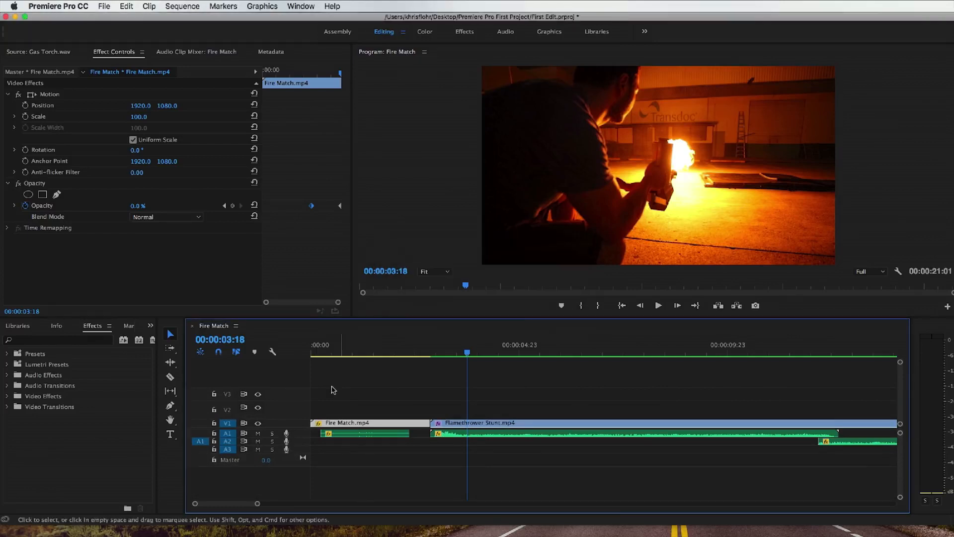
# Step: Load group whispering.wav from the project's Audio bin into the Source Monitor, close the bin and listen to the sound
pyautogui.click(151, 326)
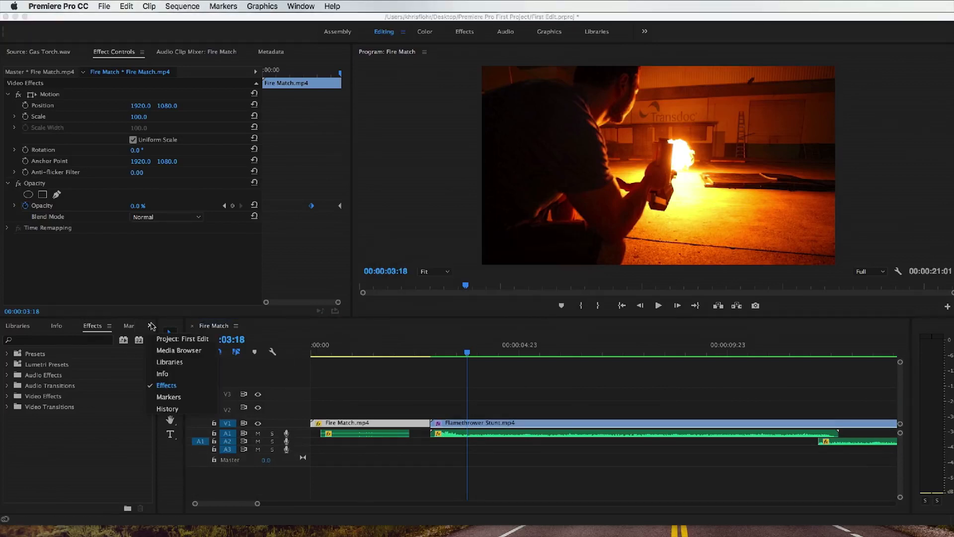
pyautogui.click(167, 340)
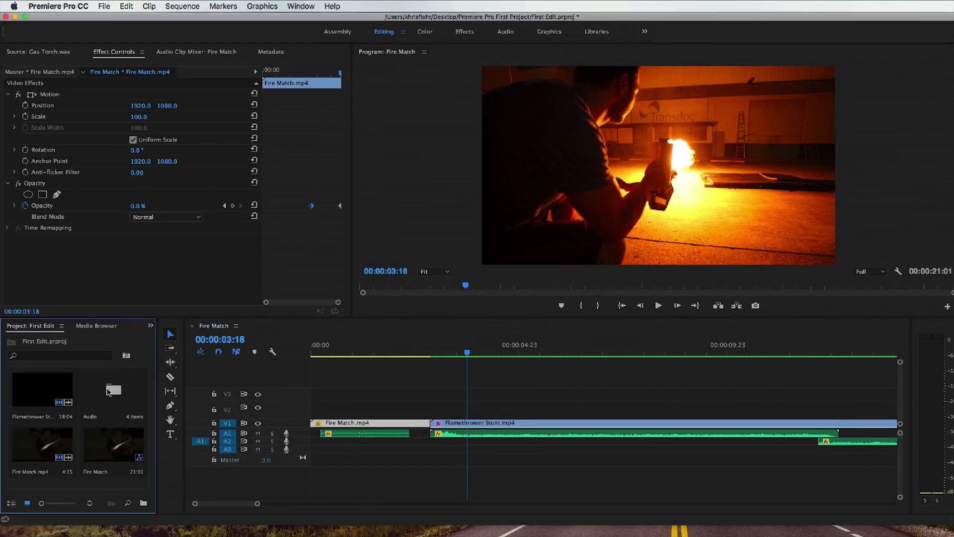
pyautogui.doubleClick(109, 390)
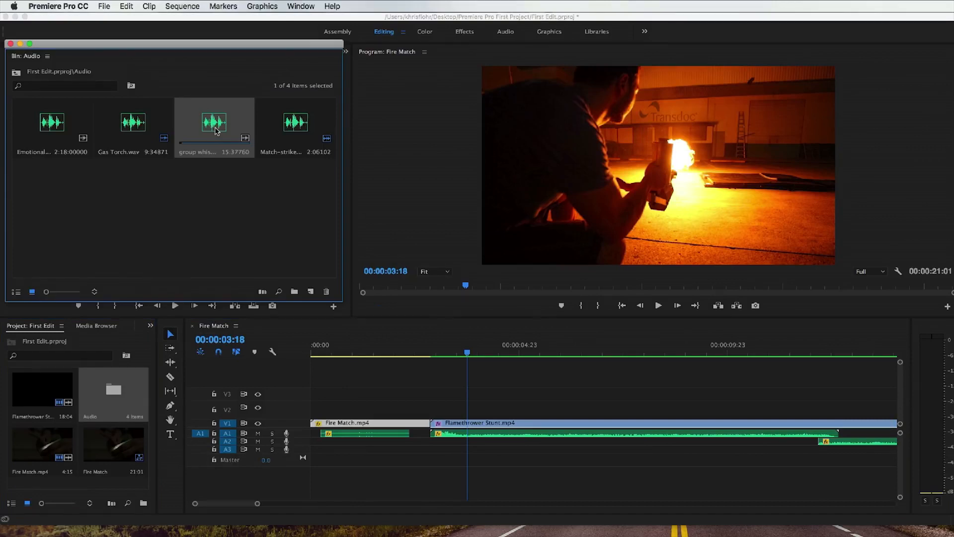
pyautogui.moveTo(130, 45); pyautogui.dragTo(335, 63)
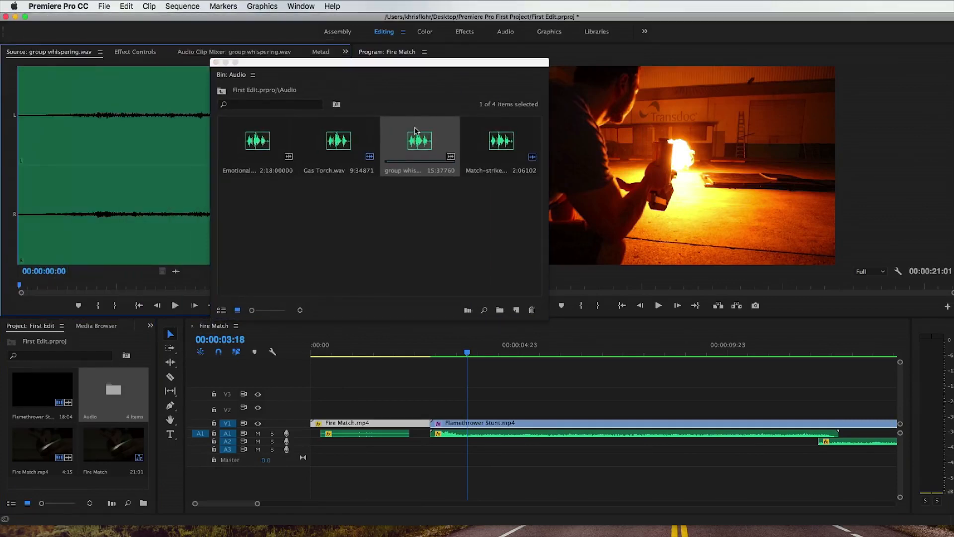
pyautogui.click(215, 62)
pyautogui.click(176, 306)
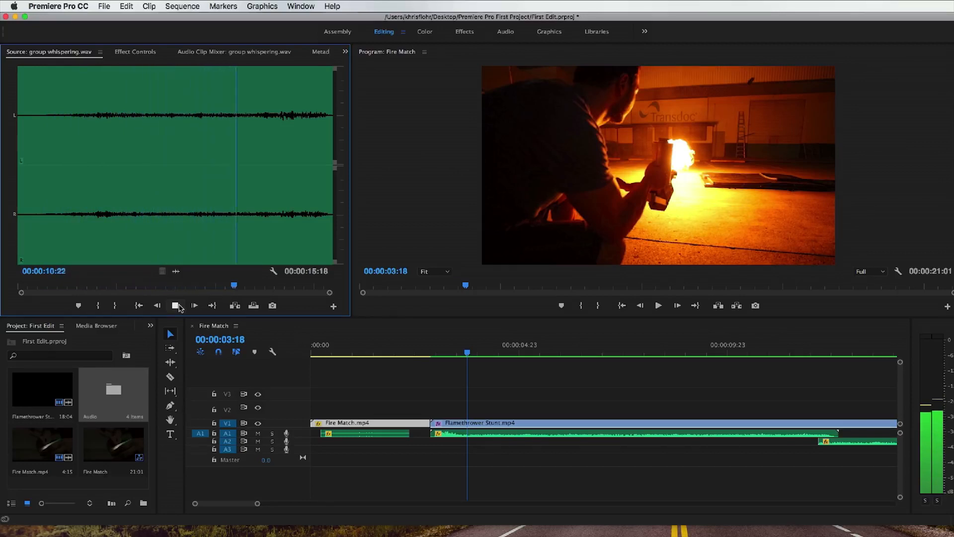
pyautogui.click(176, 305)
# Step: Mark an in point after the quiet opening of group whispering.wav and place the 00:00:13:08 range at the start of track A3
pyautogui.moveTo(172, 286); pyautogui.dragTo(324, 297)
pyautogui.click(94, 305)
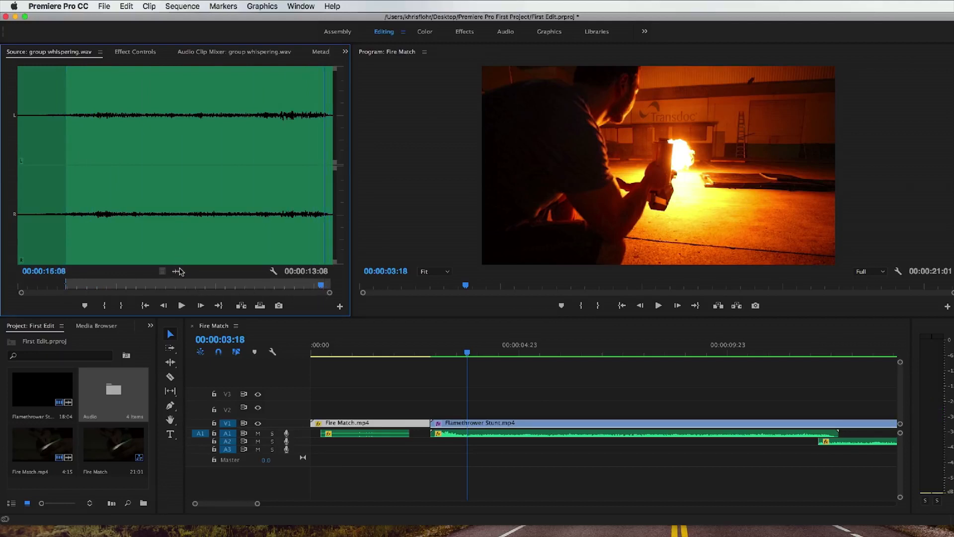
pyautogui.moveTo(413, 338); pyautogui.dragTo(313, 455)
pyautogui.moveTo(256, 503); pyautogui.dragTo(269, 503)
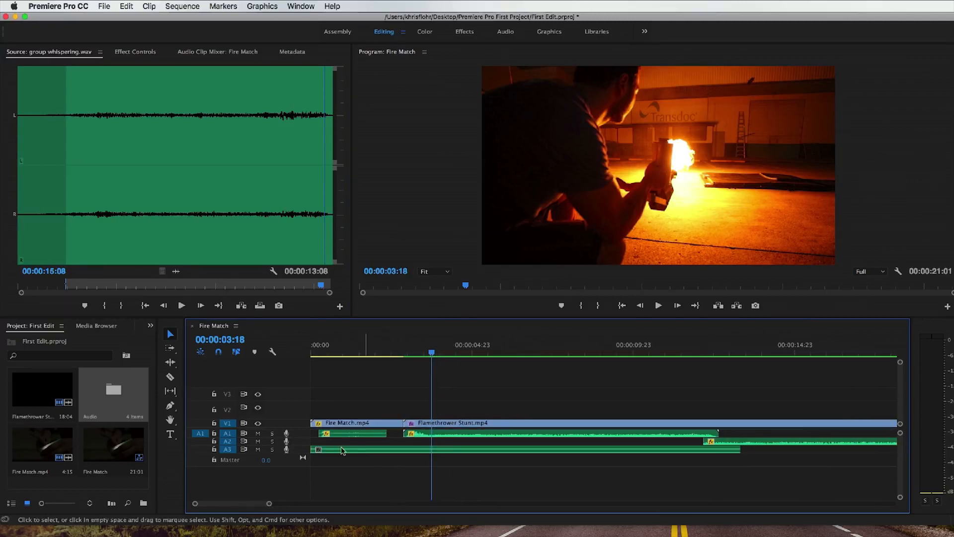
# Step: Increase the height of the video and audio tracks so the clips and waveforms on V1 and A1 to A3 are readable
pyautogui.moveTo(300, 453)
pyautogui.mouseDown()
pyautogui.moveTo(300, 463)
pyautogui.moveTo(300, 455)
pyautogui.mouseUp()
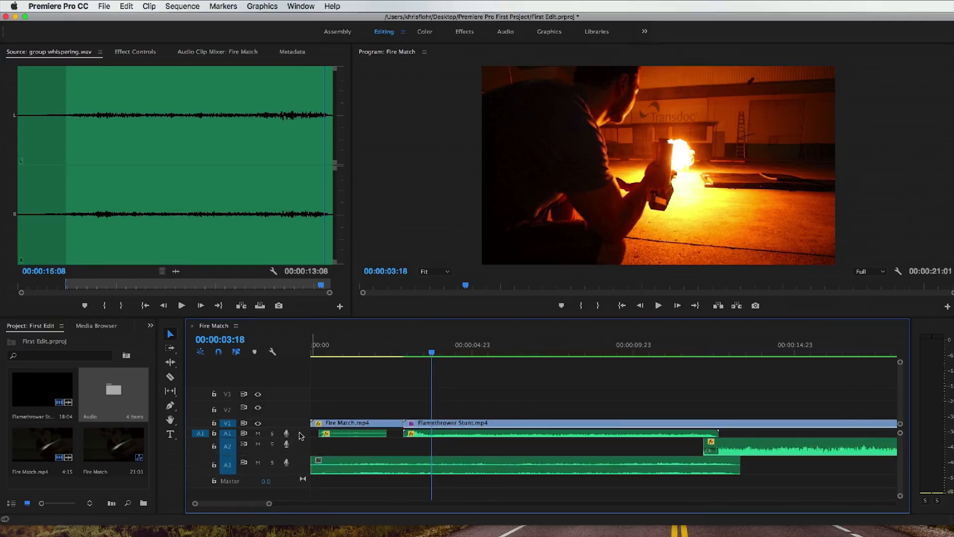
pyautogui.scroll(2, 299, 432)
pyautogui.scroll(2, 297, 422)
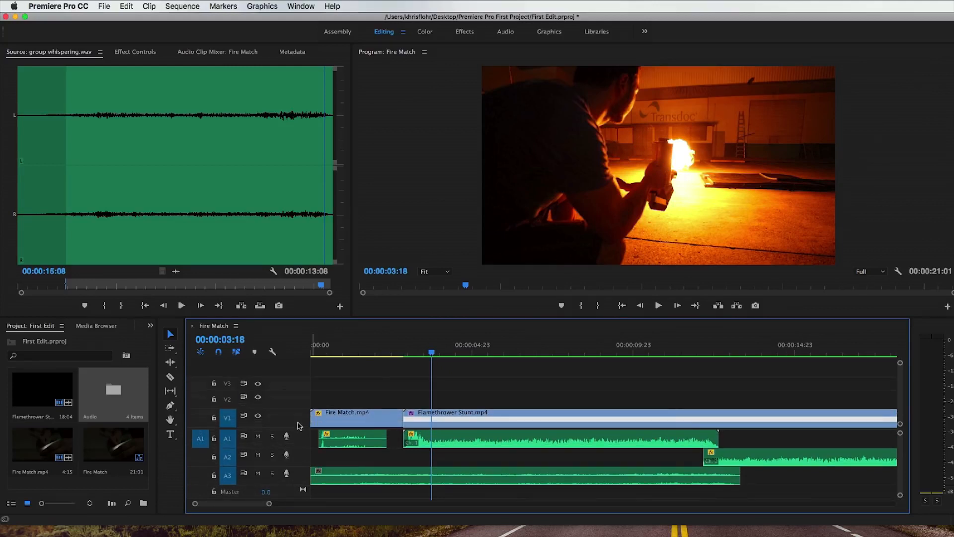
# Step: Try moving group whispering.wav from A3 onto the clips on A1 and back to A3, and undo both moves
pyautogui.moveTo(576, 471); pyautogui.dragTo(580, 443)
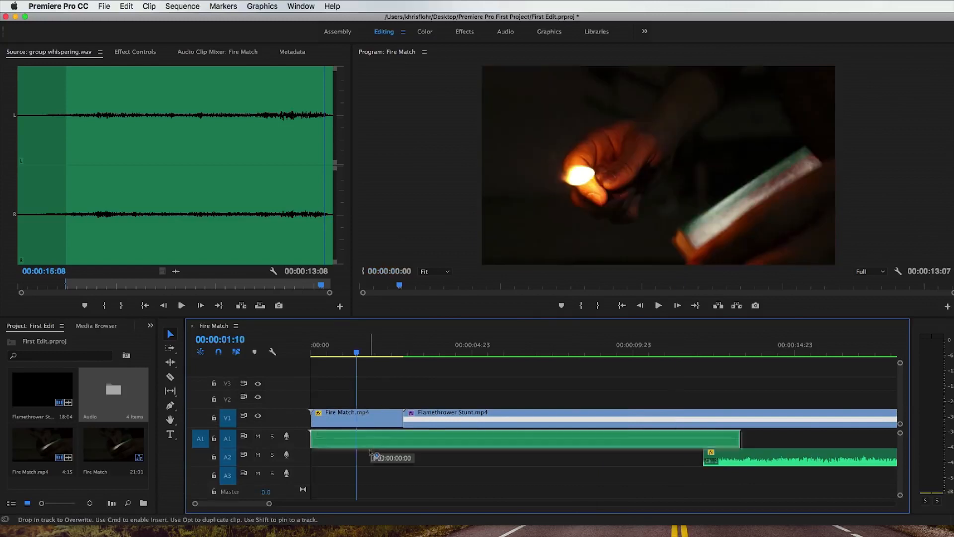
pyautogui.moveTo(383, 439); pyautogui.dragTo(369, 473)
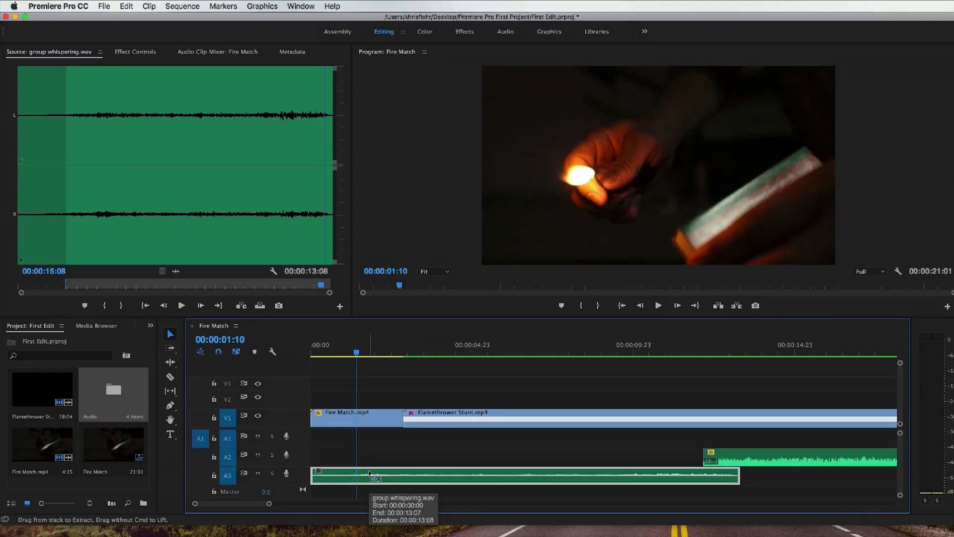
pyautogui.press('super+z')
pyautogui.press('super+z')
pyautogui.click(378, 471)
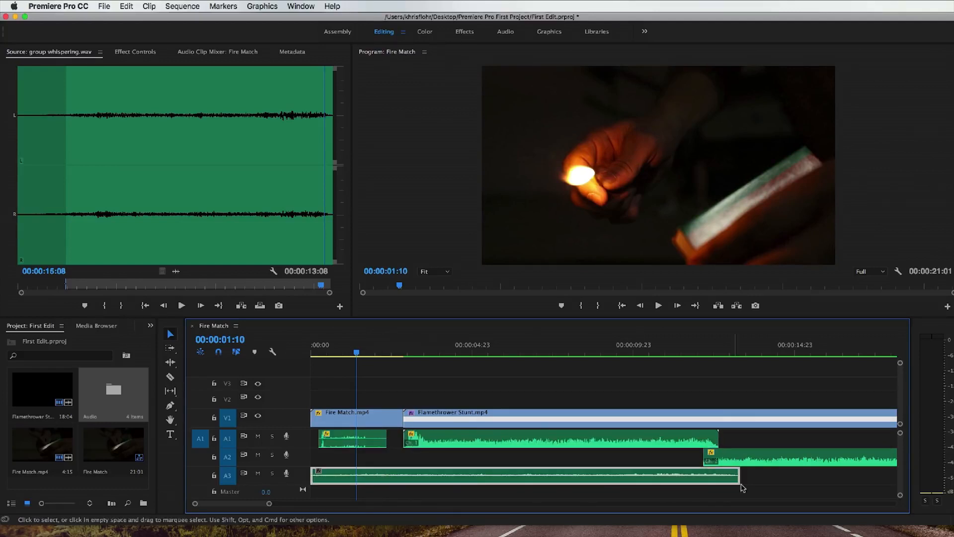
# Step: Solo track A3 and play the whispering from the start of the sequence, stopping at 00:00:07:18
pyautogui.click(770, 481)
pyautogui.moveTo(269, 503); pyautogui.dragTo(297, 503)
pyautogui.press('Home')
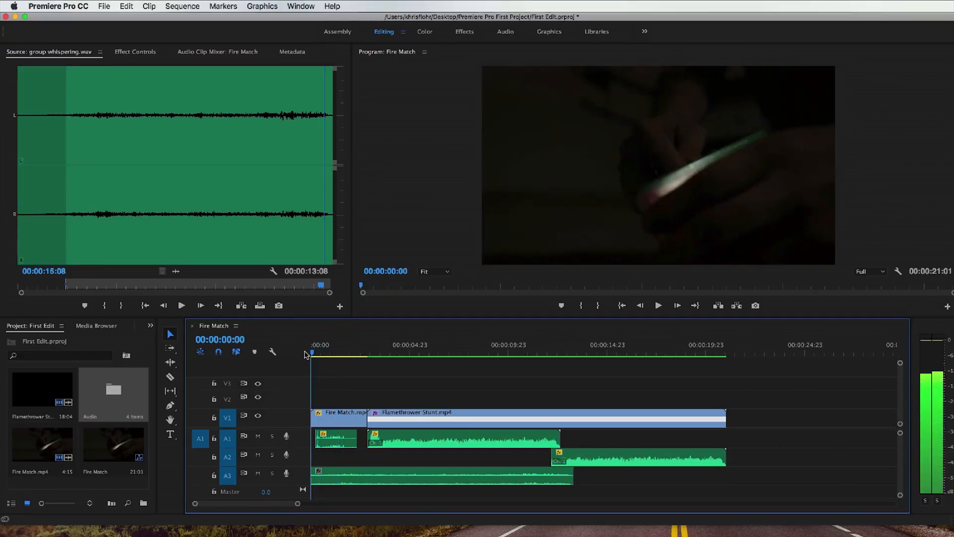
pyautogui.click(272, 478)
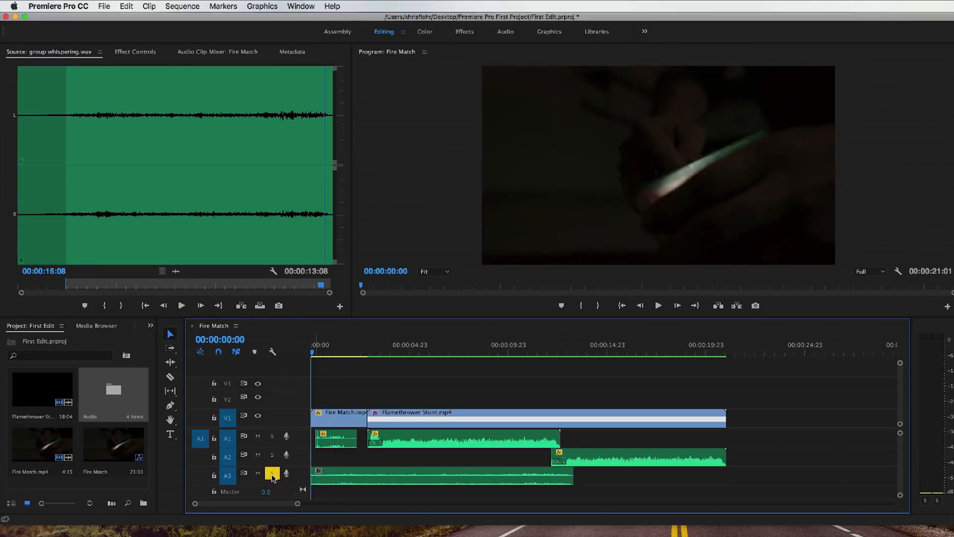
pyautogui.press('space')
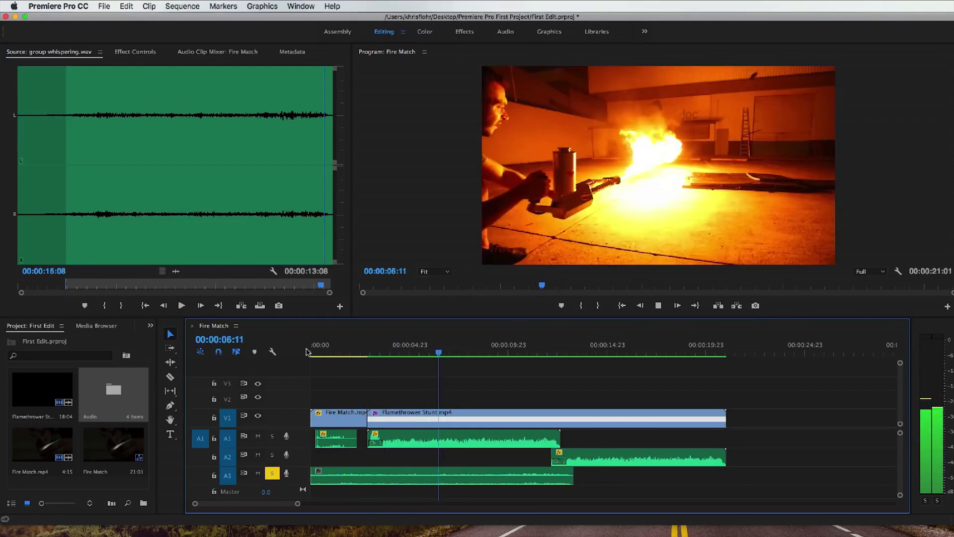
pyautogui.press('space')
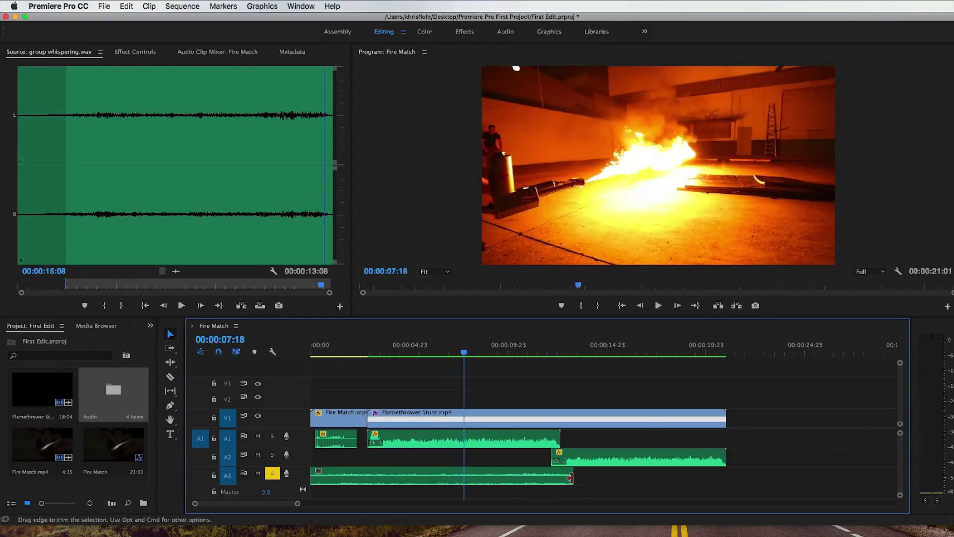
# Step: Trim the end of group whispering.wav to 00:00:07:18, enlarge track A3 and raise the clip's volume to 4.05 dB
pyautogui.moveTo(570, 478); pyautogui.dragTo(459, 478)
pyautogui.doubleClick(303, 476)
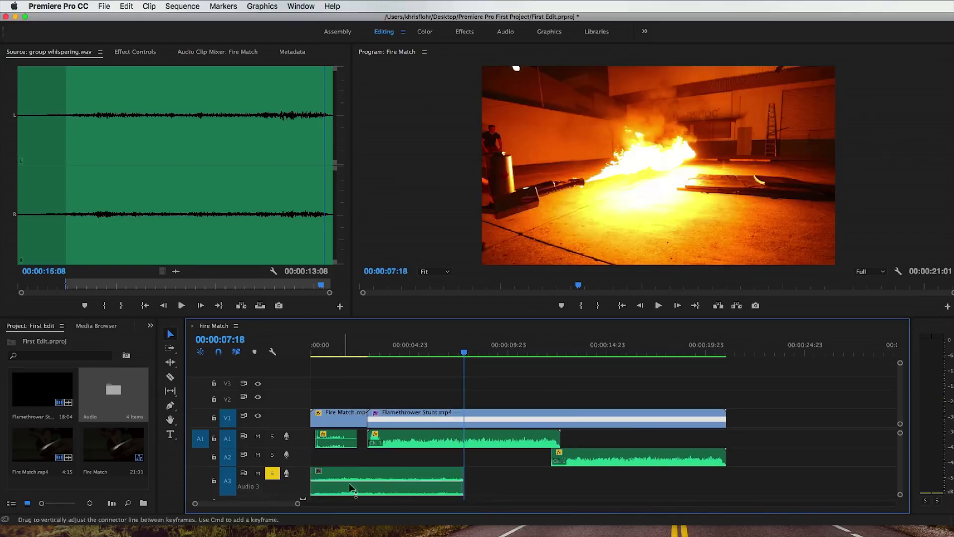
pyautogui.moveTo(353, 481); pyautogui.dragTo(353, 476)
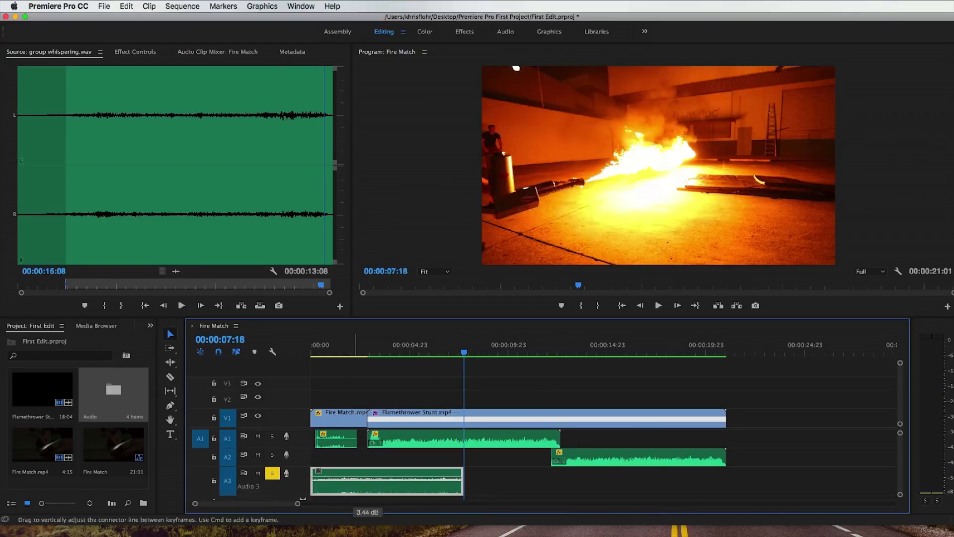
pyautogui.moveTo(353, 477); pyautogui.dragTo(353, 475)
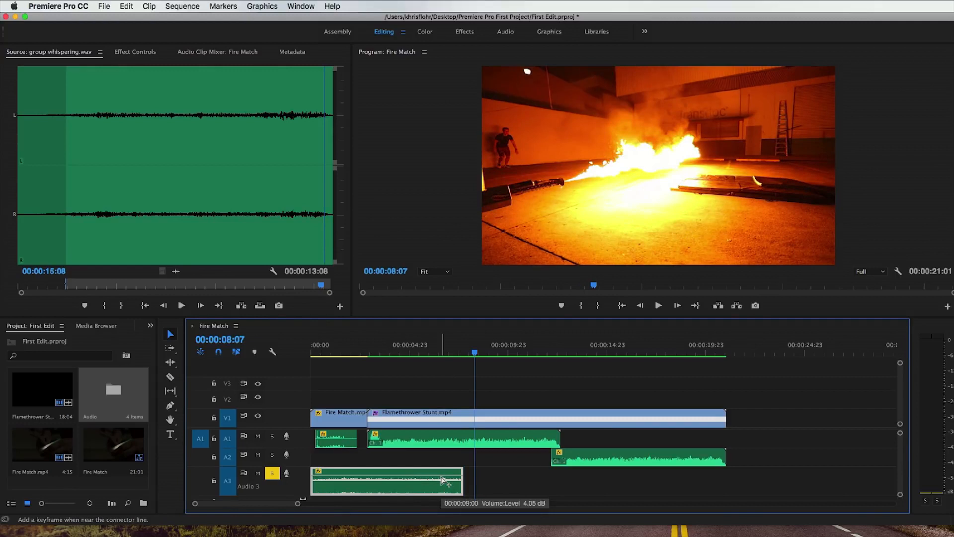
# Step: Add two volume keyframes near each end of group whispering.wav and lower the outer ones for a fade-out and a fade-in
pyautogui.keyDown('super'); pyautogui.click(441, 477); pyautogui.keyUp('super')
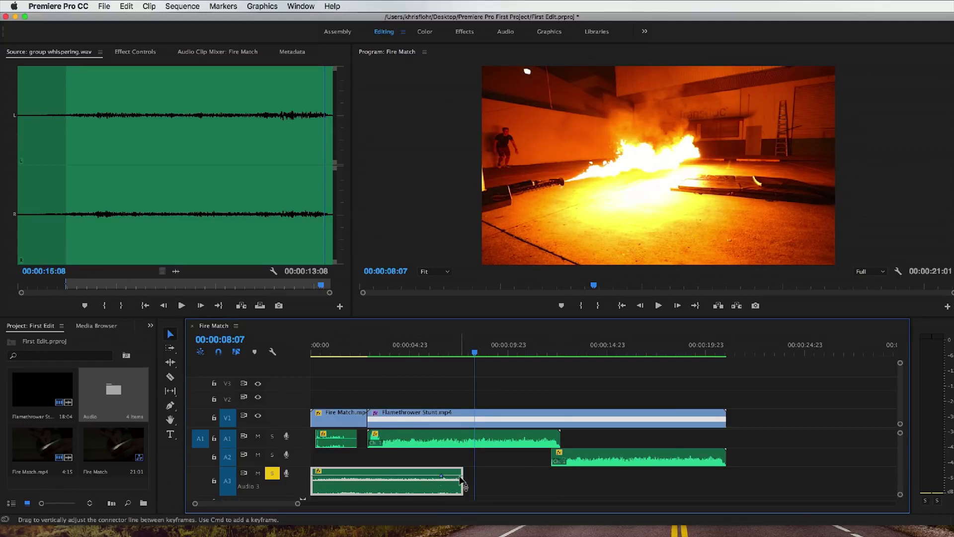
pyautogui.keyDown('super'); pyautogui.click(461, 476); pyautogui.keyUp('super')
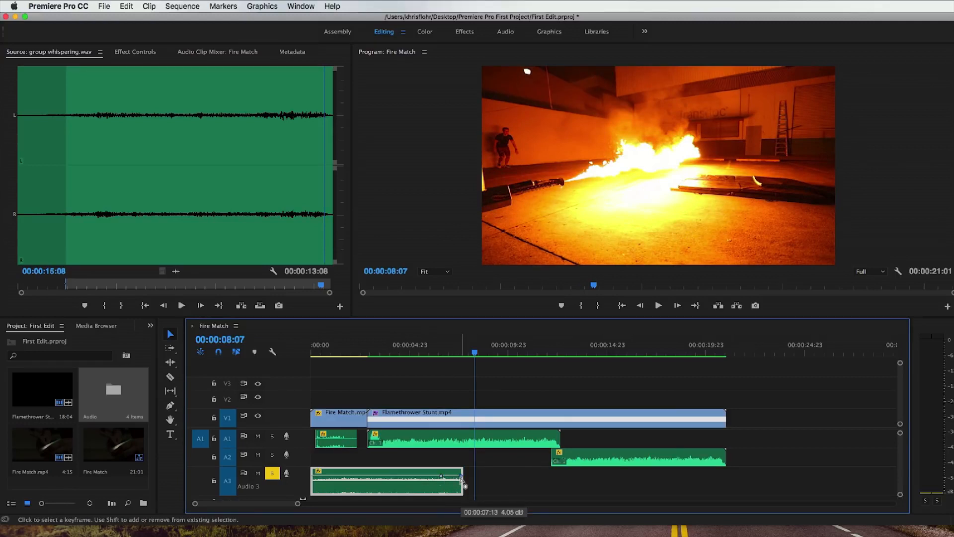
pyautogui.moveTo(460, 478); pyautogui.dragTo(463, 494)
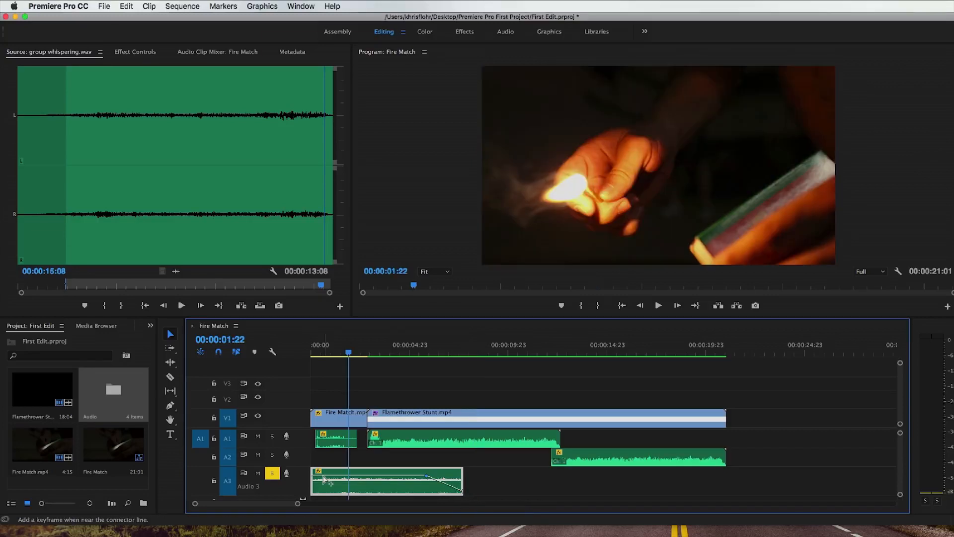
pyautogui.keyDown('super'); pyautogui.click(323, 476); pyautogui.keyUp('super')
pyautogui.keyDown('super'); pyautogui.click(315, 477); pyautogui.keyUp('super')
pyautogui.moveTo(315, 478); pyautogui.dragTo(314, 481)
# Step: Play the faded whispering from the start, turn off solo on A3 and return the playhead to 00:00:00:00
pyautogui.moveTo(347, 353); pyautogui.dragTo(303, 355)
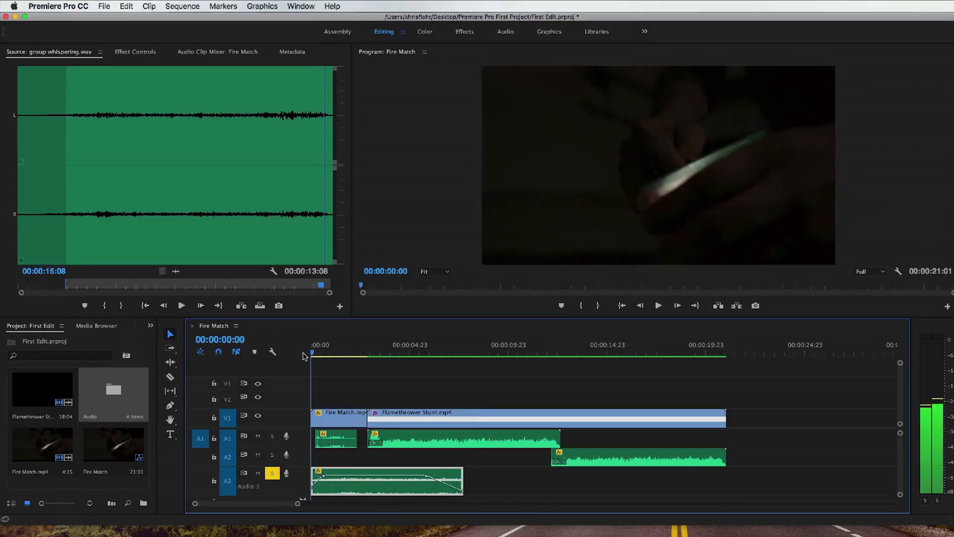
pyautogui.press('space')
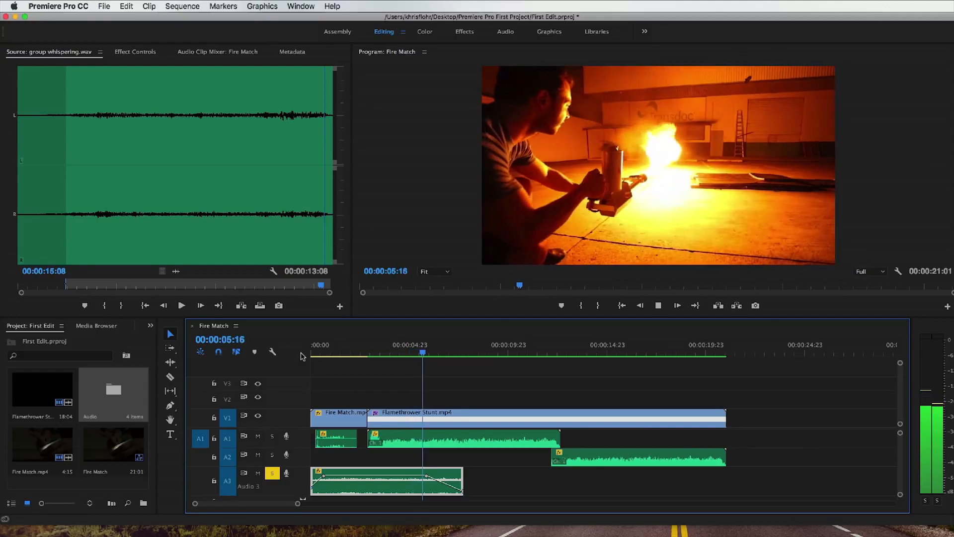
pyautogui.press('space')
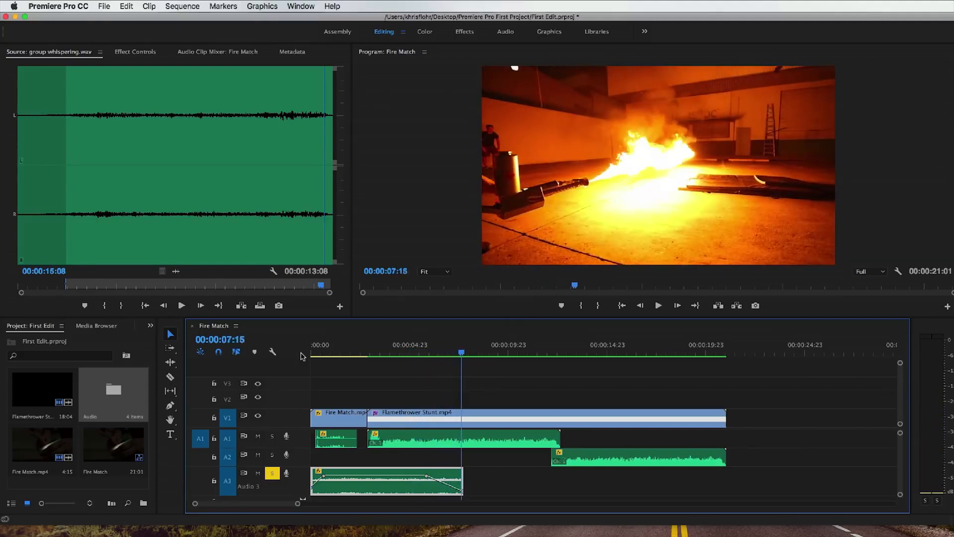
pyautogui.click(272, 476)
pyautogui.moveTo(338, 345); pyautogui.dragTo(299, 344)
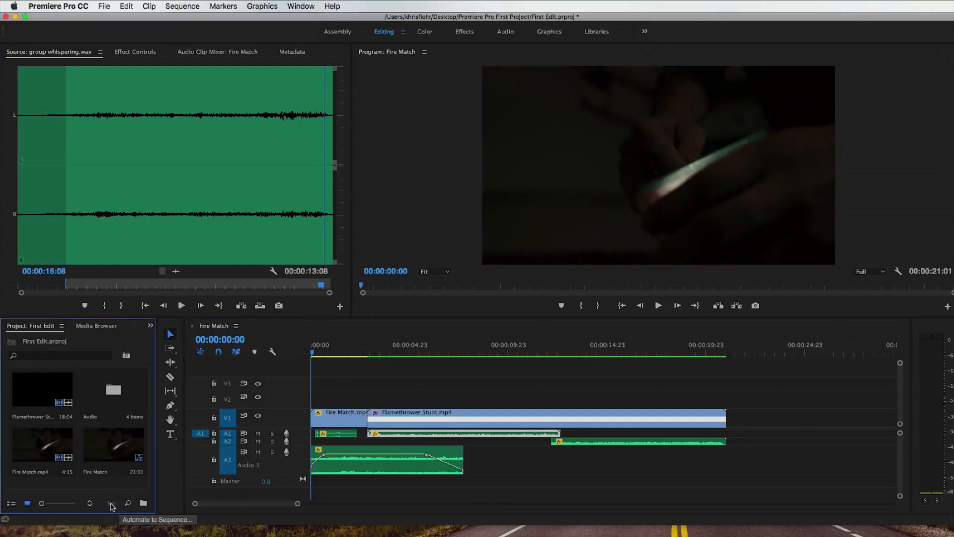
# Step: Create a 3840 x 2160, 23.976 fps adjustment layer and place it on V2 across the full length of both clips
pyautogui.rightClick(119, 487)
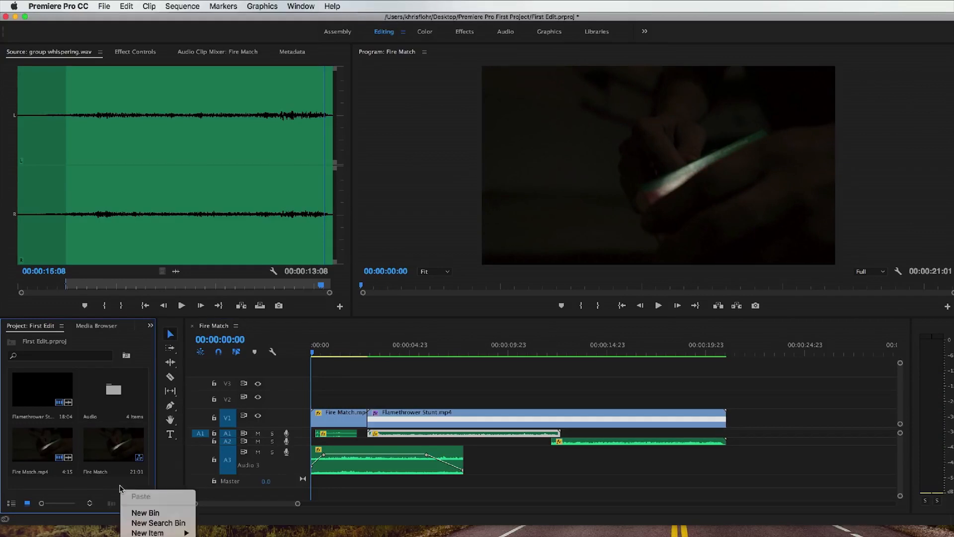
pyautogui.moveTo(148, 532)
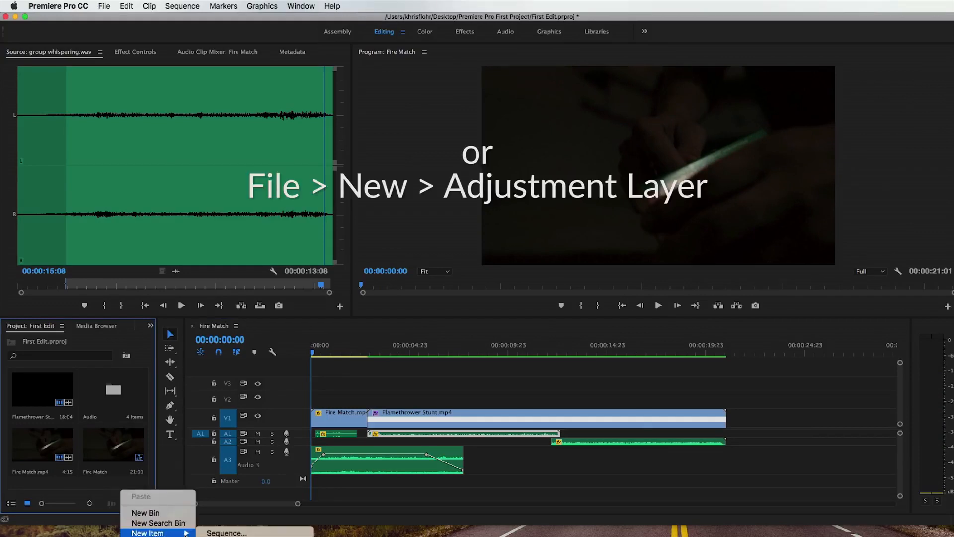
pyautogui.click(234, 536)
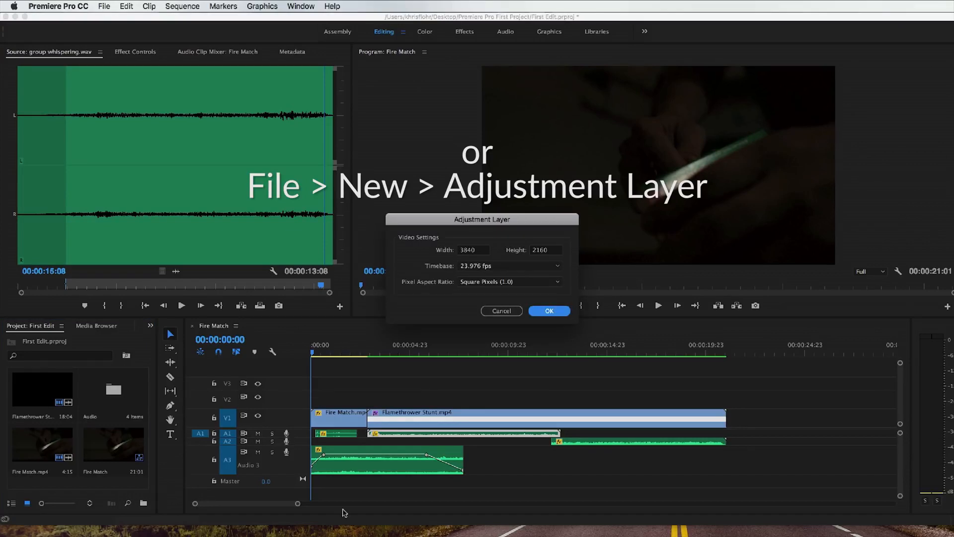
pyautogui.click(550, 312)
pyautogui.moveTo(50, 455); pyautogui.dragTo(726, 401)
# Step: Select the adjustment layer, park at 00:00:04:00 and switch to the Color workspace with the Basic Correction settings expanded
pyautogui.click(636, 401)
pyautogui.click(390, 347)
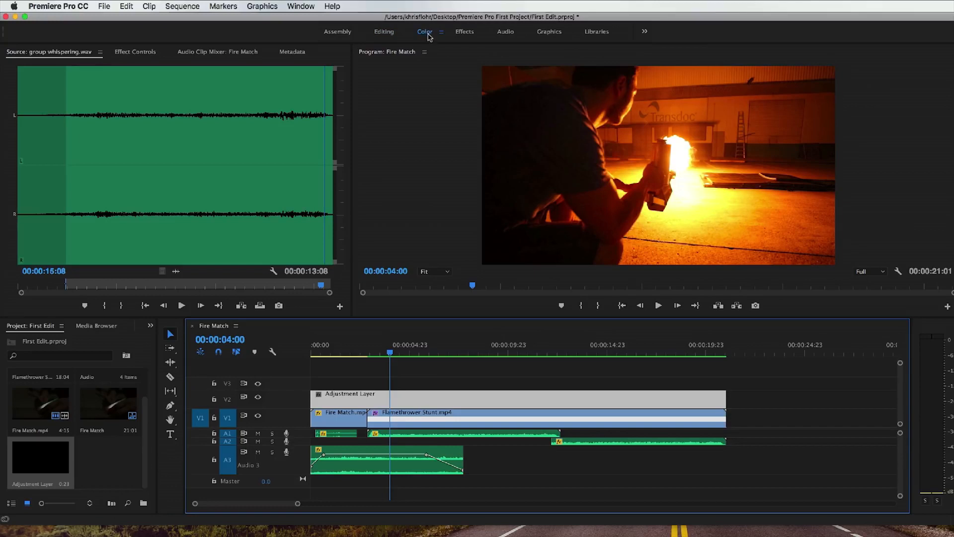
pyautogui.click(425, 32)
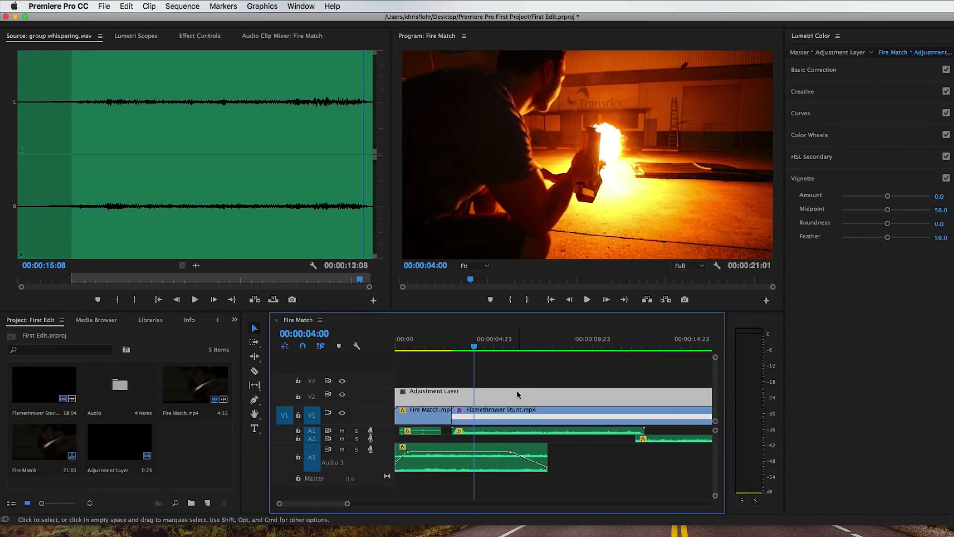
pyautogui.click(860, 76)
# Step: Apply the input LUT AlexaV3_K1S1_LogC2Video_DCIP3_EE to the adjustment layer and check the look on Fire Match.mp4 at 00:00:01:13
pyautogui.click(871, 86)
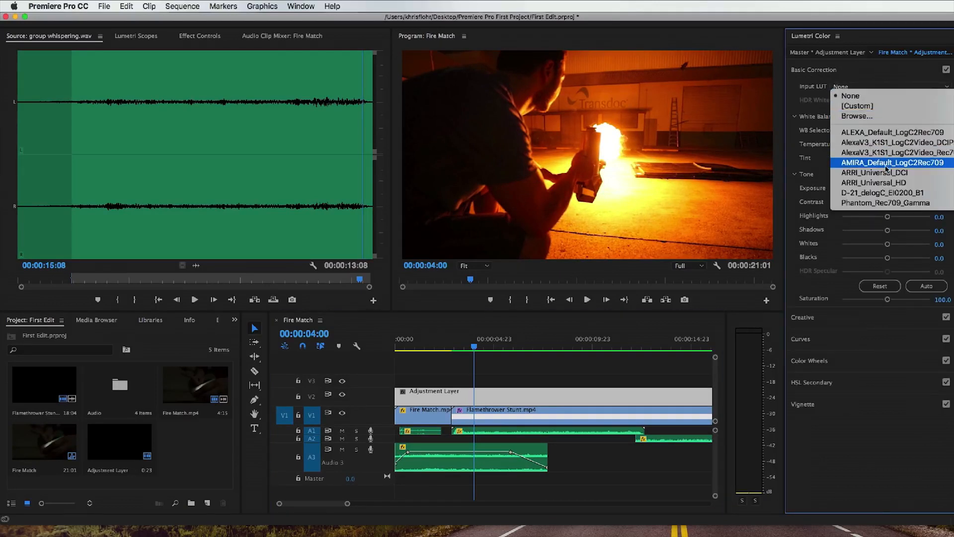
pyautogui.click(893, 142)
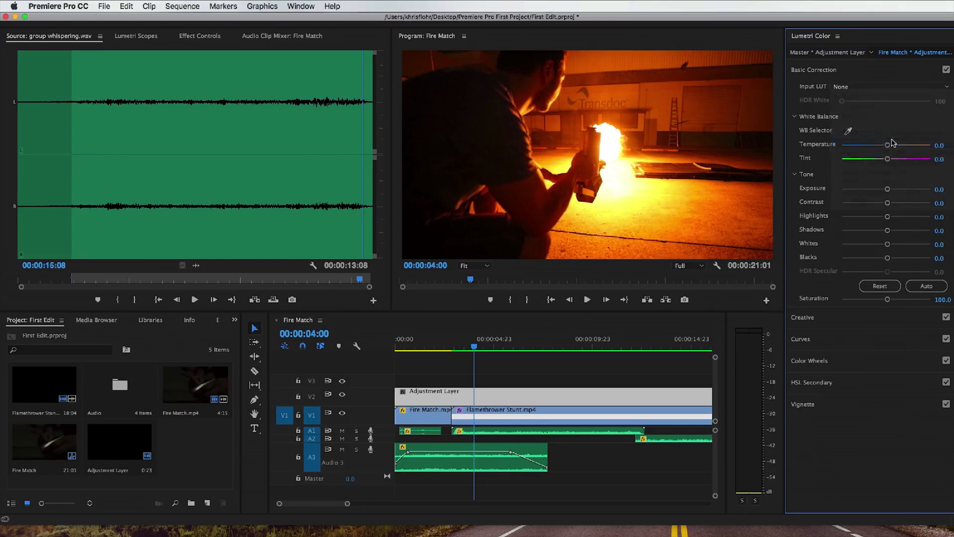
pyautogui.click(474, 347)
pyautogui.press('-')
pyautogui.moveTo(409, 346)
pyautogui.mouseDown()
pyautogui.moveTo(427, 347)
pyautogui.moveTo(414, 347)
pyautogui.mouseUp()
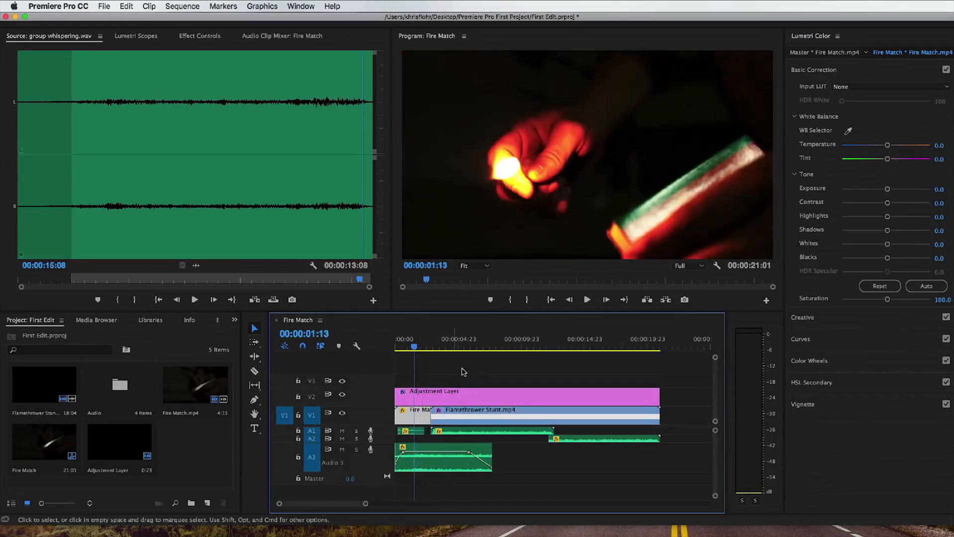
# Step: Reset the adjustment layer's input LUT to None
pyautogui.click(490, 393)
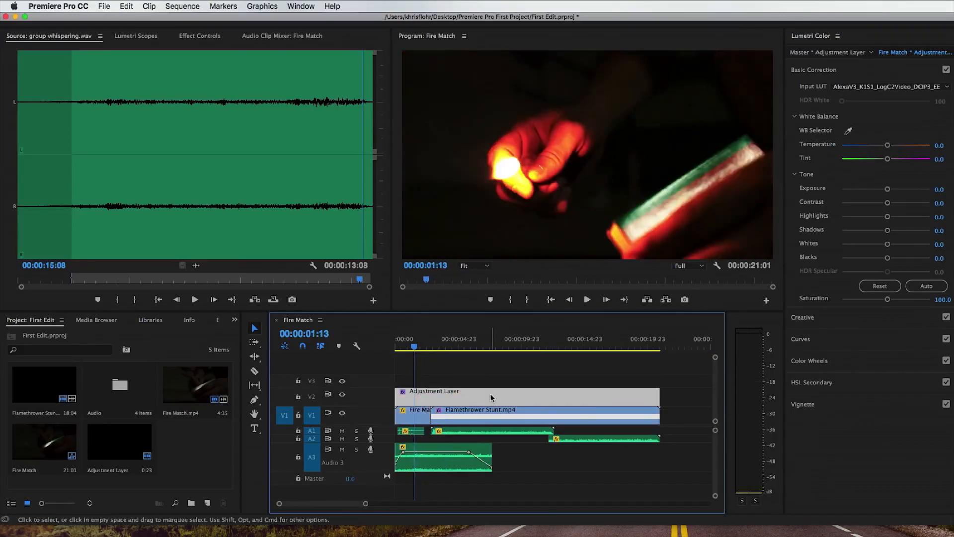
pyautogui.click(852, 88)
pyautogui.click(852, 97)
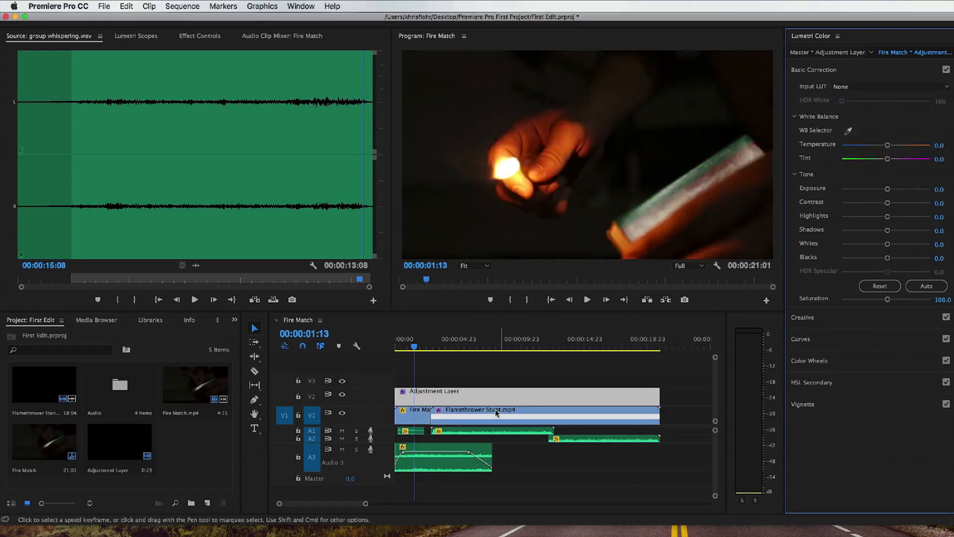
# Step: Set the adjustment layer's vignette amount to -0.1, judging it on the Flamethrower Stunt.mp4 footage
pyautogui.click(460, 346)
pyautogui.click(836, 179)
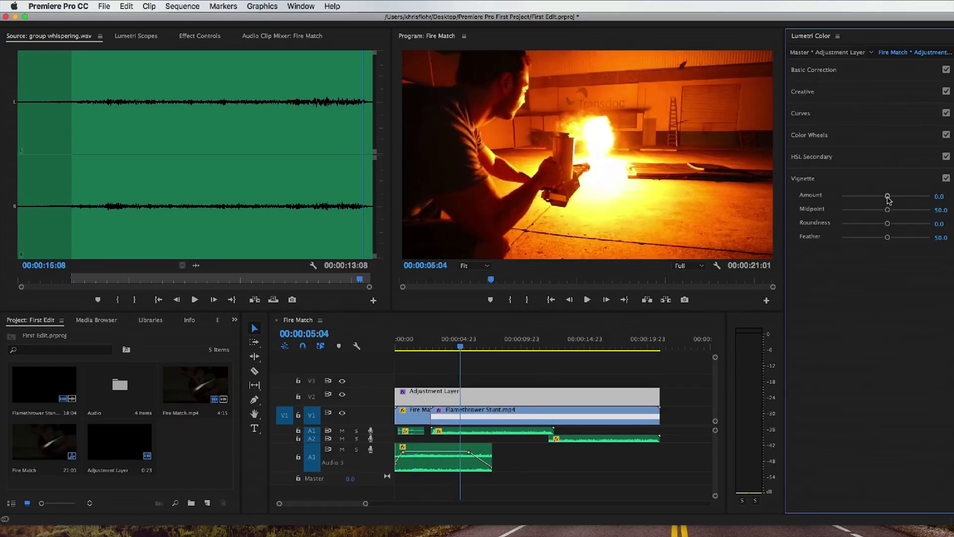
pyautogui.moveTo(888, 196); pyautogui.dragTo(874, 199)
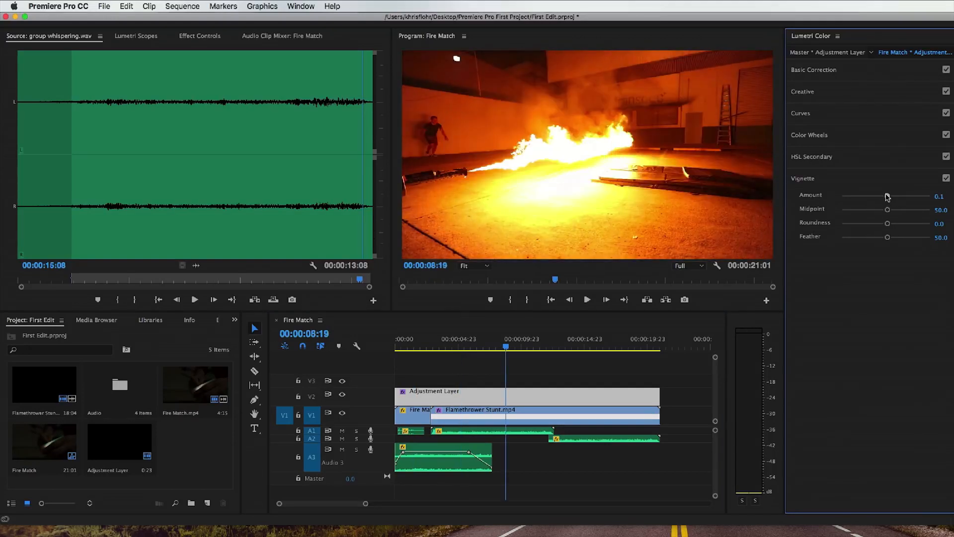
pyautogui.moveTo(888, 197); pyautogui.dragTo(885, 197)
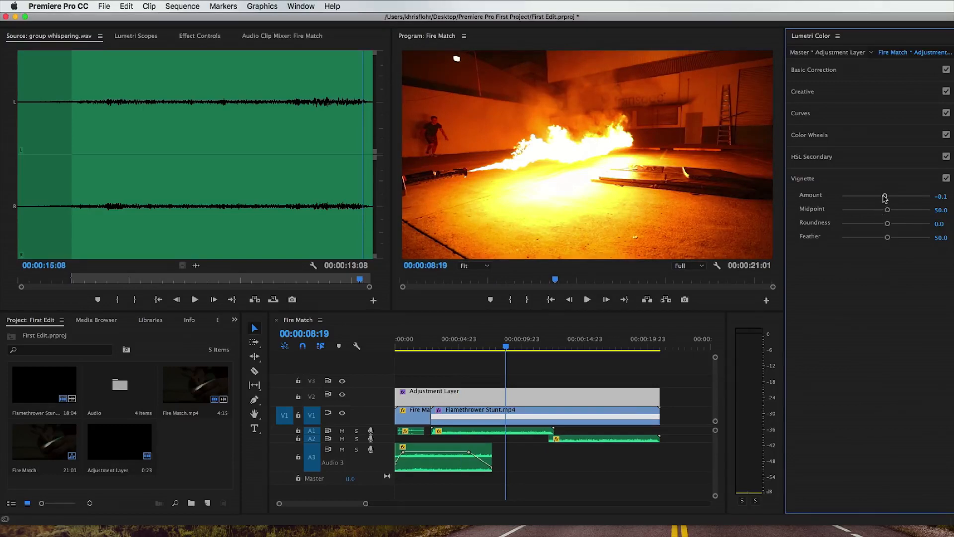
# Step: Play the vignetted sequence from 00:00:08:19 to near its end and switch back to the Editing workspace
pyautogui.click(505, 346)
pyautogui.press('space')
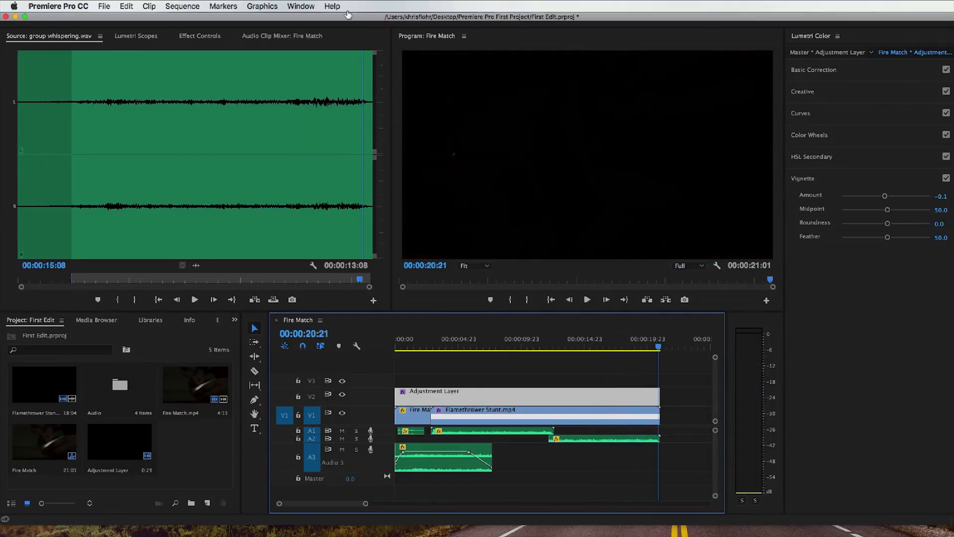
pyautogui.click(297, 6)
pyautogui.moveTo(309, 20)
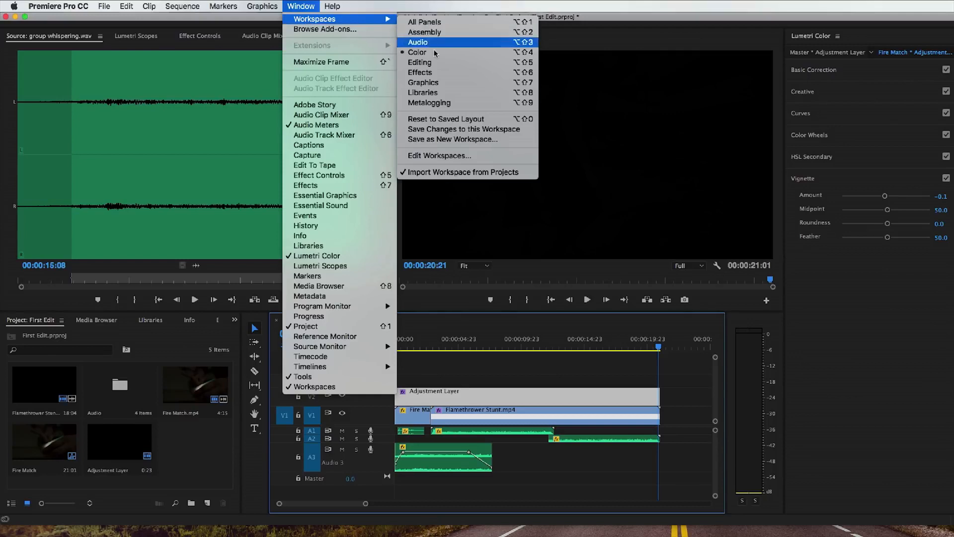
pyautogui.click(427, 62)
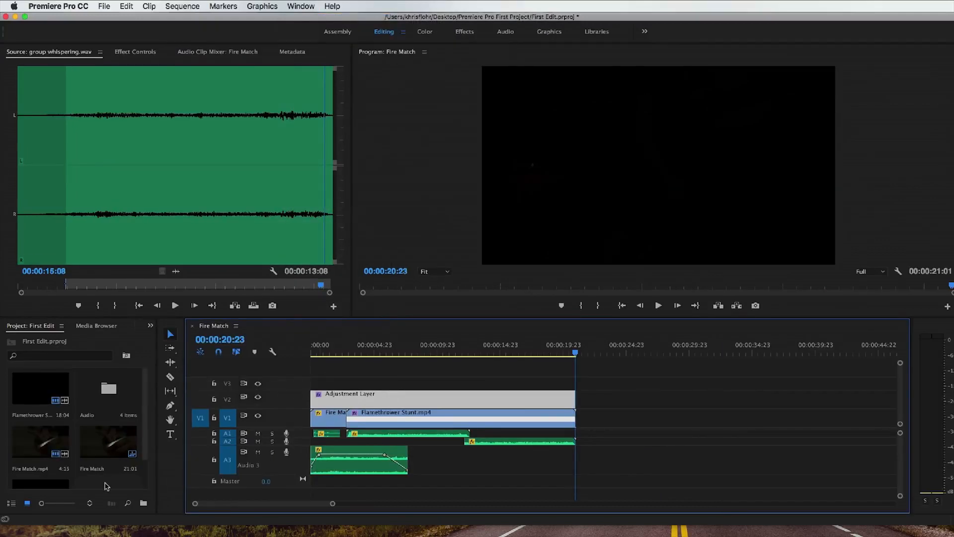
# Step: Search the help for "title" to locate the command that creates a legacy title
pyautogui.click(110, 478)
pyautogui.click(337, 5)
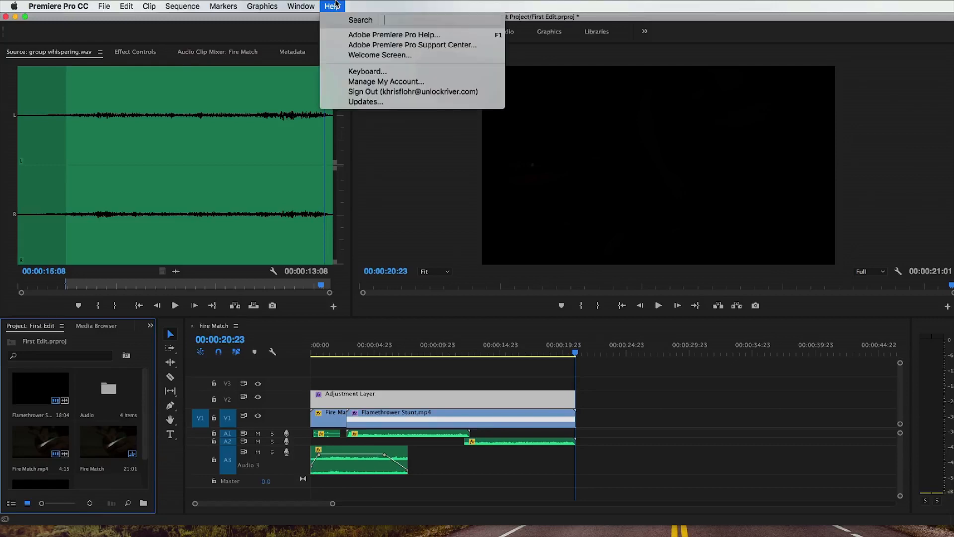
pyautogui.write('title')
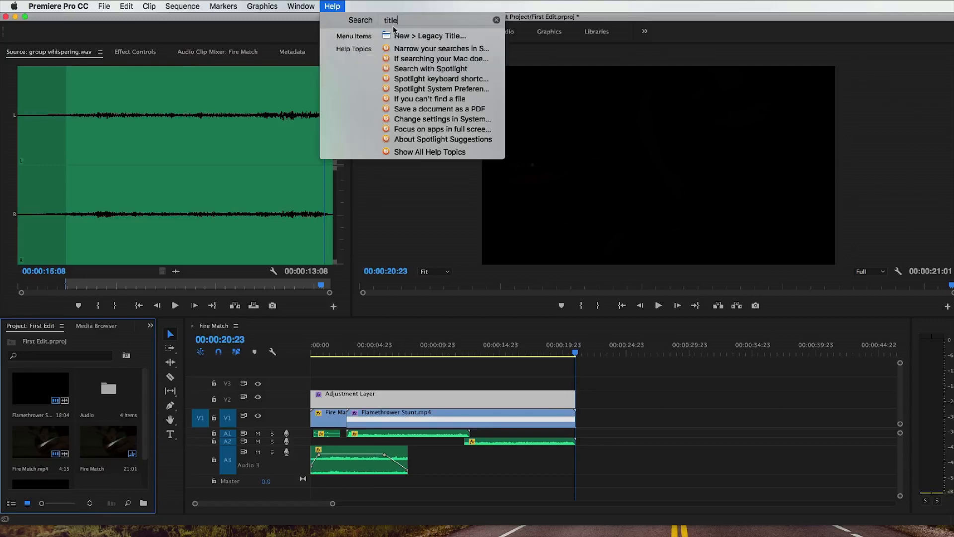
pyautogui.moveTo(401, 37)
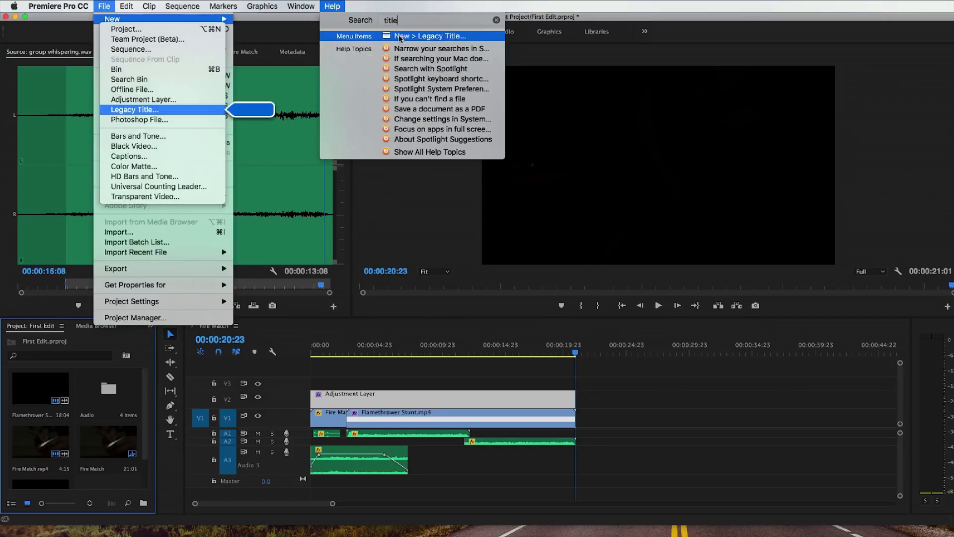
pyautogui.click(387, 3)
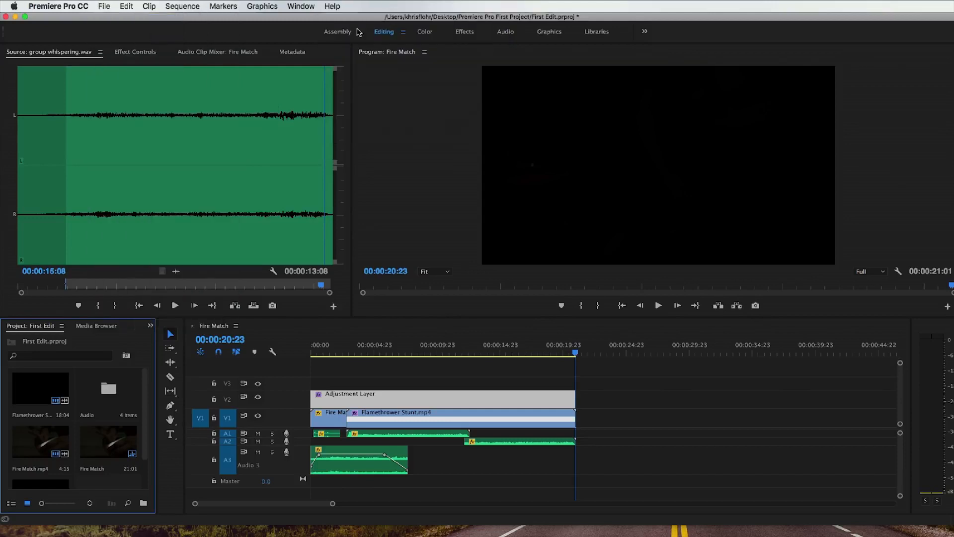
# Step: Create a new legacy title called Name with the 3840 x 2160, 23.976 fps video settings
pyautogui.click(104, 5)
pyautogui.moveTo(176, 20)
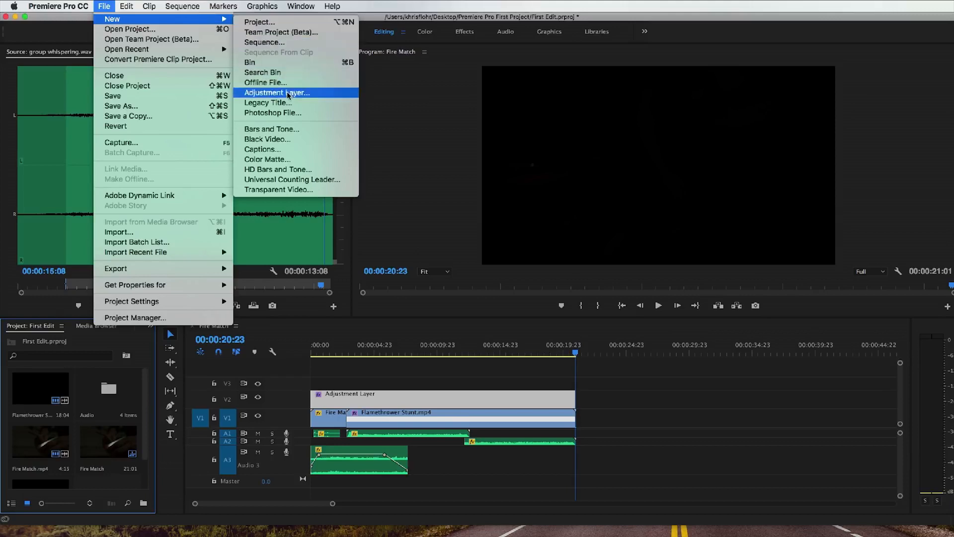
pyautogui.click(311, 103)
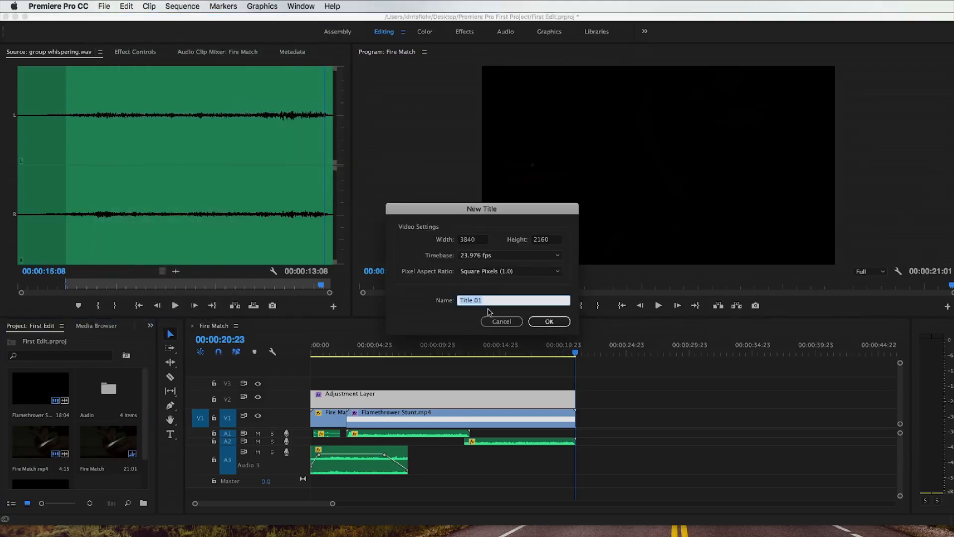
pyautogui.click(483, 297)
pyautogui.write('Name')
pyautogui.click(550, 321)
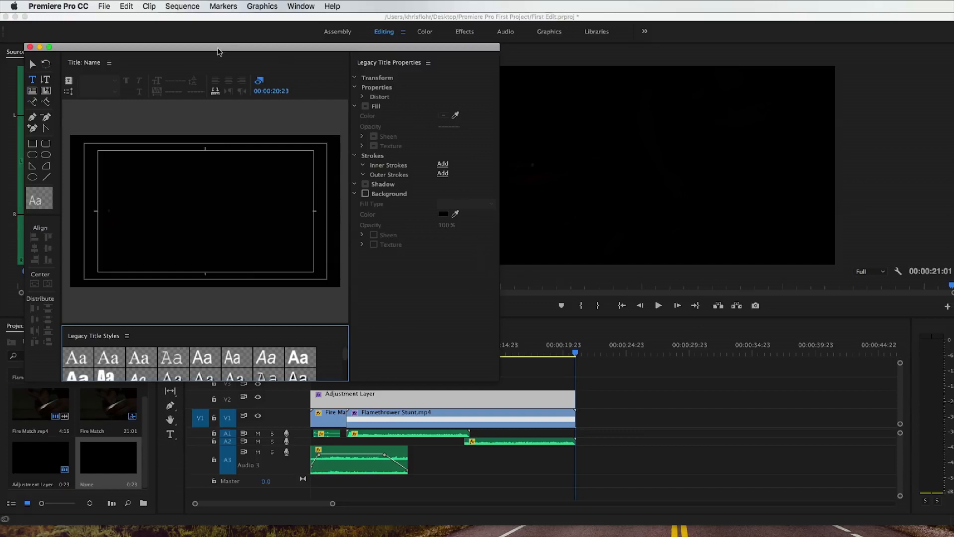
# Step: Add the creator's full name in capitals to the title and set its font size to 347
pyautogui.moveTo(219, 51); pyautogui.dragTo(403, 77)
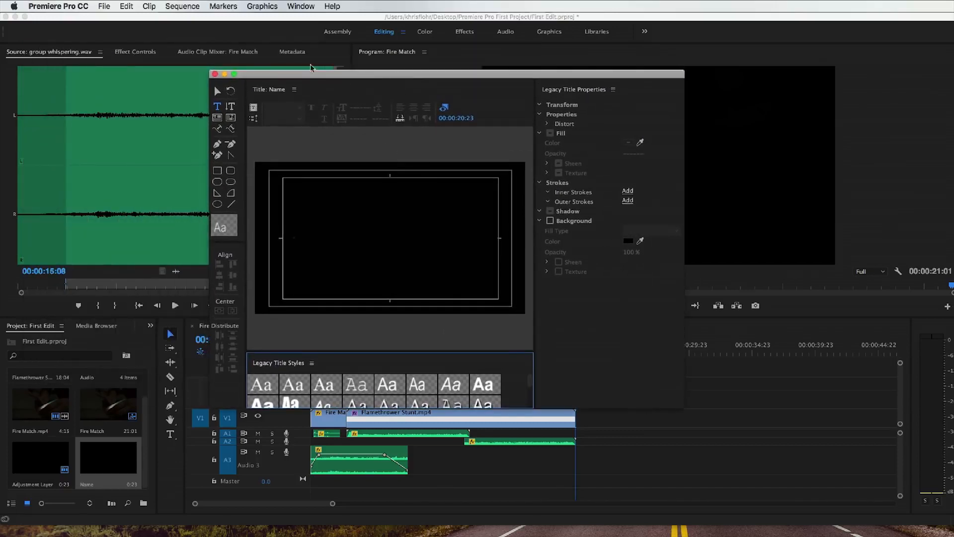
pyautogui.click(353, 230)
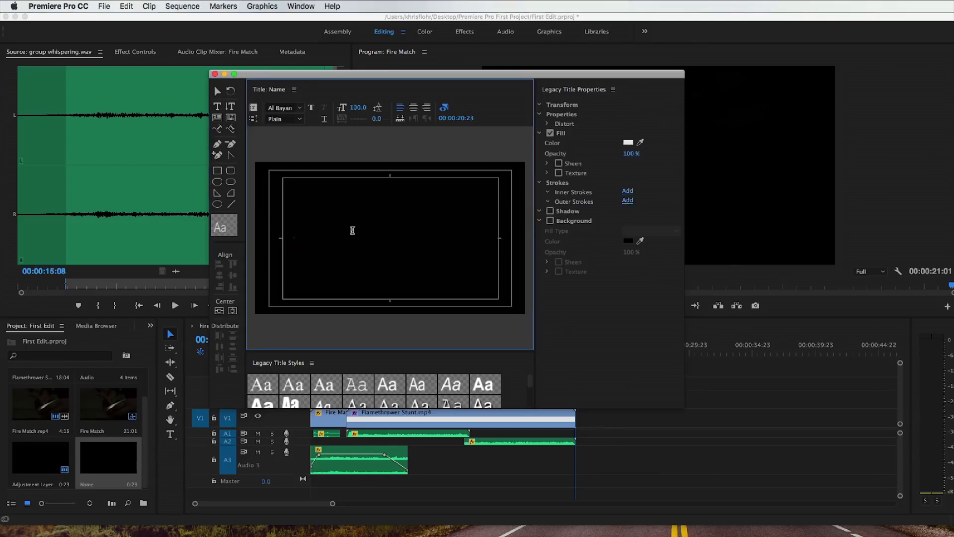
pyautogui.write('KHRISTIAN FLOHR')
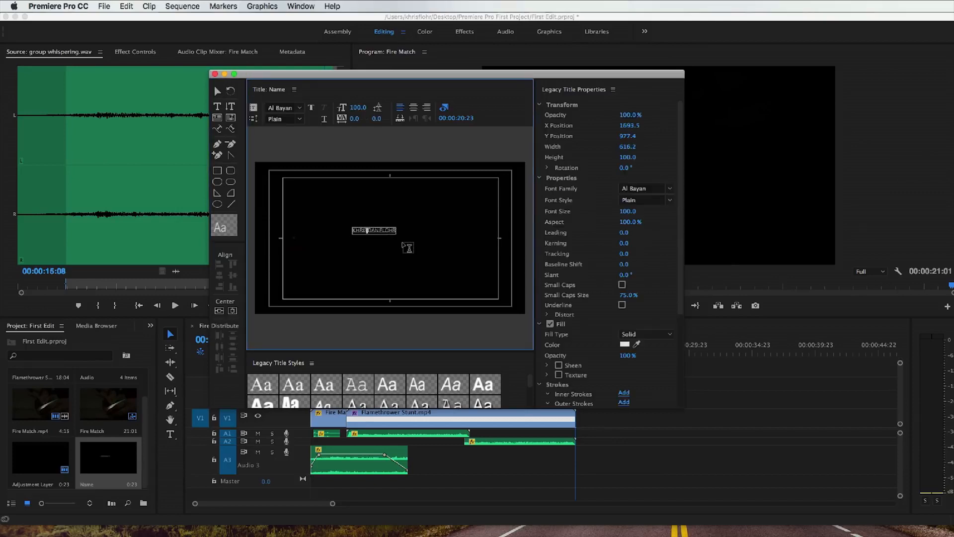
pyautogui.press('super+a')
pyautogui.moveTo(358, 107); pyautogui.dragTo(480, 107)
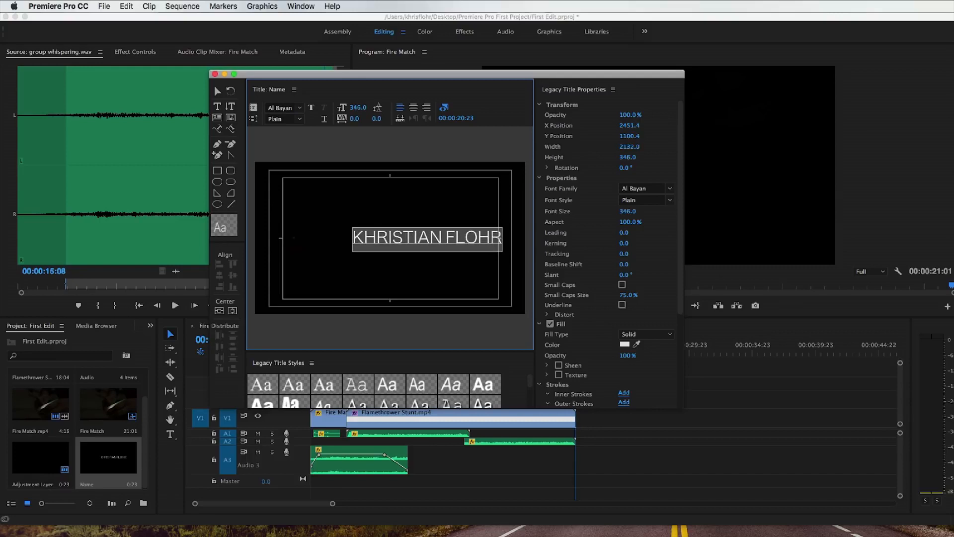
# Step: Set the title text's font to Lato Light and center it horizontally and vertically in the frame
pyautogui.click(300, 109)
pyautogui.click(286, 107)
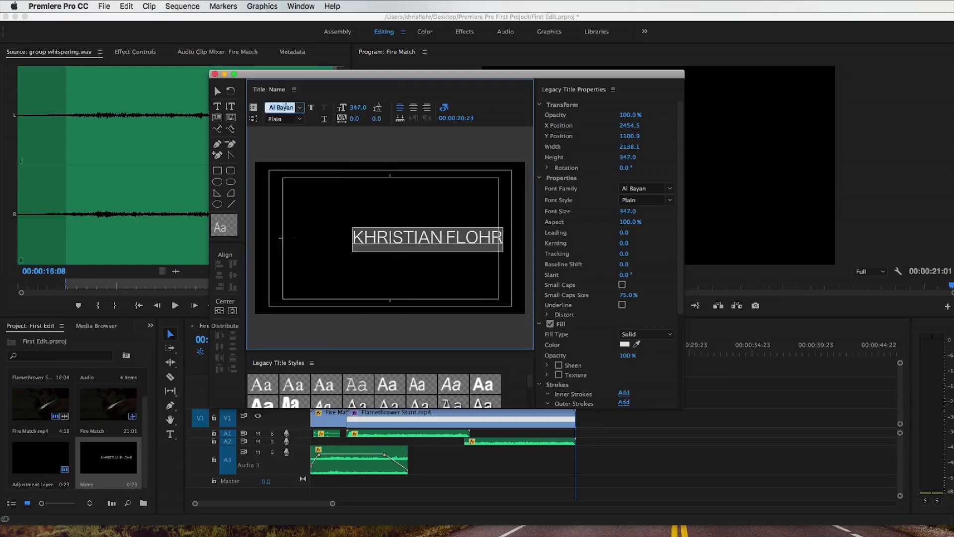
pyautogui.write('Lato')
pyautogui.press('Return')
pyautogui.click(300, 119)
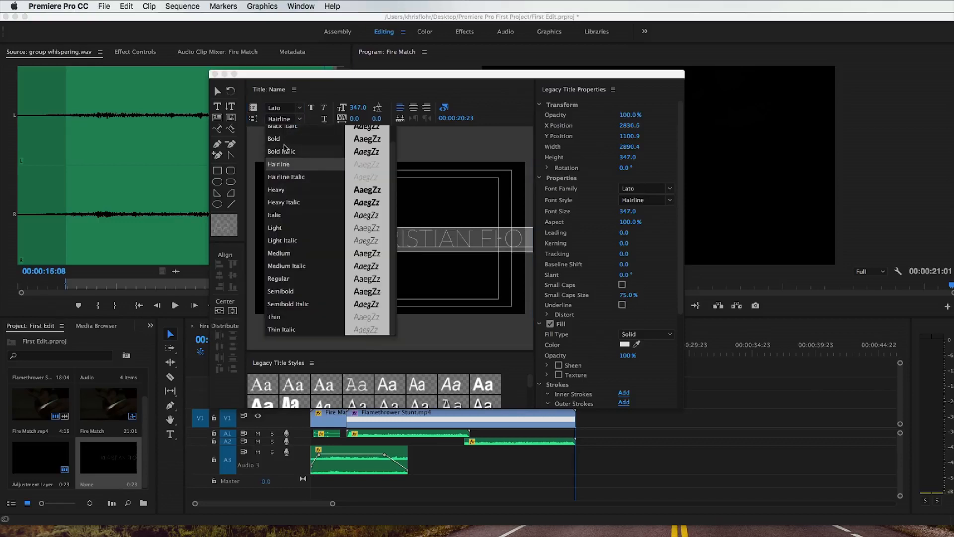
pyautogui.click(288, 228)
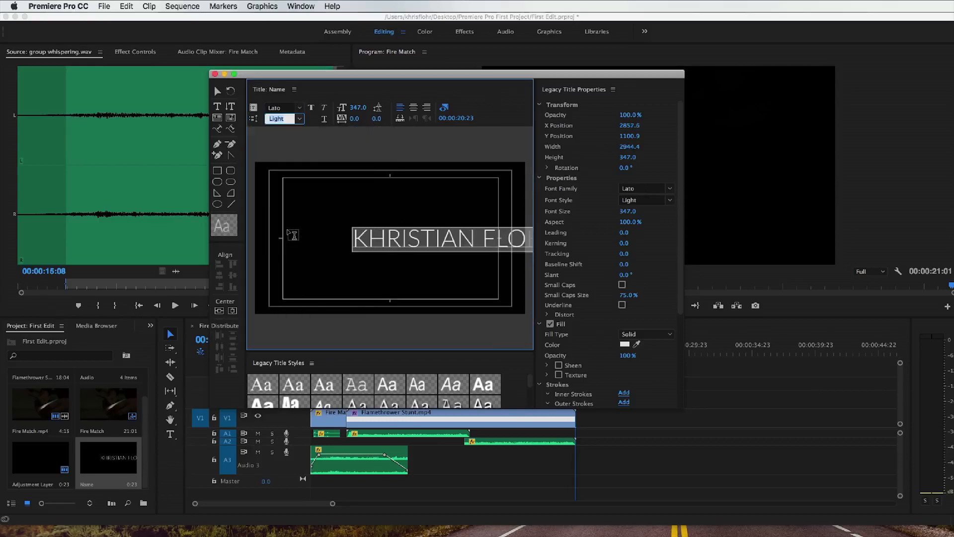
pyautogui.click(219, 310)
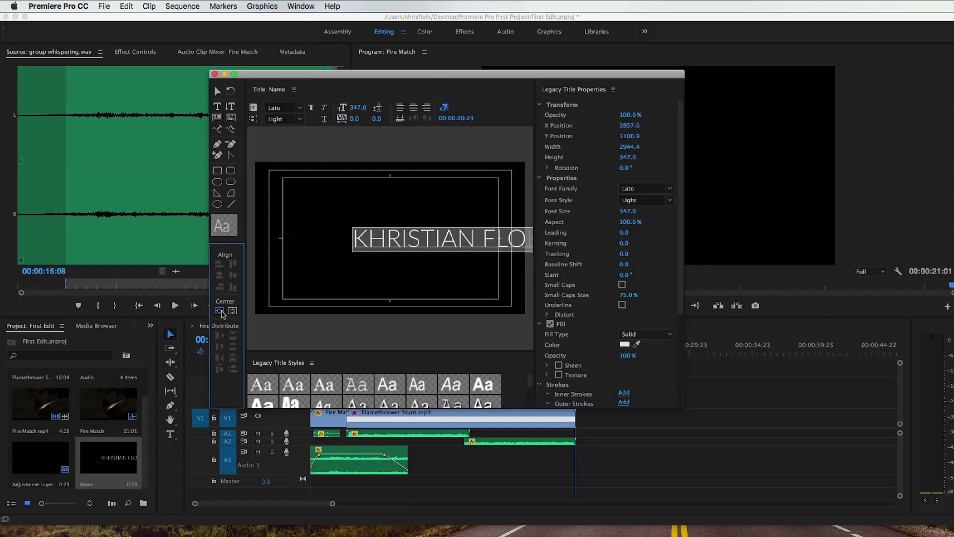
pyautogui.click(233, 312)
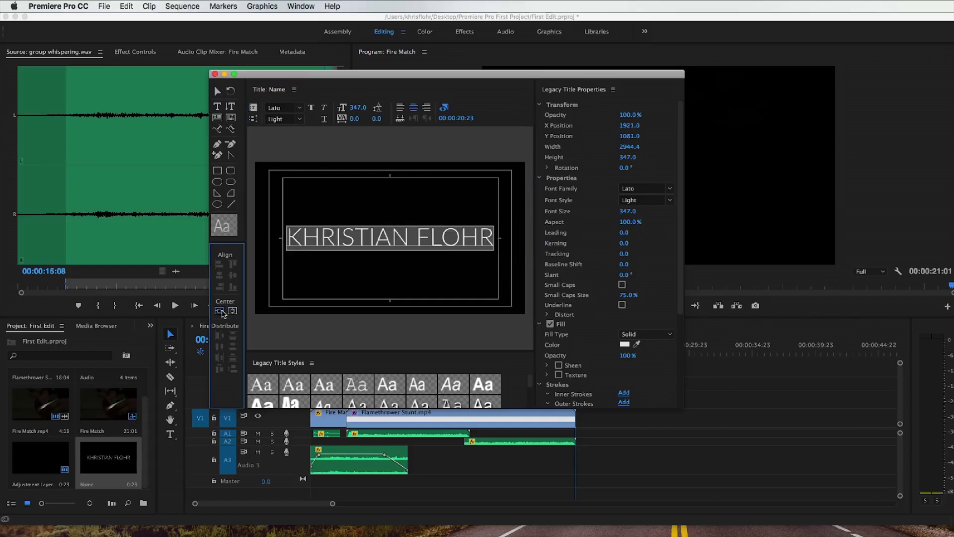
# Step: Change the title text's font style to Thin
pyautogui.click(375, 241)
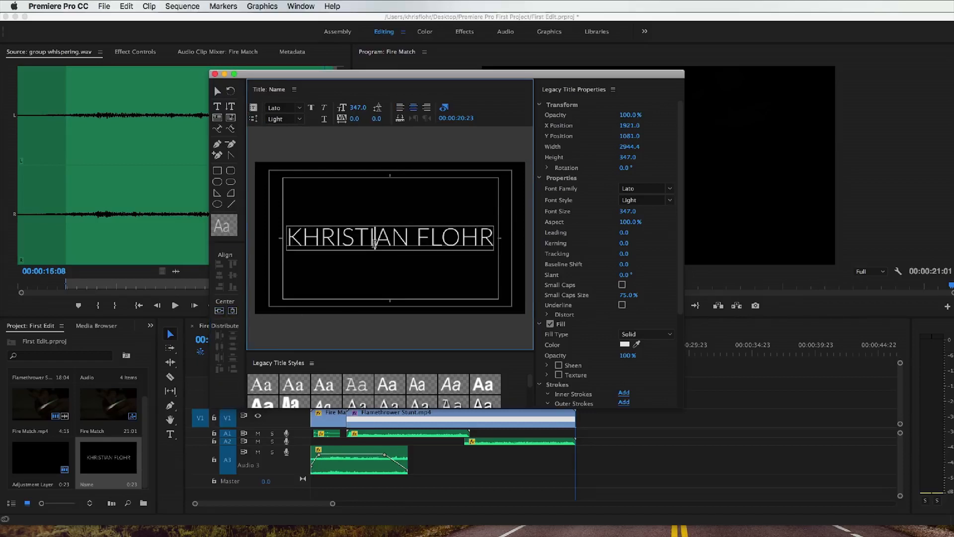
pyautogui.press('super+a')
pyautogui.click(300, 120)
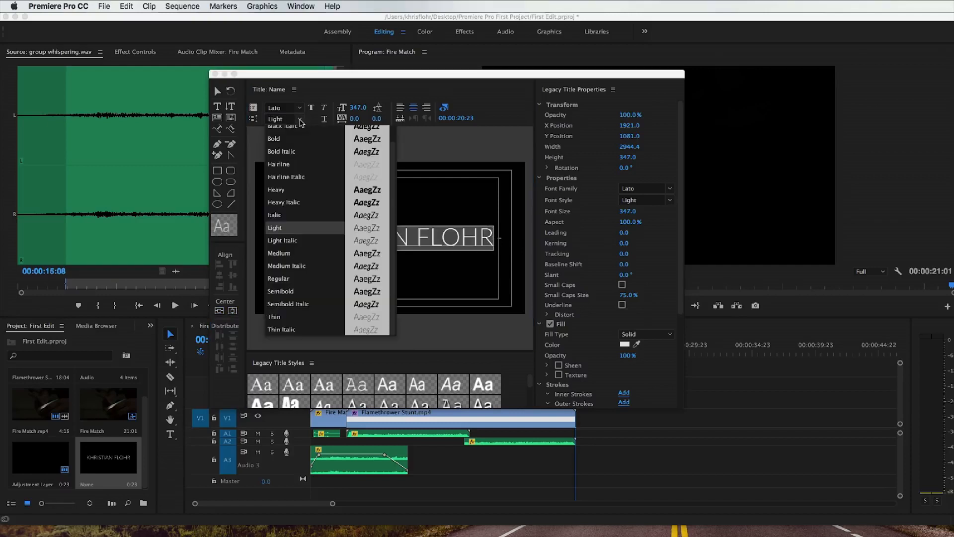
pyautogui.click(299, 317)
pyautogui.click(355, 315)
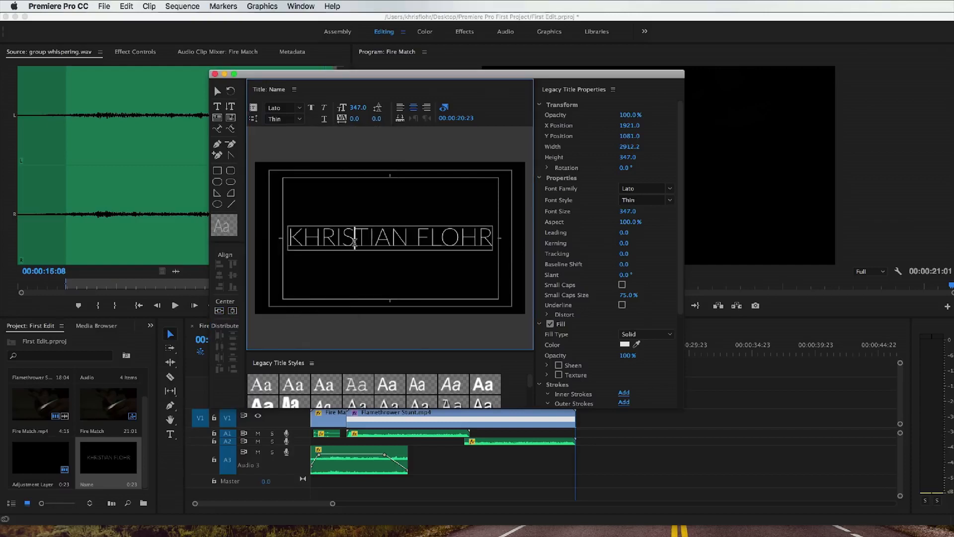
# Step: Reduce the whole title text's font size to 297
pyautogui.click(356, 240)
pyautogui.press('super+a')
pyautogui.moveTo(358, 107); pyautogui.dragTo(333, 108)
pyautogui.moveTo(631, 116); pyautogui.dragTo(631, 115)
pyautogui.click(450, 236)
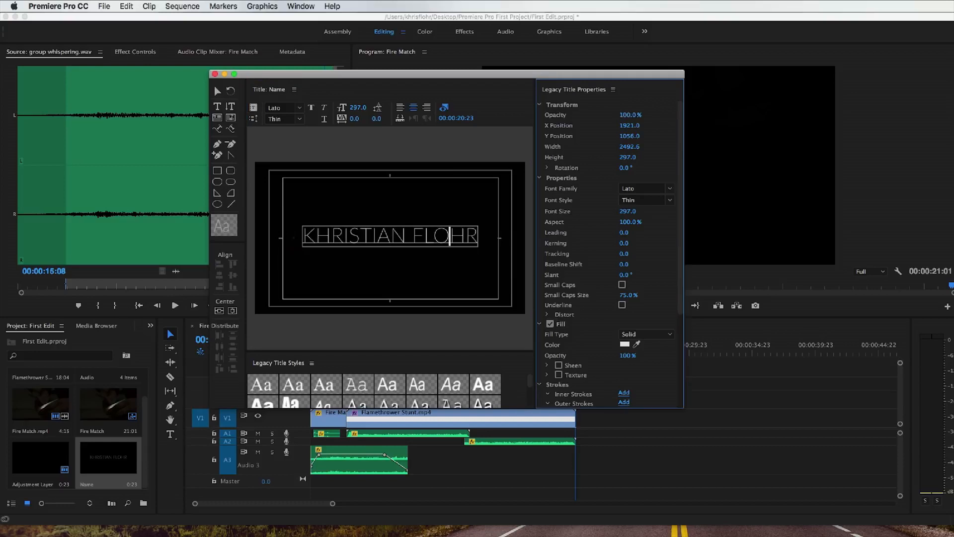
# Step: Set the title text's fill color to white, enable its shadow, and close the title editor
pyautogui.scroll(-3, 630, 271)
pyautogui.click(625, 271)
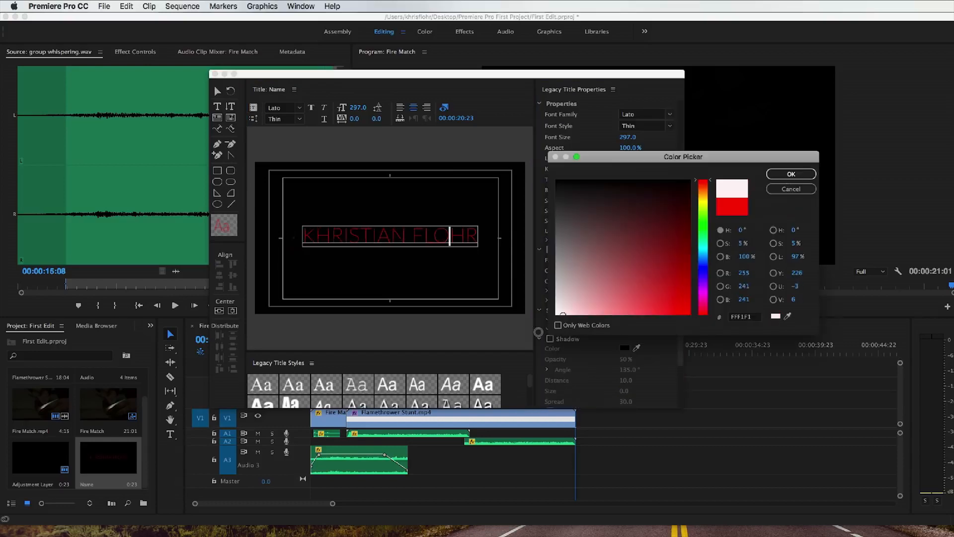
pyautogui.click(791, 174)
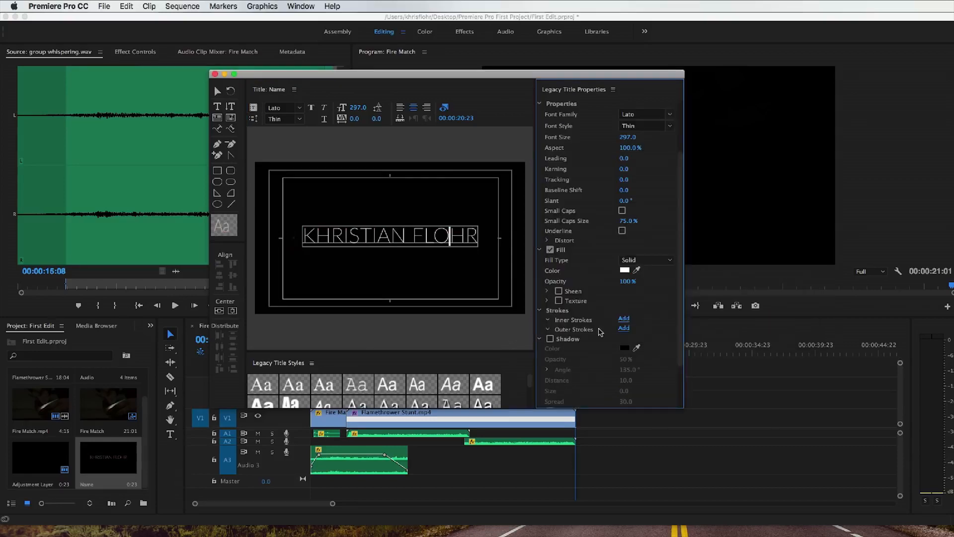
pyautogui.click(550, 339)
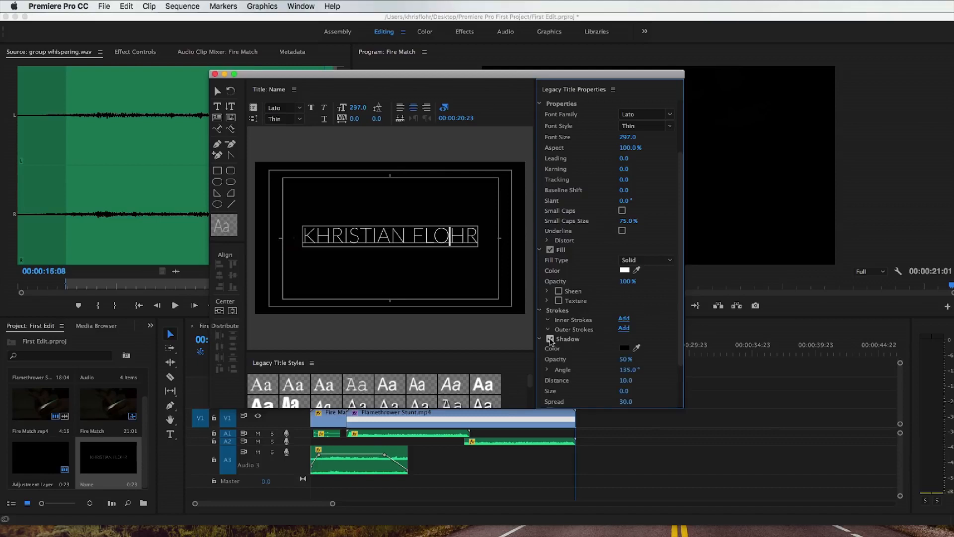
pyautogui.scroll(3, 587, 306)
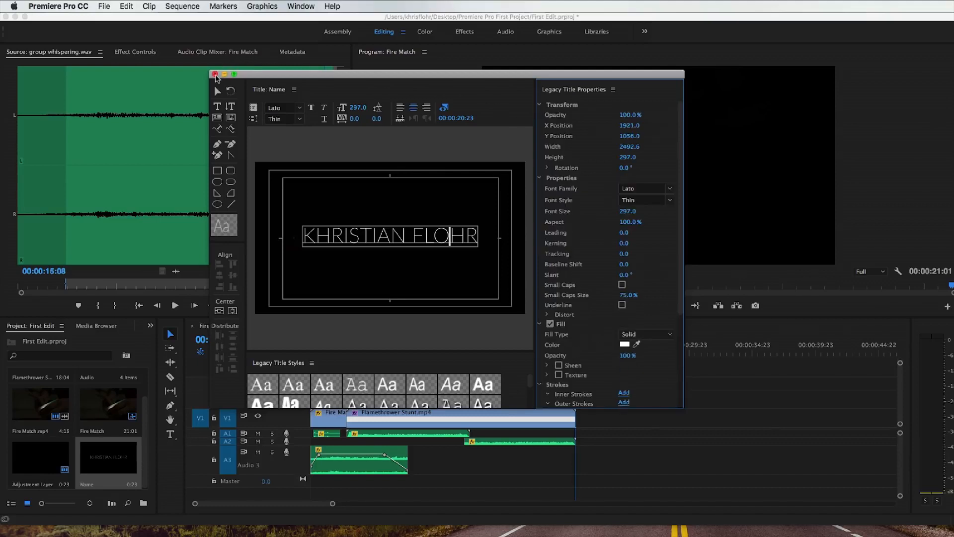
pyautogui.click(215, 73)
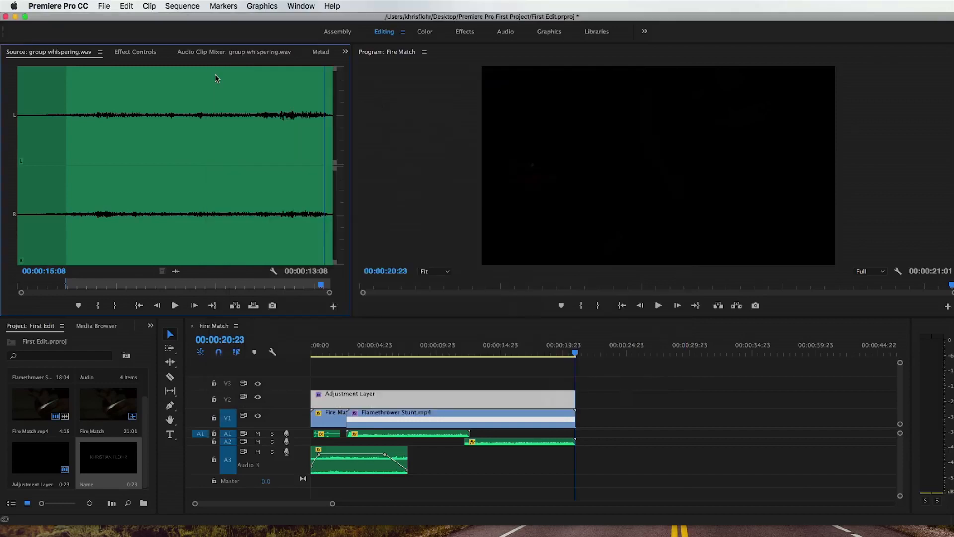
# Step: Place the Name title on V1 directly after Flamethrower Stunt.mp4 and preview it in the sequence
pyautogui.moveTo(116, 463); pyautogui.dragTo(582, 421)
pyautogui.click(574, 353)
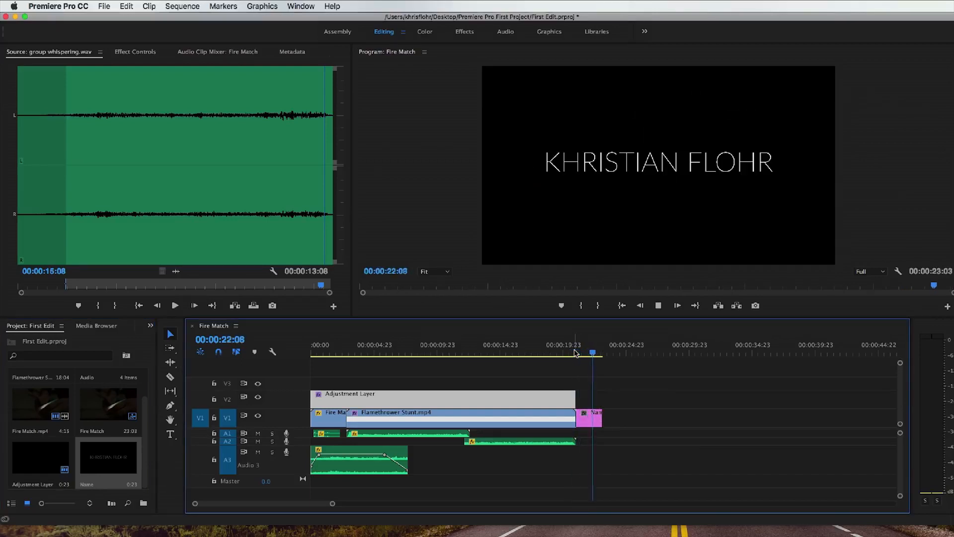
pyautogui.click(578, 353)
# Step: Show the effect controls of the Name clip and play the transition from Flamethrower Stunt.mp4 into it
pyautogui.click(596, 421)
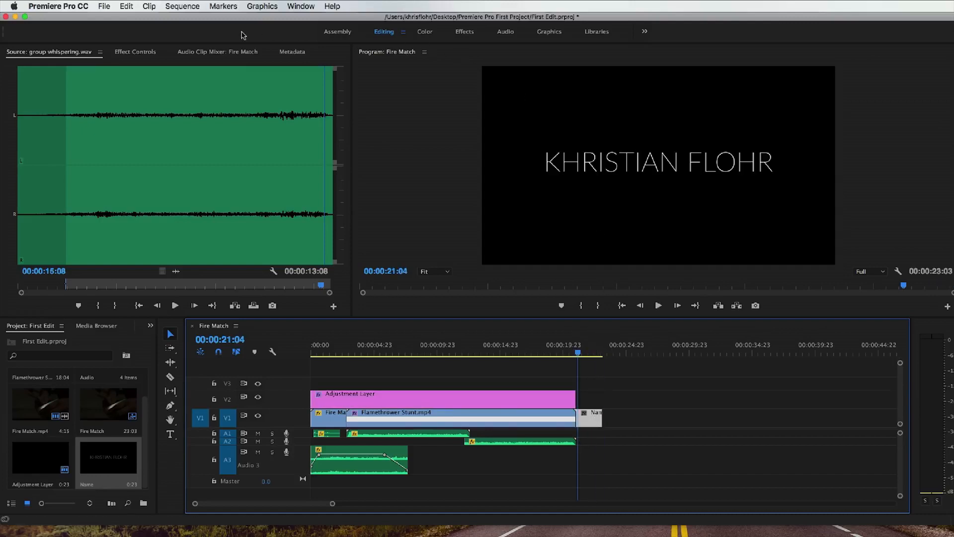
pyautogui.click(134, 53)
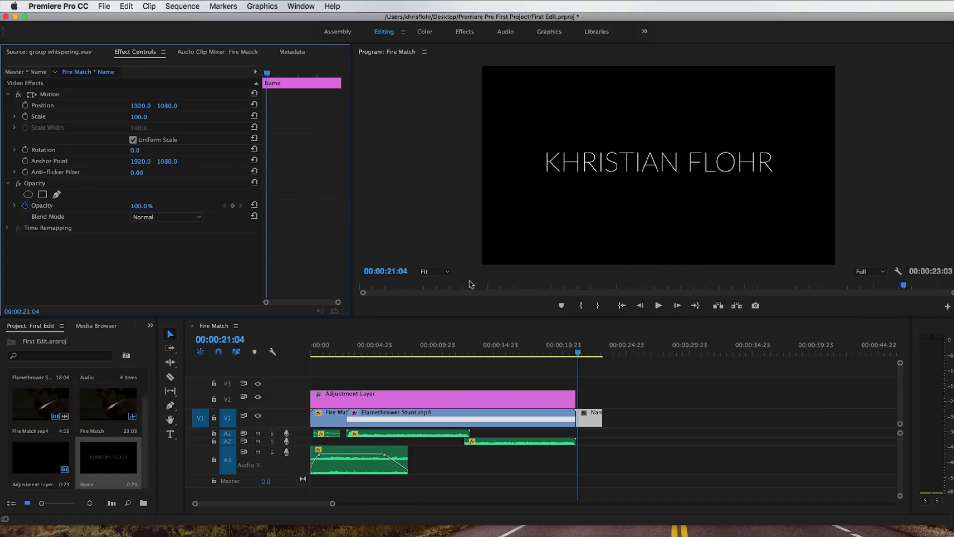
pyautogui.click(566, 351)
pyautogui.press('space')
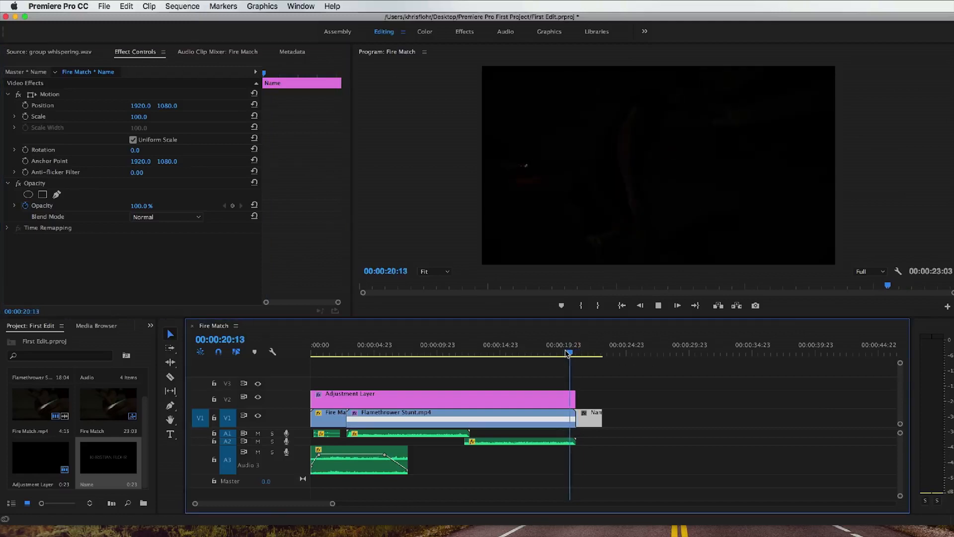
pyautogui.press('space')
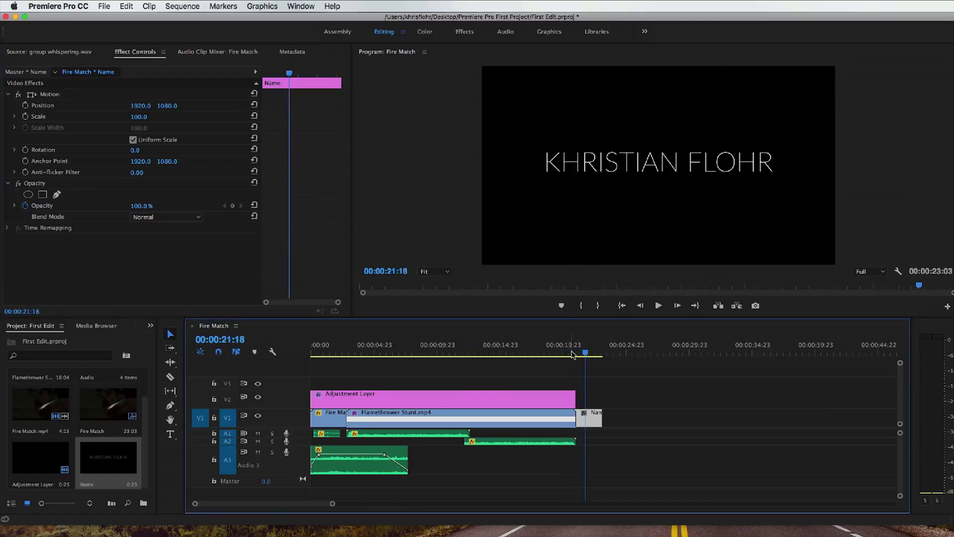
# Step: Keyframe the Name clip's opacity on the timeline so it fades in from 0% to 100% at its start
pyautogui.doubleClick(296, 417)
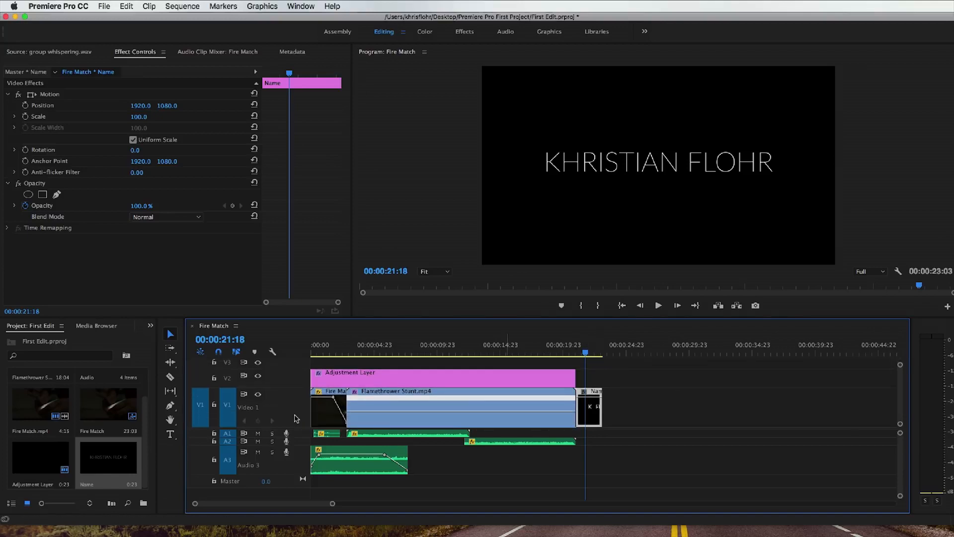
pyautogui.moveTo(332, 505); pyautogui.dragTo(265, 503)
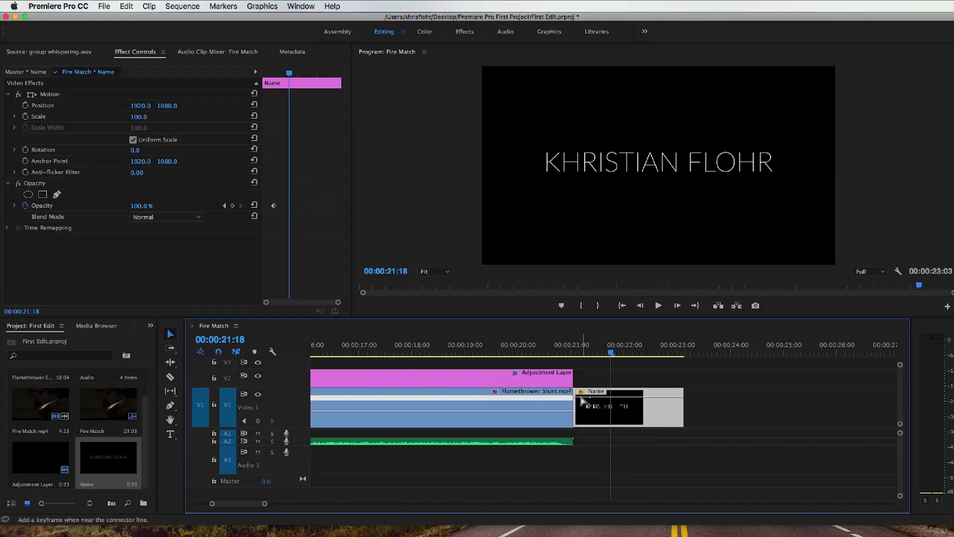
pyautogui.keyDown('super'); pyautogui.click(580, 398); pyautogui.keyUp('super')
pyautogui.moveTo(580, 398); pyautogui.dragTo(579, 403)
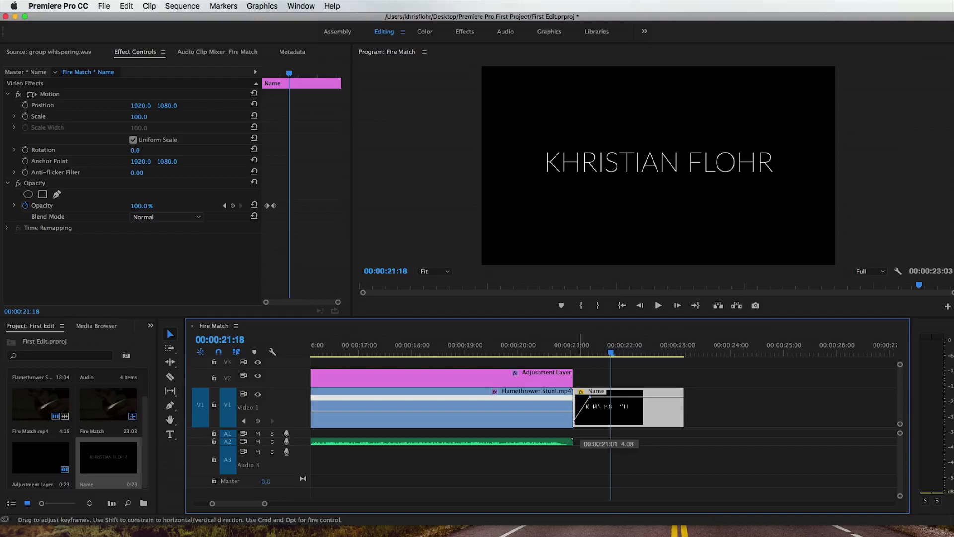
pyautogui.moveTo(576, 353)
pyautogui.mouseDown()
pyautogui.moveTo(688, 356)
pyautogui.moveTo(576, 355)
pyautogui.mouseUp()
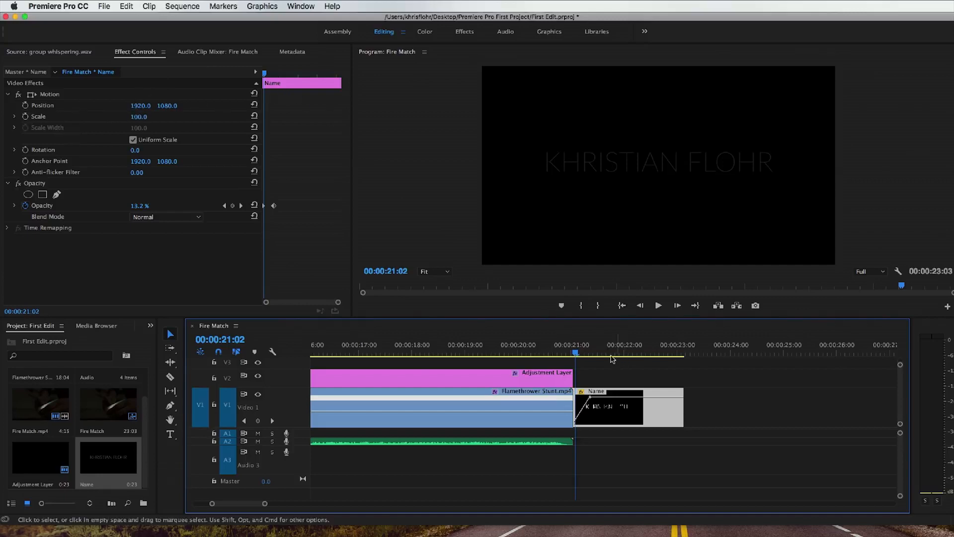
# Step: Set the Name clip's scale to 78 and turn on scale animation at its start, 00:00:21:01
pyautogui.click(604, 354)
pyautogui.moveTo(134, 121); pyautogui.dragTo(123, 122)
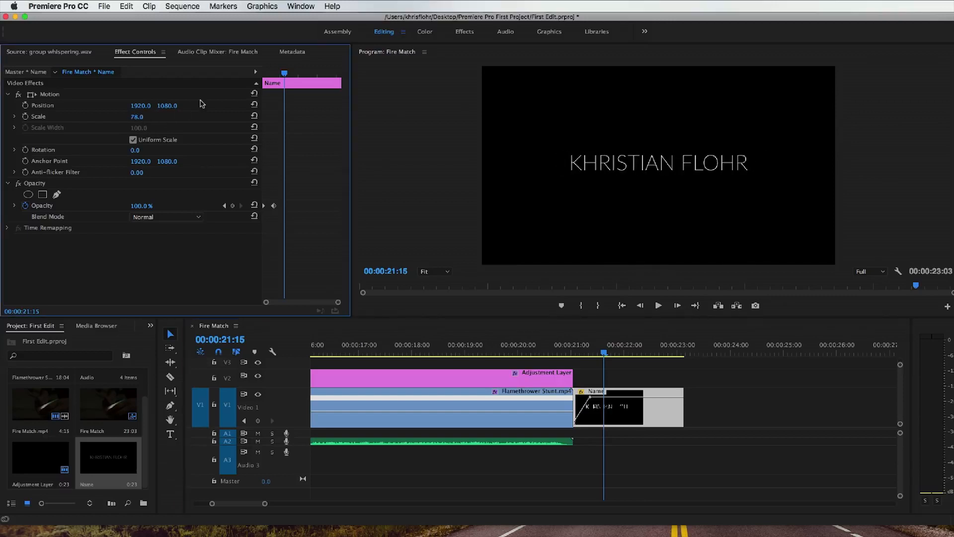
pyautogui.moveTo(284, 73); pyautogui.dragTo(260, 77)
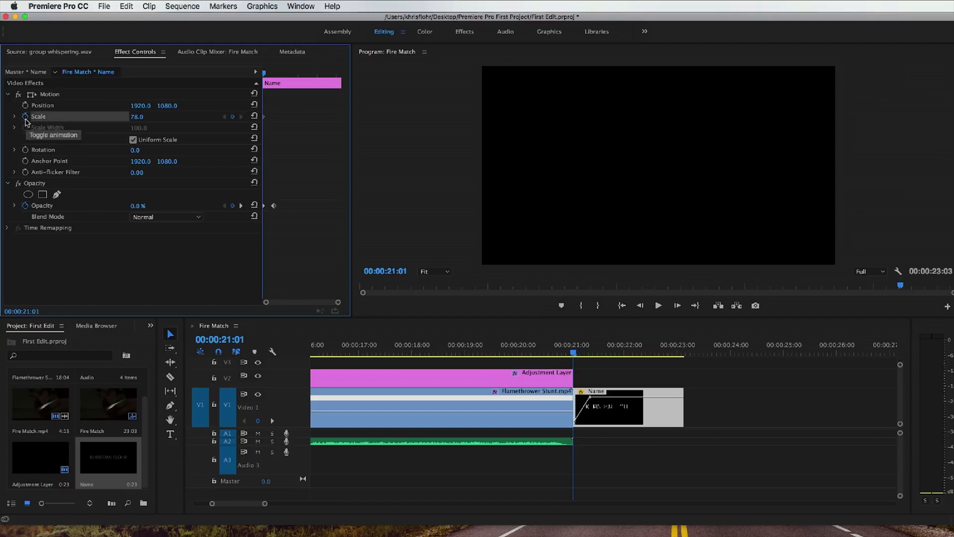
# Step: Add a second scale keyframe of 80 to the Name clip near its end, at 00:00:23:02
pyautogui.click(25, 118)
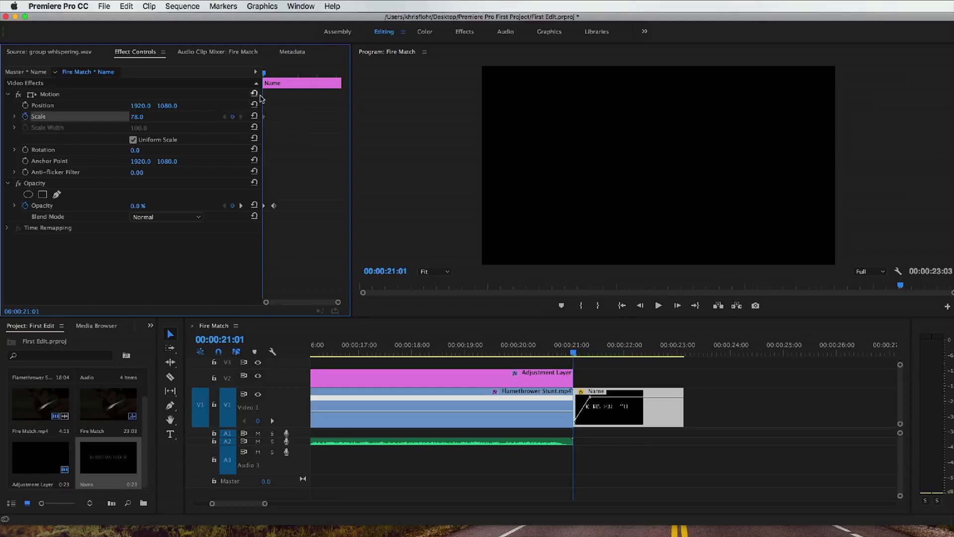
pyautogui.moveTo(266, 76); pyautogui.dragTo(339, 78)
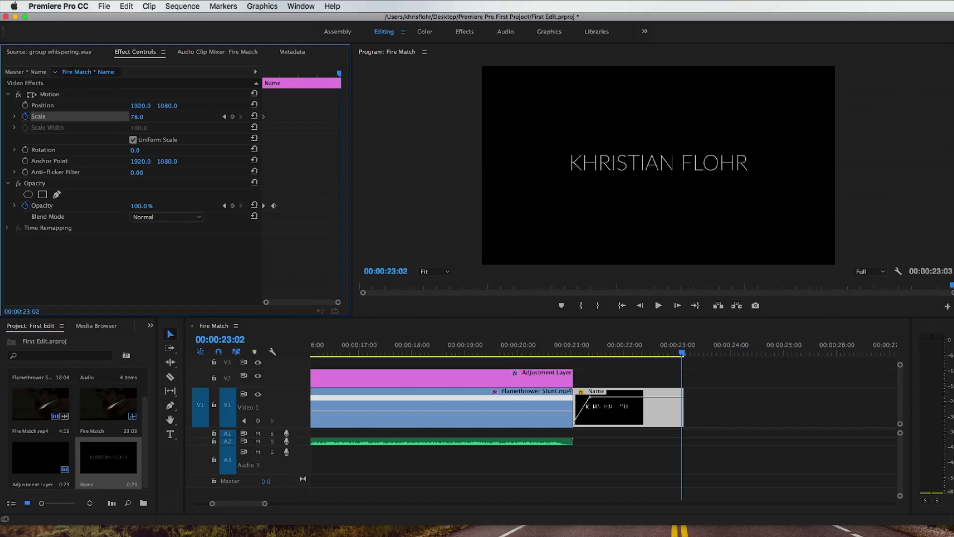
pyautogui.click(137, 117)
pyautogui.write('80')
pyautogui.press('Return')
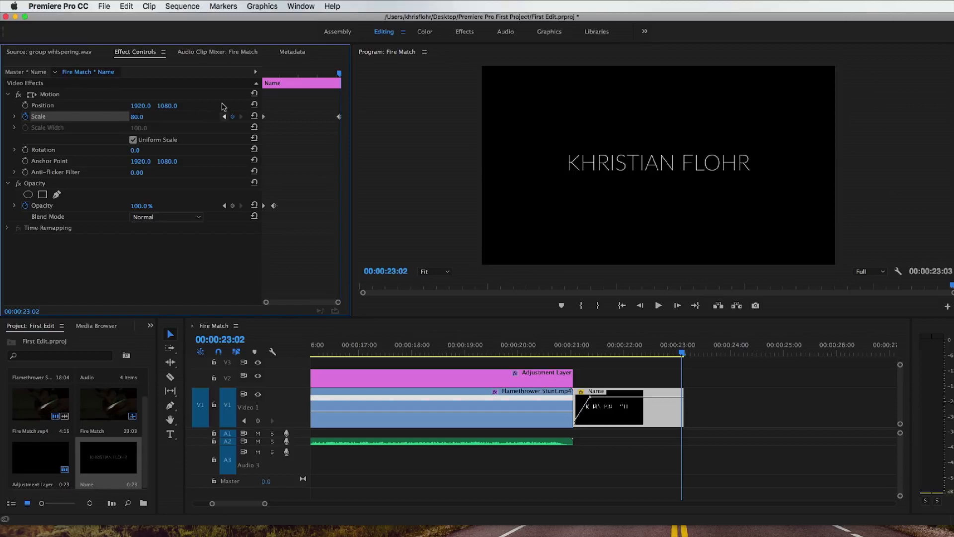
# Step: Play the Name title from its start at 00:00:21:01 through to its end to check the fade and scale animation
pyautogui.moveTo(266, 74); pyautogui.dragTo(263, 75)
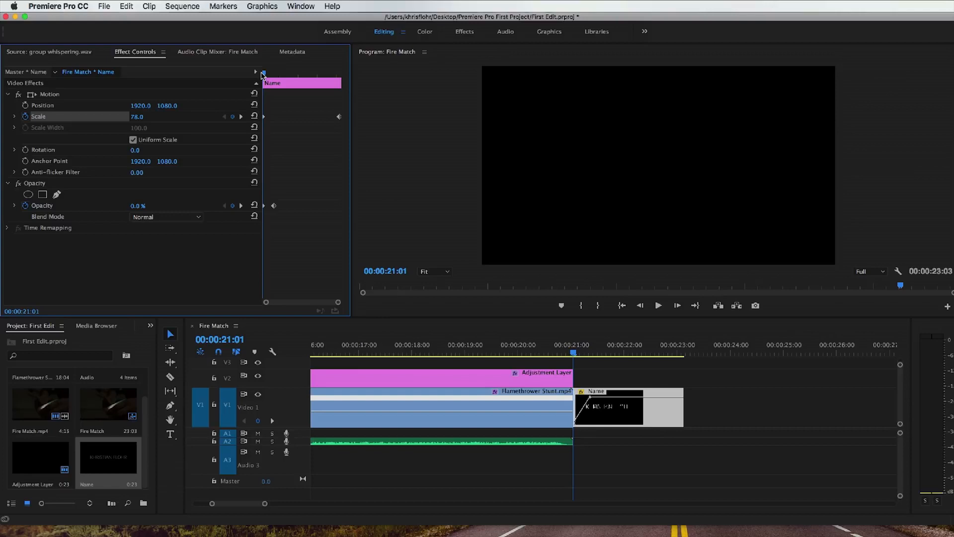
pyautogui.click(329, 475)
pyautogui.press('\\')
pyautogui.press('space')
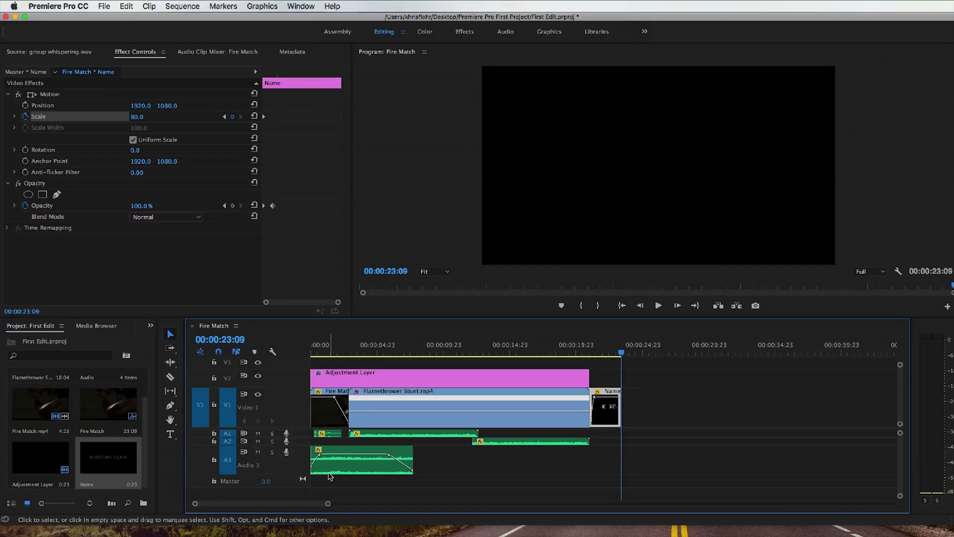
# Step: Return the playhead to the start of the sequence and collapse the V1, V2 and A3 tracks
pyautogui.press('Home')
pyautogui.doubleClick(274, 415)
pyautogui.doubleClick(289, 461)
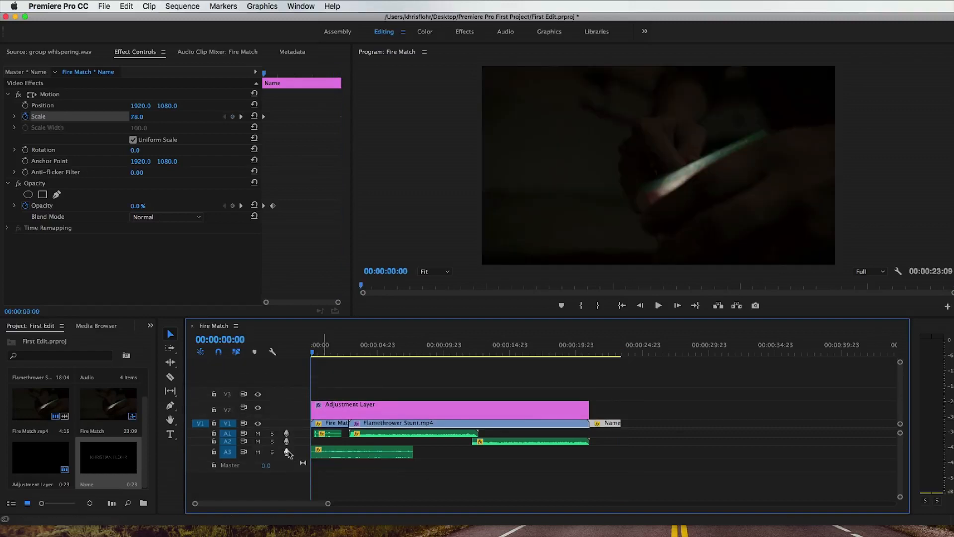
pyautogui.doubleClick(280, 413)
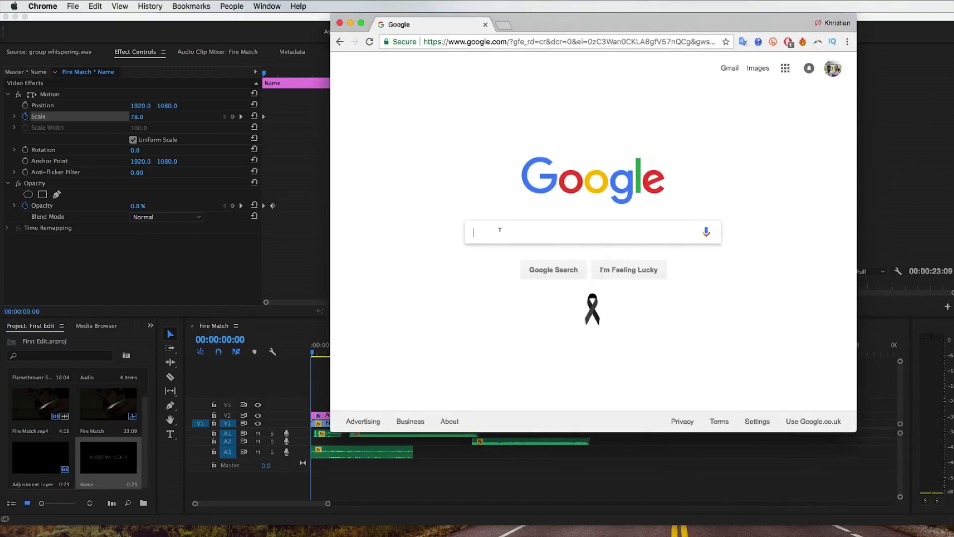
# Step: Switch to Chrome and search Google Images for "widescreen png"
pyautogui.write('en png')
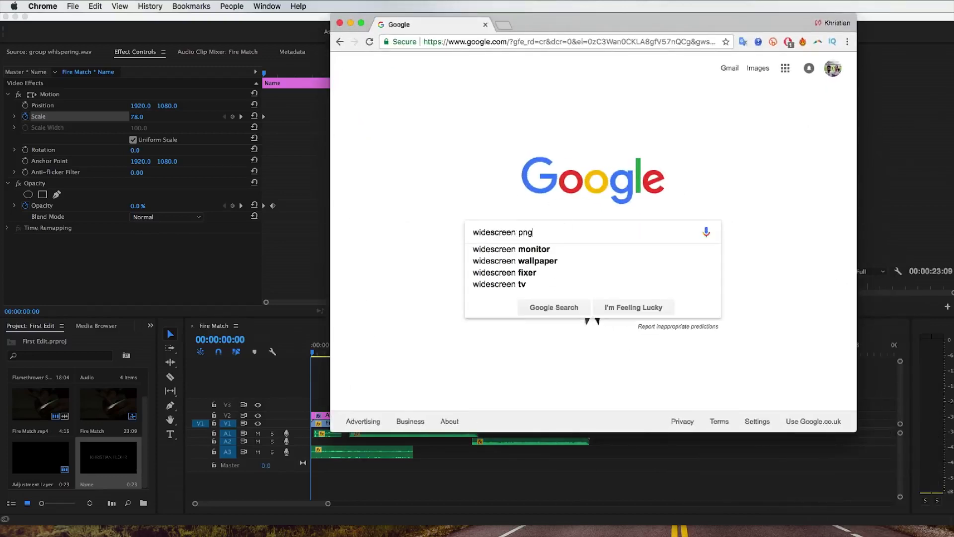
pyautogui.press('Return')
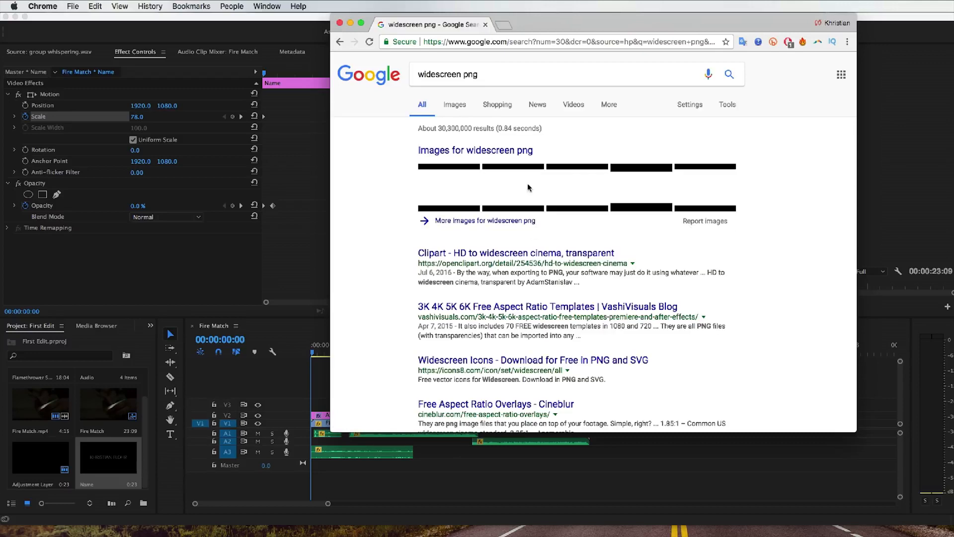
pyautogui.click(460, 110)
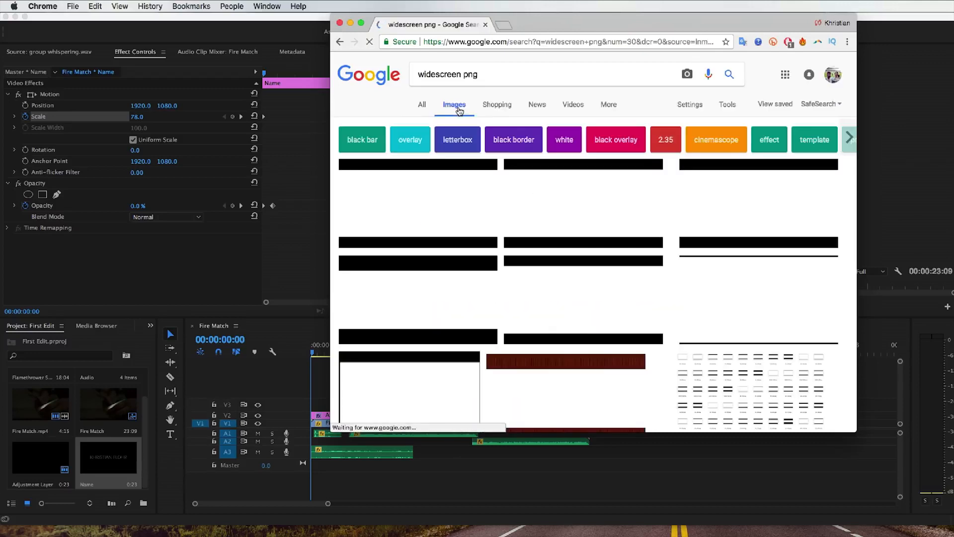
# Step: Open the 2400 × 1350 HD to widescreen cinema image at full size and save it in the Premiere Pro First Project folder
pyautogui.click(461, 198)
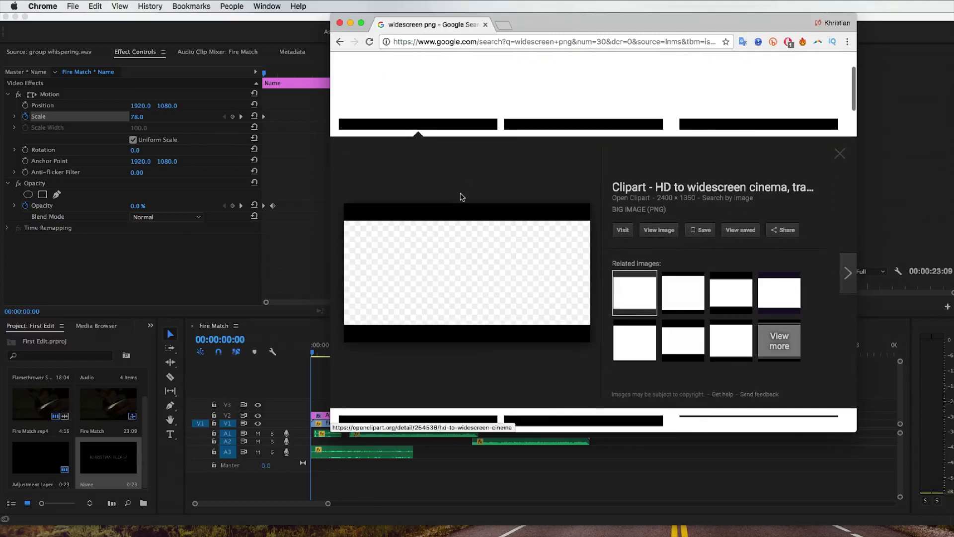
pyautogui.click(663, 232)
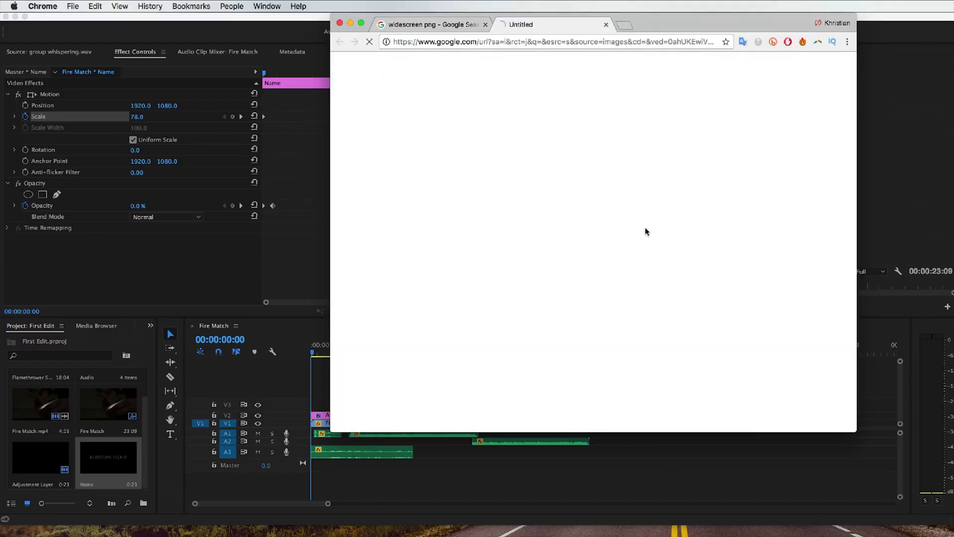
pyautogui.rightClick(595, 112)
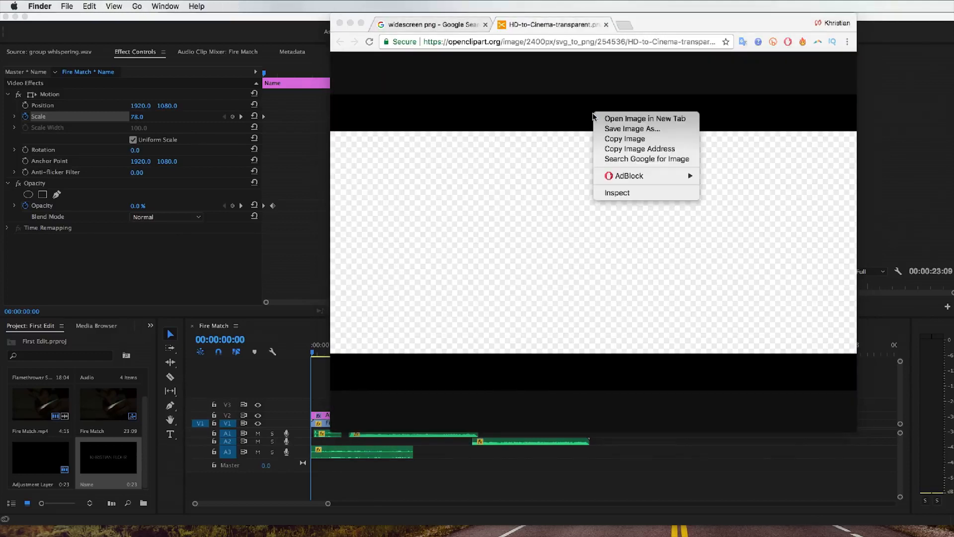
pyautogui.click(631, 128)
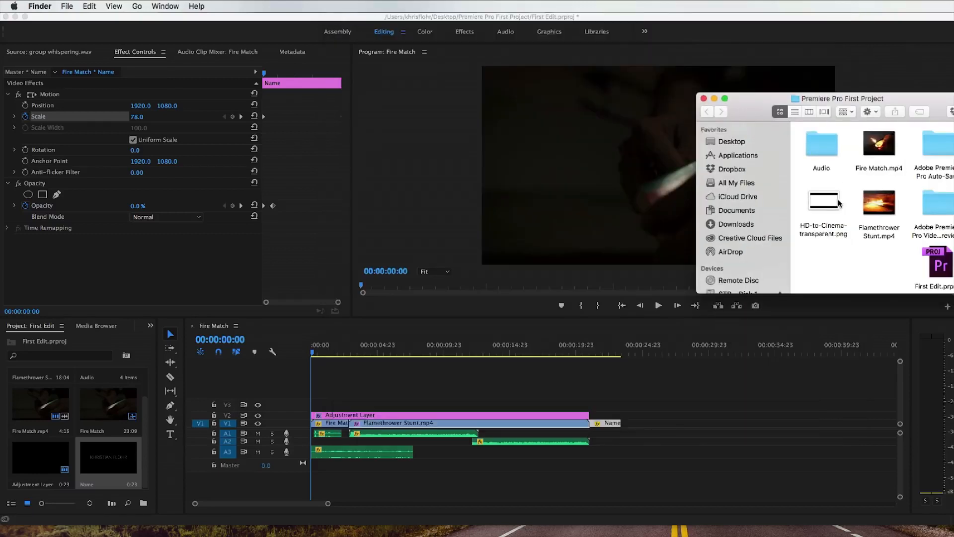
# Step: Place HD-to-Cinema-transparent.png from Finder on V3 across the whole Premiere Pro sequence and check the frame at 00:00:08:21
pyautogui.moveTo(839, 203); pyautogui.dragTo(620, 408)
pyautogui.click(315, 351)
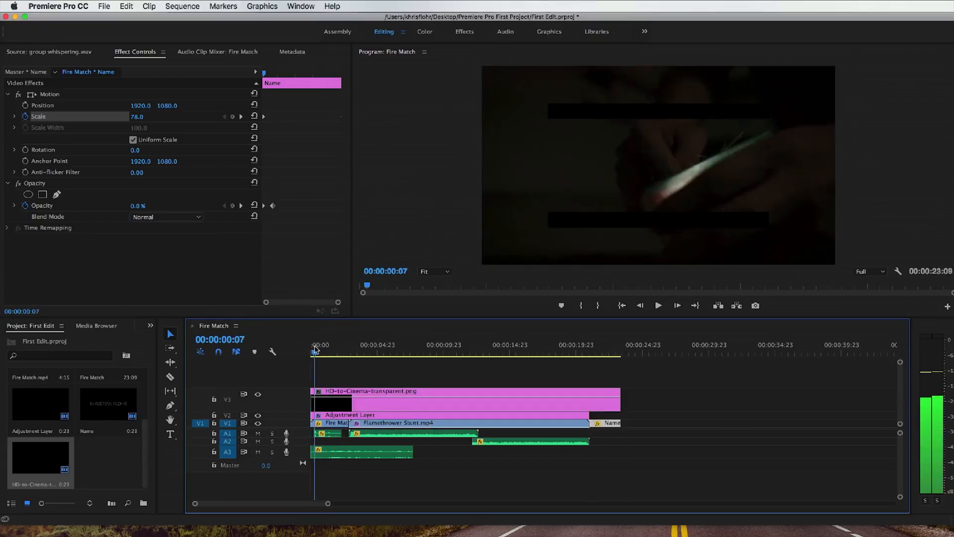
pyautogui.moveTo(314, 350); pyautogui.dragTo(430, 352)
# Step: Set the scale of HD-to-Cinema-transparent.png to 169 so its black bars span the full frame width
pyautogui.click(450, 390)
pyautogui.click(139, 55)
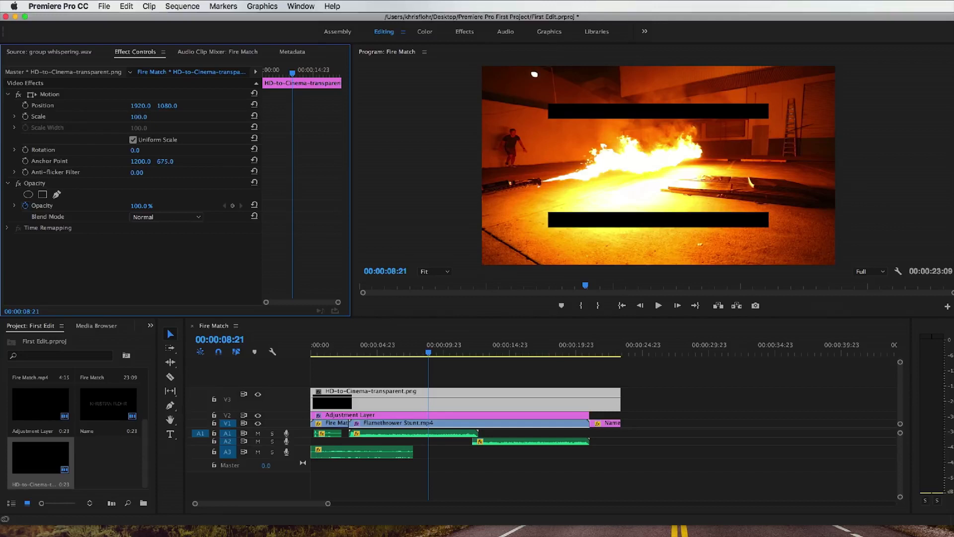
pyautogui.moveTo(139, 116); pyautogui.dragTo(170, 116)
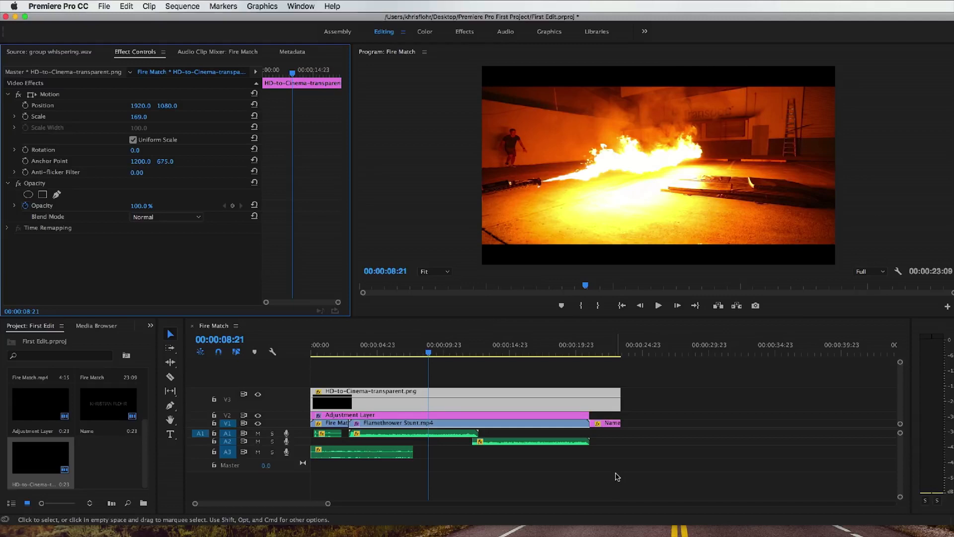
# Step: Load Emotional Violin (WAV).wav from the Audio bin into the source monitor, close the bin and scrub to 01:00:41:08
pyautogui.scroll(3, 110, 395)
pyautogui.click(110, 395)
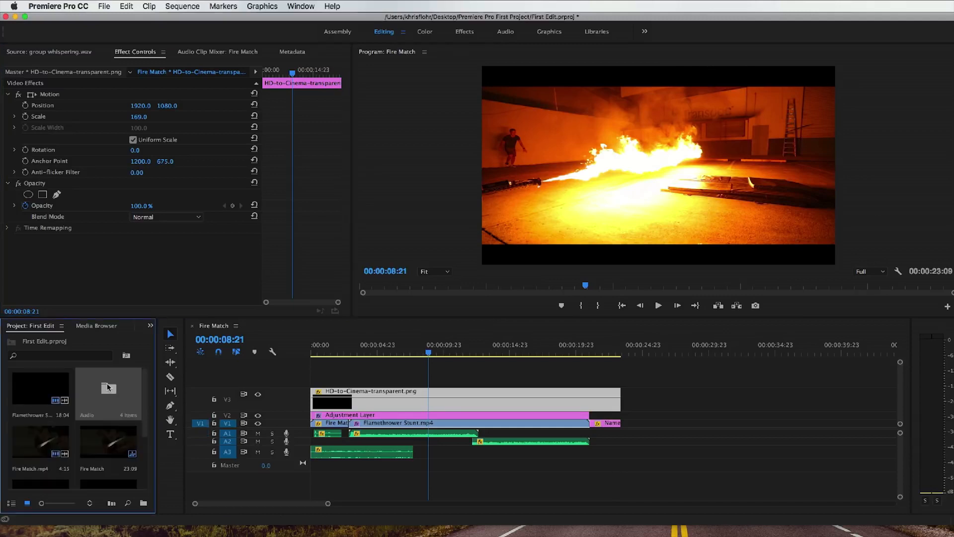
pyautogui.doubleClick(108, 387)
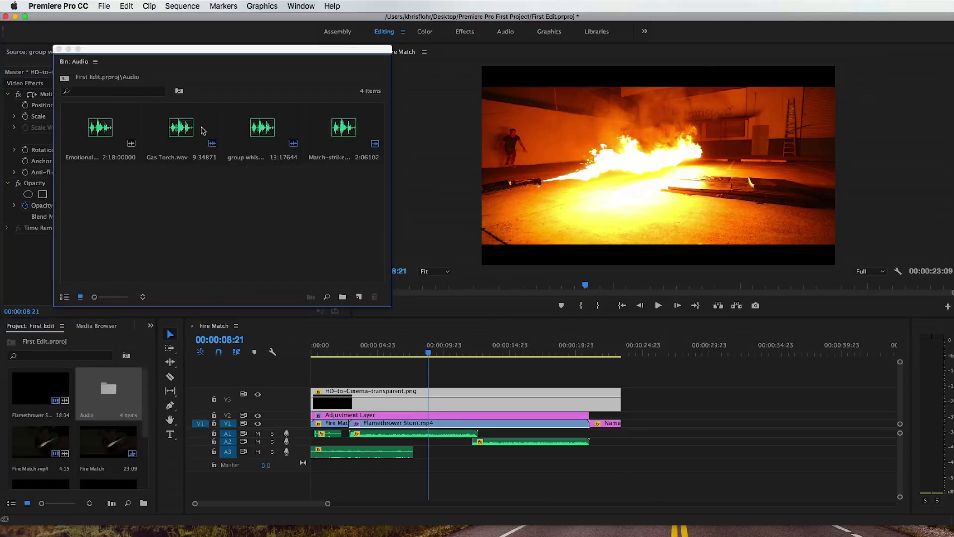
pyautogui.click(104, 130)
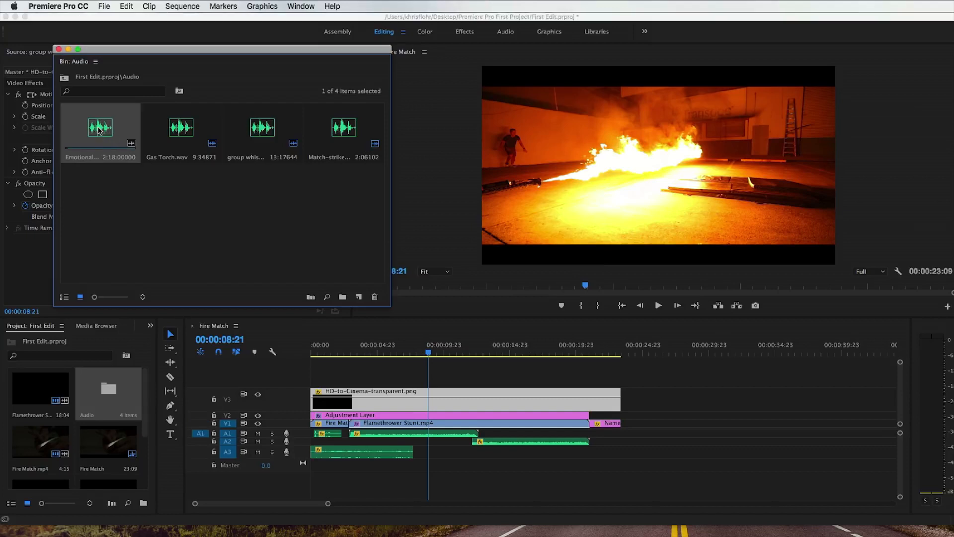
pyautogui.doubleClick(100, 130)
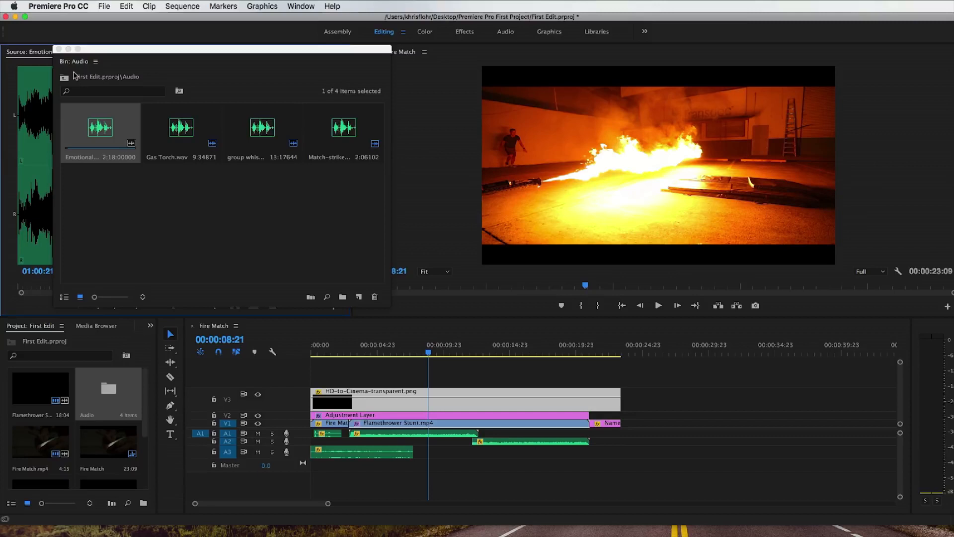
pyautogui.click(59, 48)
pyautogui.moveTo(65, 144); pyautogui.dragTo(120, 144)
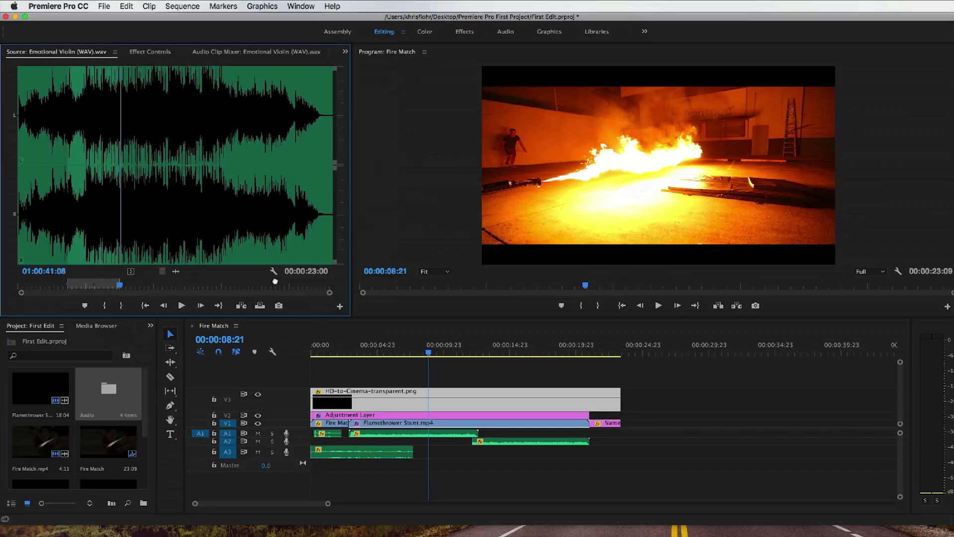
# Step: Place the marked 23-second violin excerpt on a new audio track A4 at the start of the sequence and enlarge that track
pyautogui.moveTo(275, 281); pyautogui.dragTo(318, 480)
pyautogui.click(343, 467)
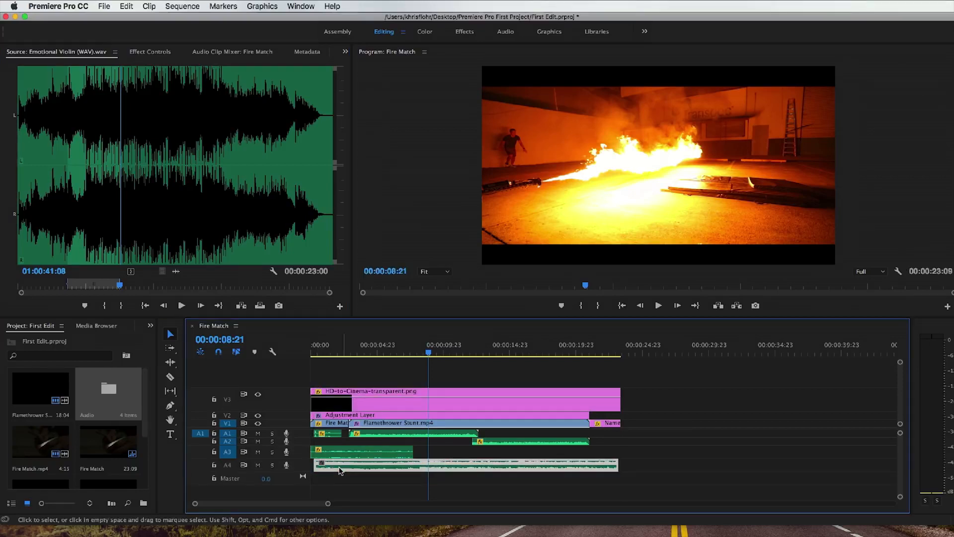
pyautogui.scroll(5, 299, 466)
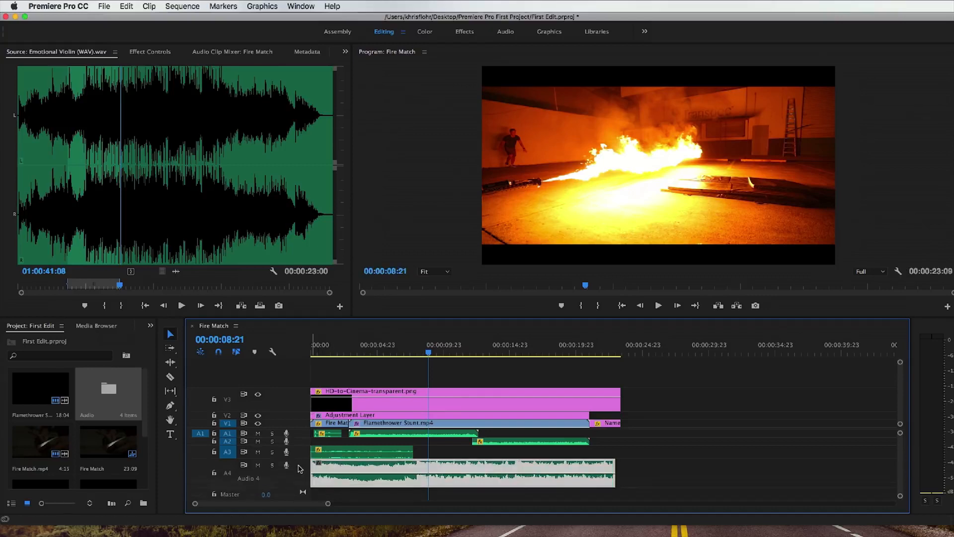
pyautogui.moveTo(365, 483); pyautogui.dragTo(366, 485)
# Step: Trim the violin clip's opening, extend its end just past the closing title, and play the sequence to about 00:00:10
pyautogui.moveTo(312, 467); pyautogui.dragTo(351, 467)
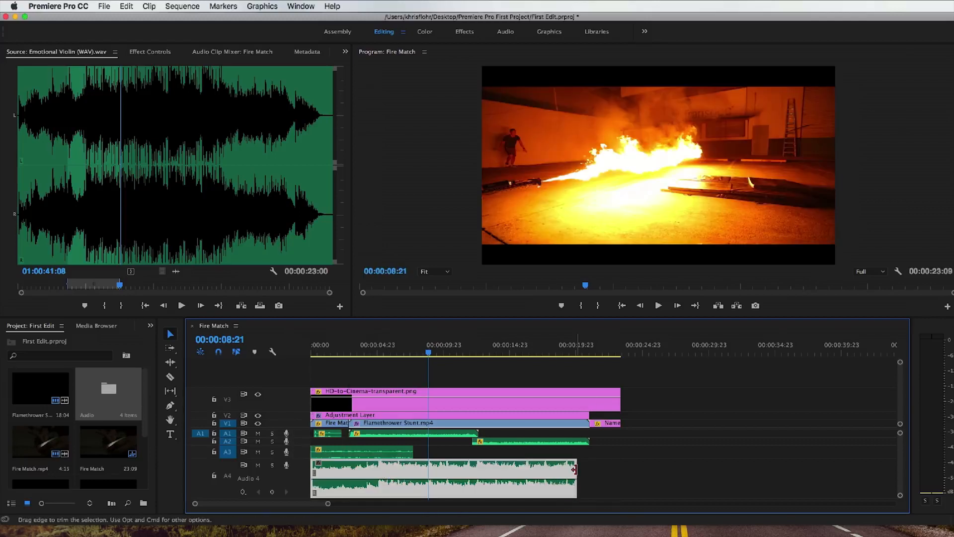
pyautogui.moveTo(574, 469); pyautogui.dragTo(630, 470)
pyautogui.click(307, 353)
pyautogui.press('space')
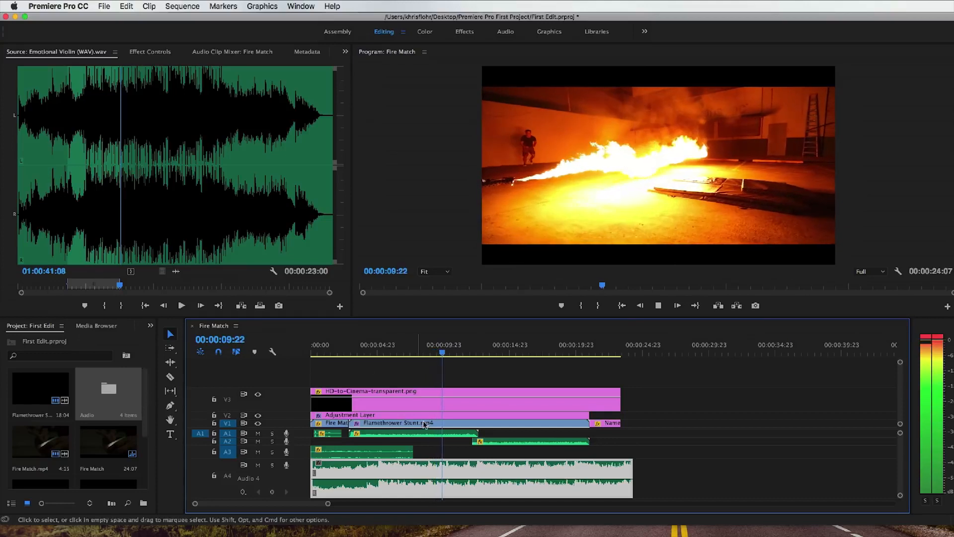
pyautogui.press('space')
# Step: Shift the violin clip to start with Flamethrower Stunt.mp4 and listen to its build-up from 00:00:06:22
pyautogui.moveTo(383, 471); pyautogui.dragTo(430, 473)
pyautogui.click(396, 353)
pyautogui.click(403, 353)
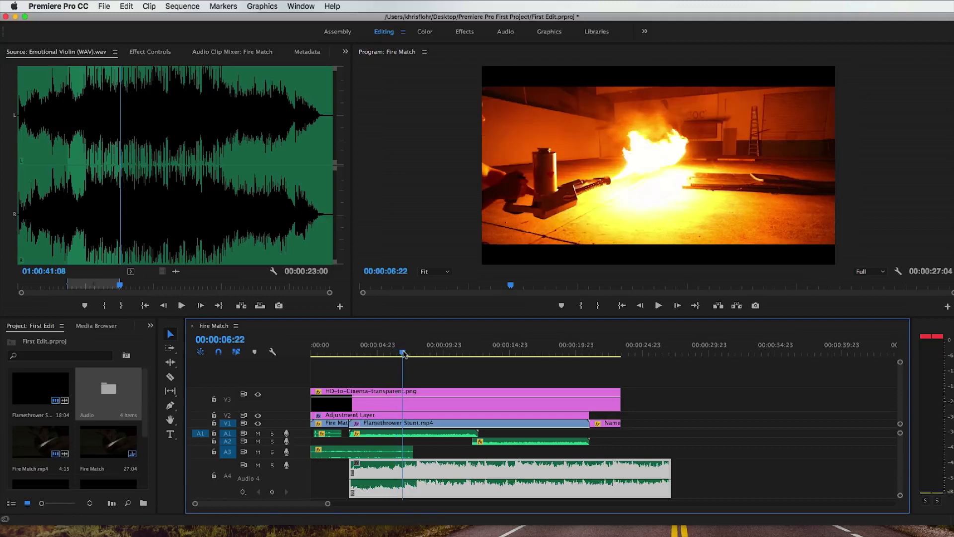
pyautogui.press('space')
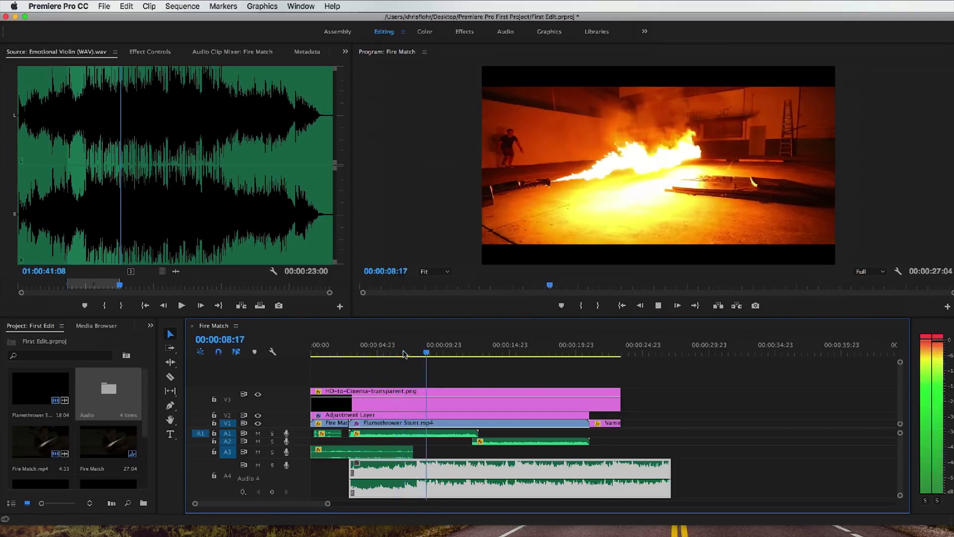
pyautogui.press('space')
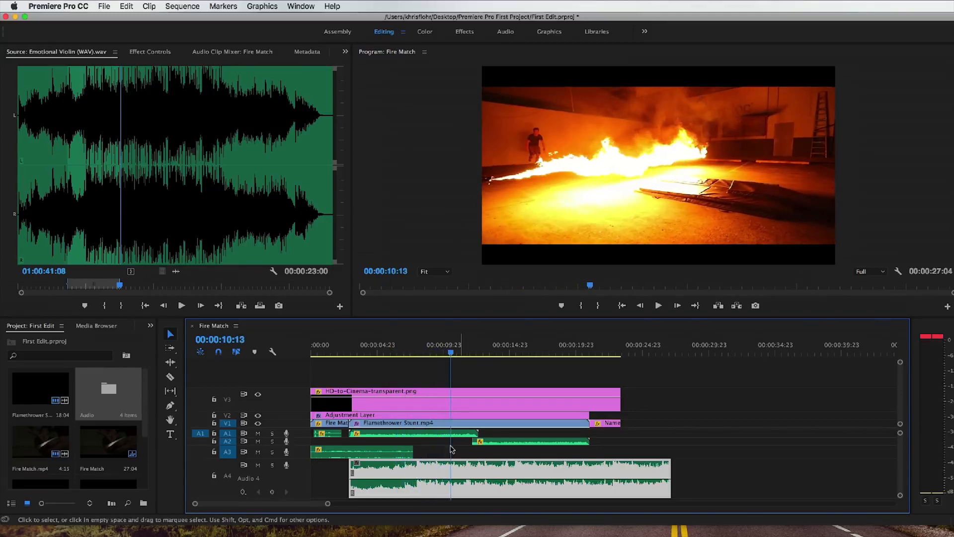
# Step: Shift the violin clip slightly later on A4 and extend its start back to the beginning of the sequence
pyautogui.moveTo(417, 468); pyautogui.dragTo(438, 469)
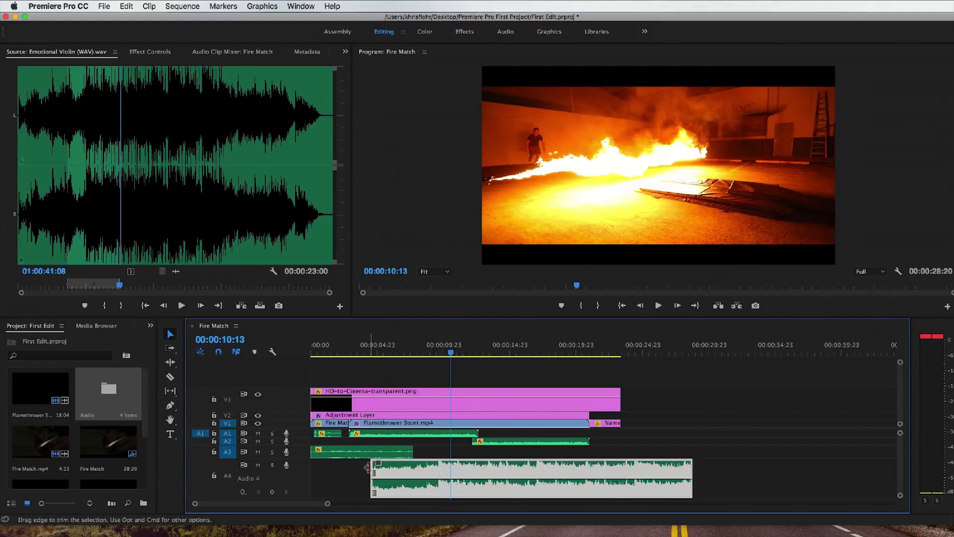
pyautogui.moveTo(374, 468); pyautogui.dragTo(312, 467)
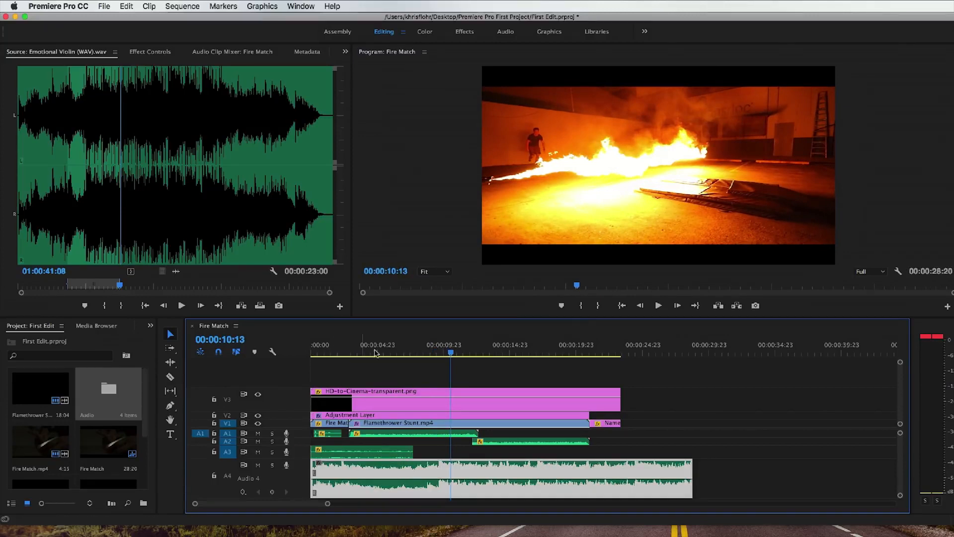
# Step: Play the edit through the closing title to 00:00:24:04 and trim the violin clip's end to that point
pyautogui.click(417, 353)
pyautogui.press('space')
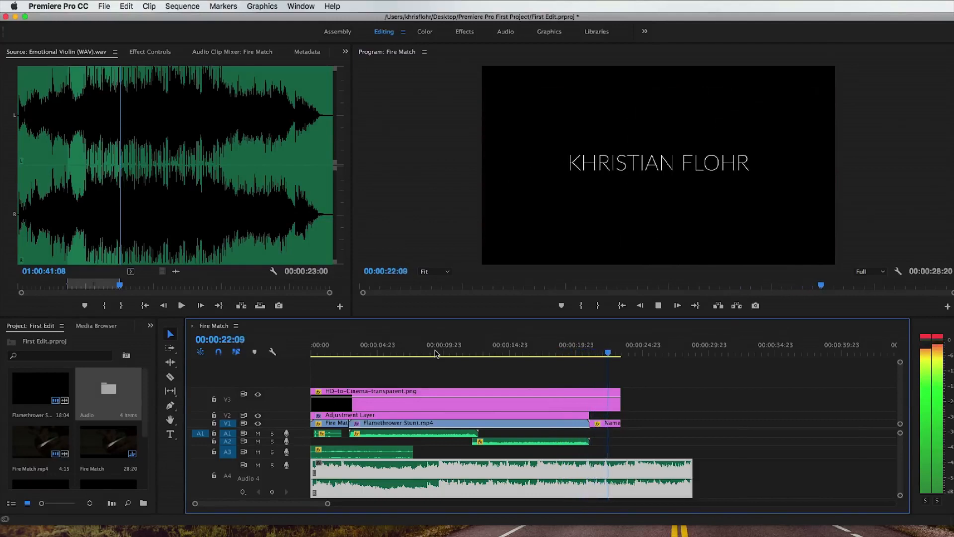
pyautogui.press('space')
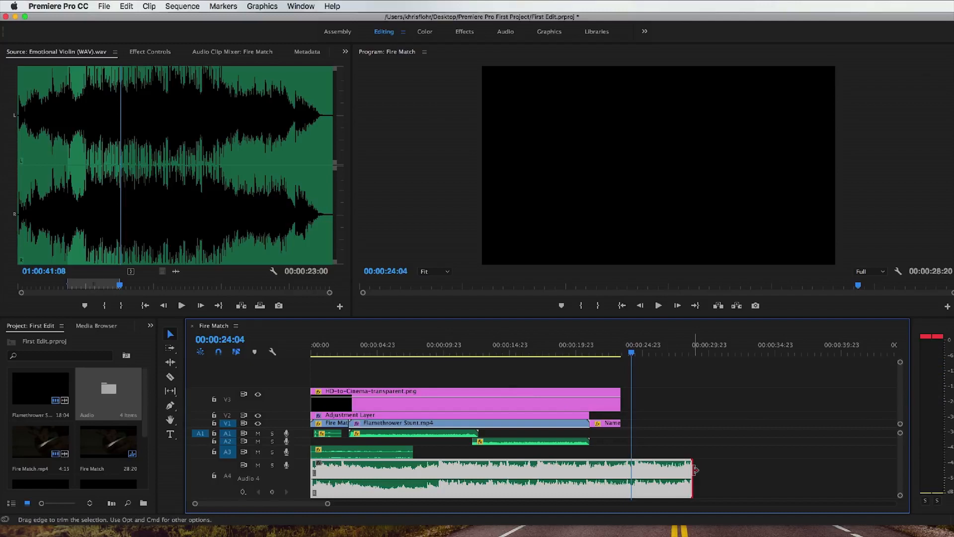
pyautogui.moveTo(694, 469); pyautogui.dragTo(631, 470)
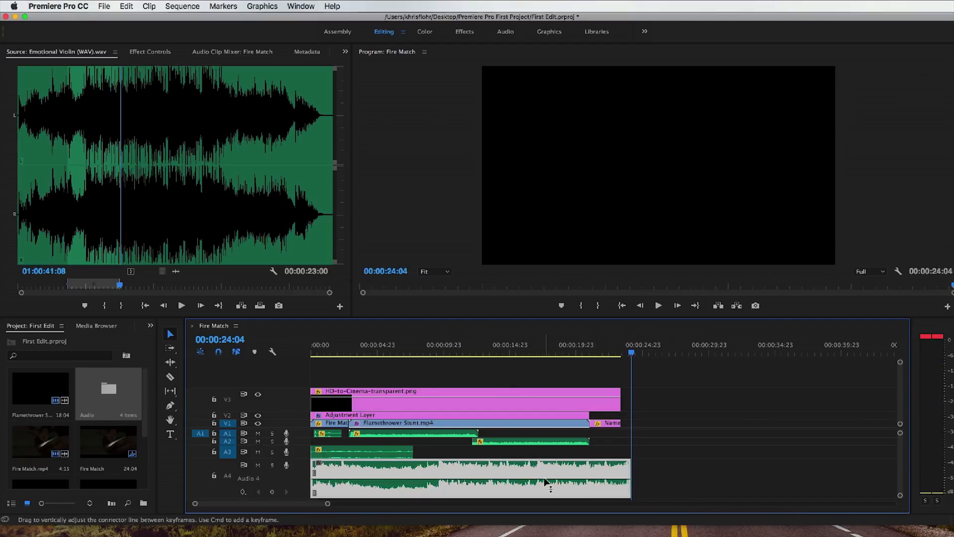
pyautogui.scroll(-1, 696, 467)
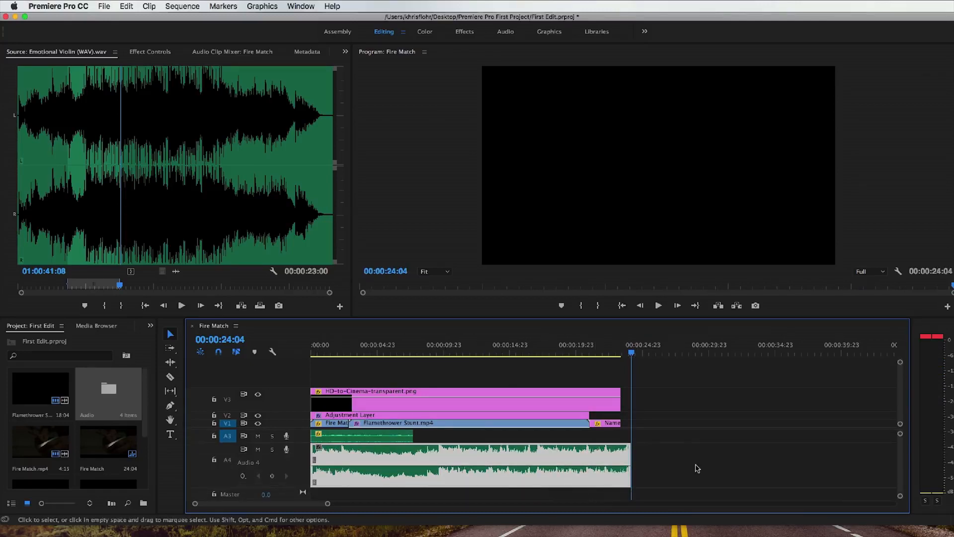
# Step: Fade out the violin clip on A4 with volume keyframes from near the closing title to its end, and play back the fade
pyautogui.keyDown('super'); pyautogui.click(586, 468); pyautogui.keyUp('super')
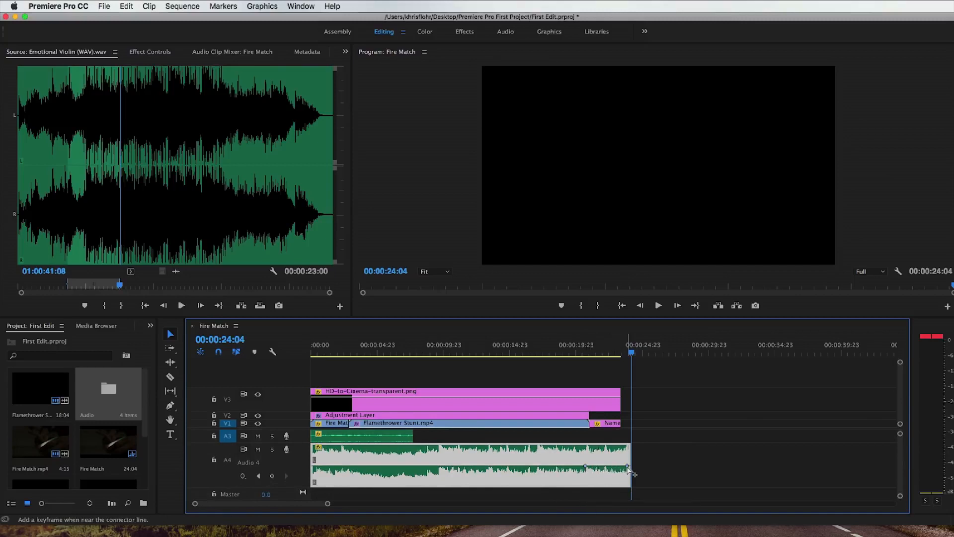
pyautogui.moveTo(627, 468); pyautogui.dragTo(628, 483)
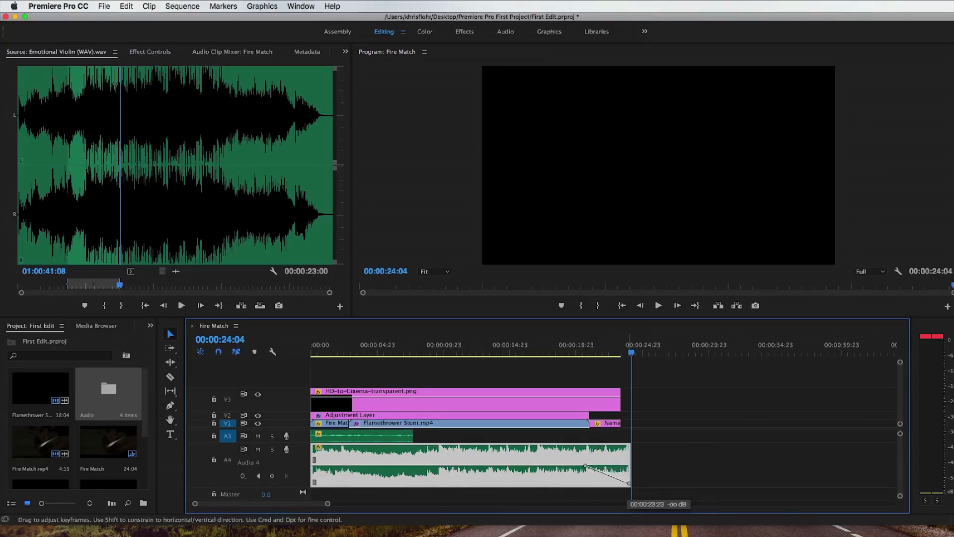
pyautogui.click(584, 351)
pyautogui.press('space')
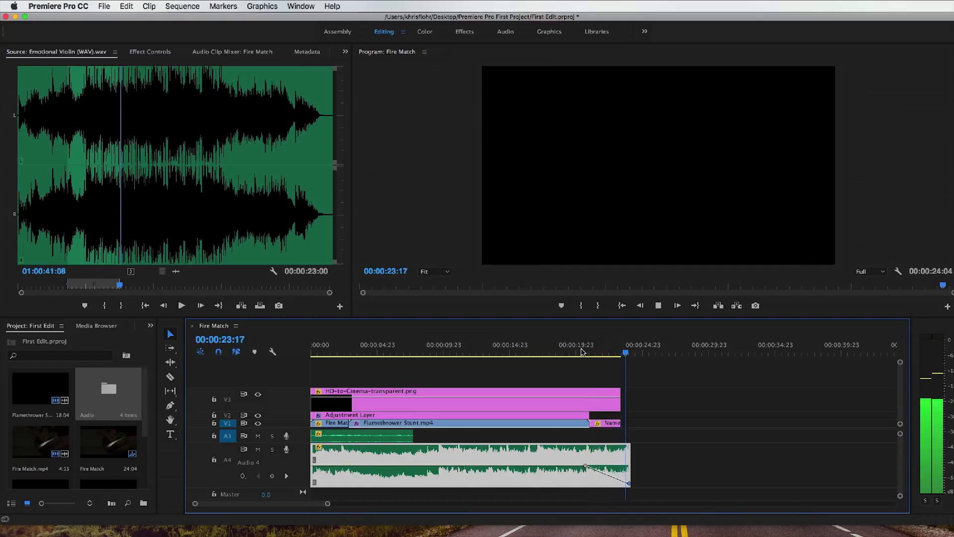
pyautogui.moveTo(626, 352); pyautogui.dragTo(245, 357)
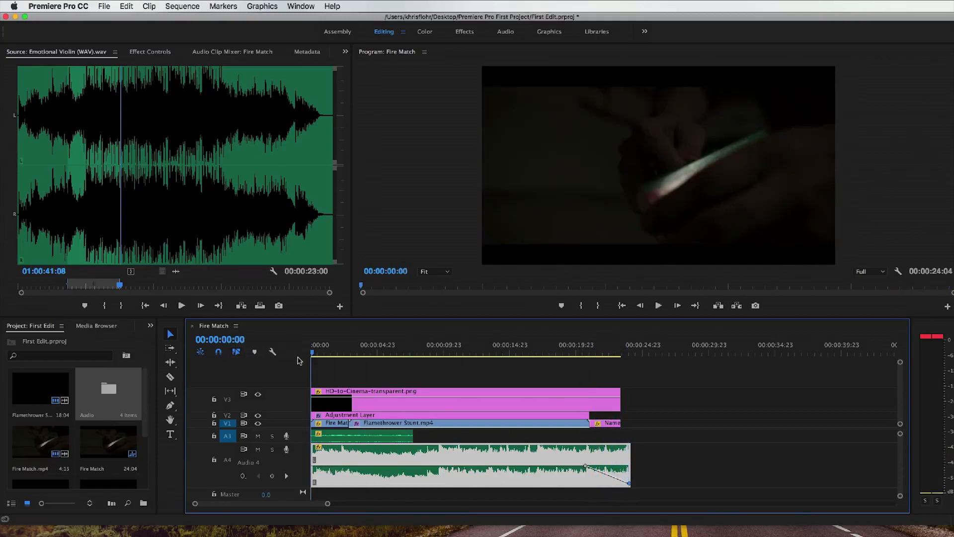
# Step: Open the media export settings for the Fire Match sequence and choose the H.264 format with the YouTube 2160p 4K preset
pyautogui.click(105, 6)
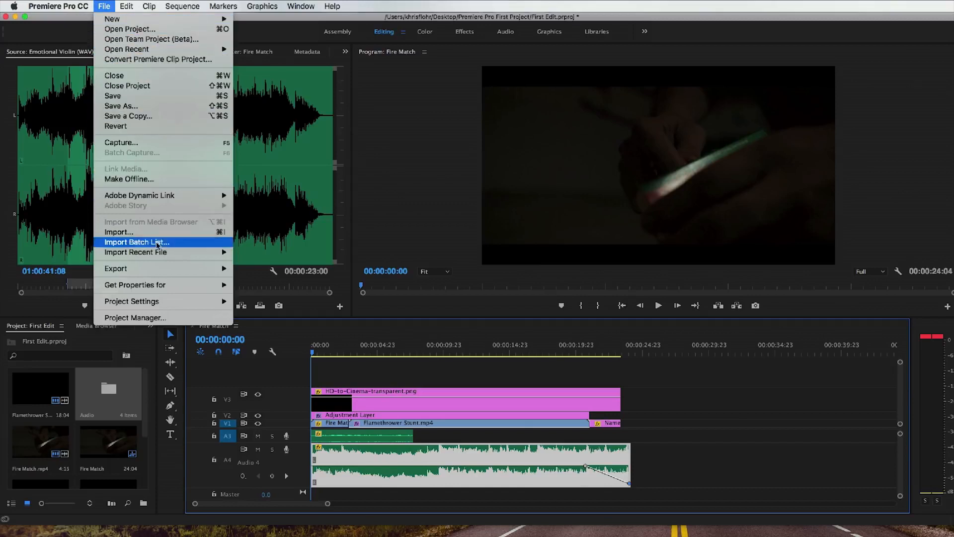
pyautogui.moveTo(180, 269)
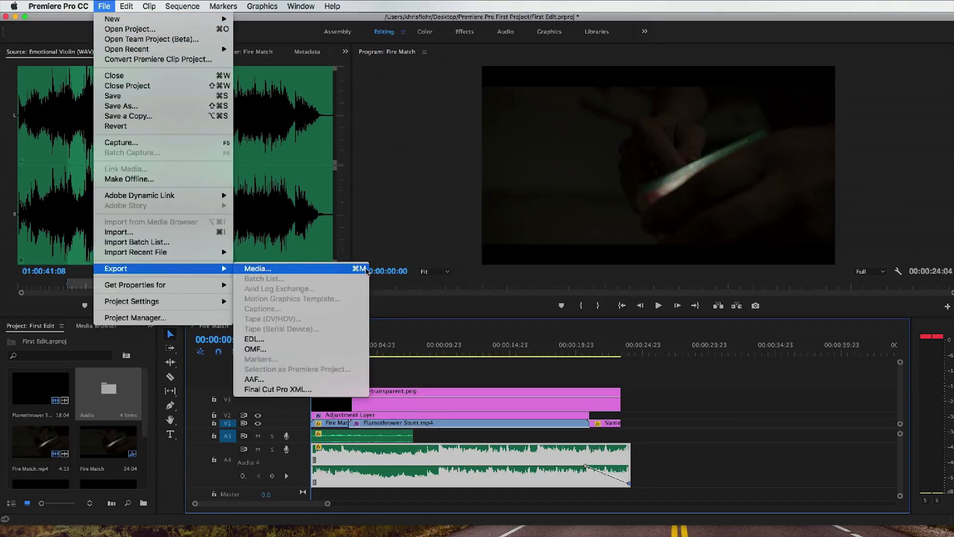
pyautogui.click(346, 270)
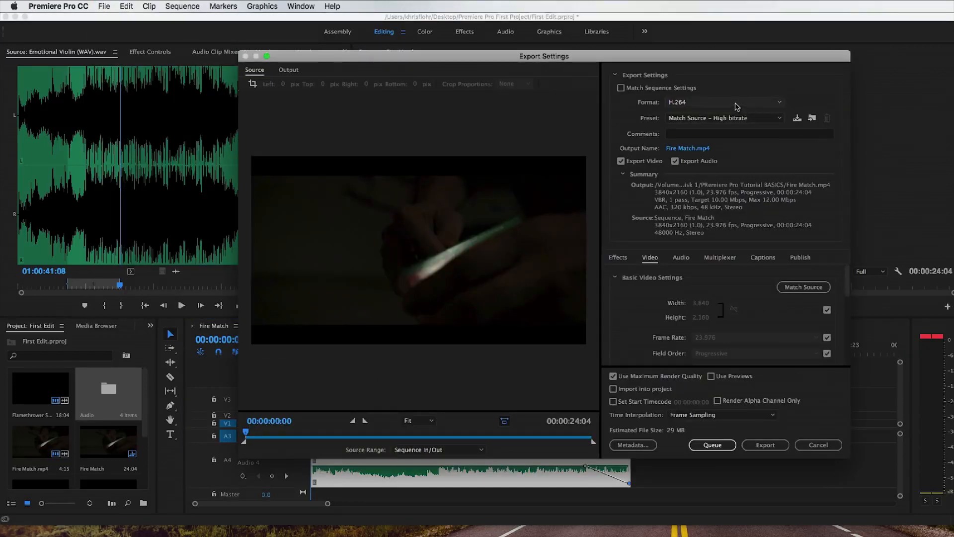
pyautogui.click(740, 102)
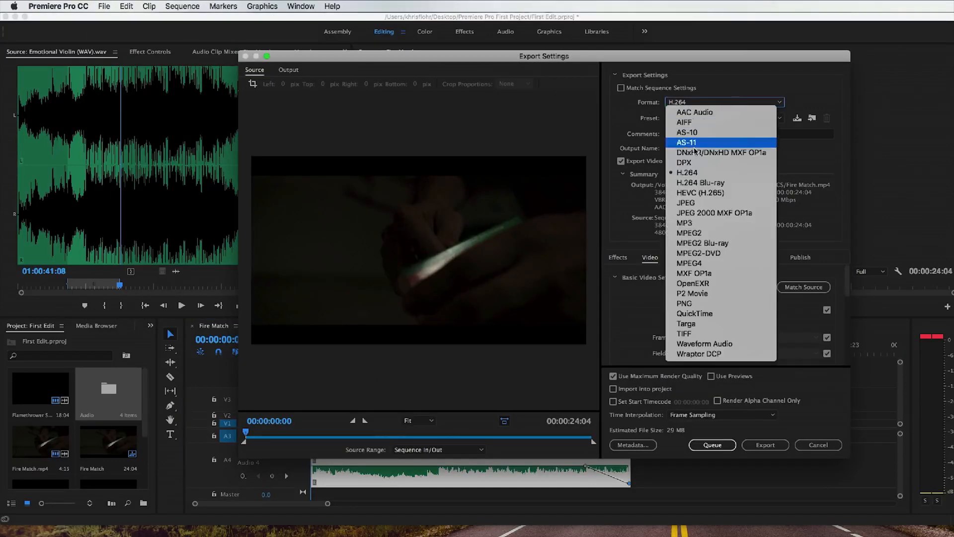
pyautogui.click(738, 173)
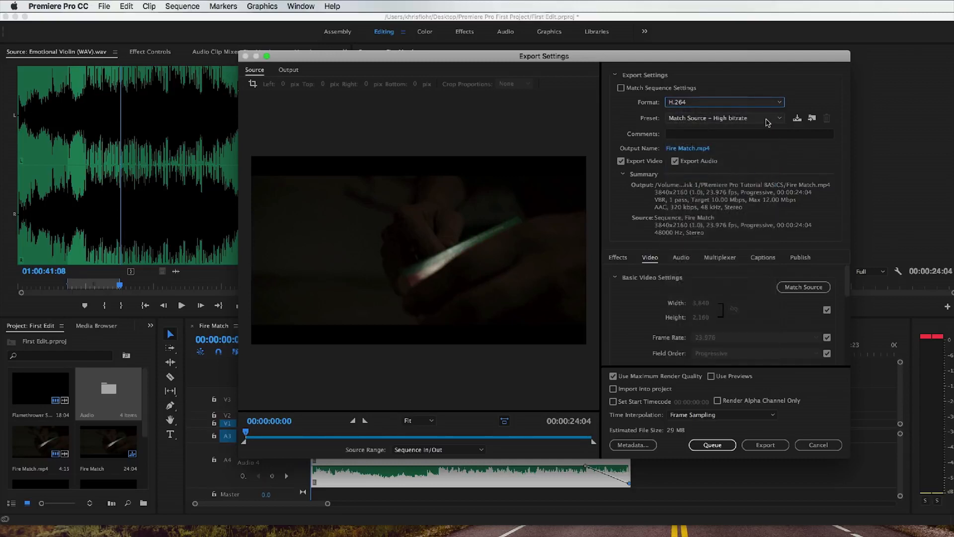
pyautogui.click(767, 121)
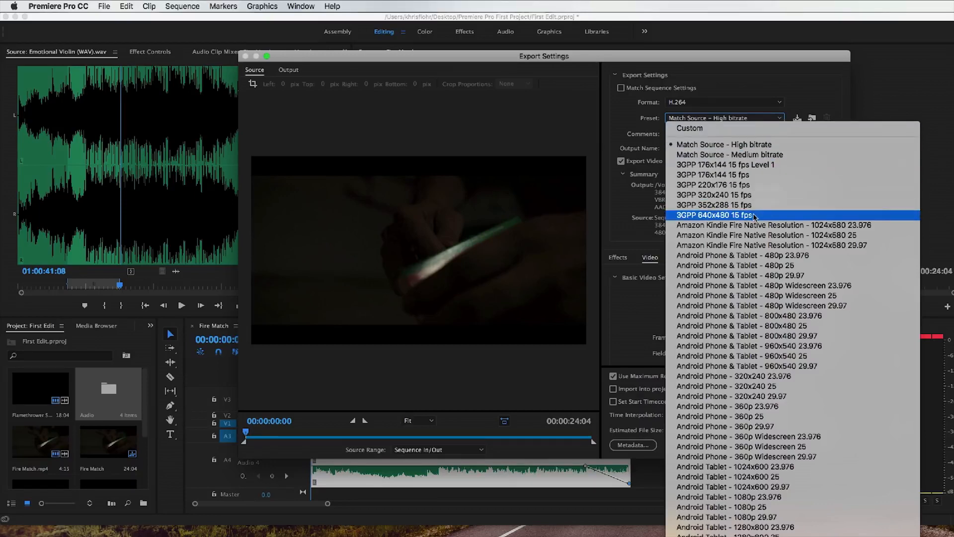
pyautogui.scroll(-5, 753, 215)
pyautogui.scroll(-5, 754, 216)
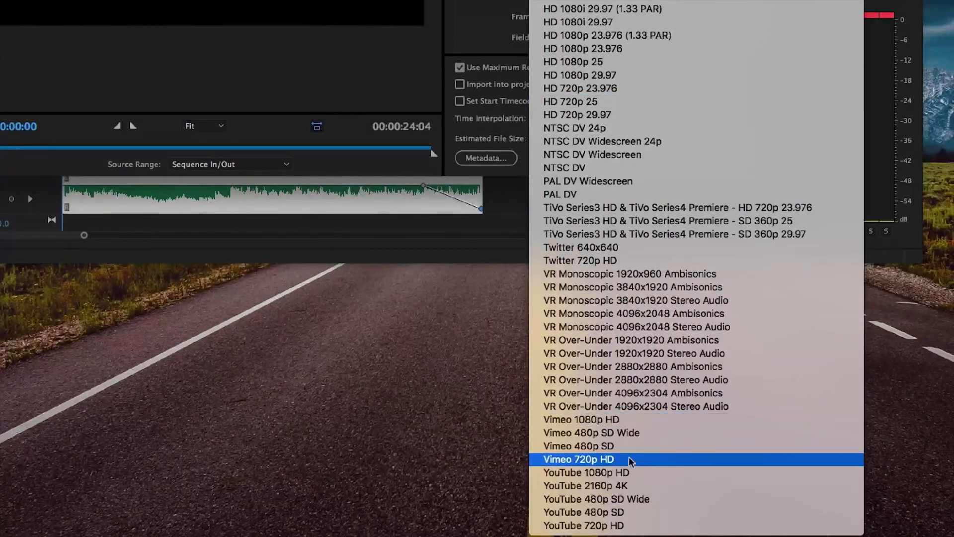
pyautogui.click(640, 492)
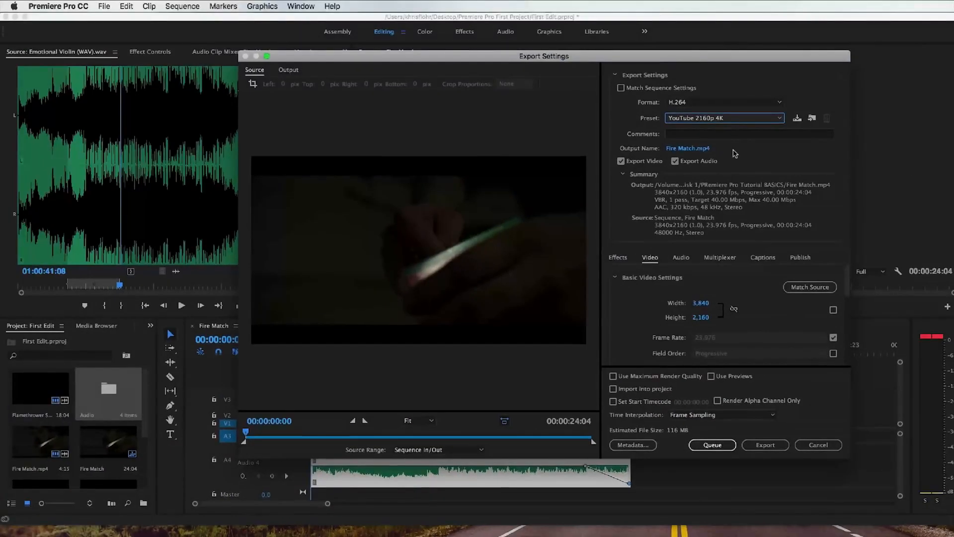
# Step: Set the export output to "First Edit - Final Version" in the Premiere Pro First Project folder on the Desktop
pyautogui.click(679, 149)
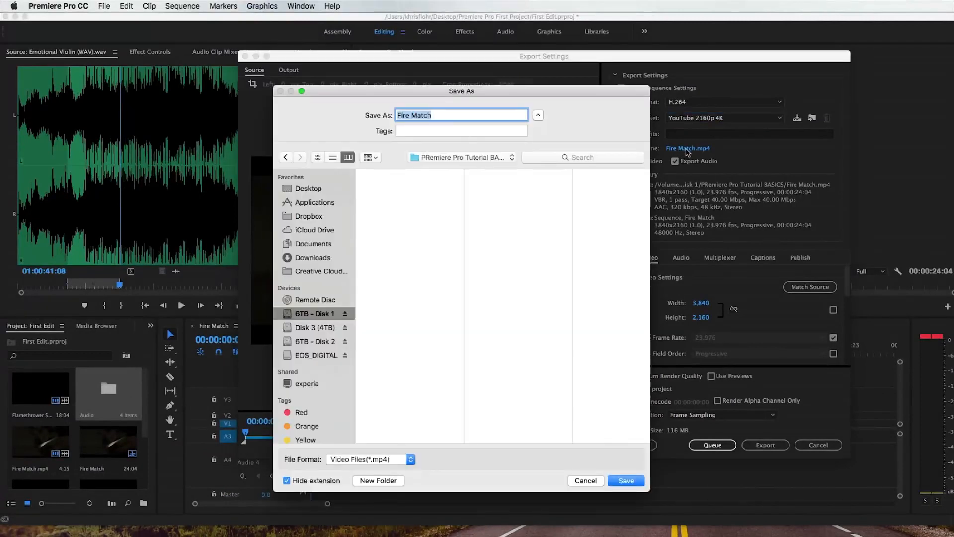
pyautogui.click(321, 192)
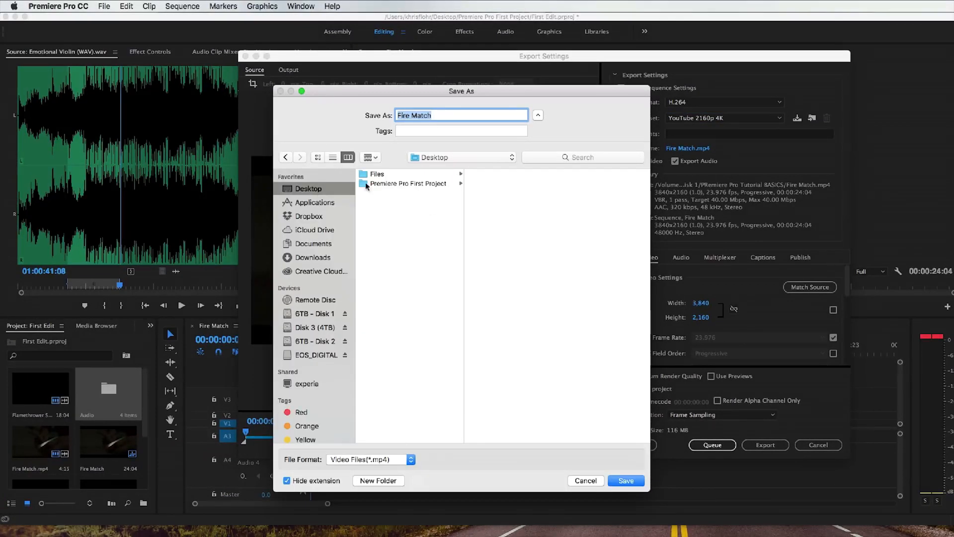
pyautogui.click(394, 185)
pyautogui.tripleClick(437, 111)
pyautogui.write('Fi')
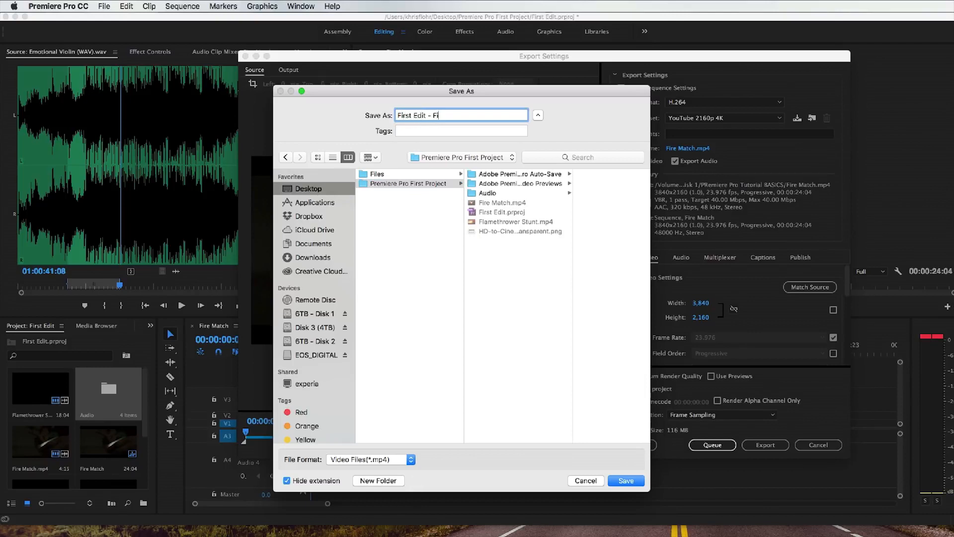
pyautogui.write('rst Edit - Final Version')
pyautogui.click(626, 480)
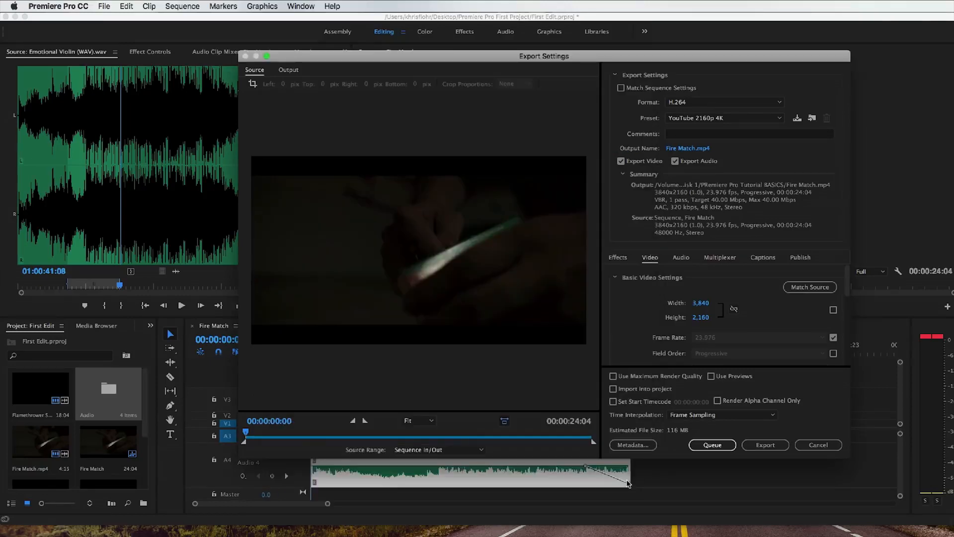
# Step: Enable Use Maximum Render Quality and export the sequence immediately
pyautogui.click(613, 376)
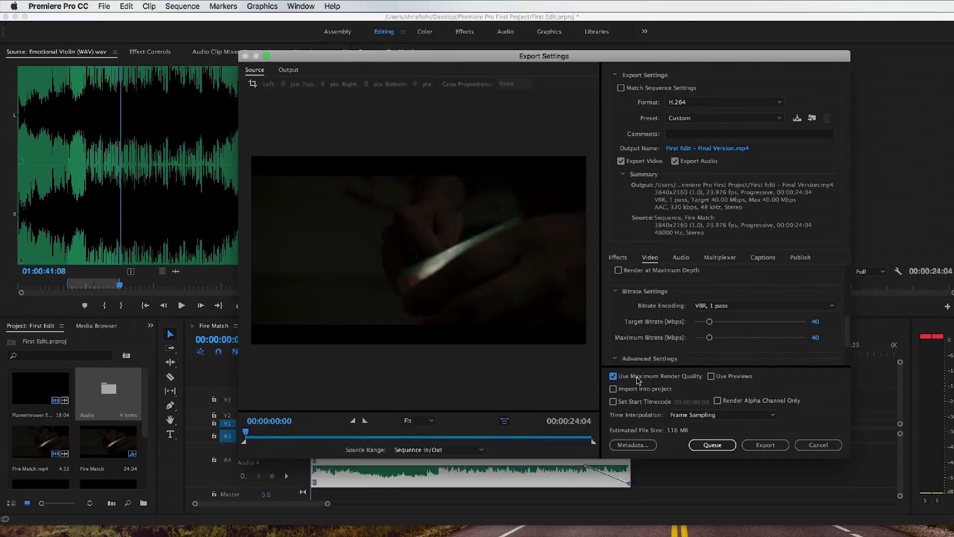
pyautogui.click(765, 445)
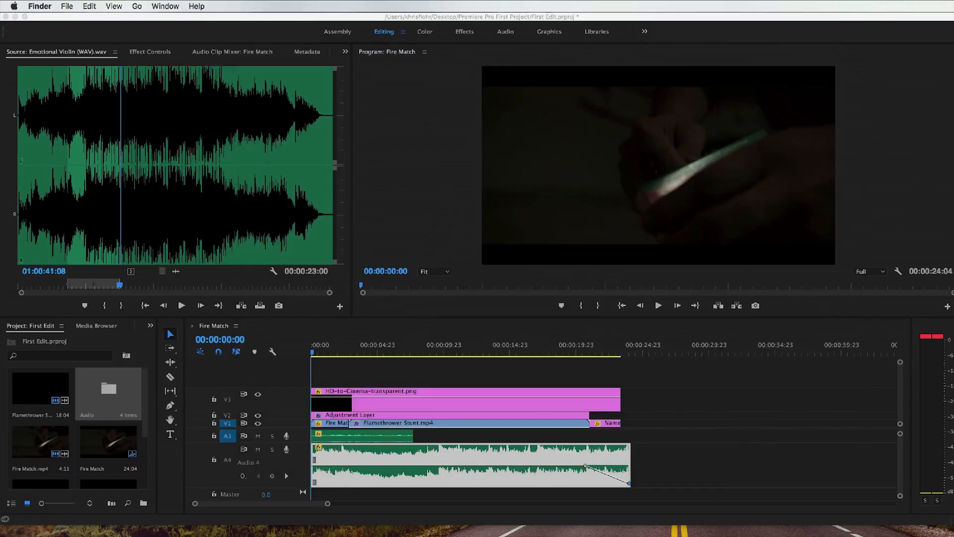
# Step: In Finder, locate and select First Edit - Final Version.mp4 in the Premiere Pro First Project folder
pyautogui.scroll(-3, 890, 245)
pyautogui.scroll(-1, 889, 246)
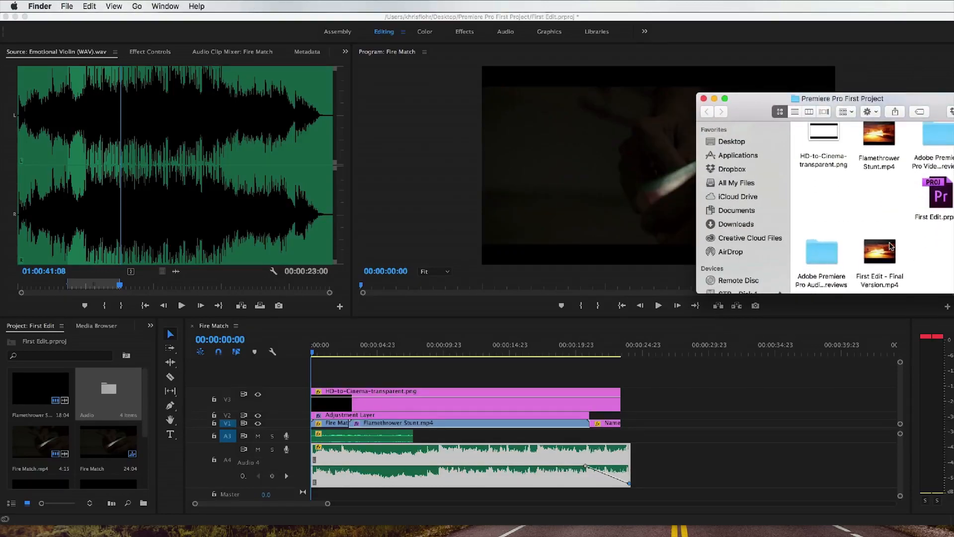
pyautogui.click(888, 279)
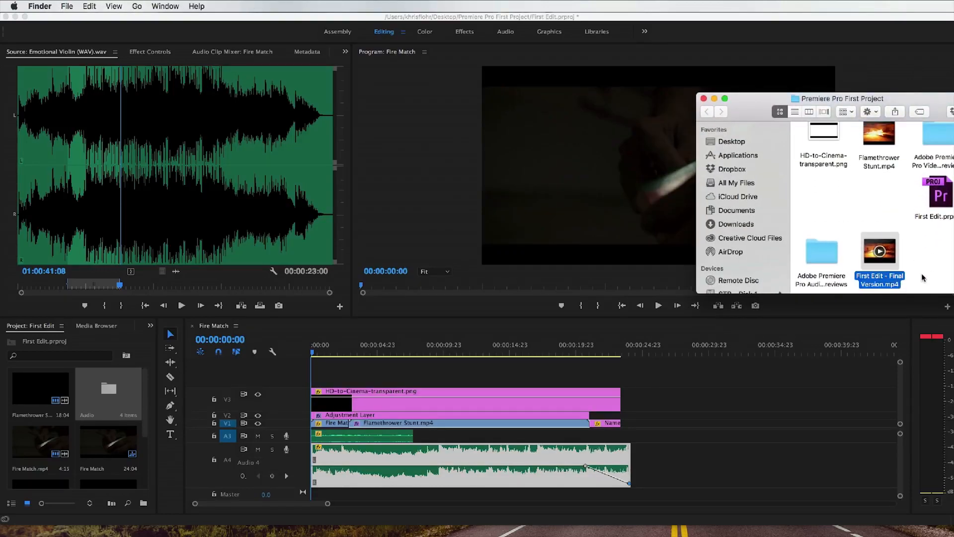